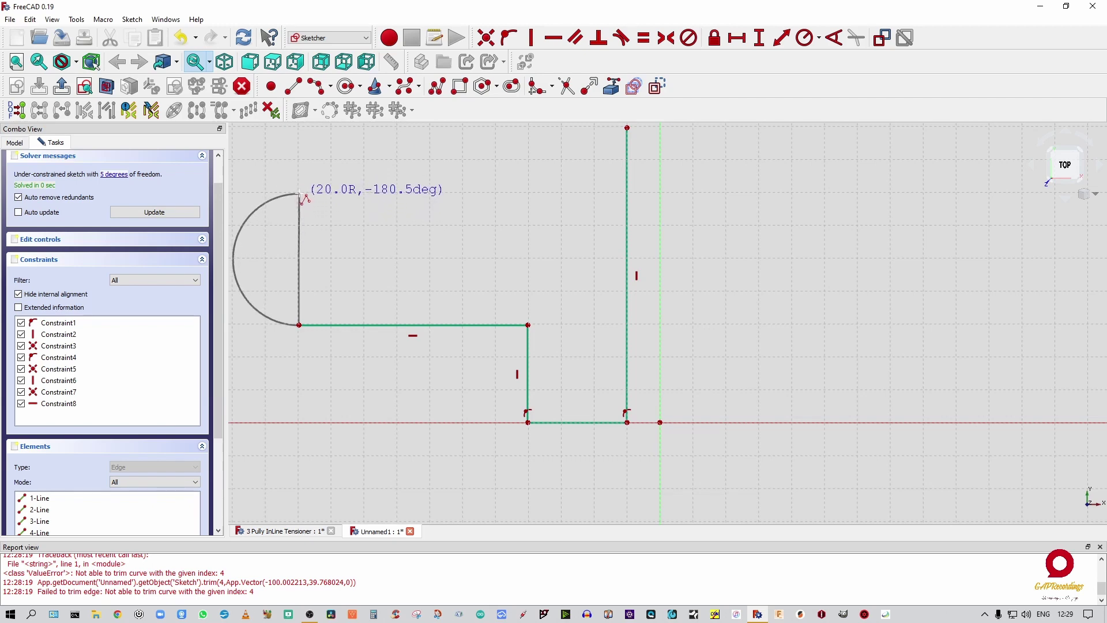
# Close the T-shaped profile with a left-end arc of about 20 radius, the arm's upper edge, a vertical edge and the top edge.
pyautogui.click(300, 194)
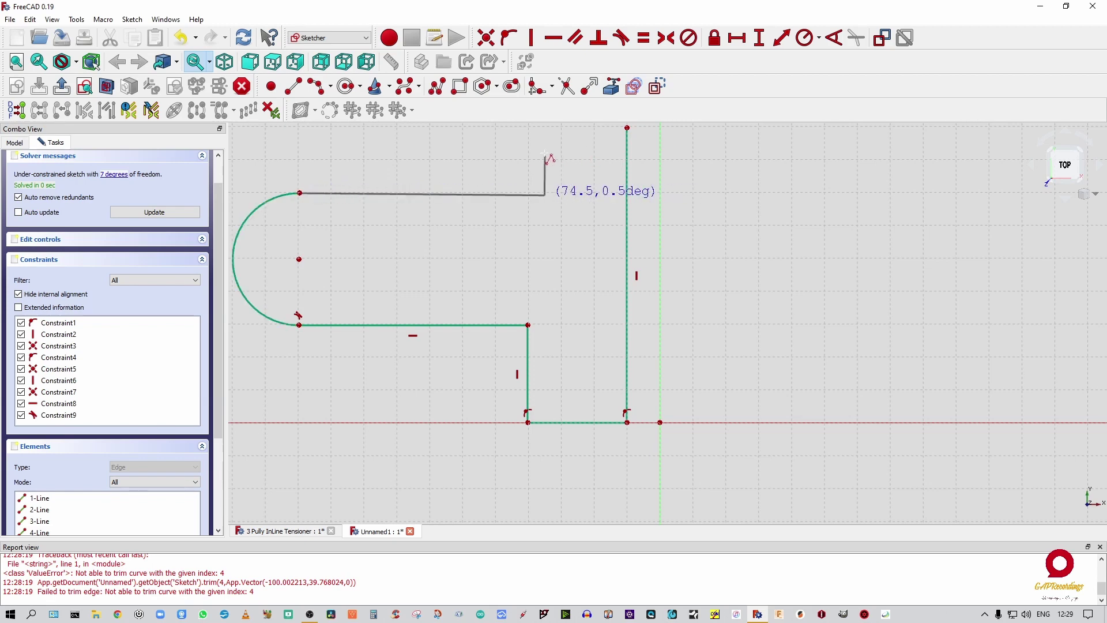
pyautogui.click(529, 129)
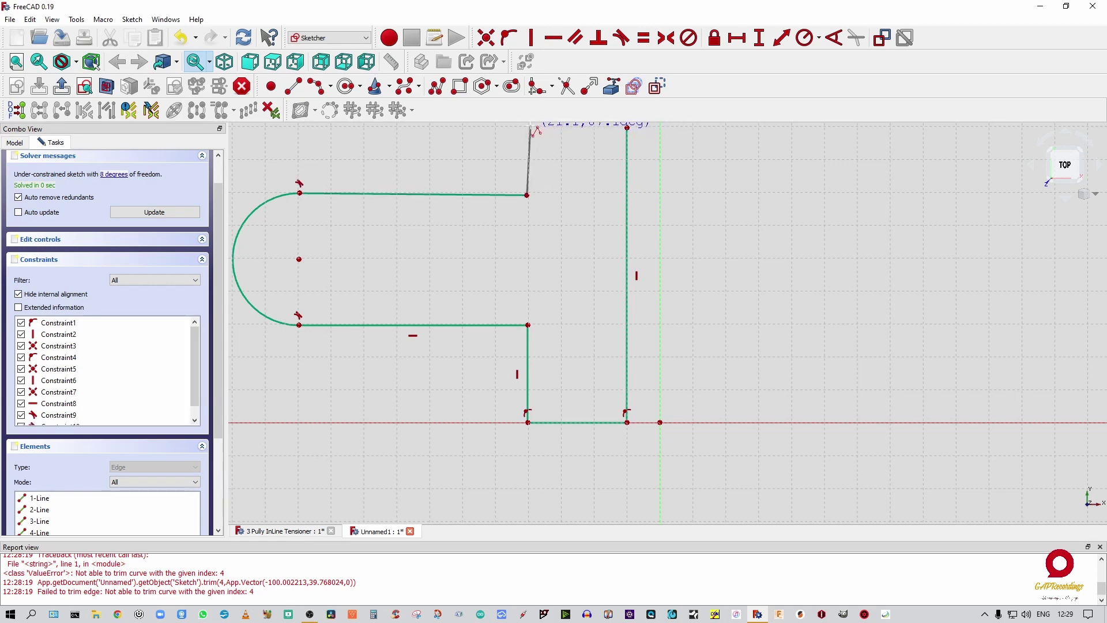
pyautogui.click(528, 125)
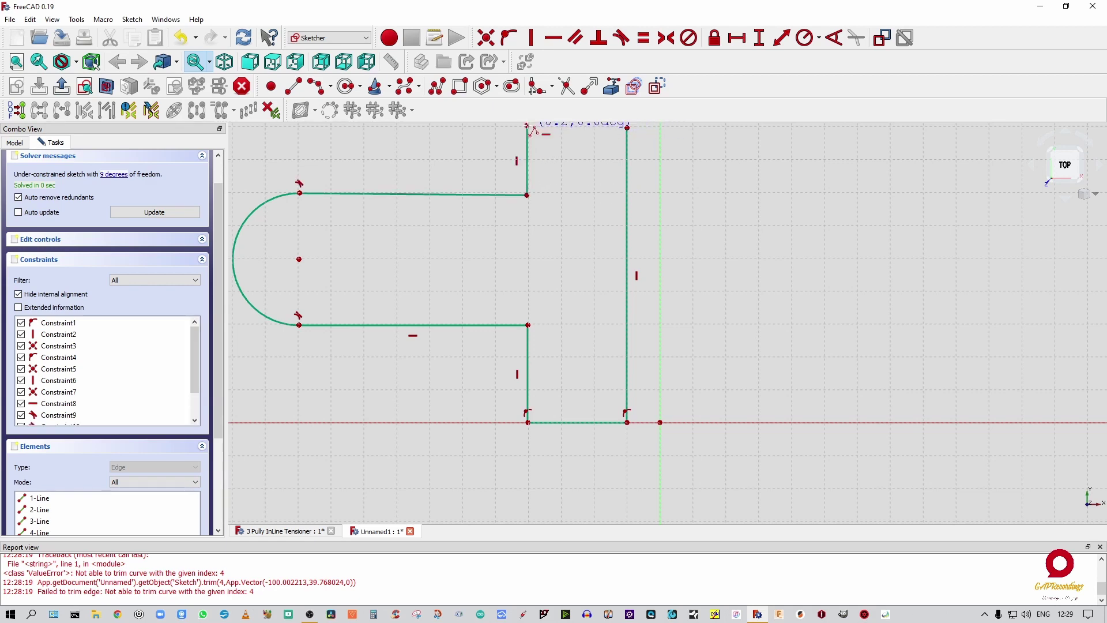
pyautogui.click(627, 125)
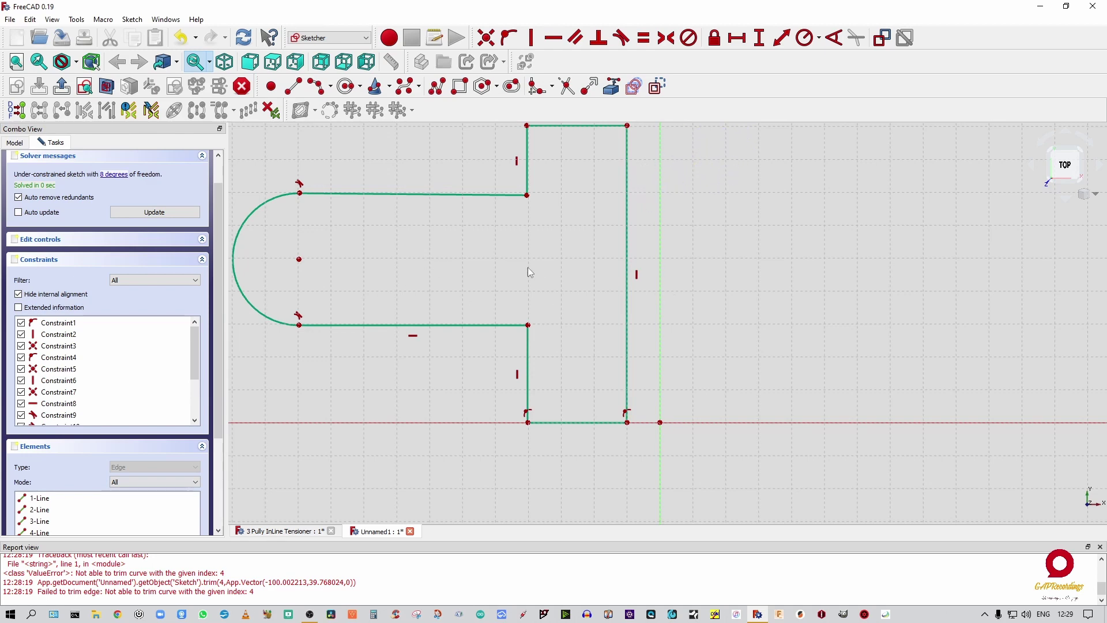
# Narrow the rounded arm by moving its upper edge down, and shift the body's right edge slightly outward.
pyautogui.moveTo(410, 195); pyautogui.dragTo(408, 226)
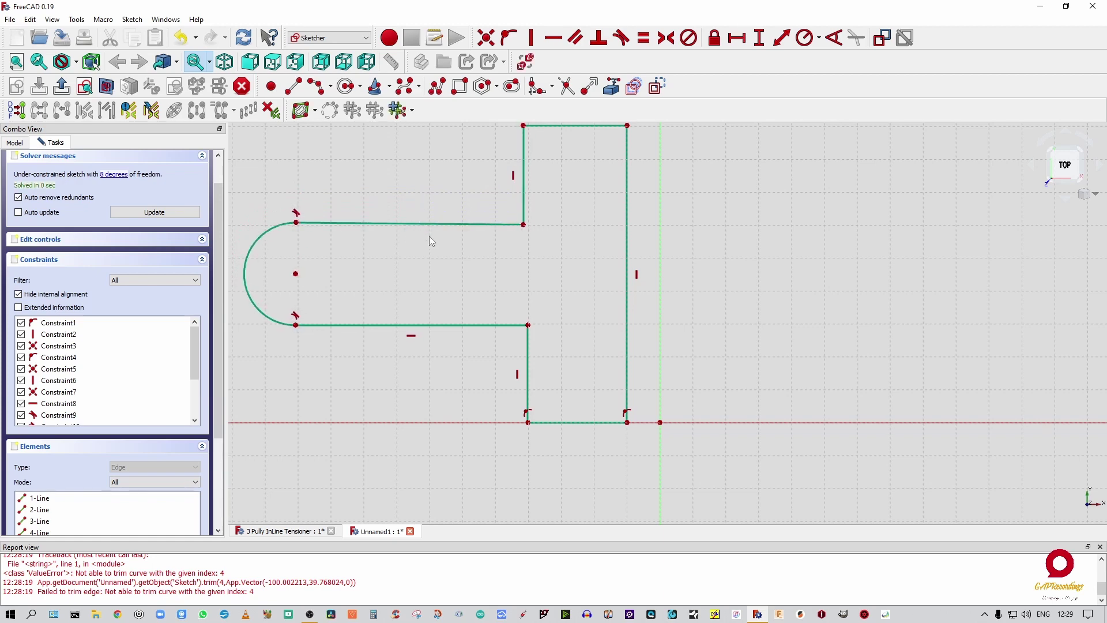
pyautogui.moveTo(485, 224); pyautogui.dragTo(489, 228)
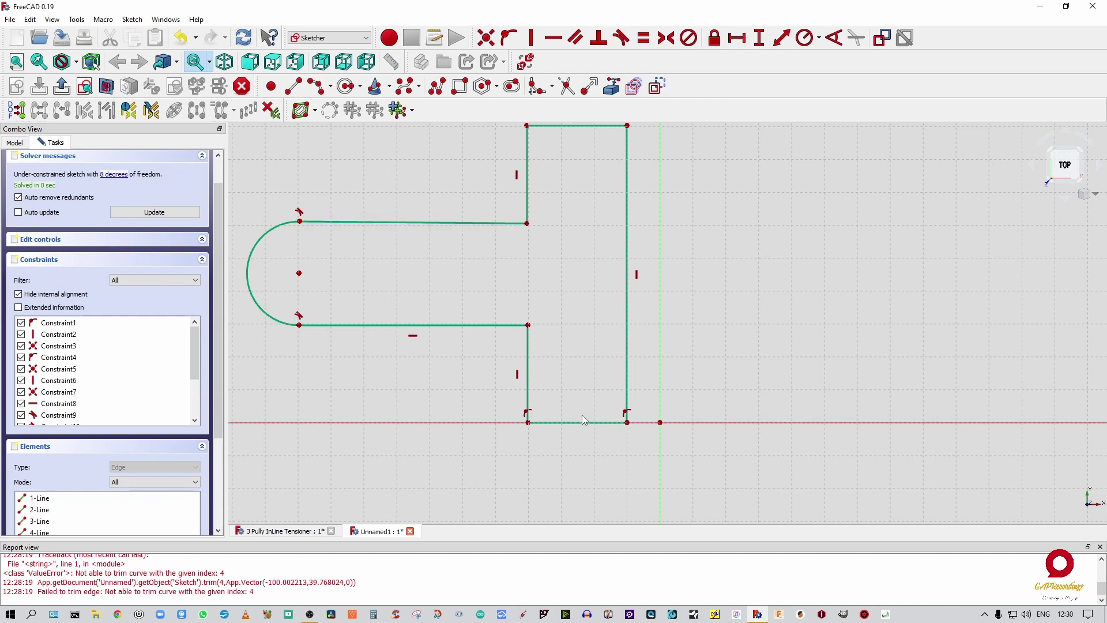
pyautogui.moveTo(630, 427)
pyautogui.mouseDown()
pyautogui.moveTo(594, 422)
pyautogui.moveTo(631, 421)
pyautogui.mouseUp()
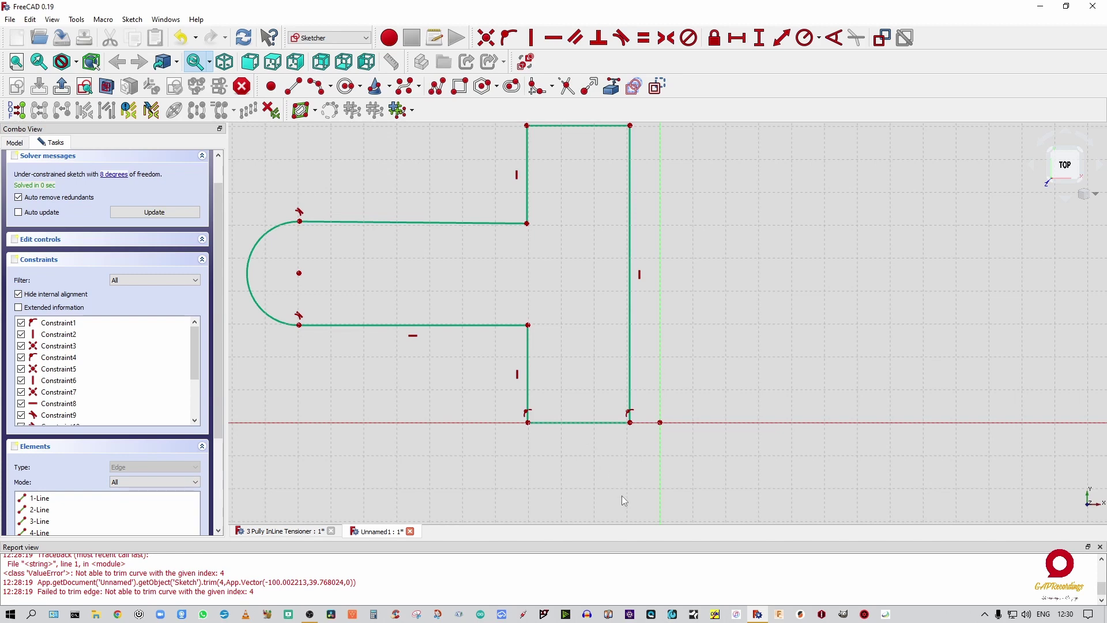
# Draw a vertical centre line through the body's middle, extending beyond its top and bottom edges.
pyautogui.scroll(-2, 565, 485)
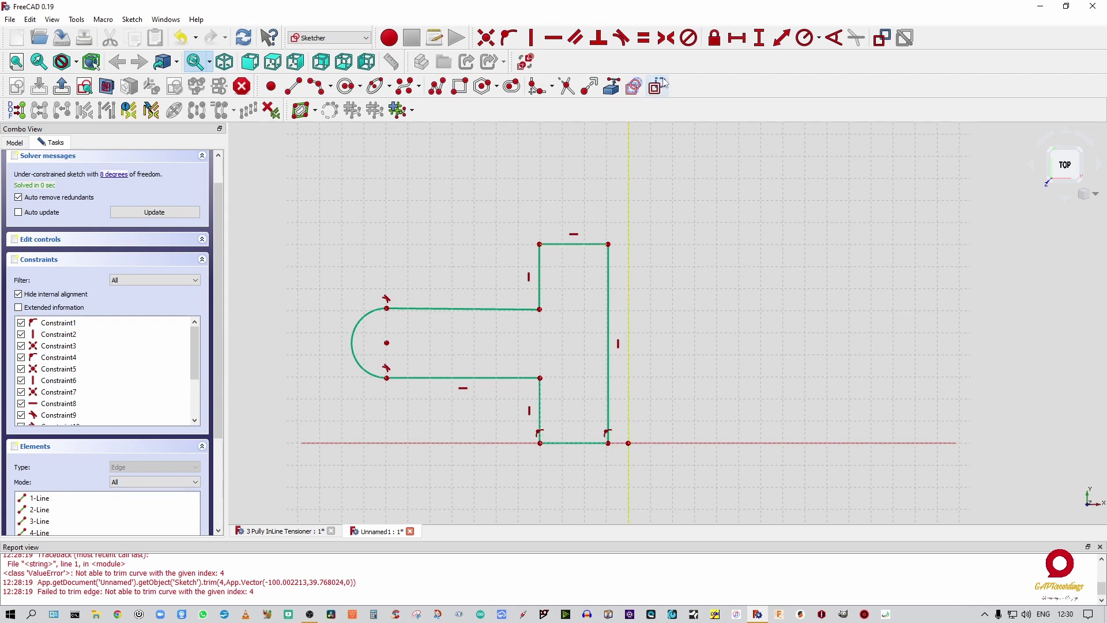
pyautogui.click(294, 86)
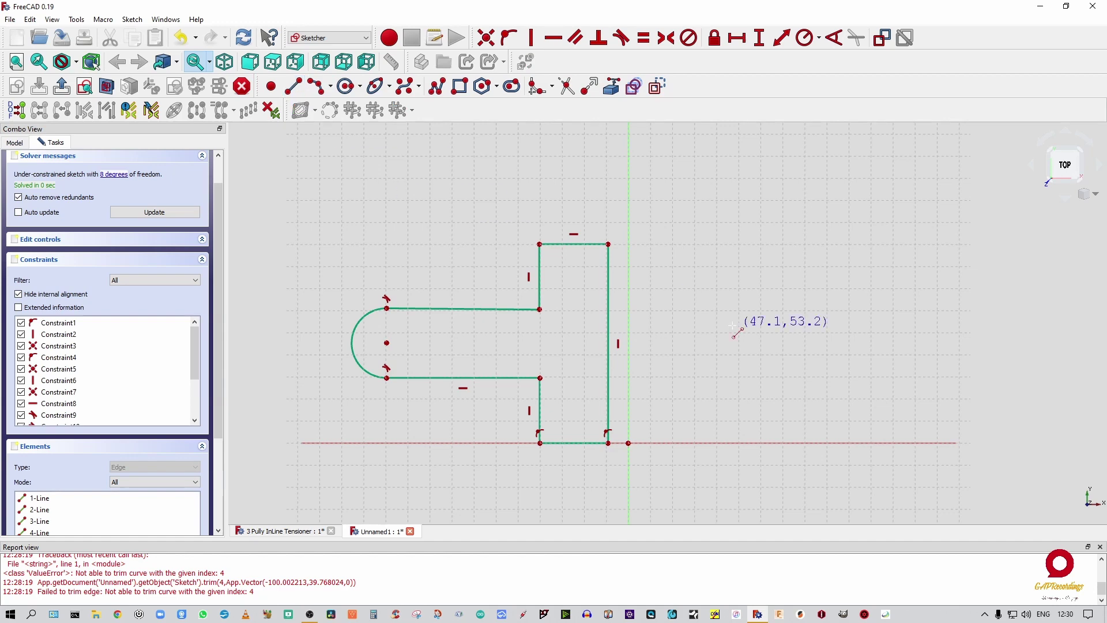
pyautogui.click(573, 157)
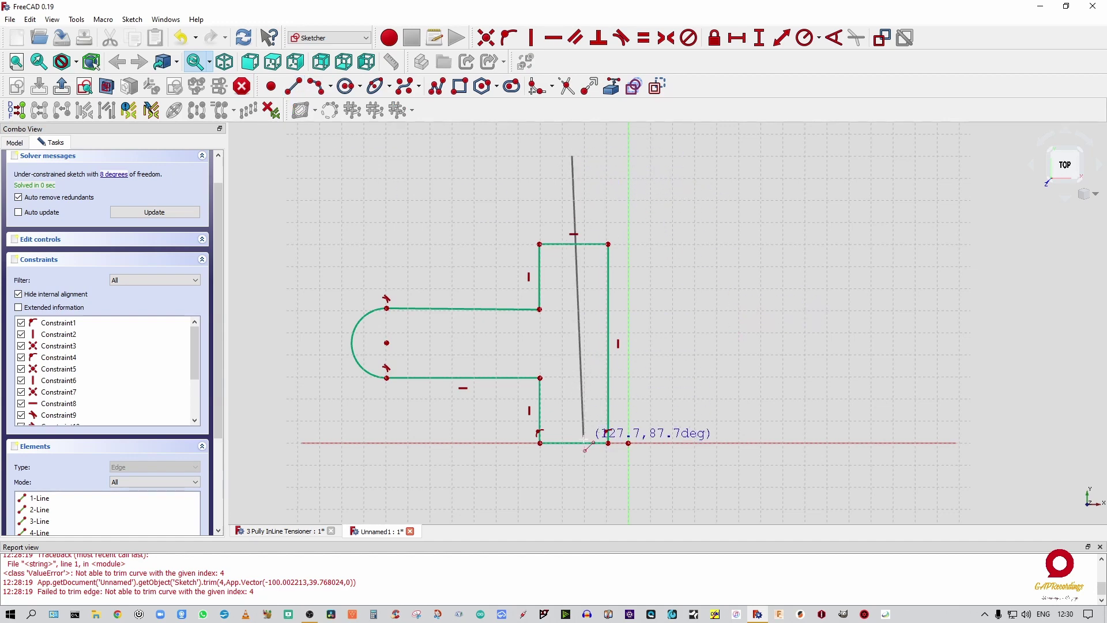
pyautogui.click(573, 488)
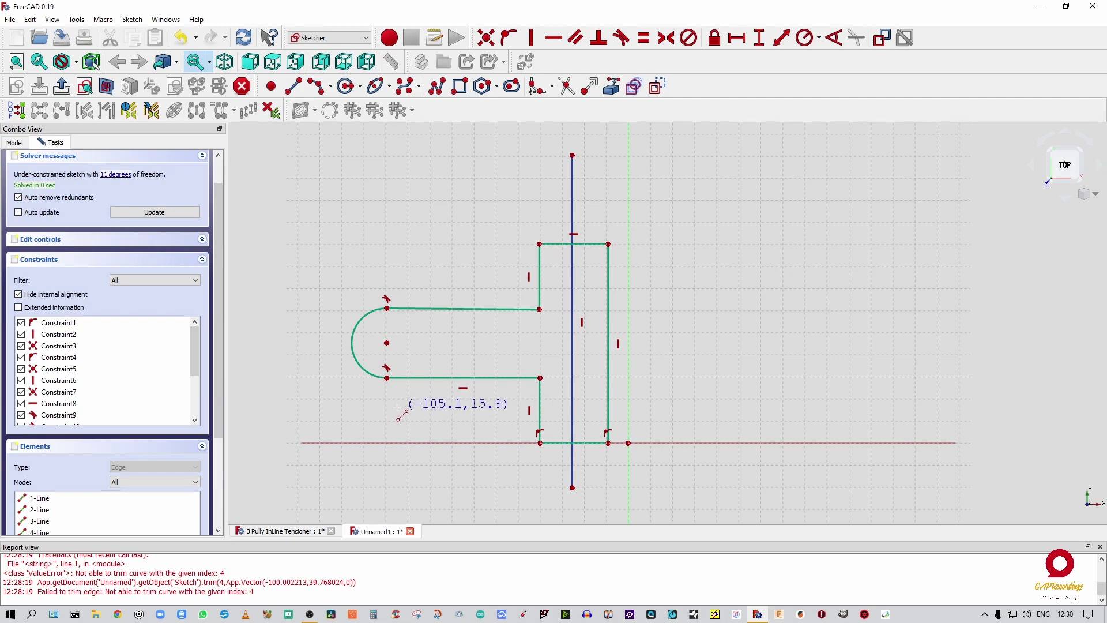
# Draw three horizontal reference lines across the lower body, the arm (about 156 long) and the upper body.
pyautogui.click(475, 409)
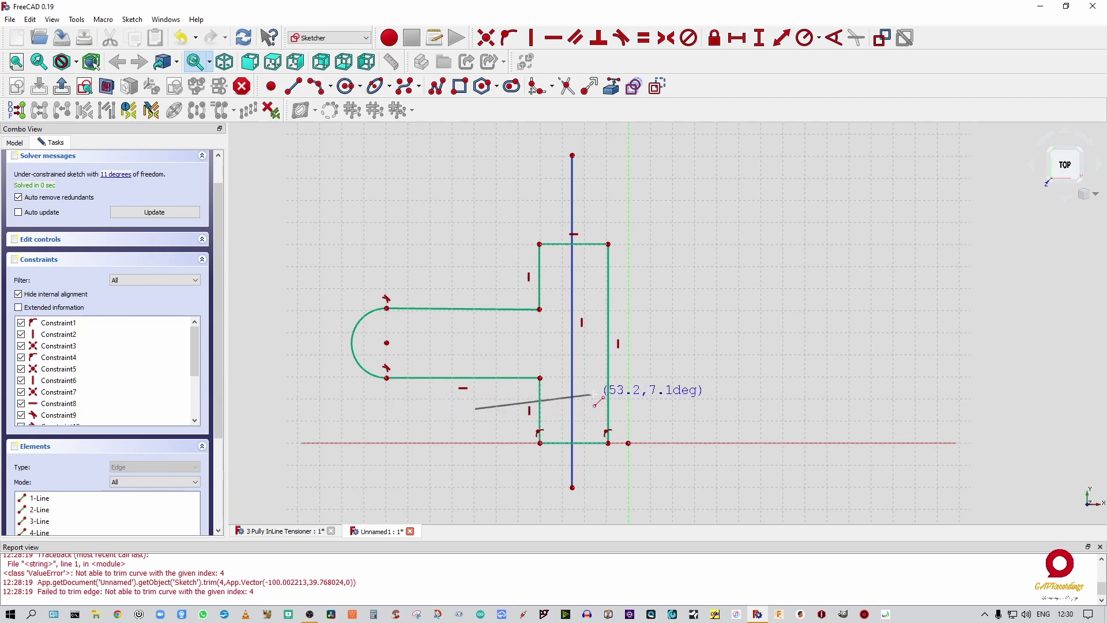
pyautogui.click(671, 409)
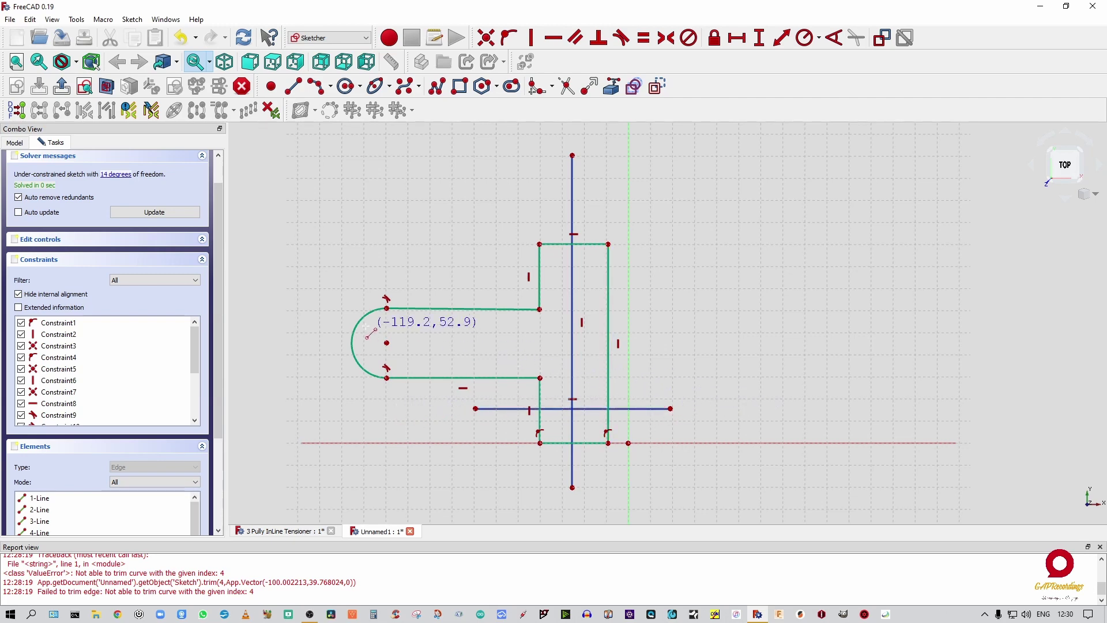
pyautogui.click(328, 350)
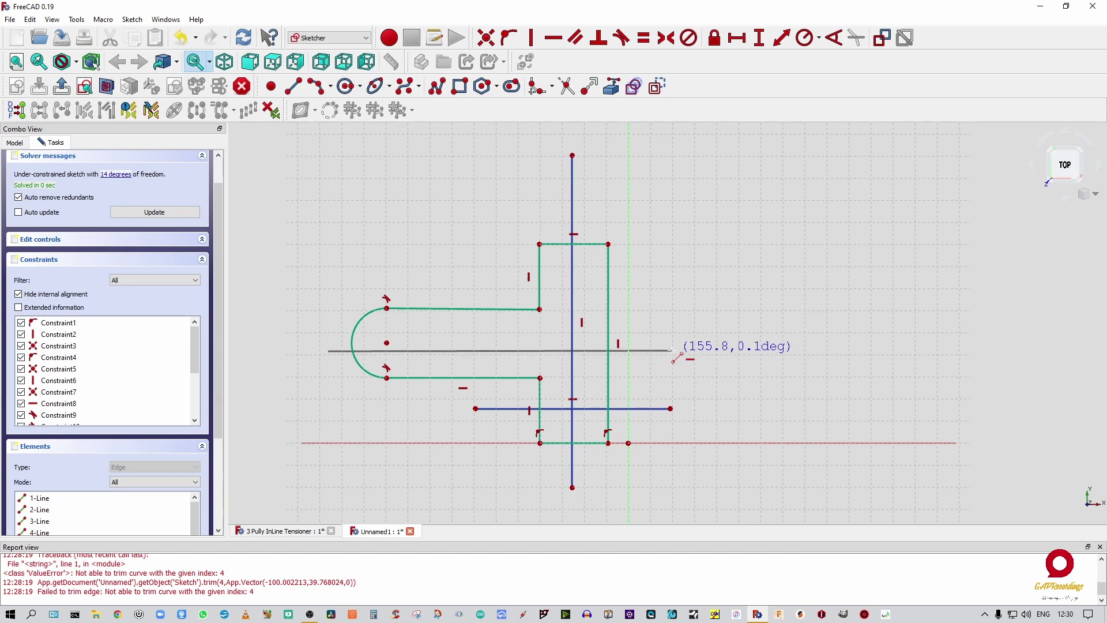
pyautogui.click(672, 351)
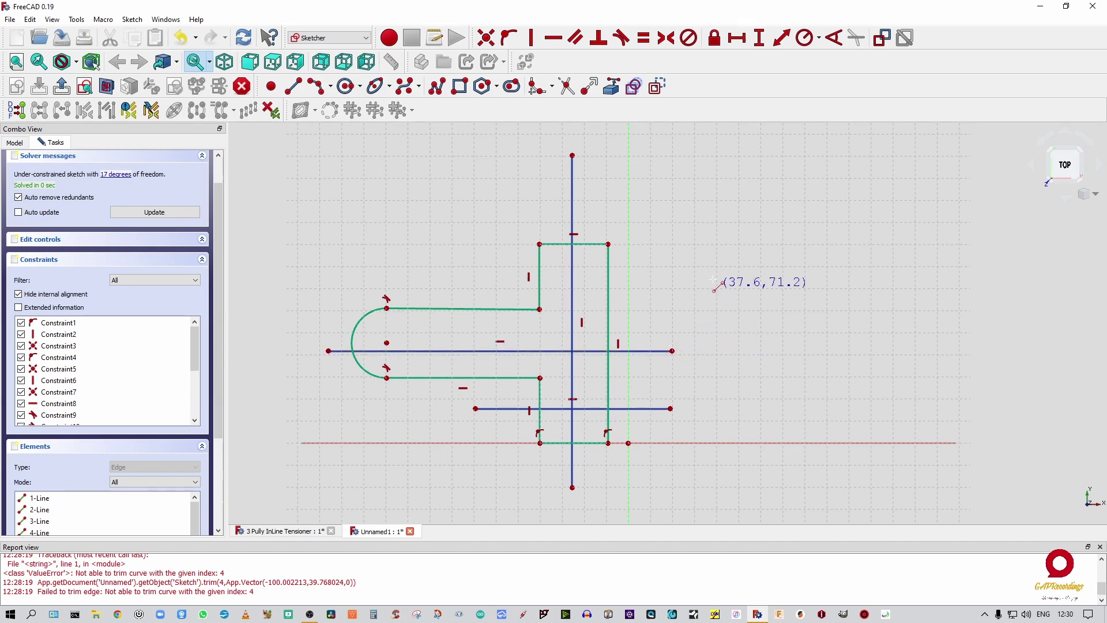
pyautogui.click(317, 262)
pyautogui.click(726, 263)
pyautogui.moveTo(728, 264); pyautogui.dragTo(675, 265)
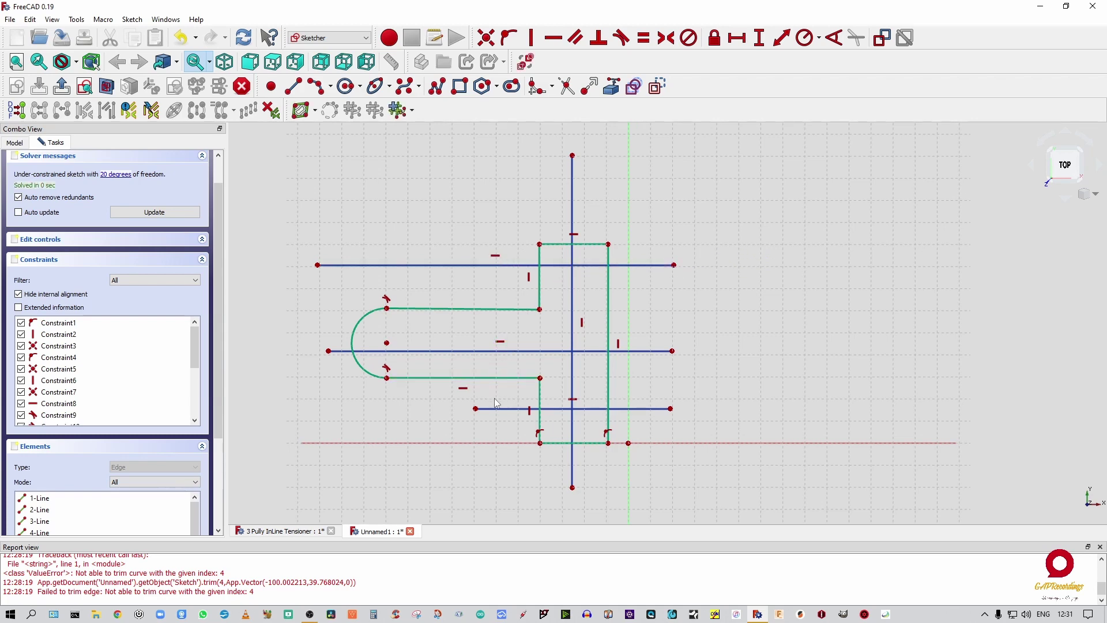
# Extend the lower horizontal line leftward, align the middle line with the arc's centre, and lower the upper line.
pyautogui.moveTo(475, 409); pyautogui.dragTo(327, 414)
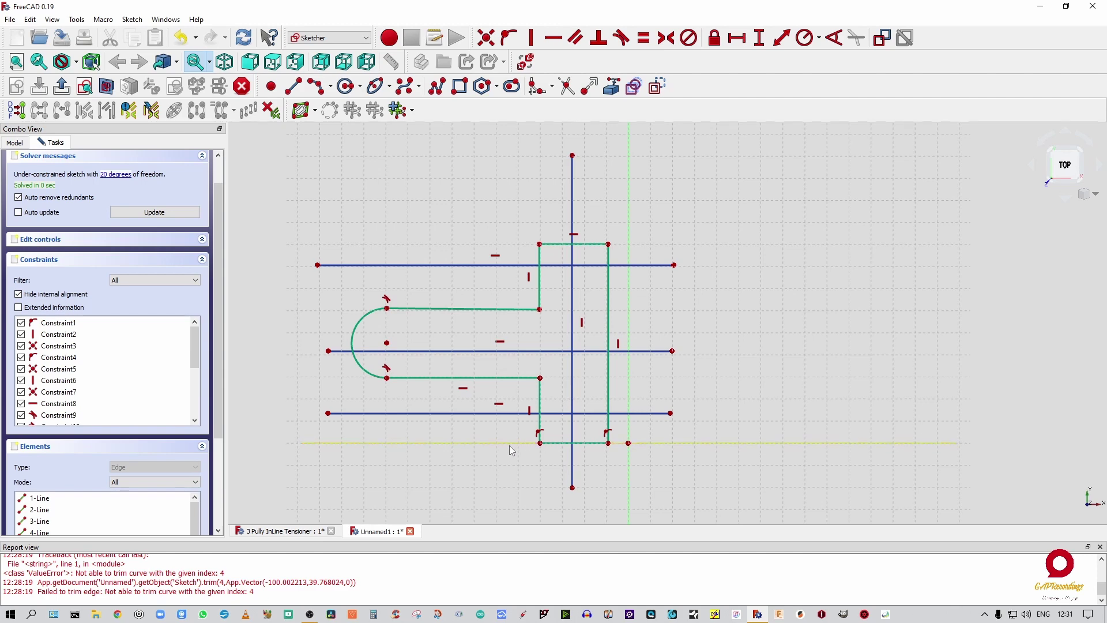
pyautogui.moveTo(525, 352); pyautogui.dragTo(523, 347)
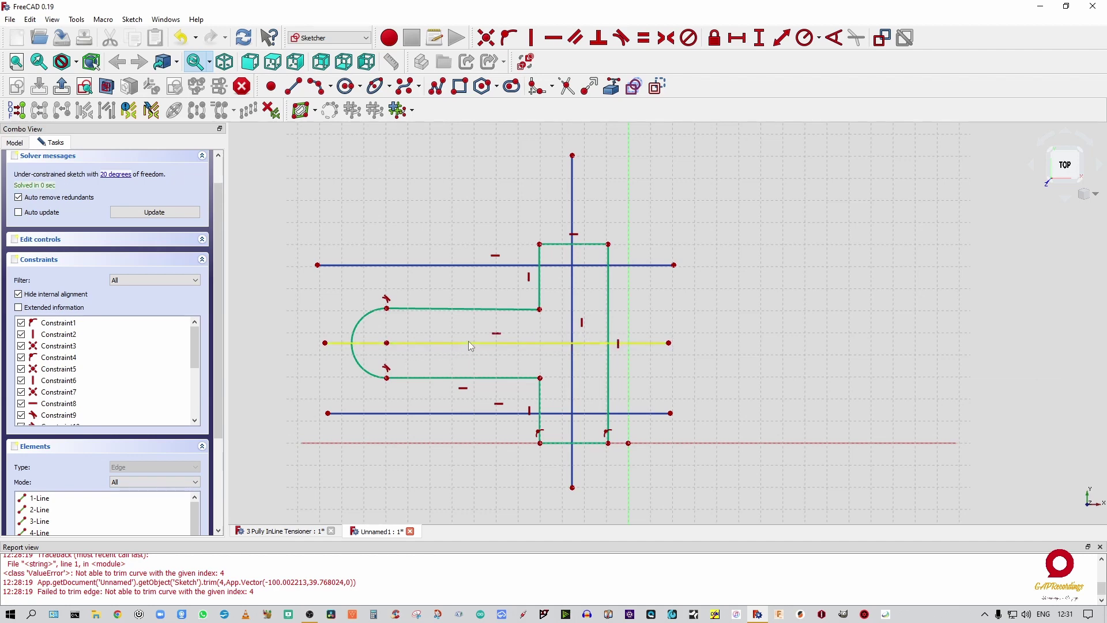
pyautogui.moveTo(471, 347); pyautogui.dragTo(483, 347)
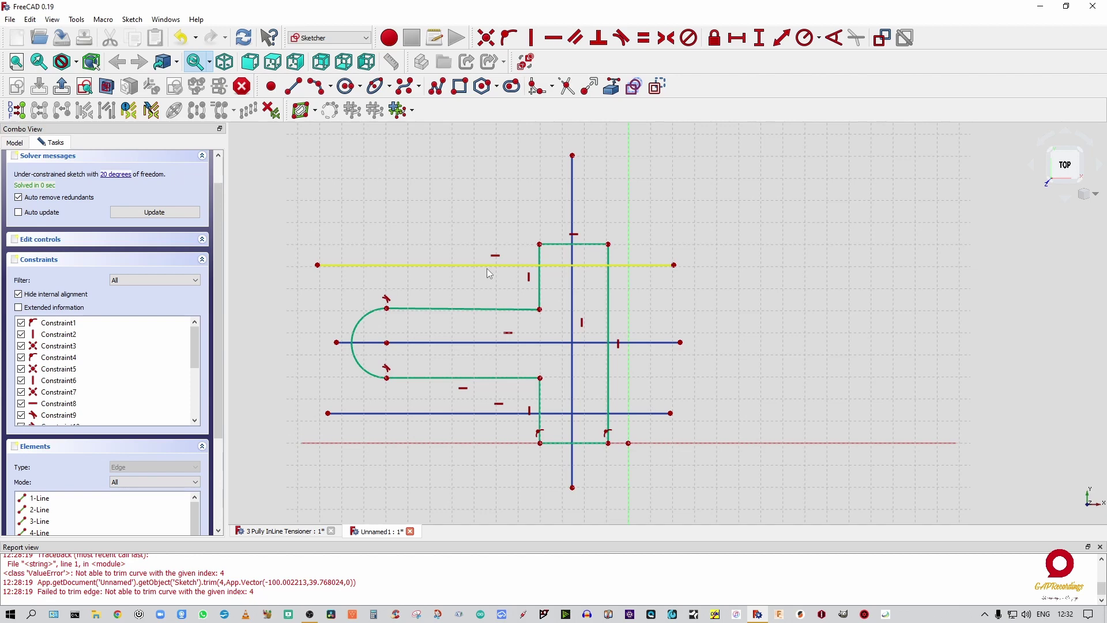
pyautogui.moveTo(481, 272); pyautogui.dragTo(486, 291)
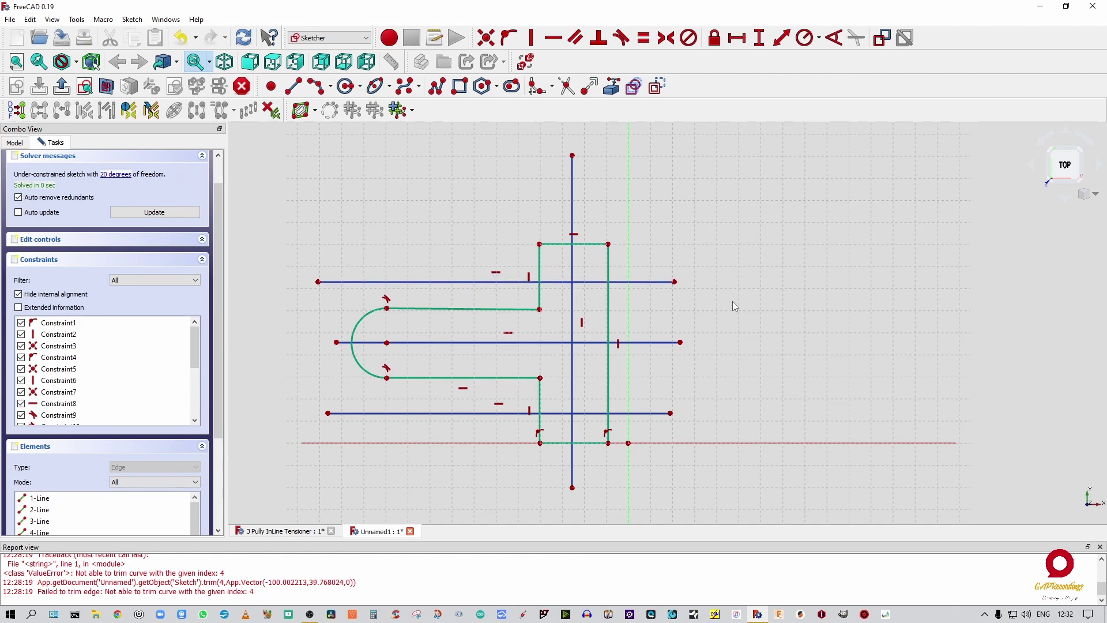
# Shift the vertical centre line slightly right within the body.
pyautogui.scroll(2, 729, 303)
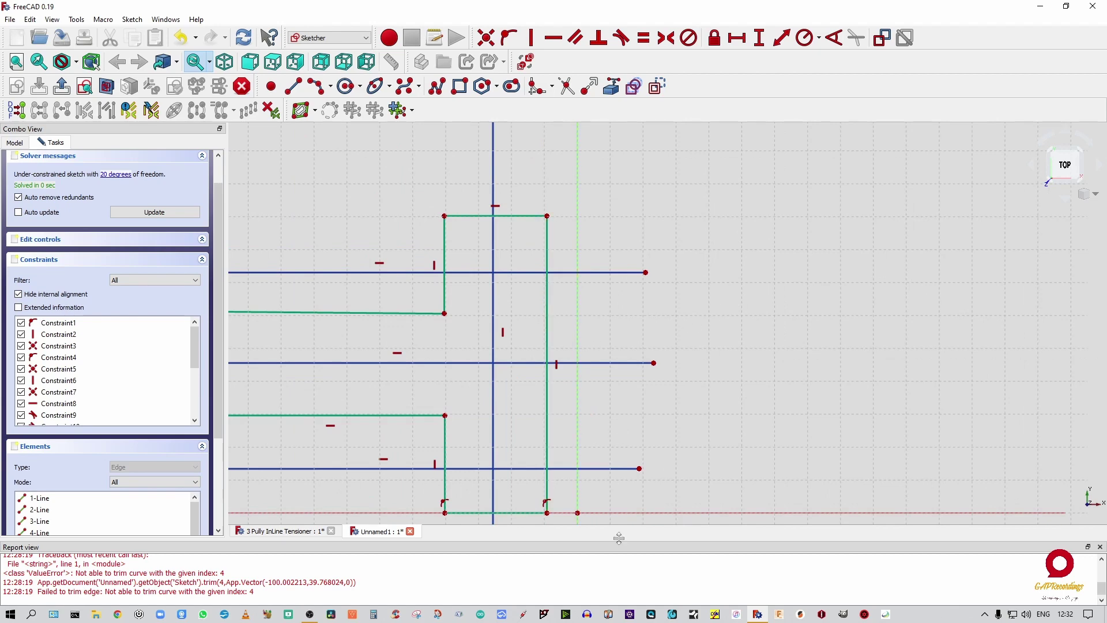
pyautogui.scroll(-2, 639, 488)
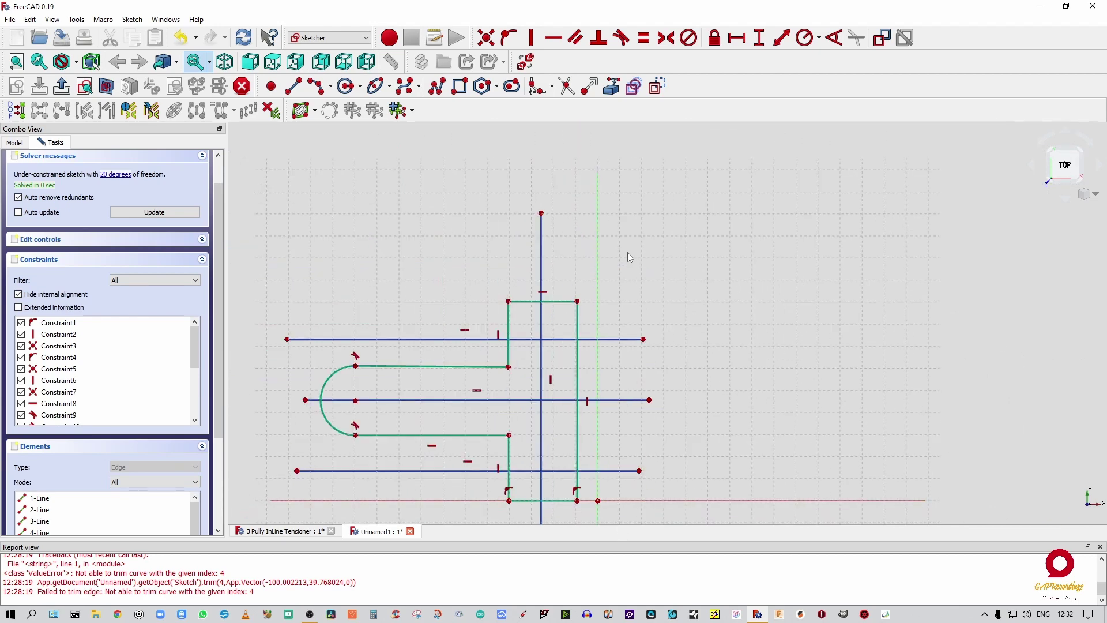
pyautogui.scroll(-3, 576, 157)
pyautogui.scroll(6, 565, 406)
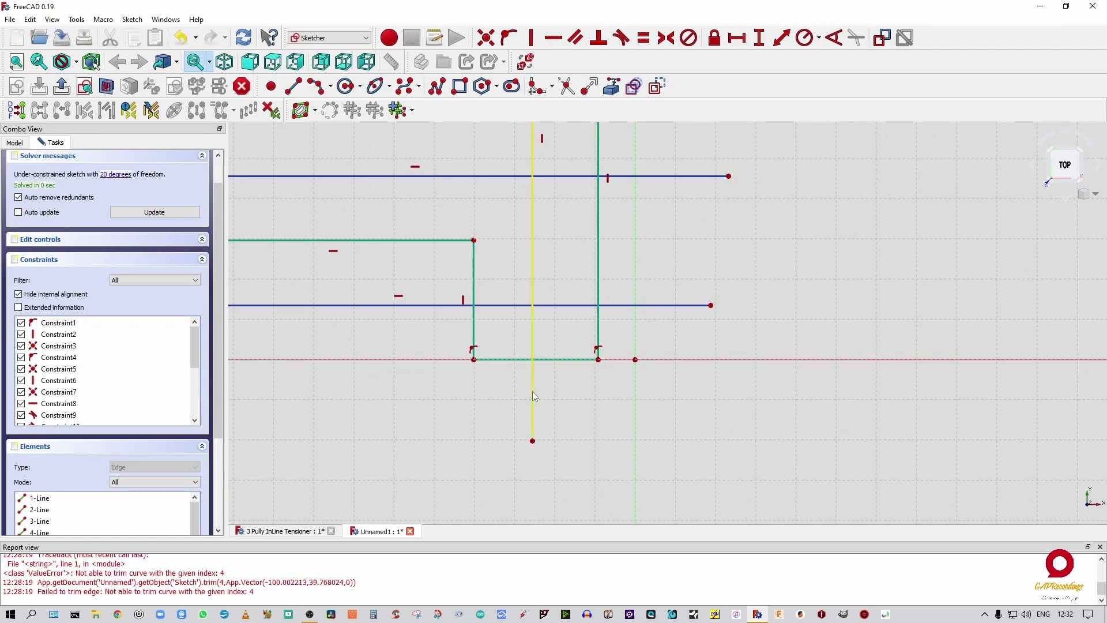
pyautogui.moveTo(533, 392); pyautogui.dragTo(538, 402)
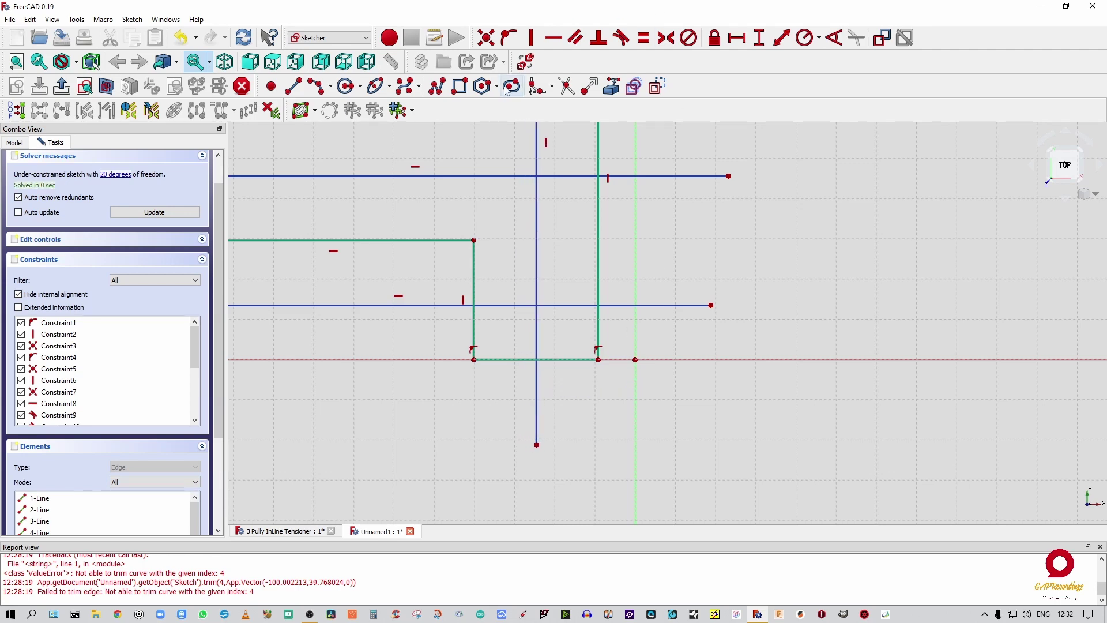
# Draw a small circle centred where the vertical centre line crosses the lower horizontal line.
pyautogui.click(349, 90)
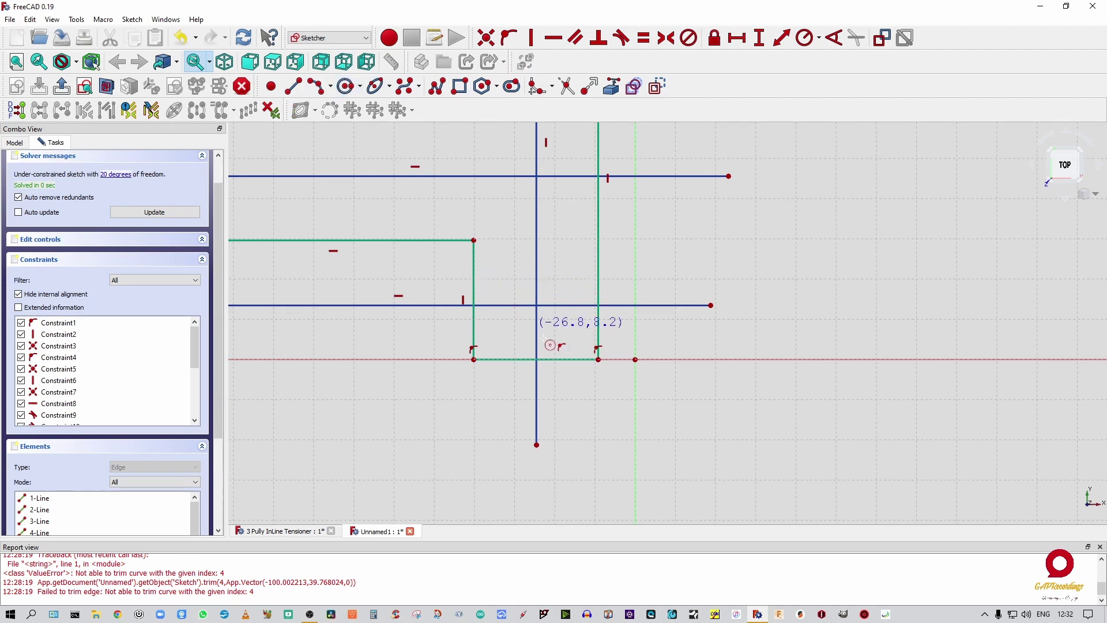
pyautogui.click(537, 306)
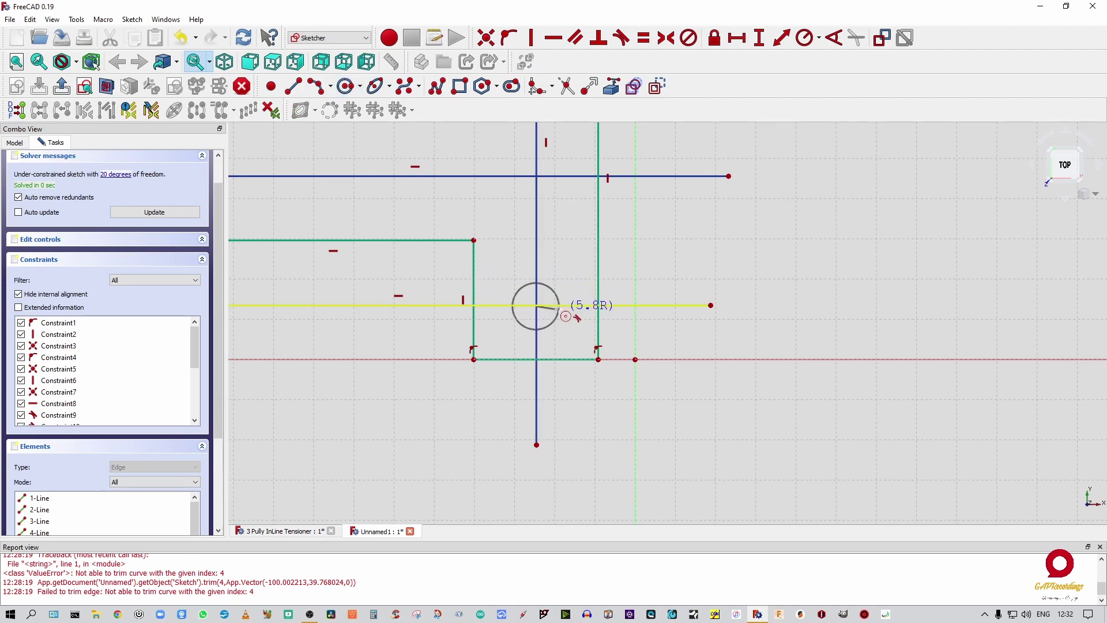
pyautogui.click(551, 311)
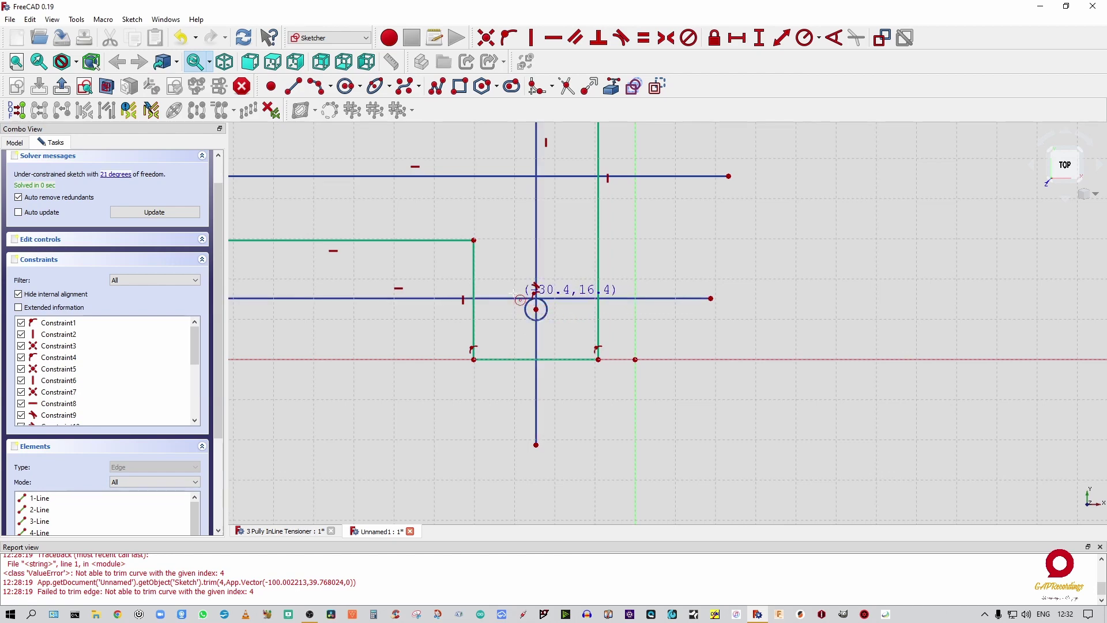
pyautogui.rightClick(506, 327)
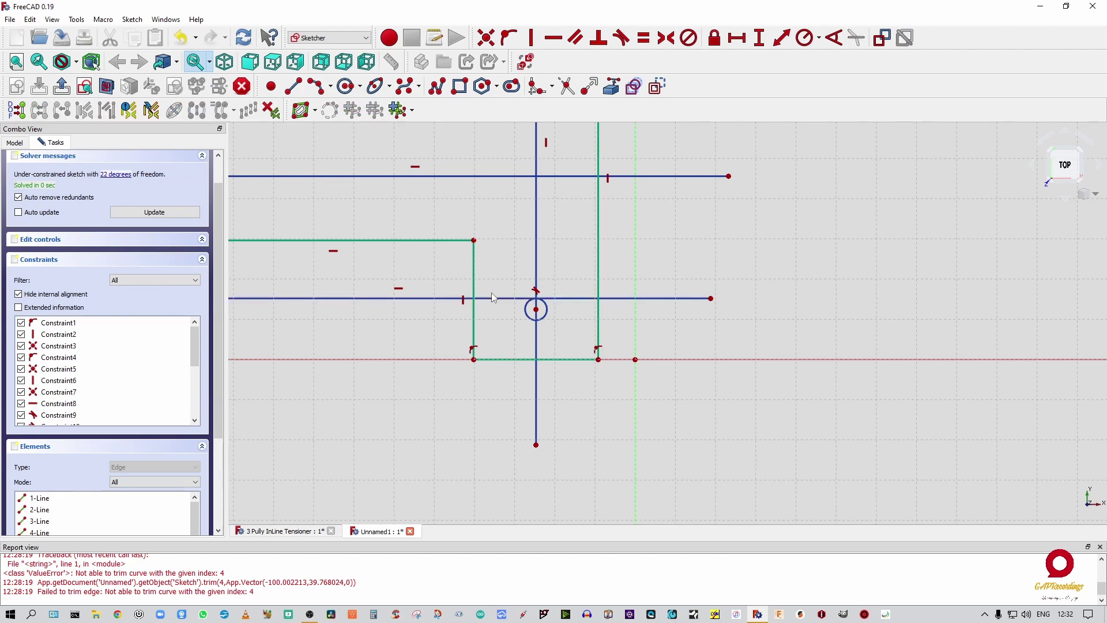
# Remove the circle's tangency to the lower horizontal line and constrain its centre onto the vertical centre line.
pyautogui.moveTo(494, 304)
pyautogui.mouseDown()
pyautogui.moveTo(501, 314)
pyautogui.moveTo(500, 292)
pyautogui.mouseUp()
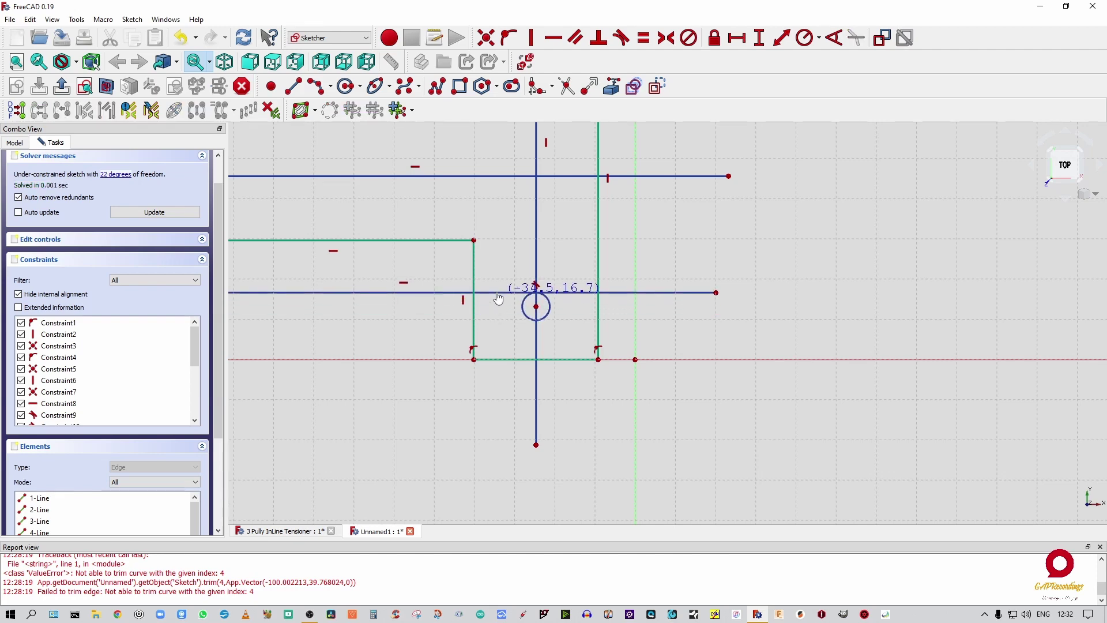
pyautogui.click(537, 308)
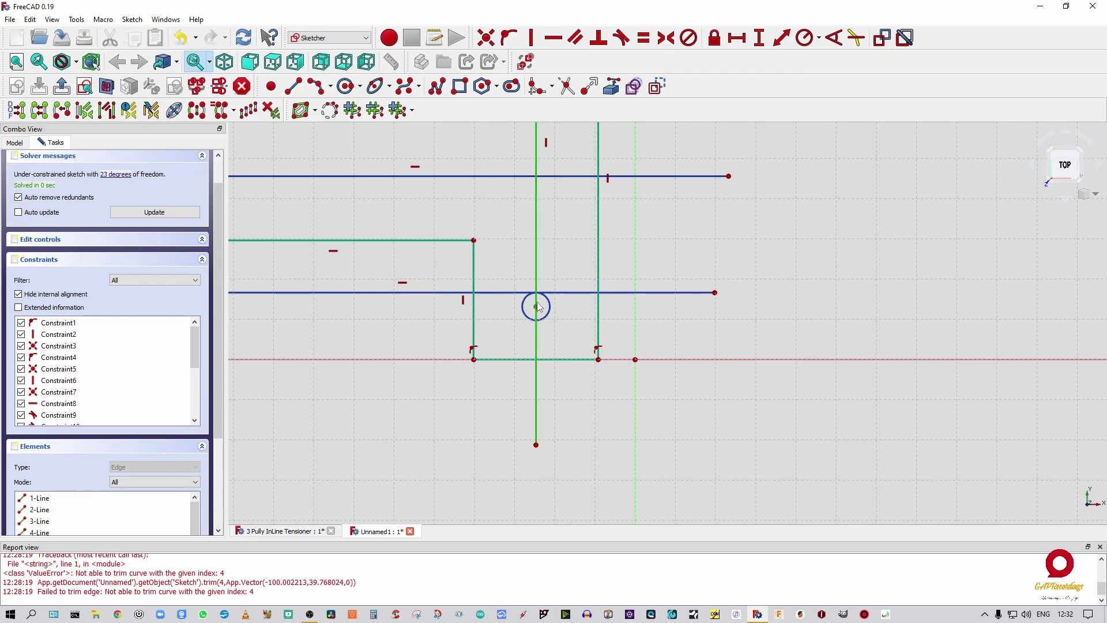
pyautogui.click(508, 37)
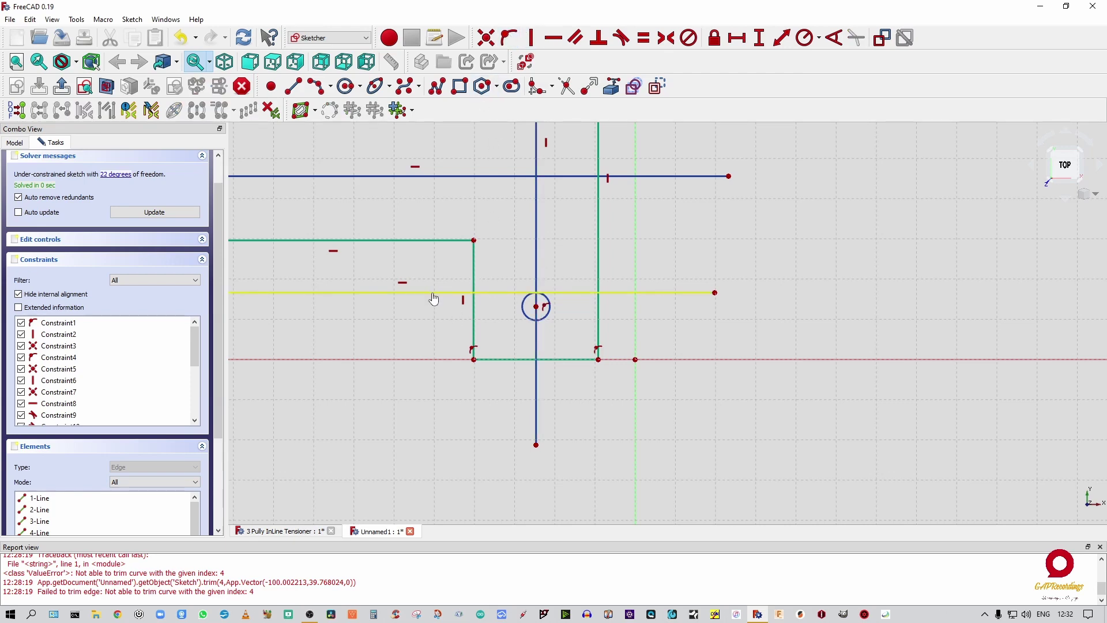
# Constrain the circle's centre onto the lower horizontal line and move that line with the circle slightly downward.
pyautogui.moveTo(432, 293); pyautogui.dragTo(435, 306)
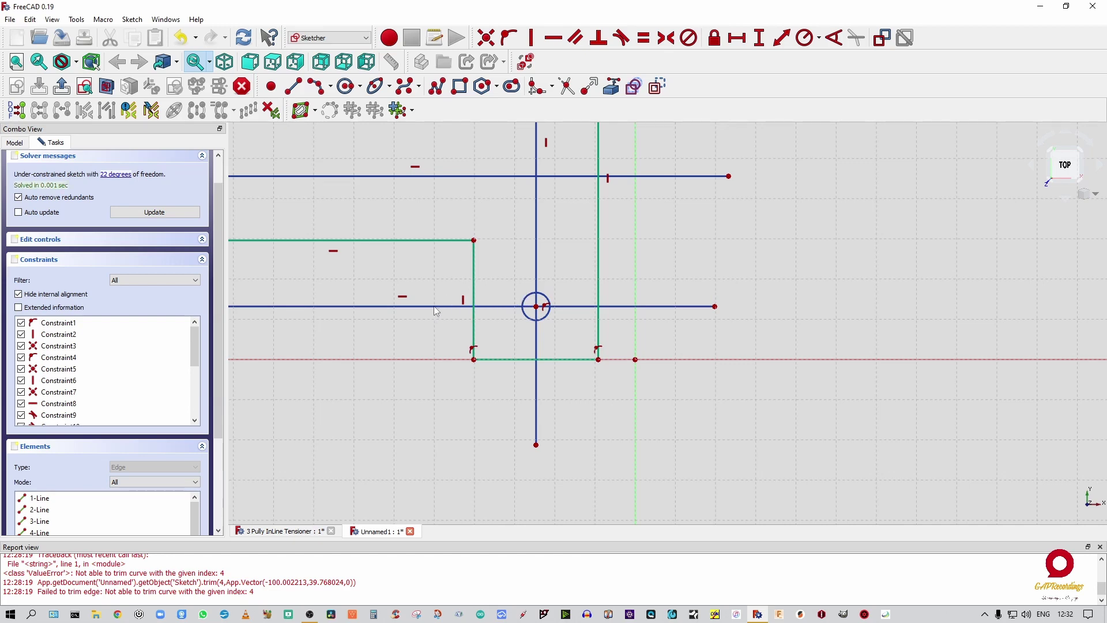
pyautogui.click(447, 308)
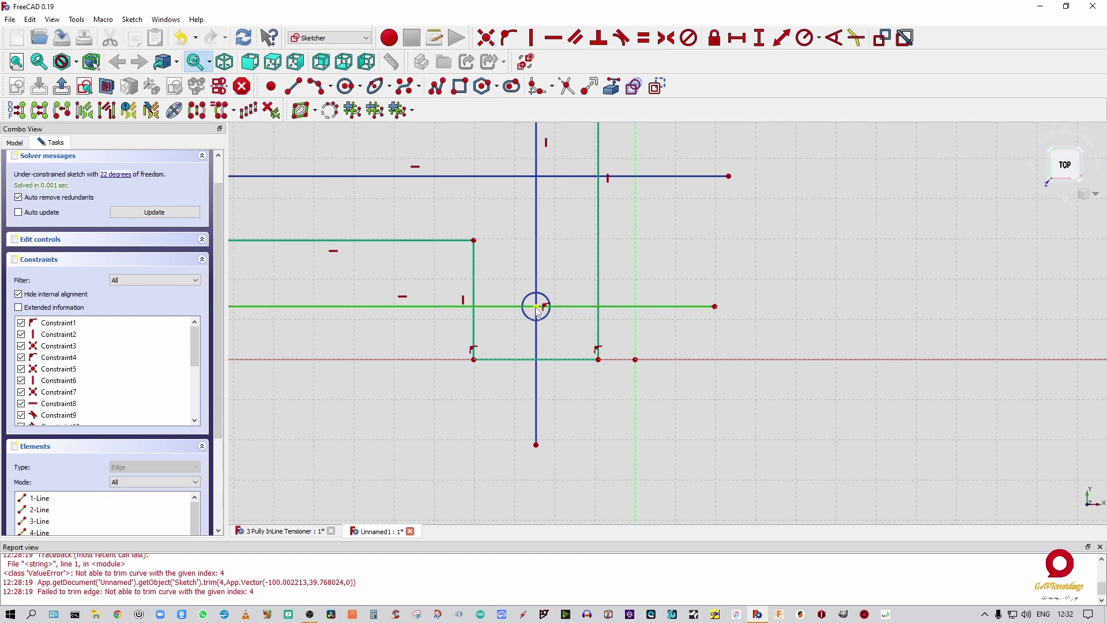
pyautogui.click(509, 38)
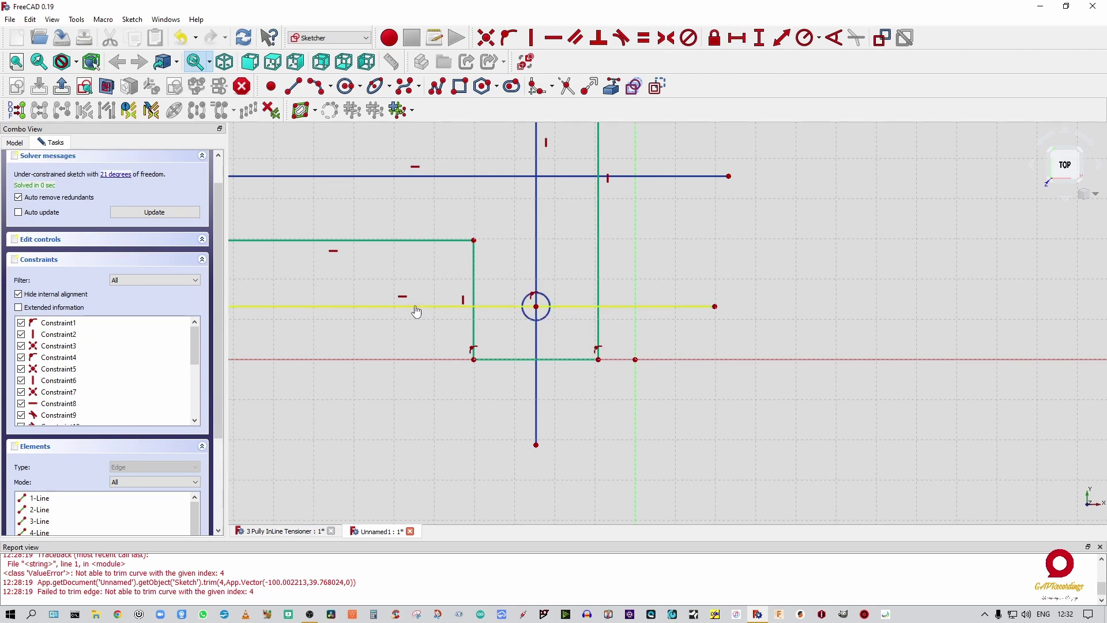
pyautogui.moveTo(415, 308)
pyautogui.mouseDown()
pyautogui.moveTo(425, 293)
pyautogui.moveTo(427, 322)
pyautogui.mouseUp()
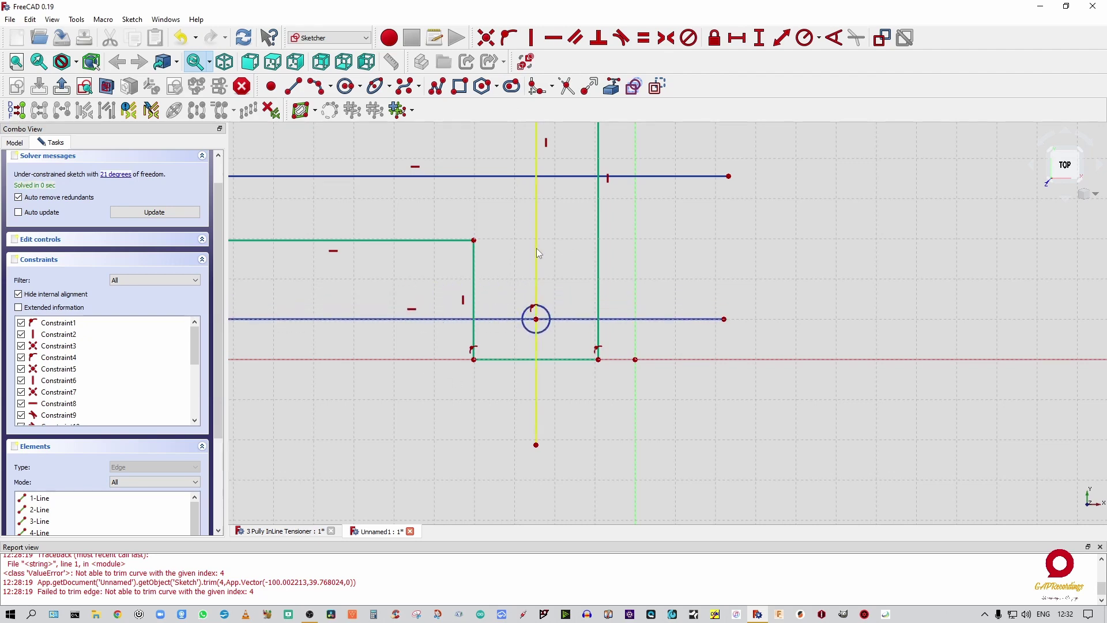
# Nudge the vertical and lower horizontal centre lines, and add two larger circles concentric with the lower circle, the first about 9 in radius.
pyautogui.moveTo(539, 249)
pyautogui.mouseDown()
pyautogui.moveTo(520, 252)
pyautogui.moveTo(539, 245)
pyautogui.moveTo(540, 281)
pyautogui.moveTo(523, 284)
pyautogui.moveTo(540, 281)
pyautogui.moveTo(536, 245)
pyautogui.moveTo(535, 260)
pyautogui.mouseUp()
pyautogui.moveTo(386, 319)
pyautogui.mouseDown()
pyautogui.moveTo(388, 309)
pyautogui.moveTo(393, 334)
pyautogui.moveTo(402, 312)
pyautogui.moveTo(405, 323)
pyautogui.mouseUp()
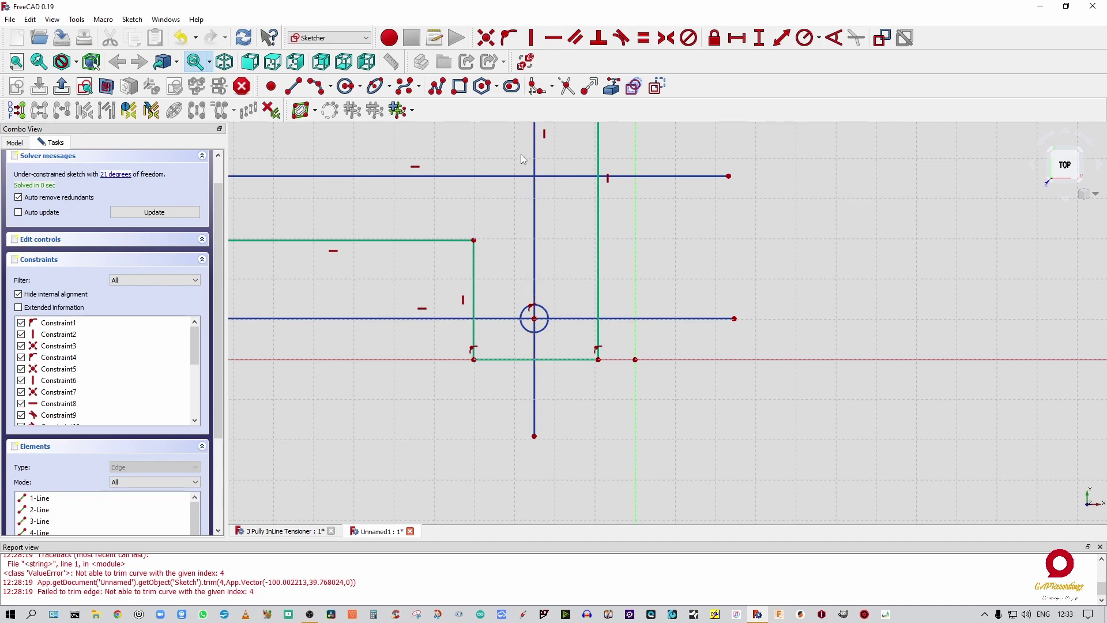
pyautogui.click(346, 90)
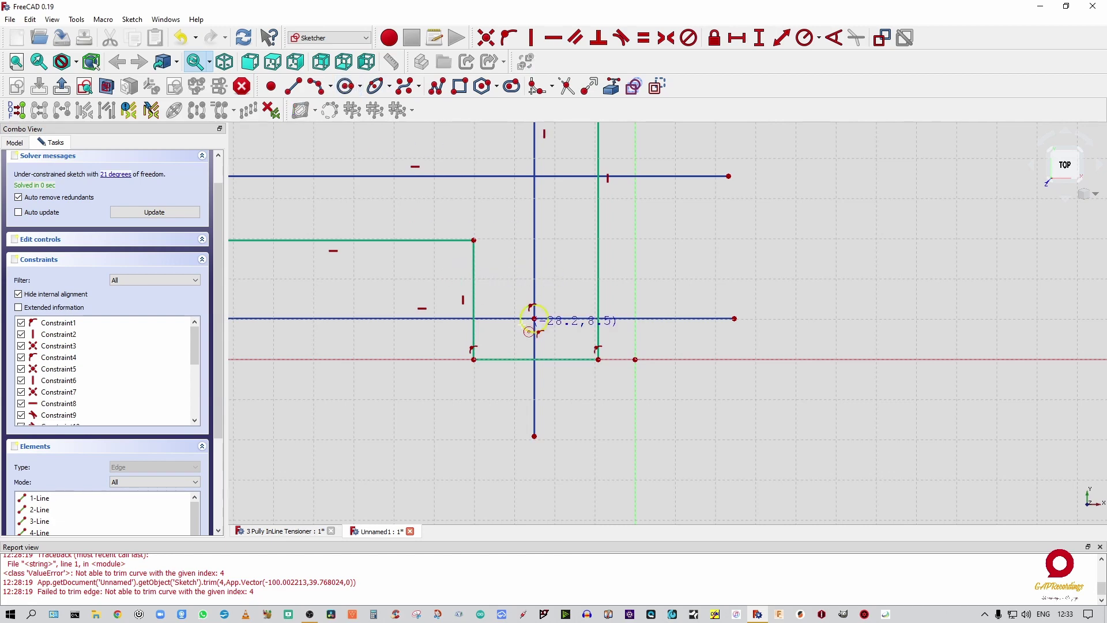
pyautogui.click(534, 318)
pyautogui.click(571, 319)
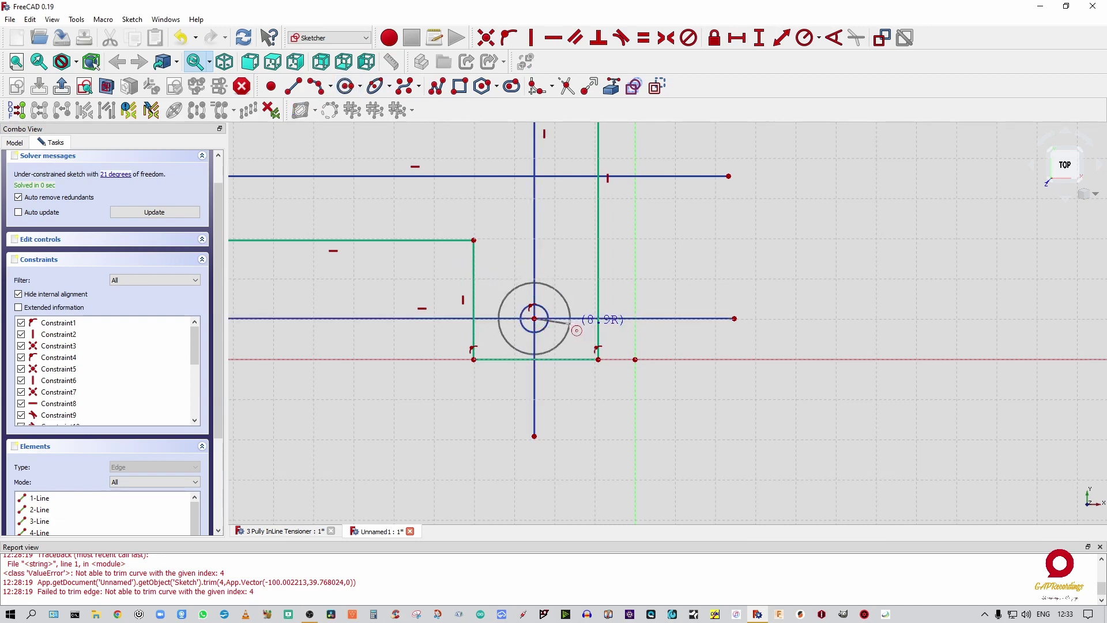
pyautogui.click(534, 317)
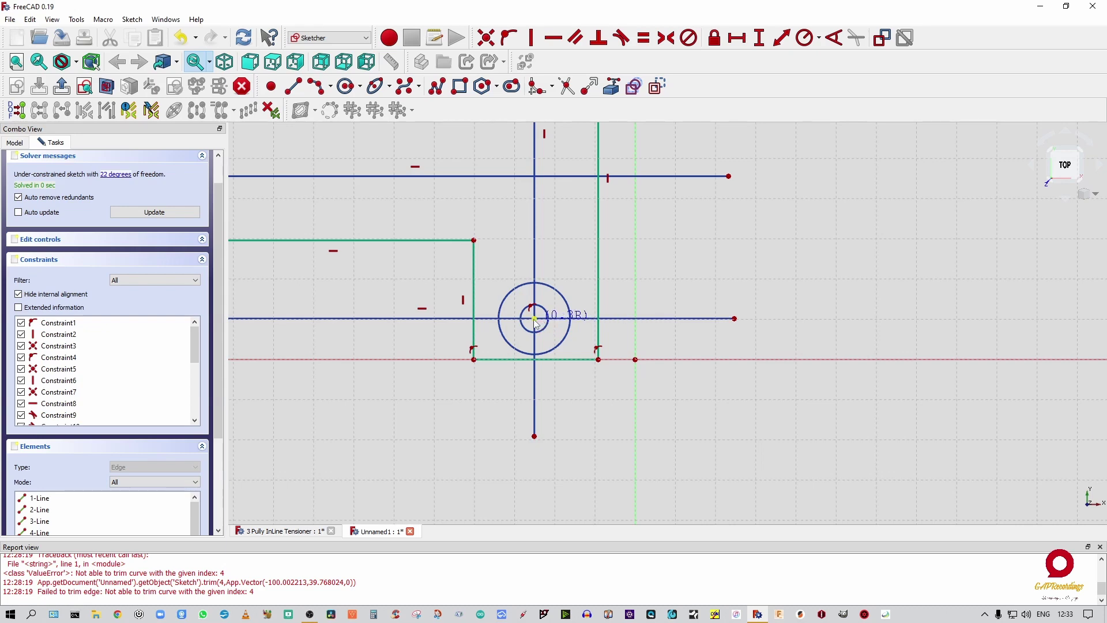
pyautogui.click(579, 340)
pyautogui.press('Escape')
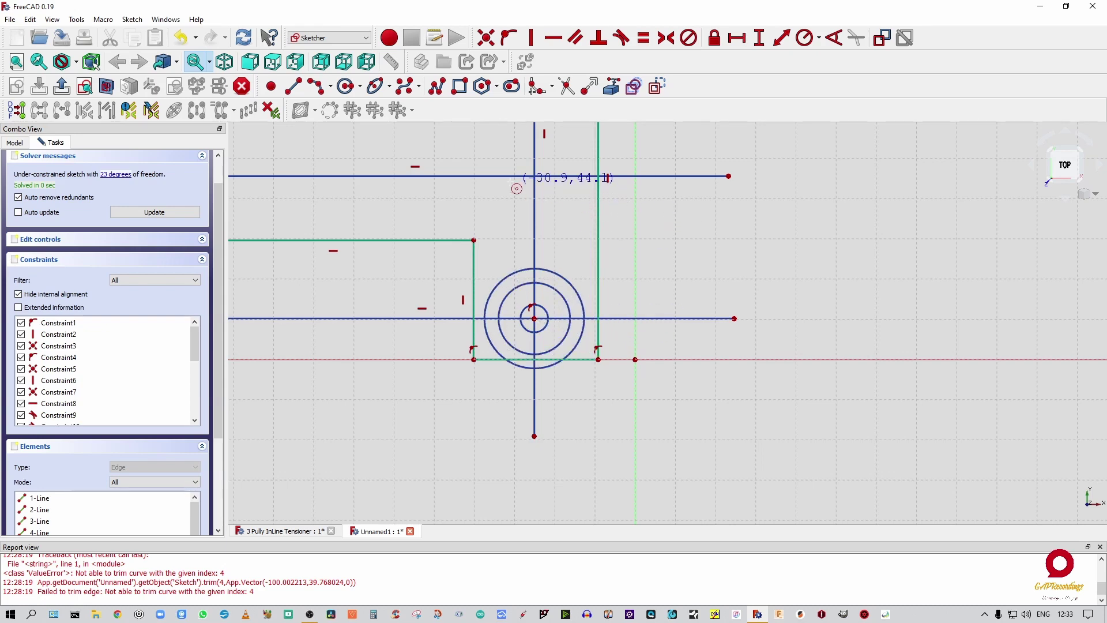
# Draw a circle of about 5.5 radius where the vertical centre line crosses the middle horizontal line, and move that line slightly downward.
pyautogui.click(345, 90)
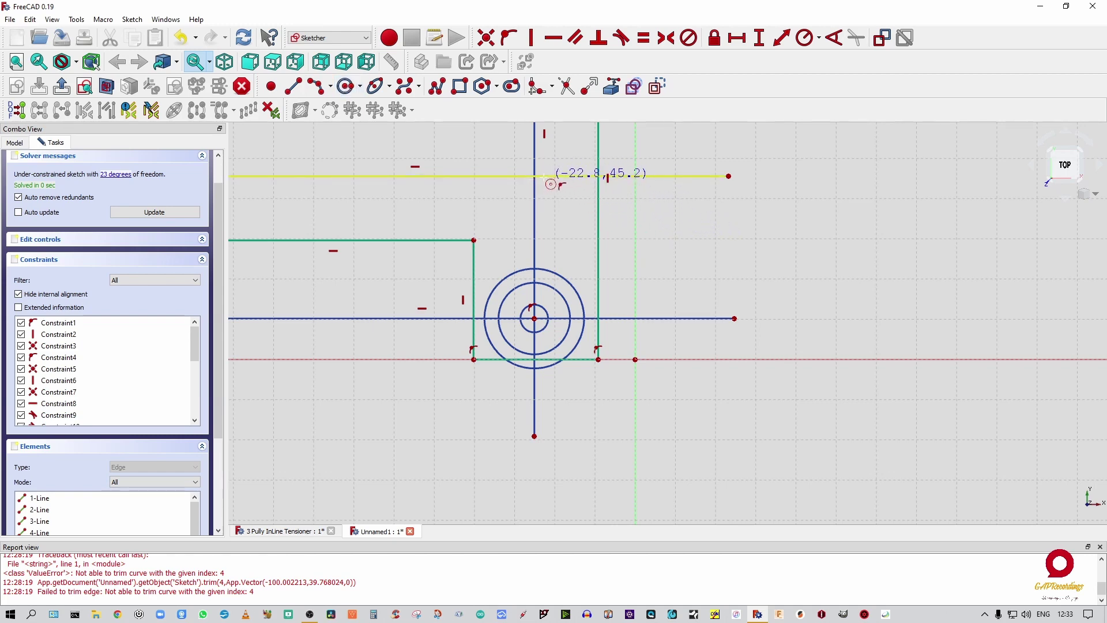
pyautogui.click(534, 176)
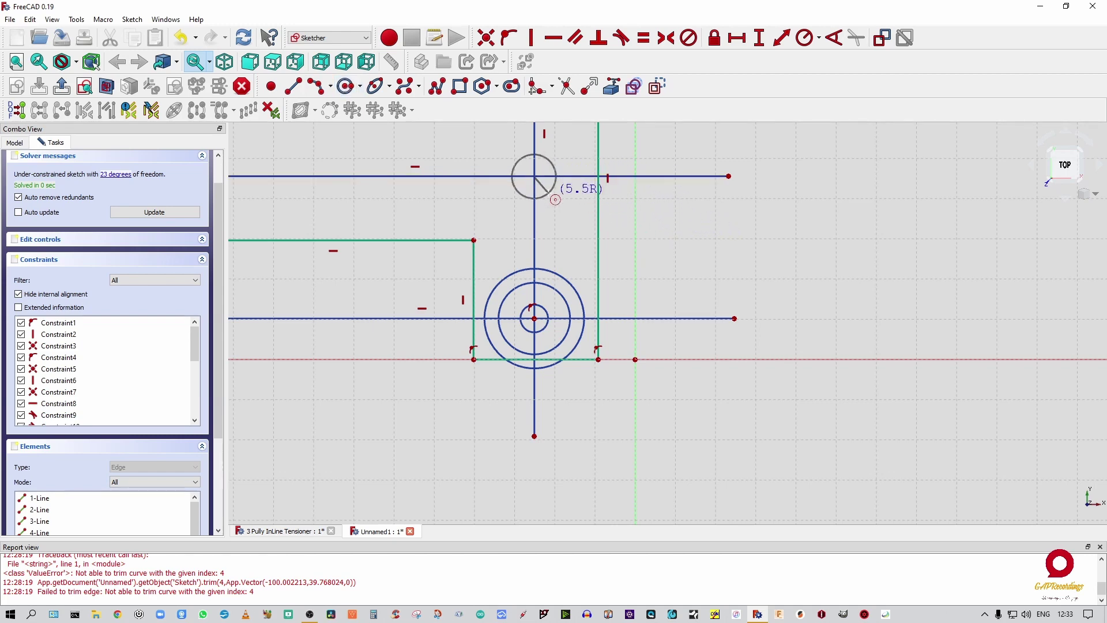
pyautogui.click(553, 198)
pyautogui.moveTo(477, 176)
pyautogui.mouseDown()
pyautogui.moveTo(477, 167)
pyautogui.moveTo(476, 195)
pyautogui.mouseUp()
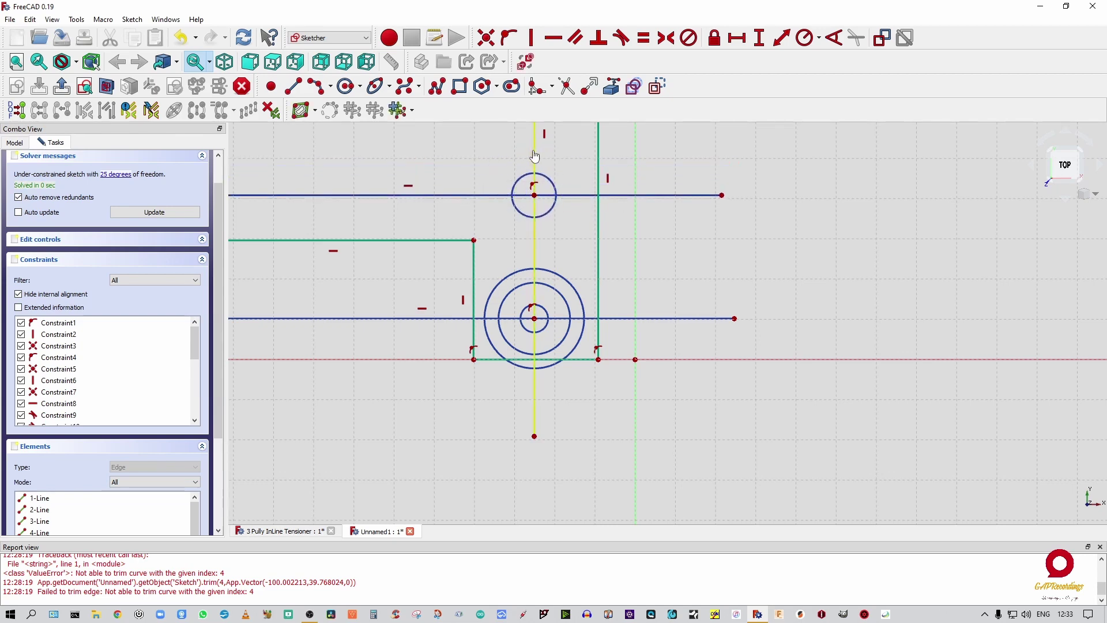
# Constrain the middle circle's centre onto the vertical centre line, and shift that line slightly right and the middle horizontal line slightly up.
pyautogui.moveTo(534, 153); pyautogui.dragTo(535, 156)
pyautogui.click(534, 149)
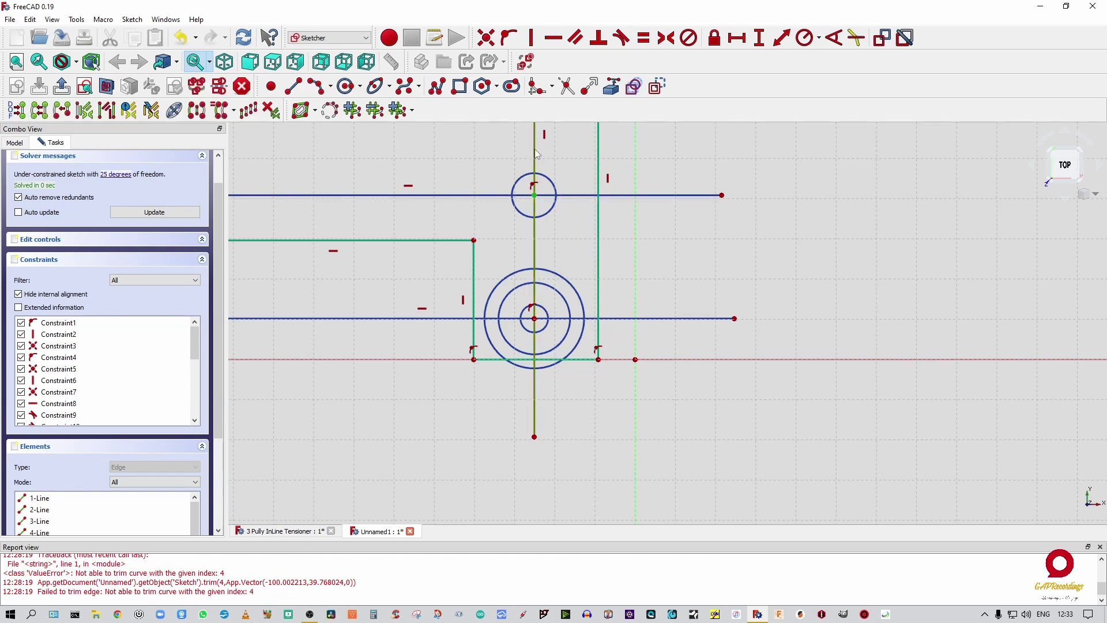
pyautogui.click(507, 35)
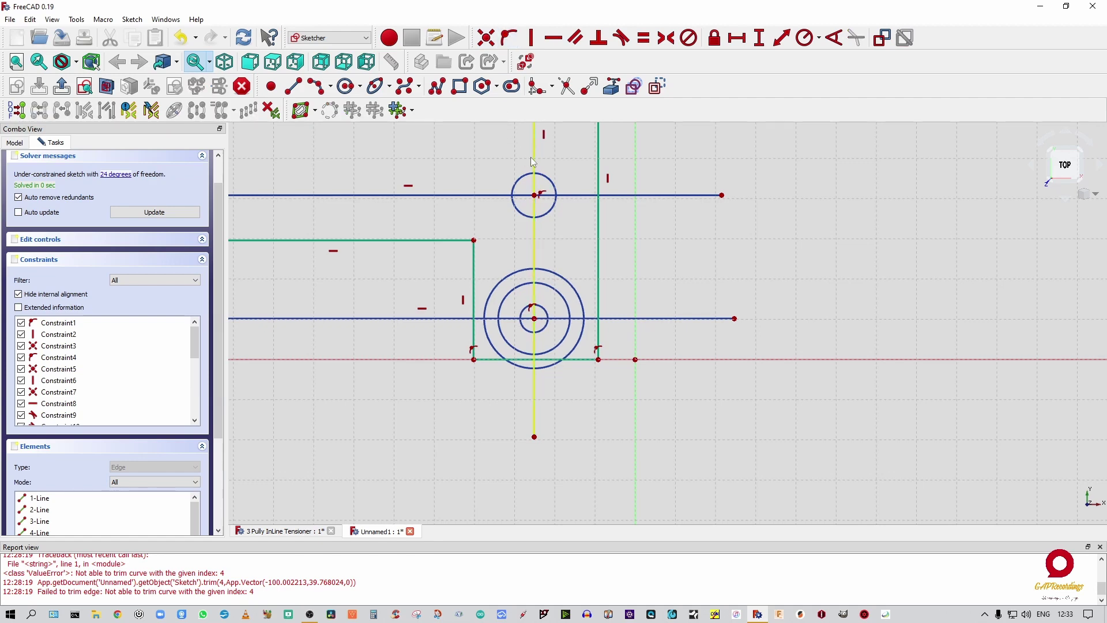
pyautogui.moveTo(536, 163)
pyautogui.mouseDown()
pyautogui.moveTo(513, 151)
pyautogui.moveTo(543, 153)
pyautogui.mouseUp()
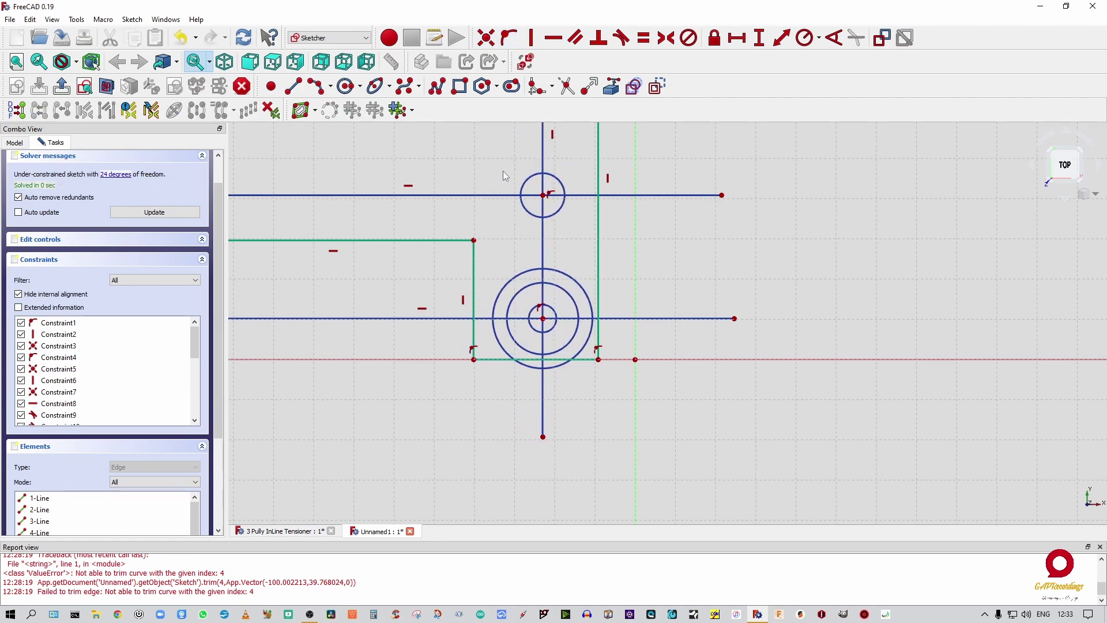
pyautogui.moveTo(470, 199)
pyautogui.mouseDown()
pyautogui.moveTo(473, 173)
pyautogui.moveTo(470, 189)
pyautogui.mouseUp()
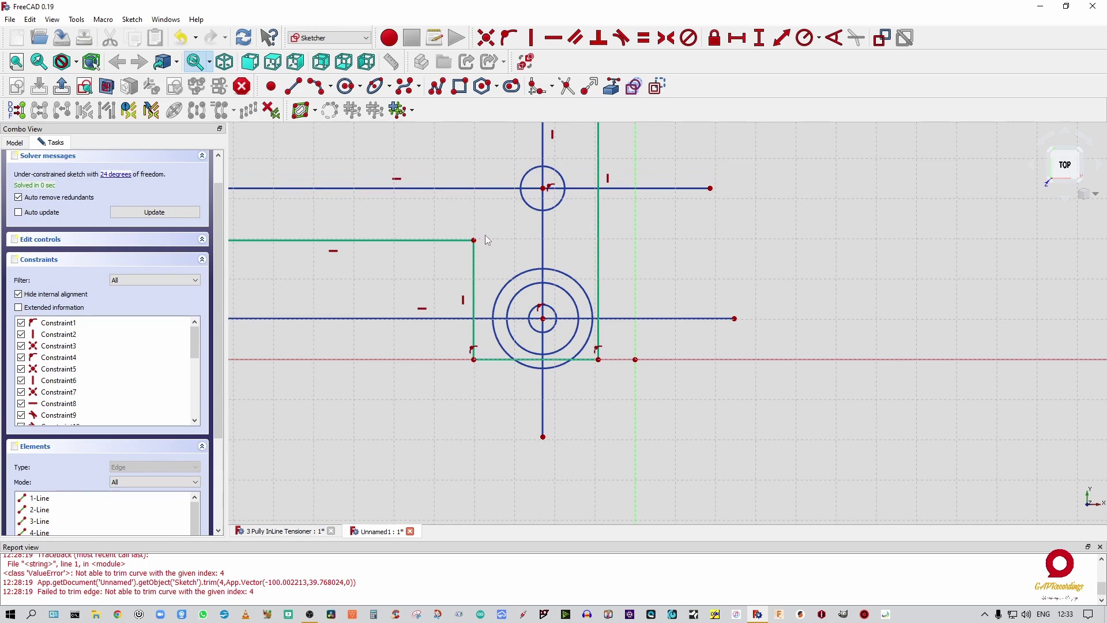
# Draw two larger circles concentric with the circle on the middle horizontal line.
pyautogui.click(344, 88)
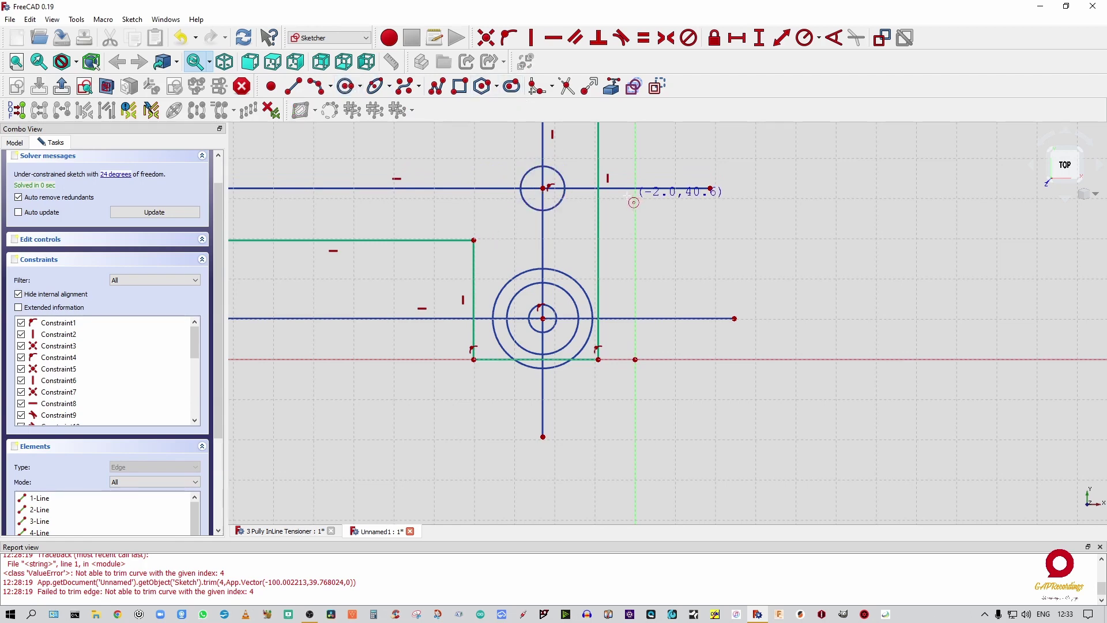
pyautogui.click(544, 188)
pyautogui.click(588, 212)
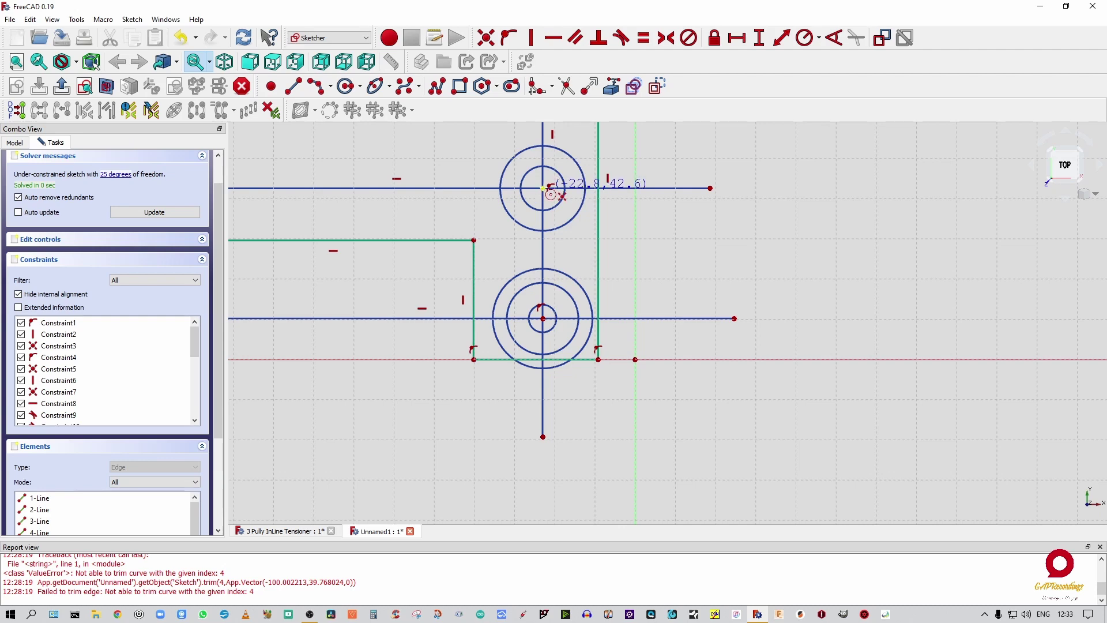
pyautogui.click(543, 189)
pyautogui.click(593, 212)
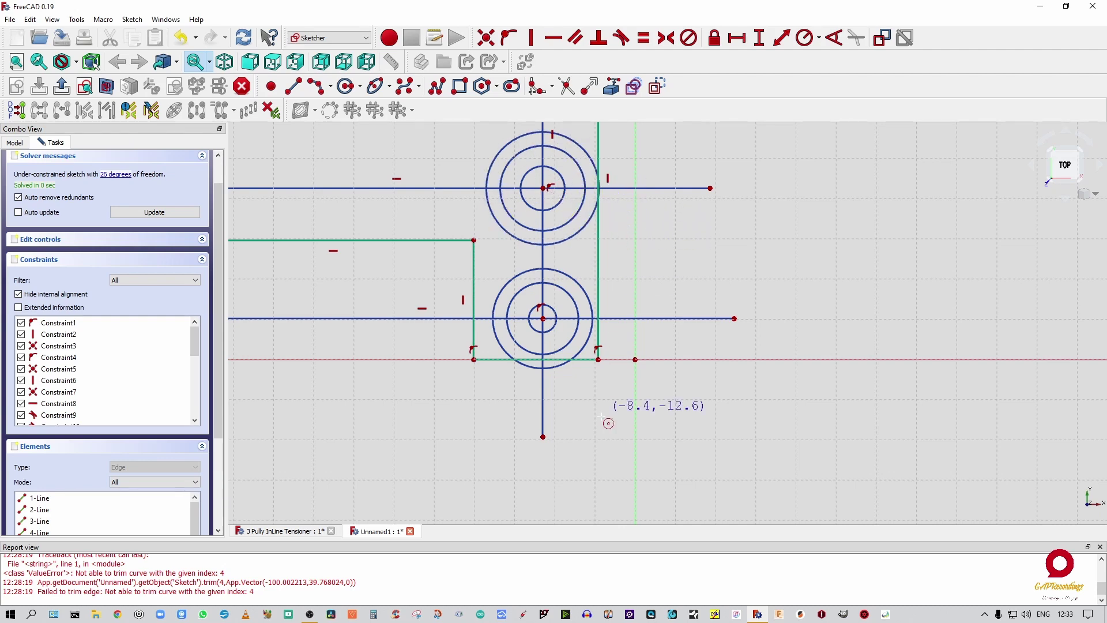
# Draw a small circle centred where the vertical centre line crosses the upper horizontal line.
pyautogui.scroll(-2, 586, 452)
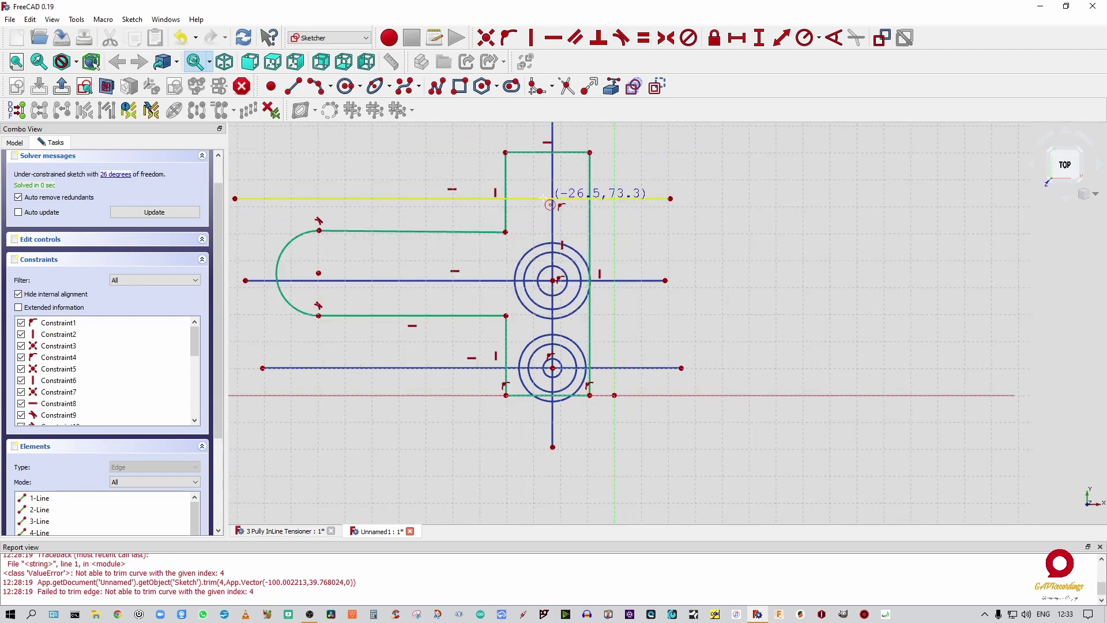
pyautogui.scroll(1, 562, 208)
pyautogui.scroll(2, 561, 208)
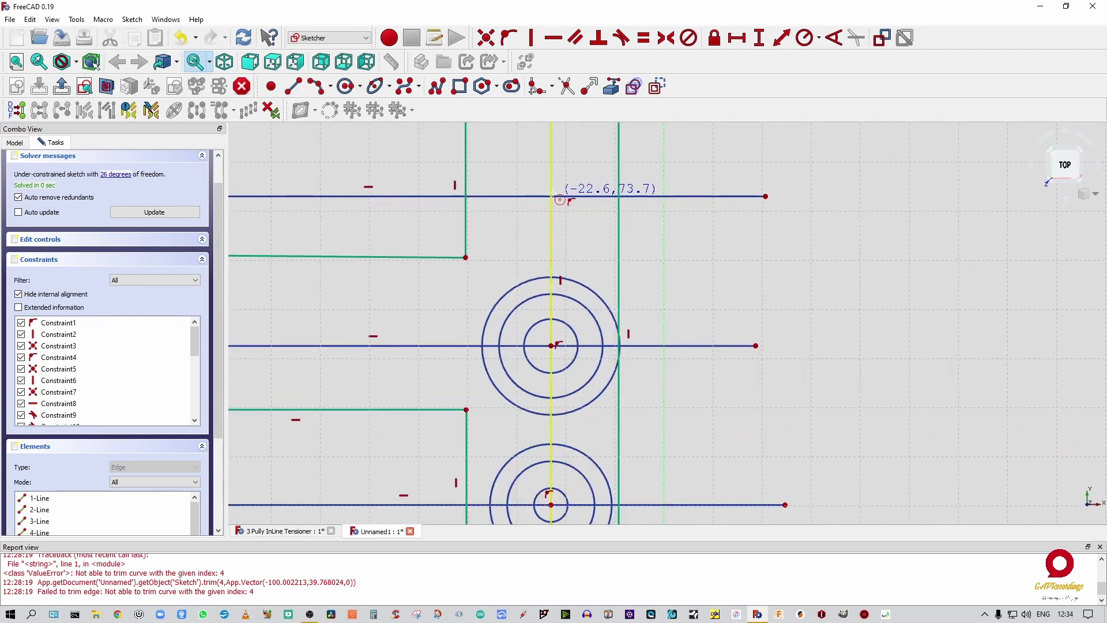
pyautogui.click(551, 196)
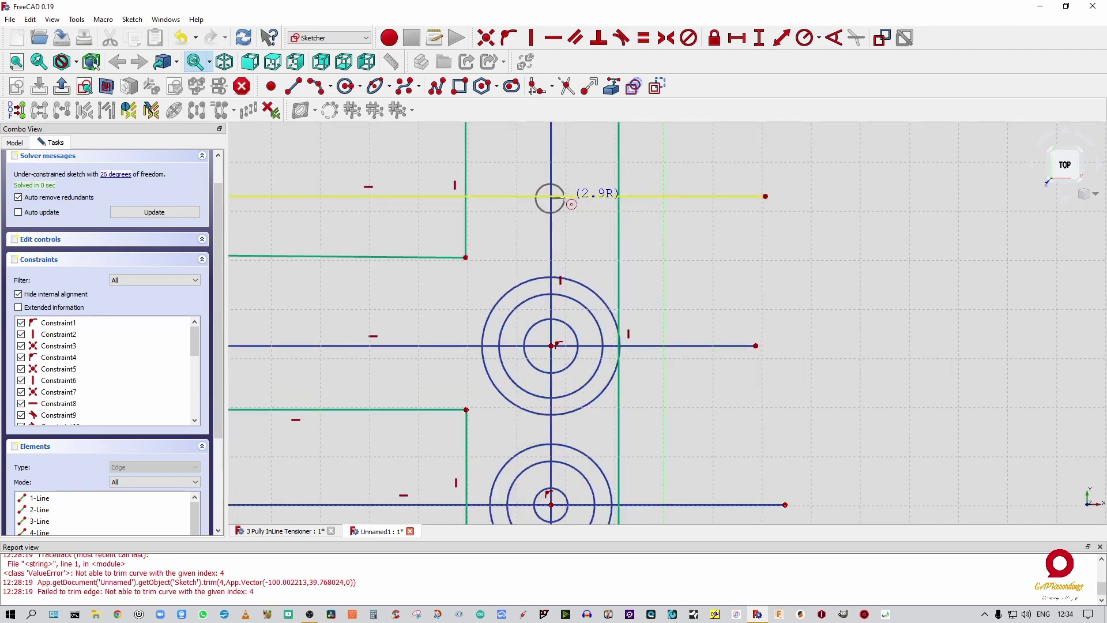
pyautogui.click(573, 190)
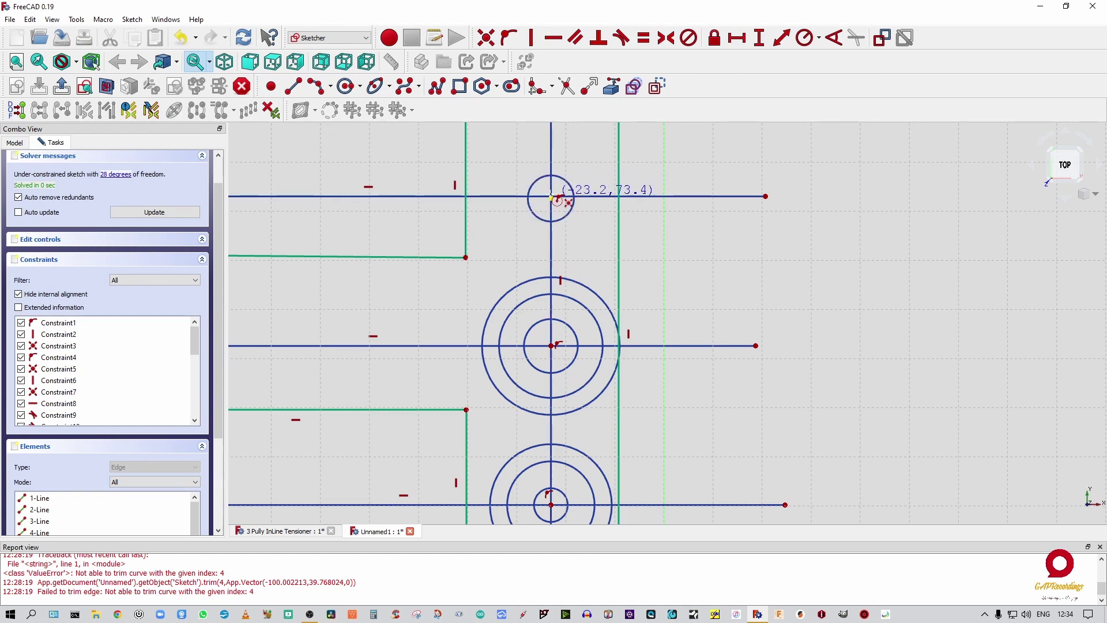
pyautogui.rightClick(552, 200)
# Try to constrain the upper circle's centre onto the vertical centre line and update the sketch.
pyautogui.click(552, 191)
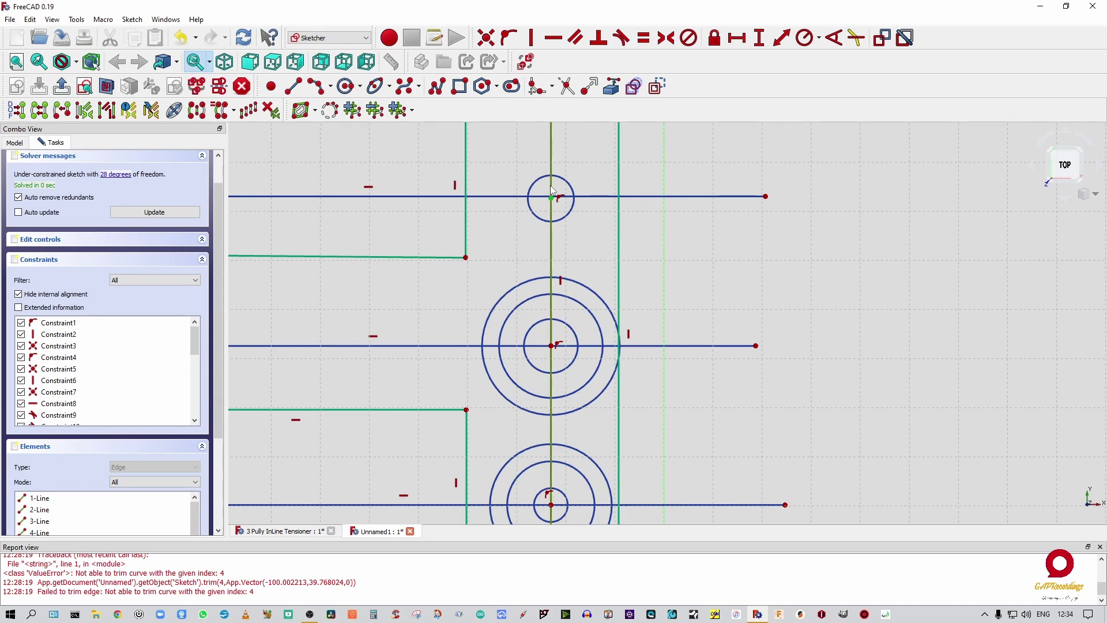
pyautogui.click(508, 38)
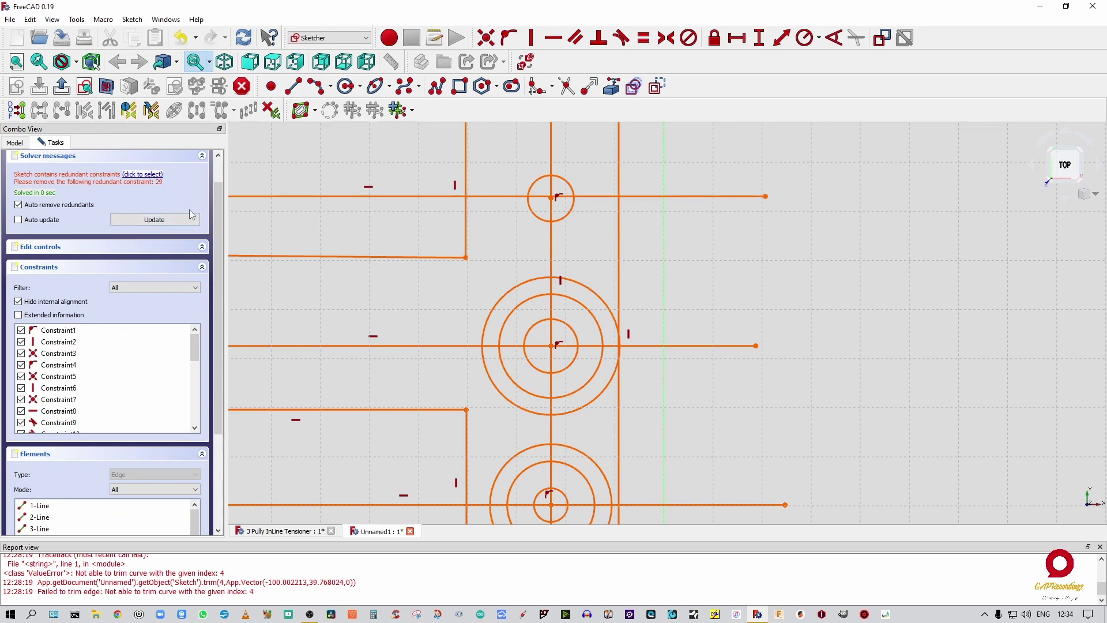
pyautogui.click(153, 220)
pyautogui.scroll(-8, 128, 352)
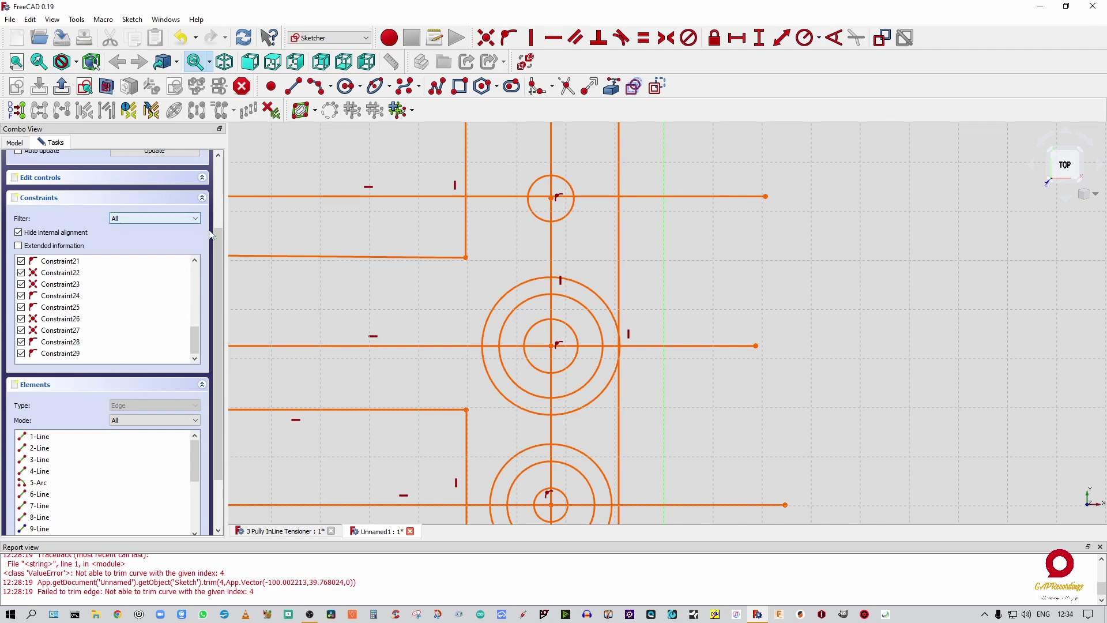
pyautogui.scroll(3, 218, 224)
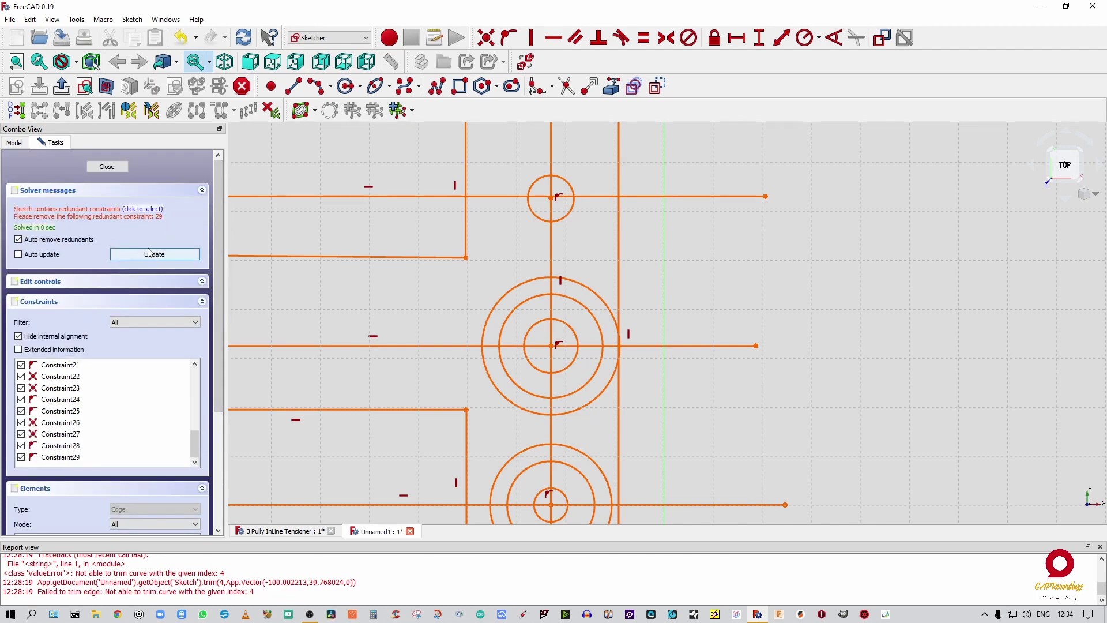
pyautogui.click(151, 257)
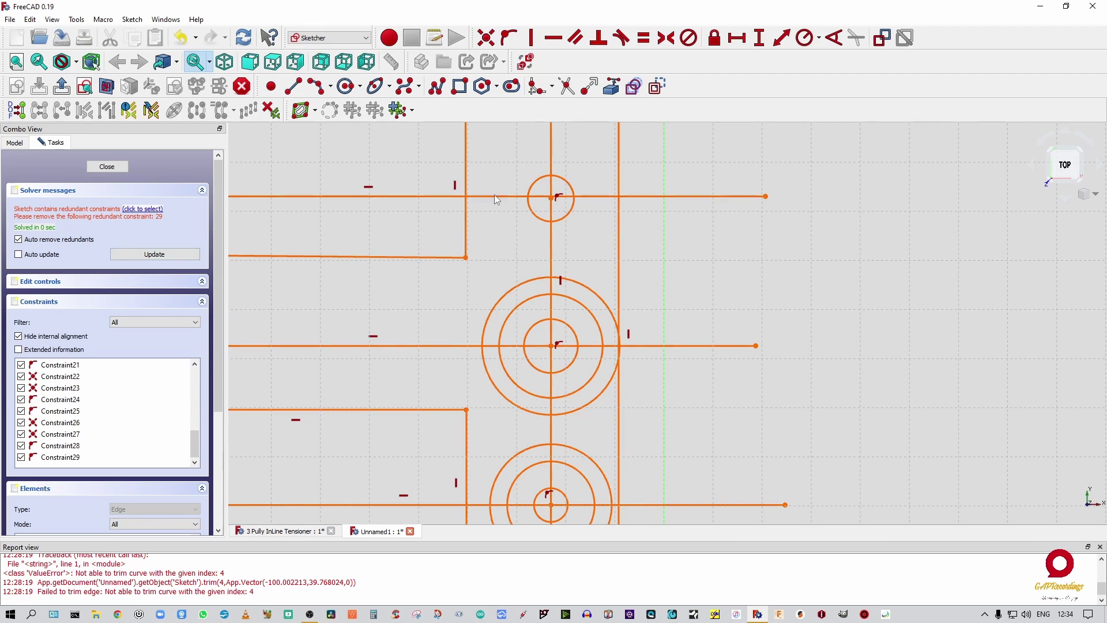
# Delete the redundant Constraint29 from the sketch.
pyautogui.scroll(-5, 191, 273)
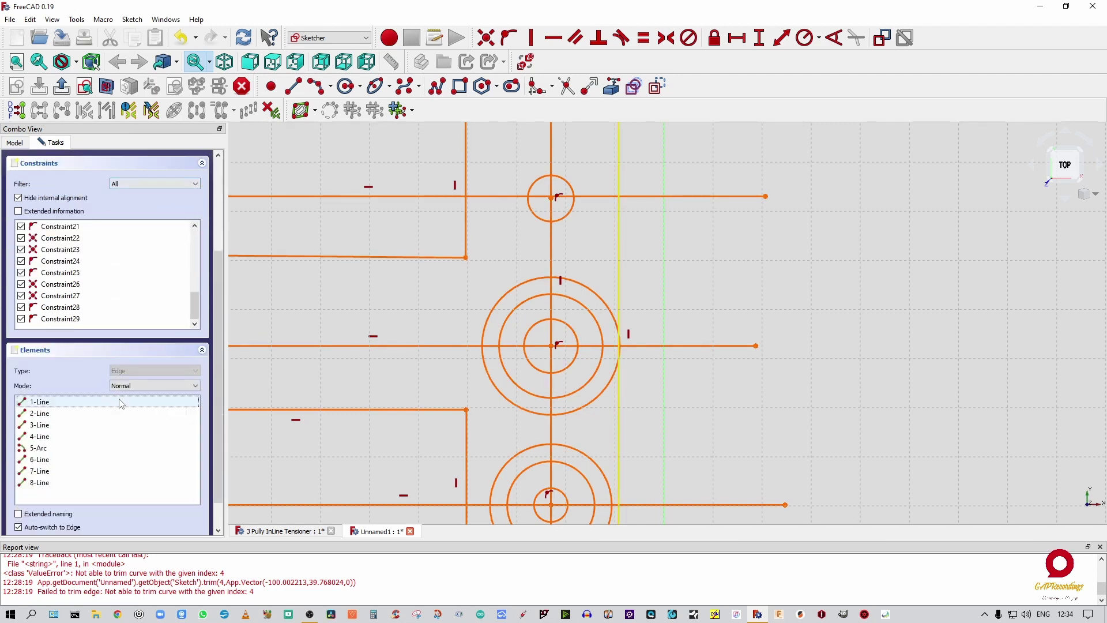
pyautogui.click(80, 285)
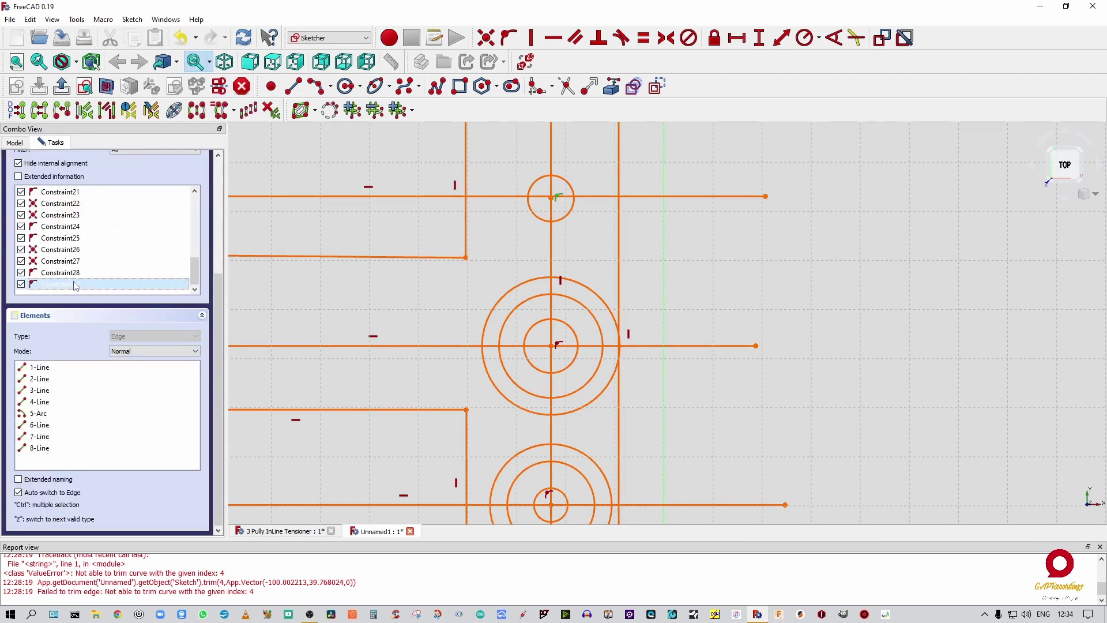
pyautogui.click(241, 260)
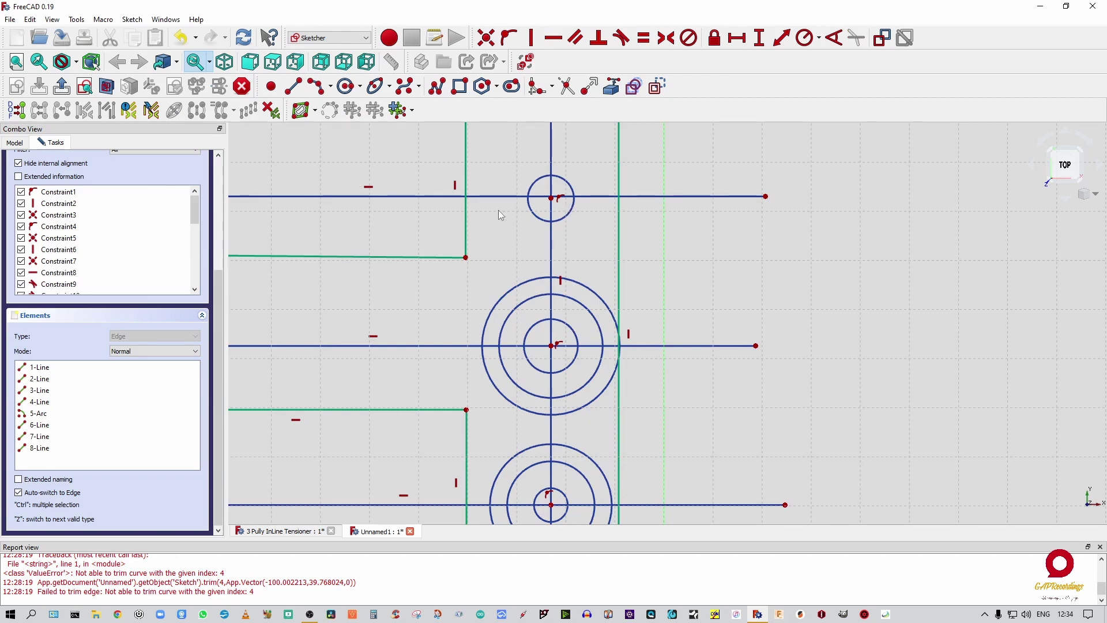
# Align the upper horizontal line with the upper circle's centre, constrain the centre onto it, and nudge both centre lines through the circle.
pyautogui.moveTo(421, 198)
pyautogui.mouseDown()
pyautogui.moveTo(416, 213)
pyautogui.moveTo(420, 203)
pyautogui.mouseUp()
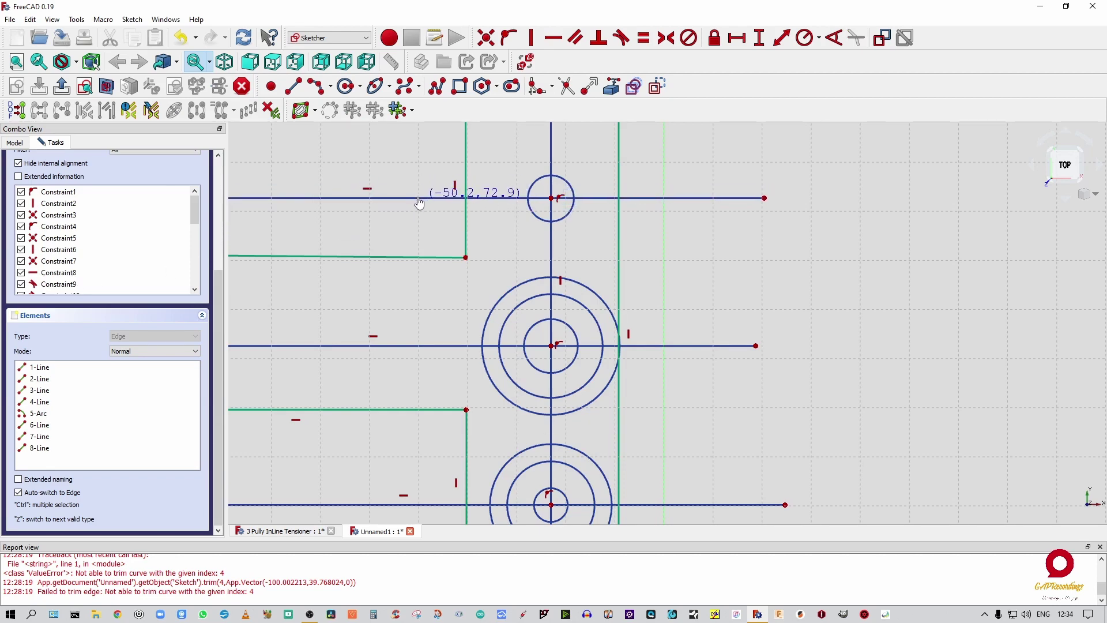
pyautogui.click(552, 199)
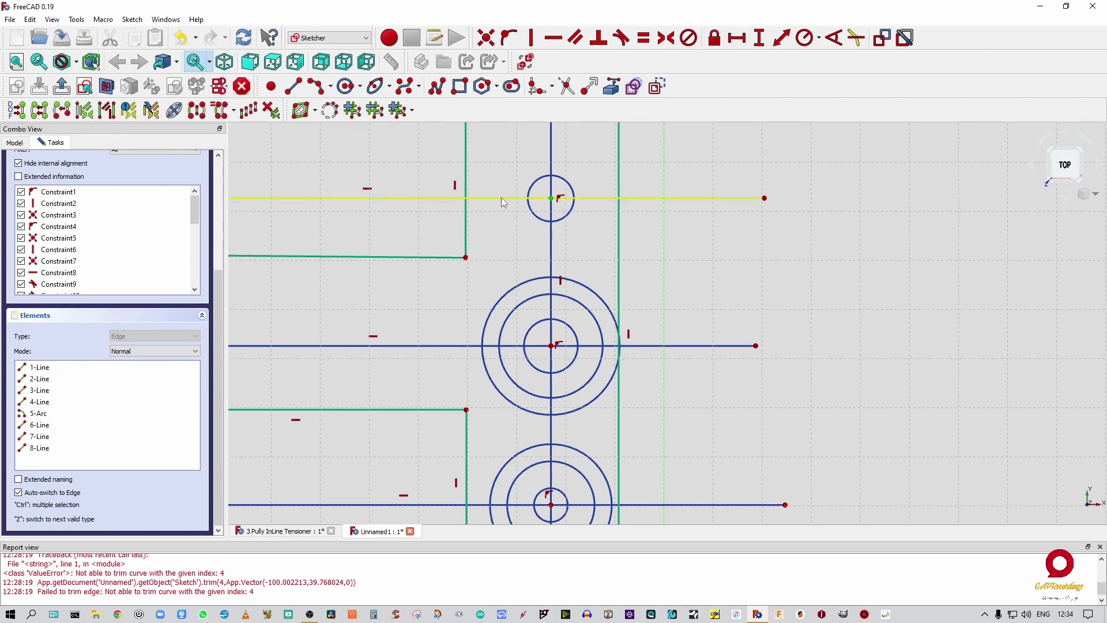
pyautogui.click(497, 198)
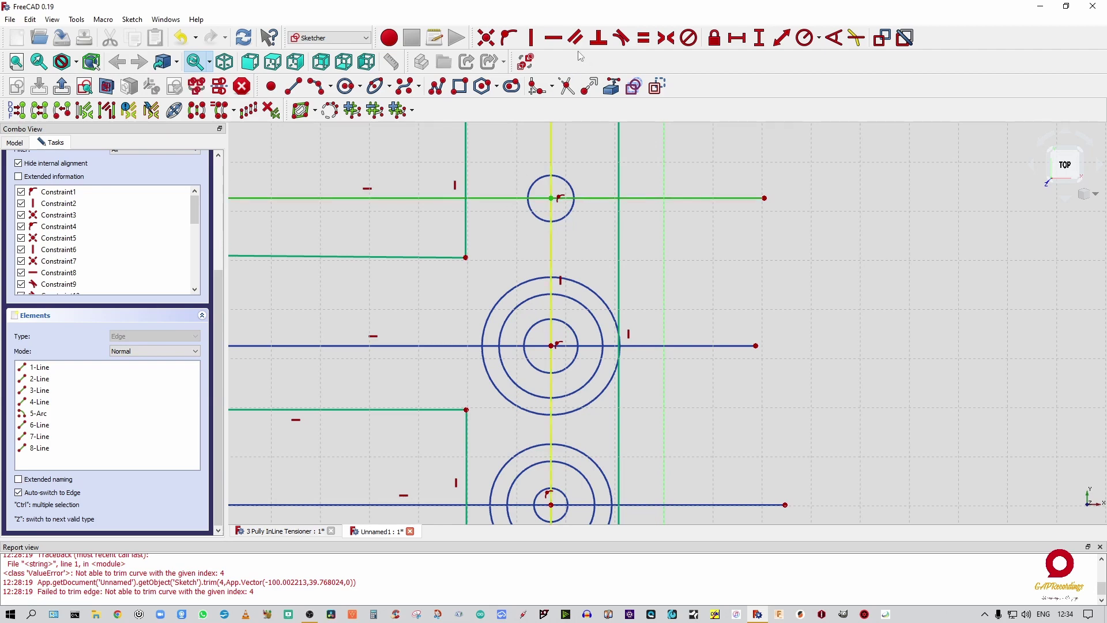
pyautogui.click(500, 39)
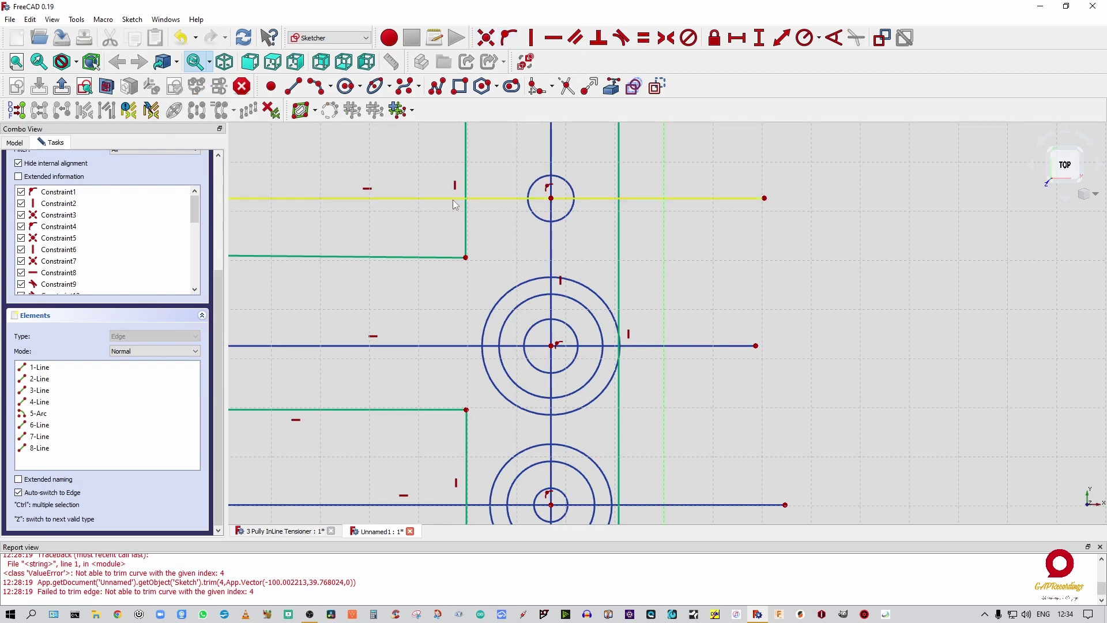
pyautogui.moveTo(437, 198); pyautogui.dragTo(425, 193)
pyautogui.moveTo(551, 226); pyautogui.dragTo(539, 231)
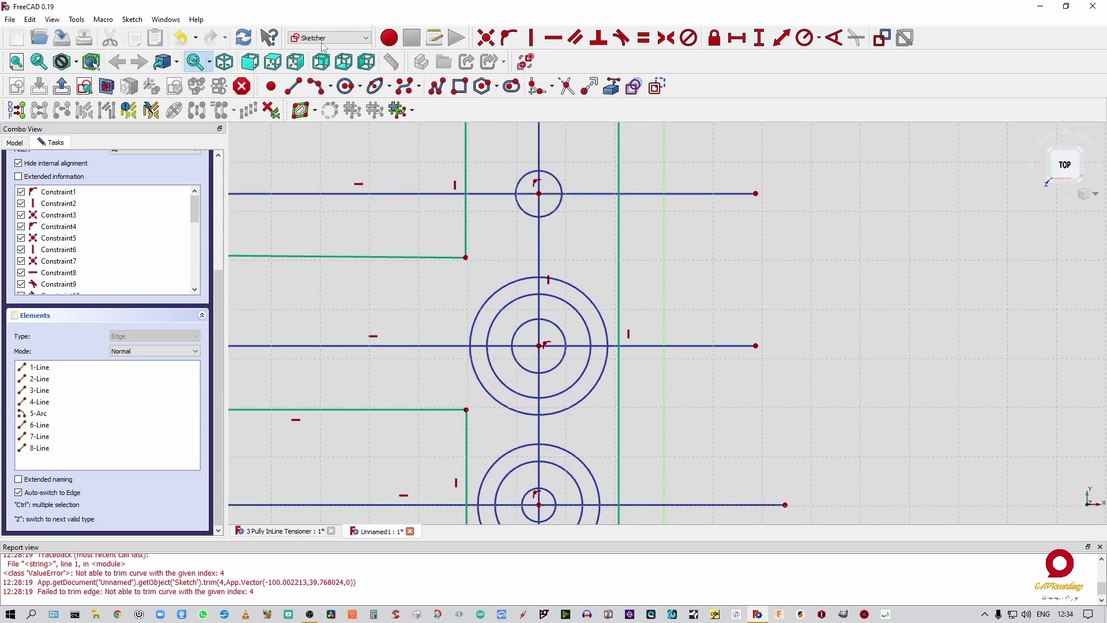
# Draw two larger circles concentric with the small upper circle, the first about 9.1 mm in radius and the second slightly larger.
pyautogui.moveTo(536, 194); pyautogui.dragTo(537, 194)
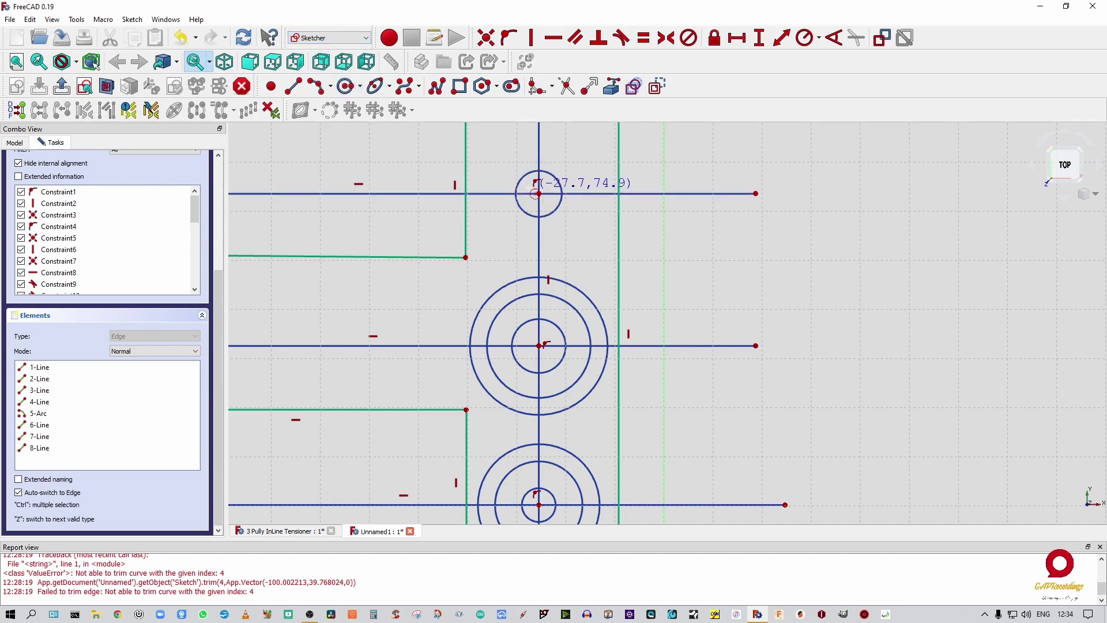
pyautogui.click(539, 193)
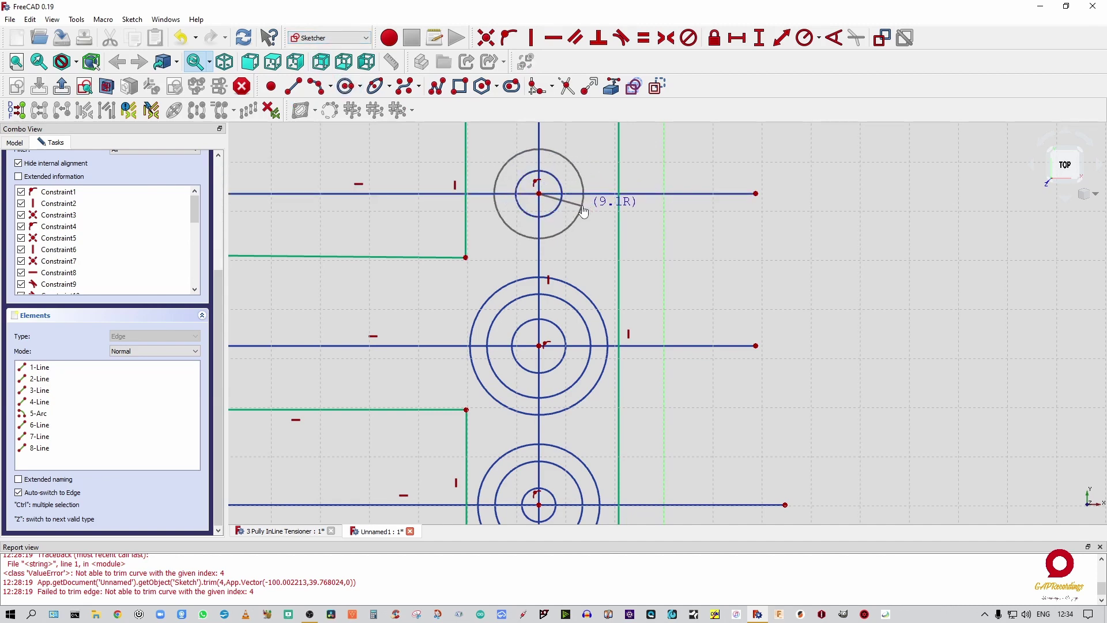
pyautogui.click(584, 213)
pyautogui.click(539, 194)
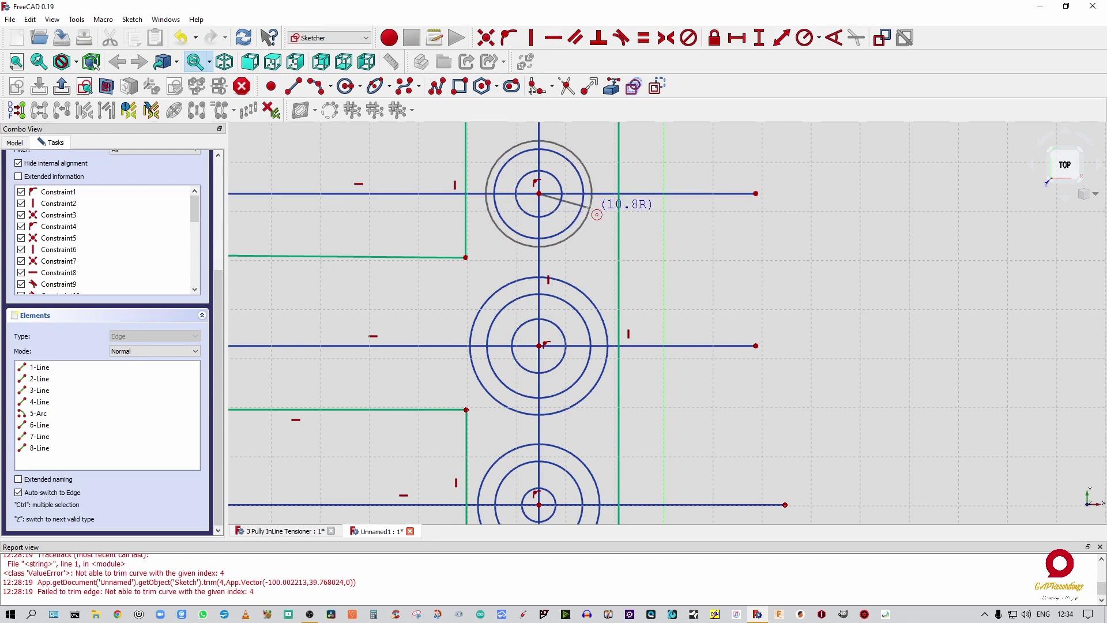
pyautogui.click(597, 215)
pyautogui.rightClick(596, 216)
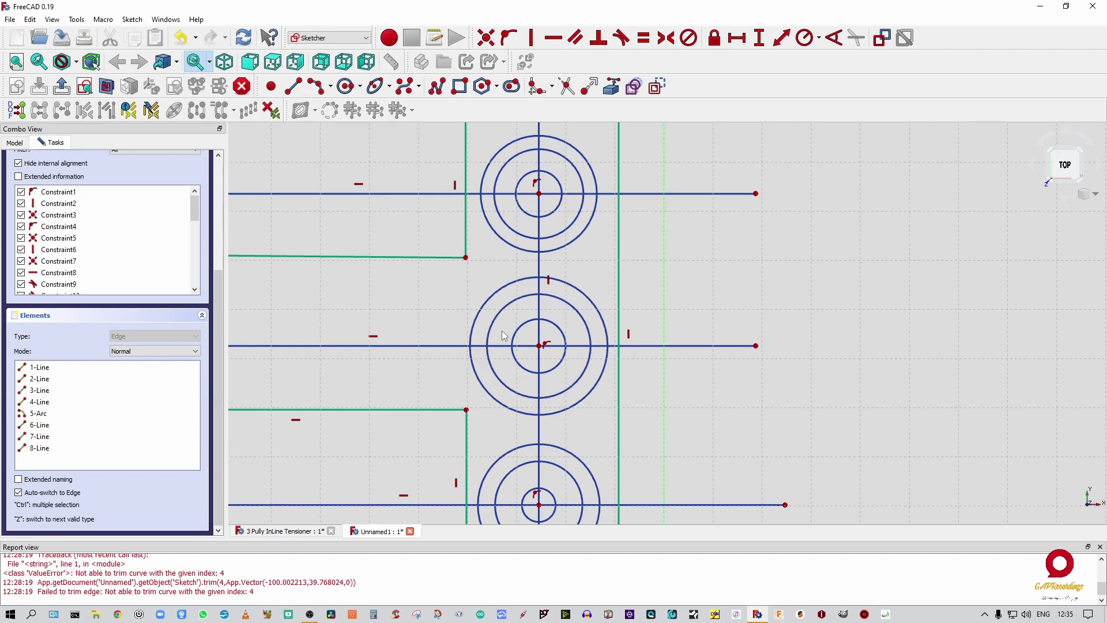
# Place points where the vertical centre line crosses the bottom of the upper outer circle and the top of the middle outer circle.
pyautogui.scroll(5, 549, 258)
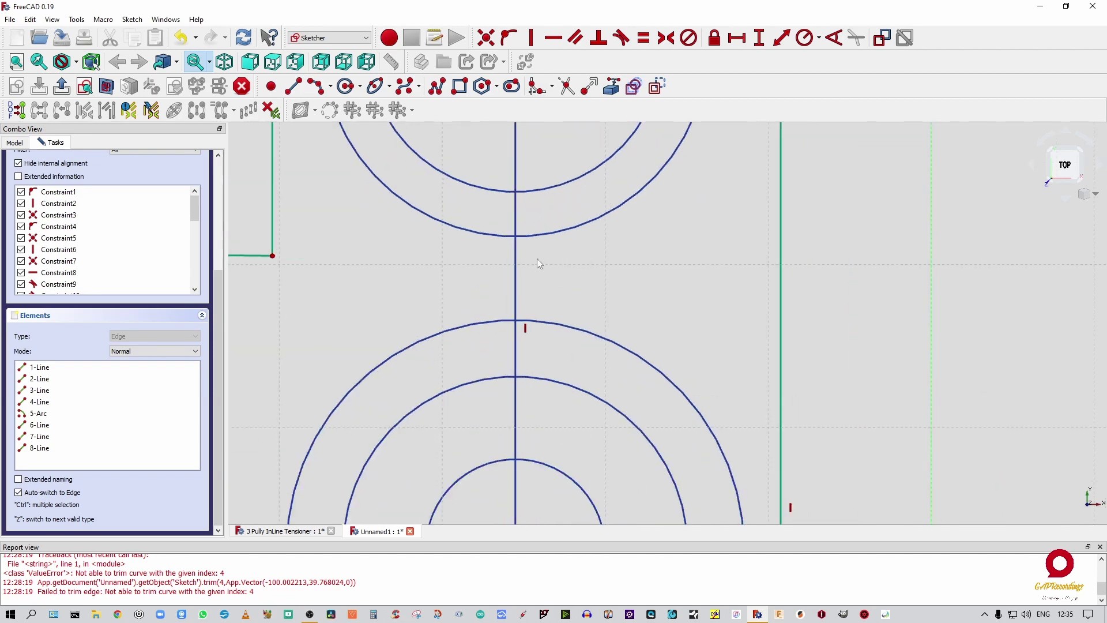
pyautogui.click(271, 88)
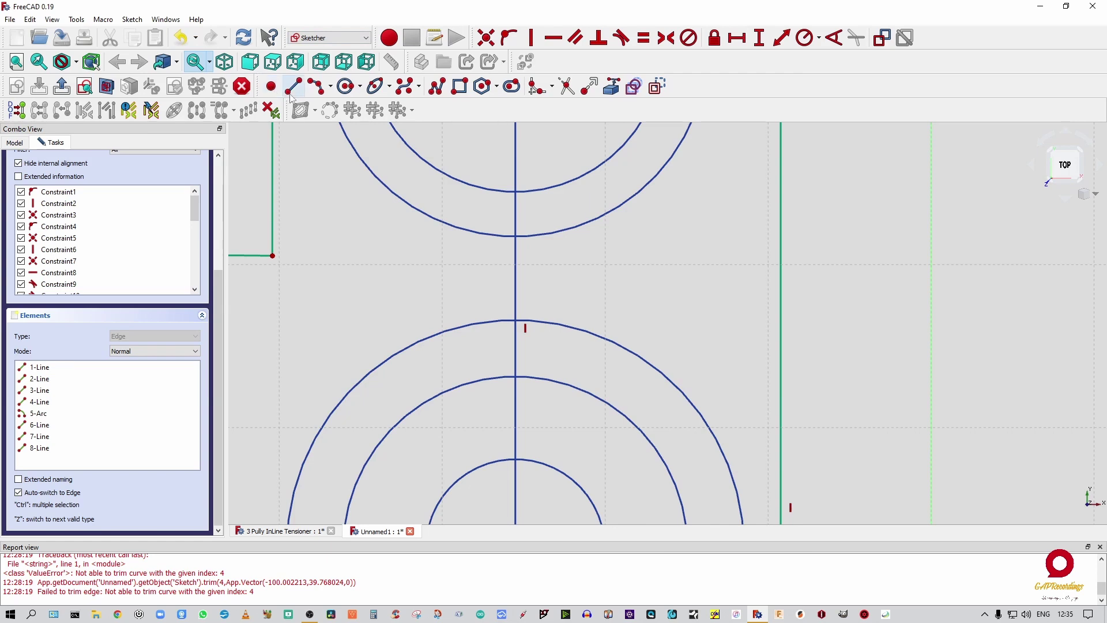
pyautogui.click(516, 236)
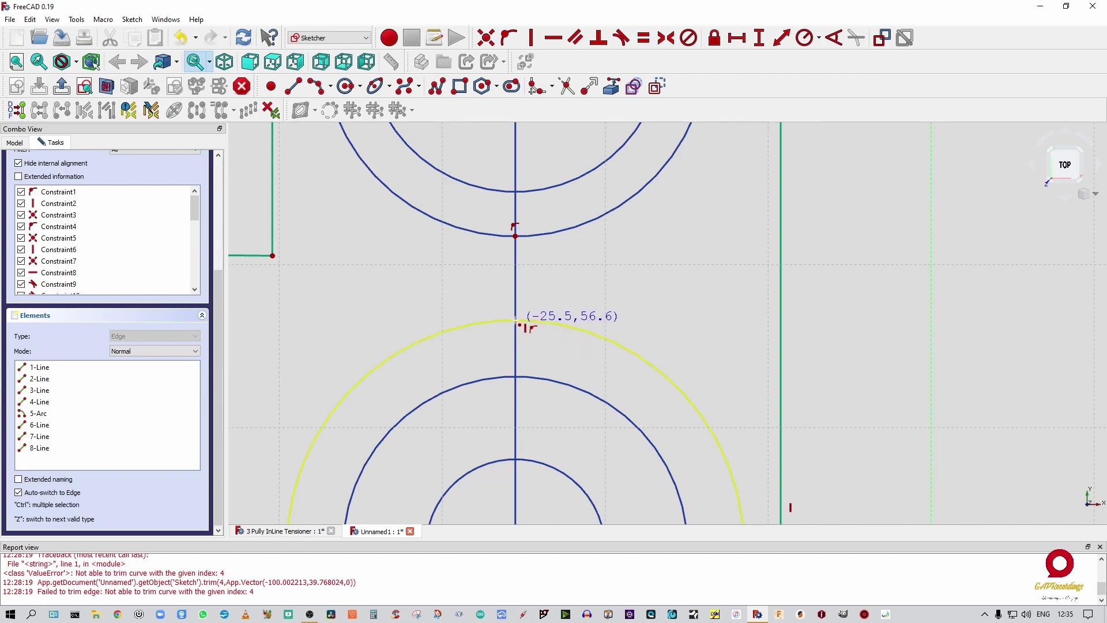
pyautogui.click(515, 321)
pyautogui.press('Escape')
# Constrain the two new points between the upper and middle circles onto the vertical centre line.
pyautogui.click(517, 236)
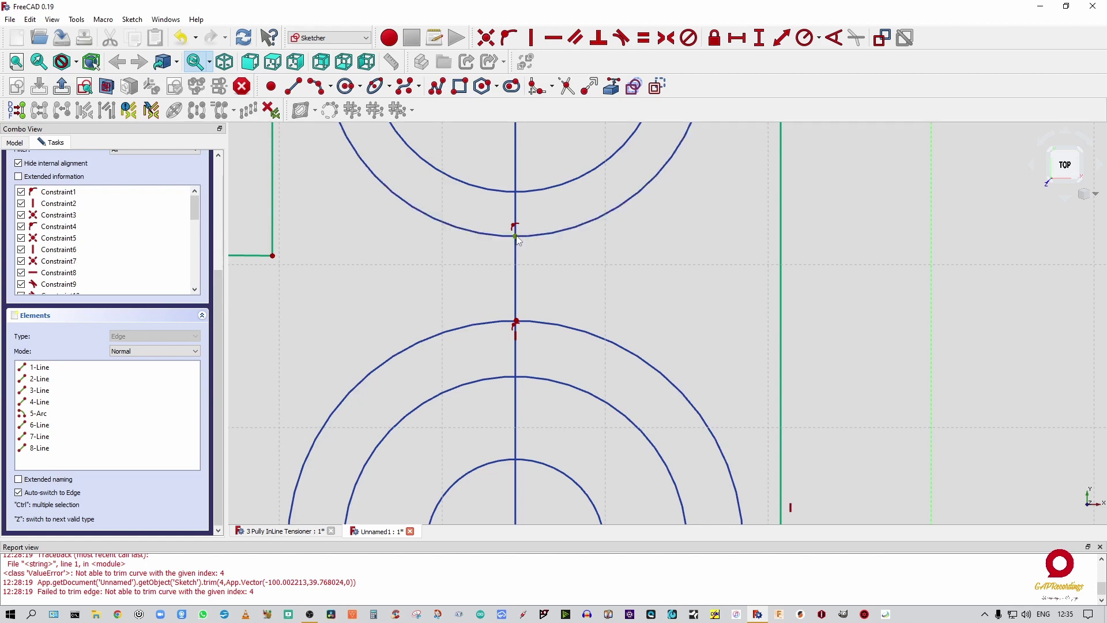
pyautogui.click(518, 322)
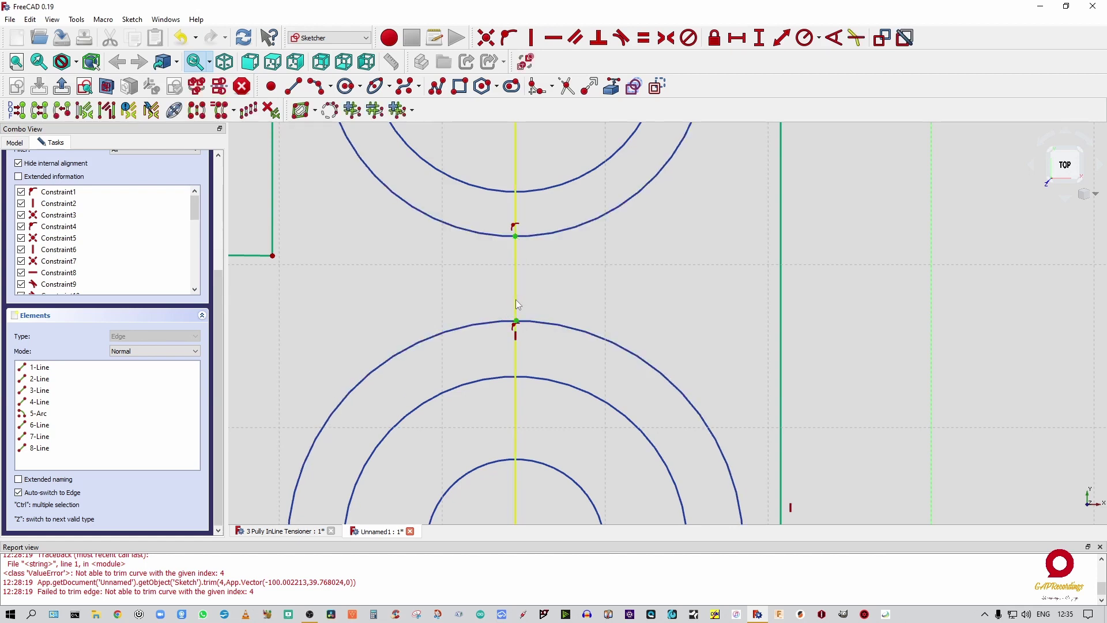
pyautogui.click(517, 299)
pyautogui.click(508, 37)
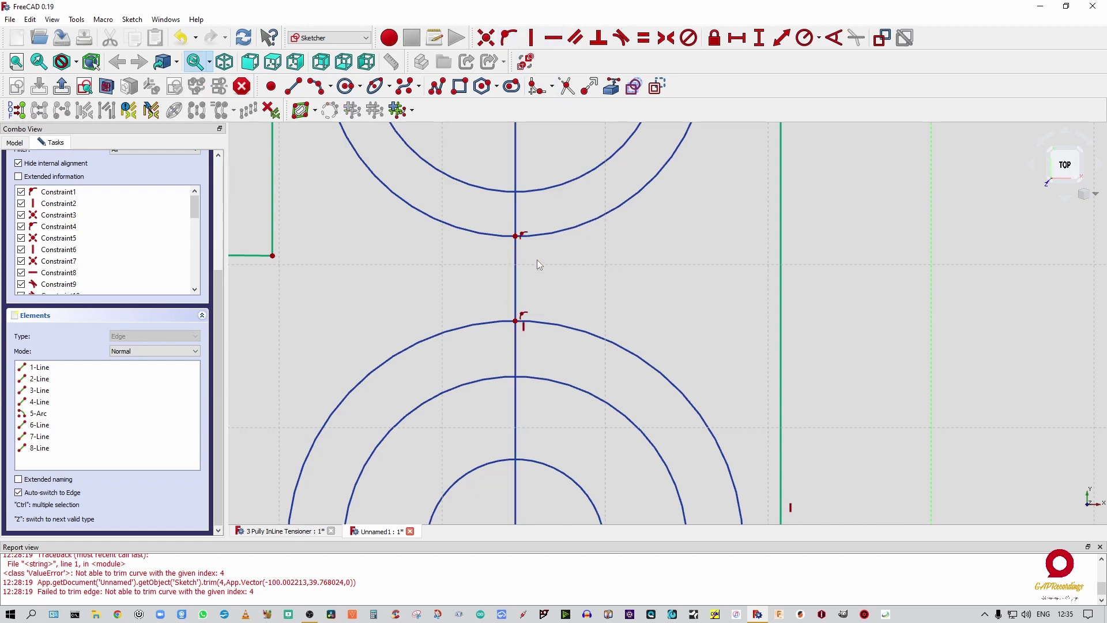
pyautogui.scroll(-5, 545, 261)
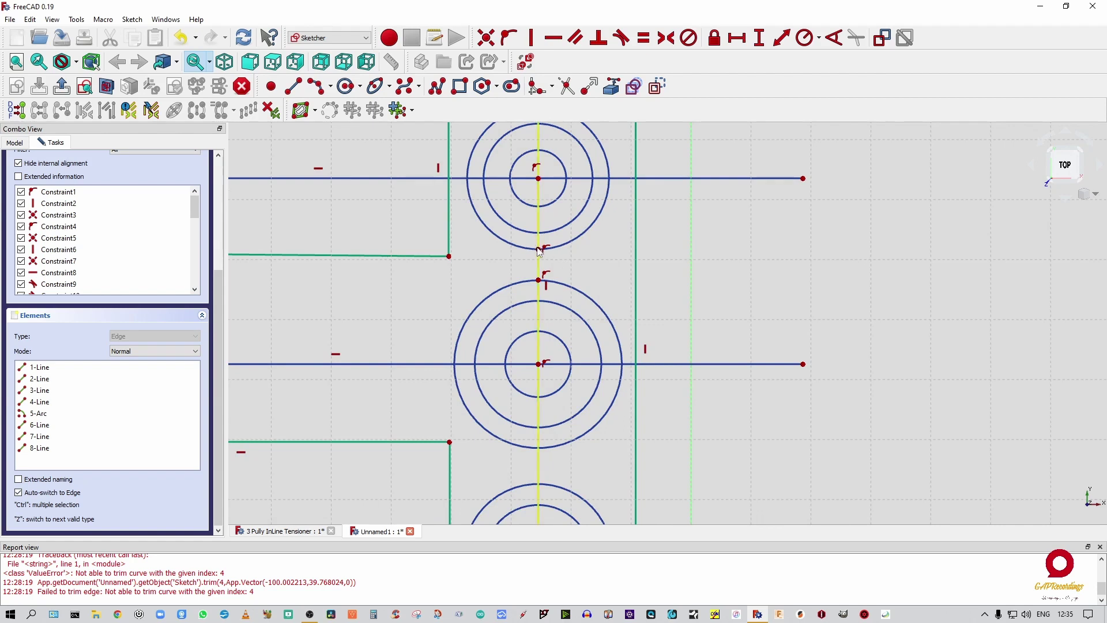
pyautogui.click(542, 283)
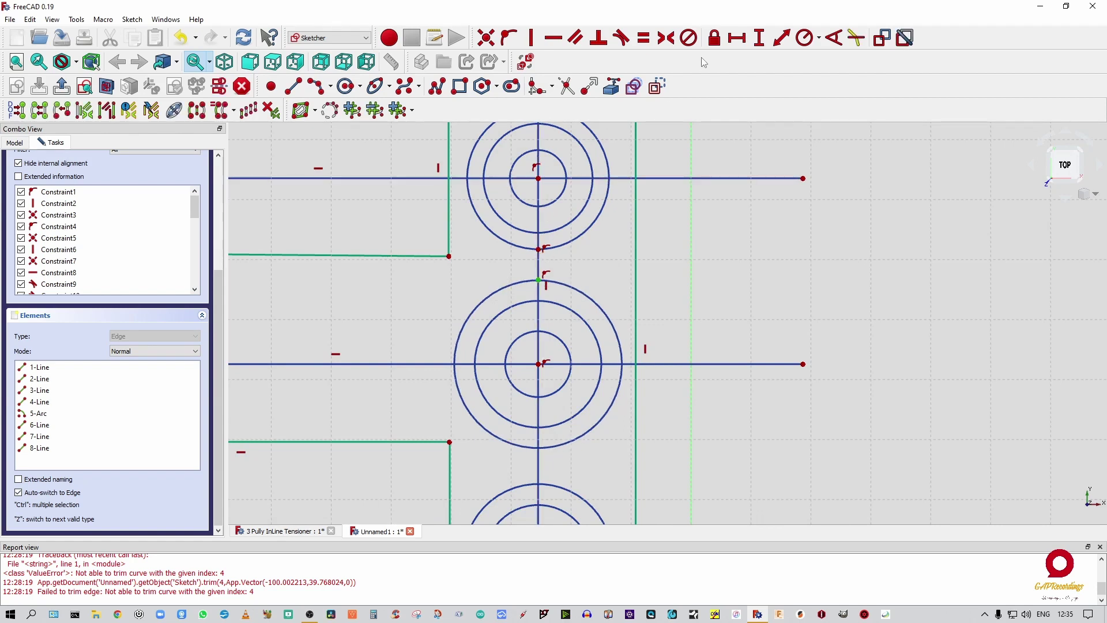
pyautogui.click(759, 38)
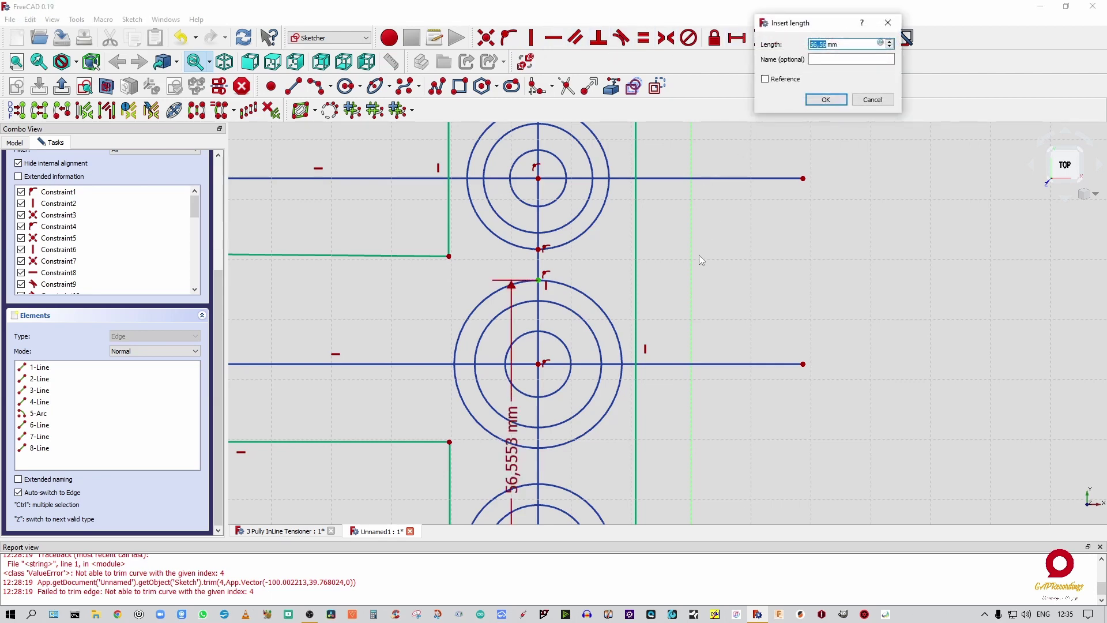
pyautogui.click(871, 100)
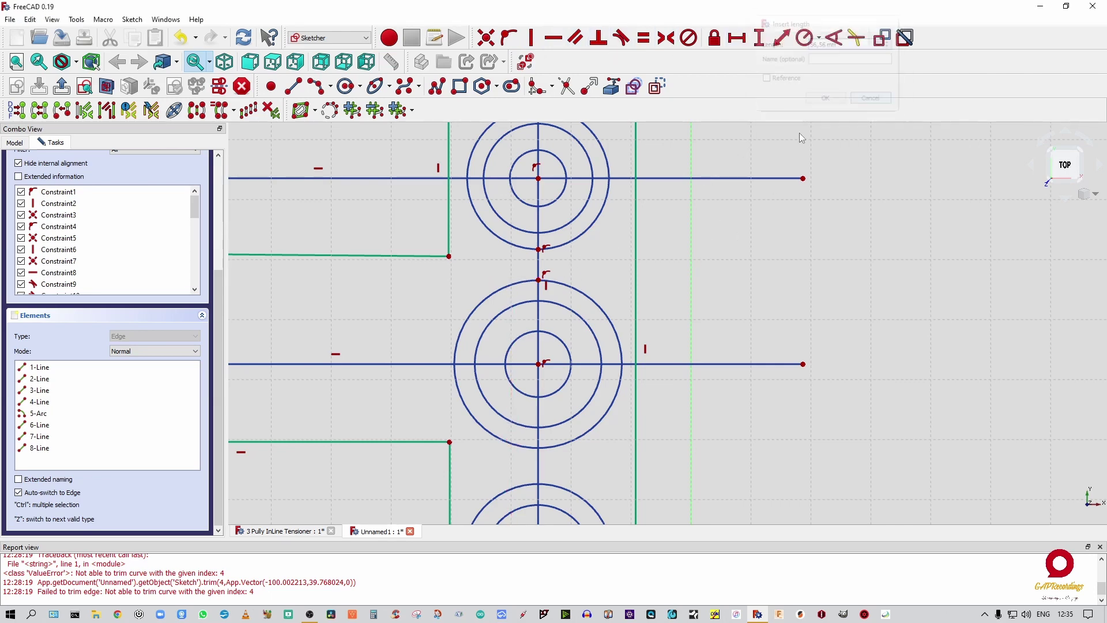
# Set the vertical distance between the upper and middle outer circles' facing points to 2 mm and move the dimension clear of the profile.
pyautogui.click(542, 283)
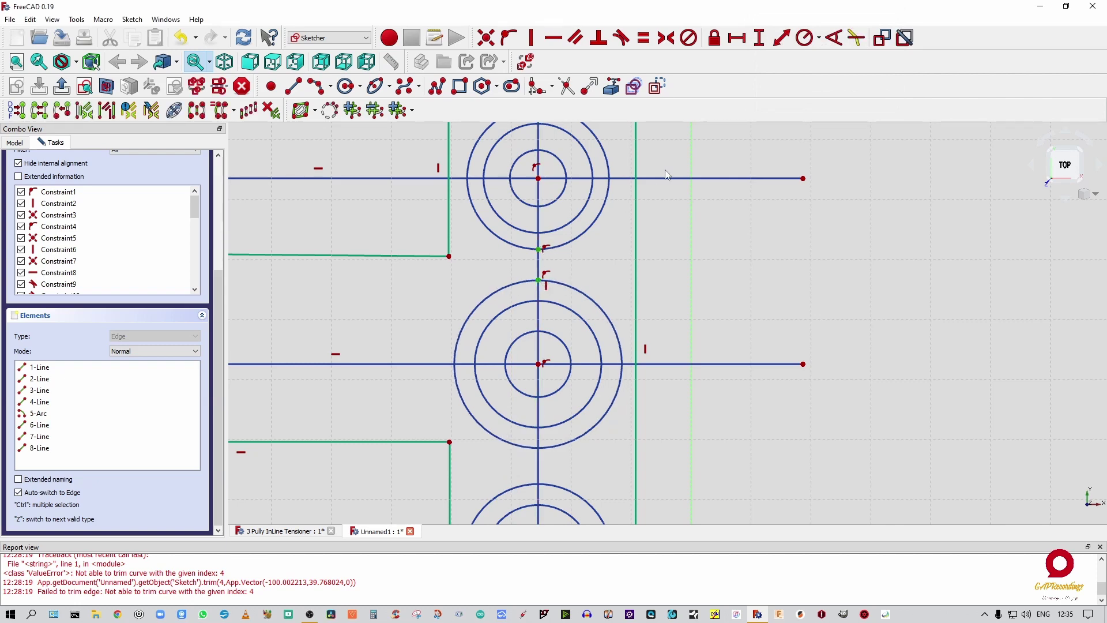
pyautogui.click(761, 38)
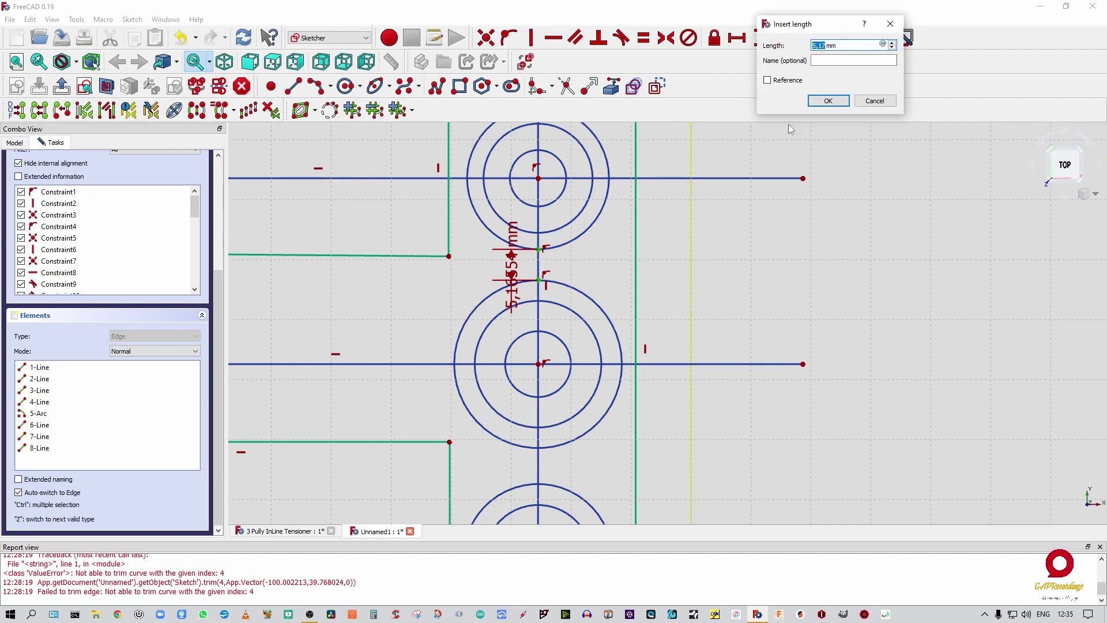
pyautogui.write('2')
pyautogui.press('Return')
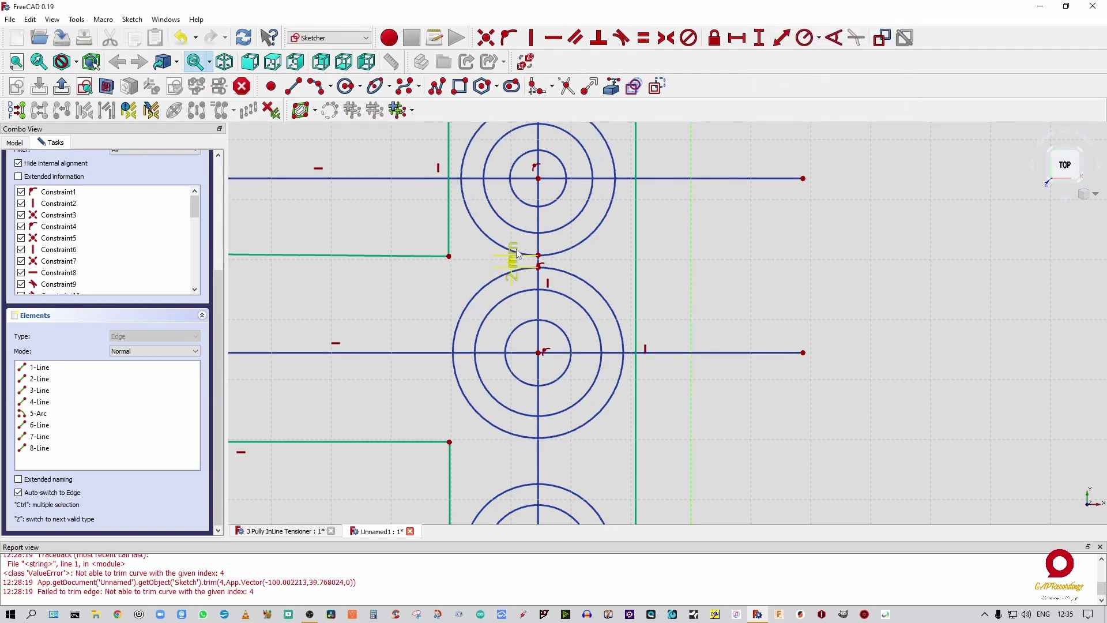
pyautogui.moveTo(517, 252); pyautogui.dragTo(966, 190)
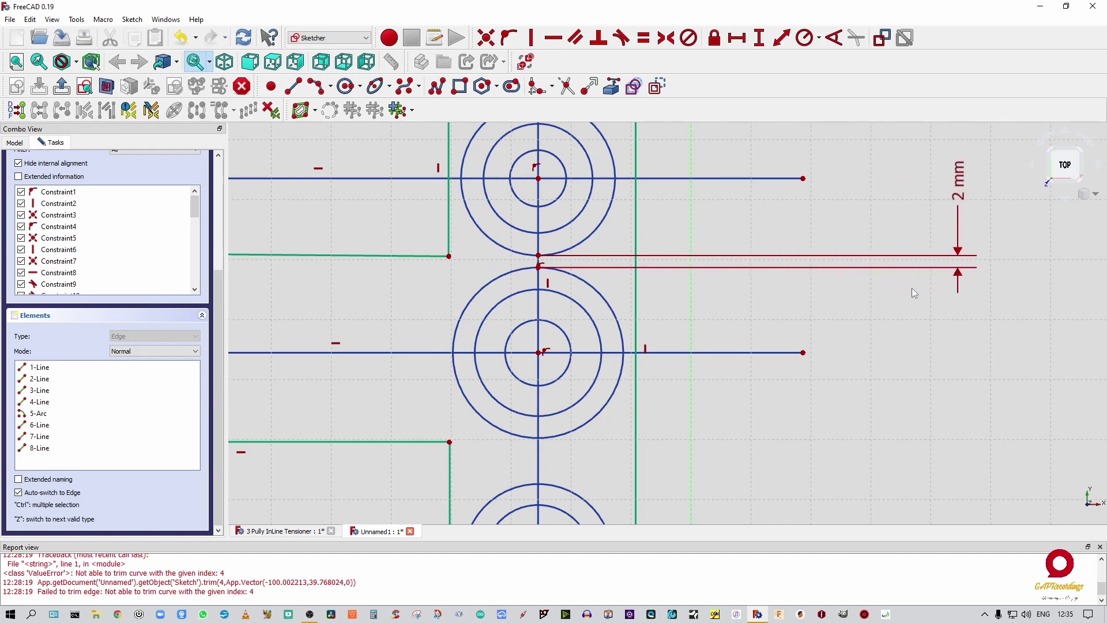
# Place a point where the vertical centre line crosses the bottom of the middle outer circle.
pyautogui.click(537, 437)
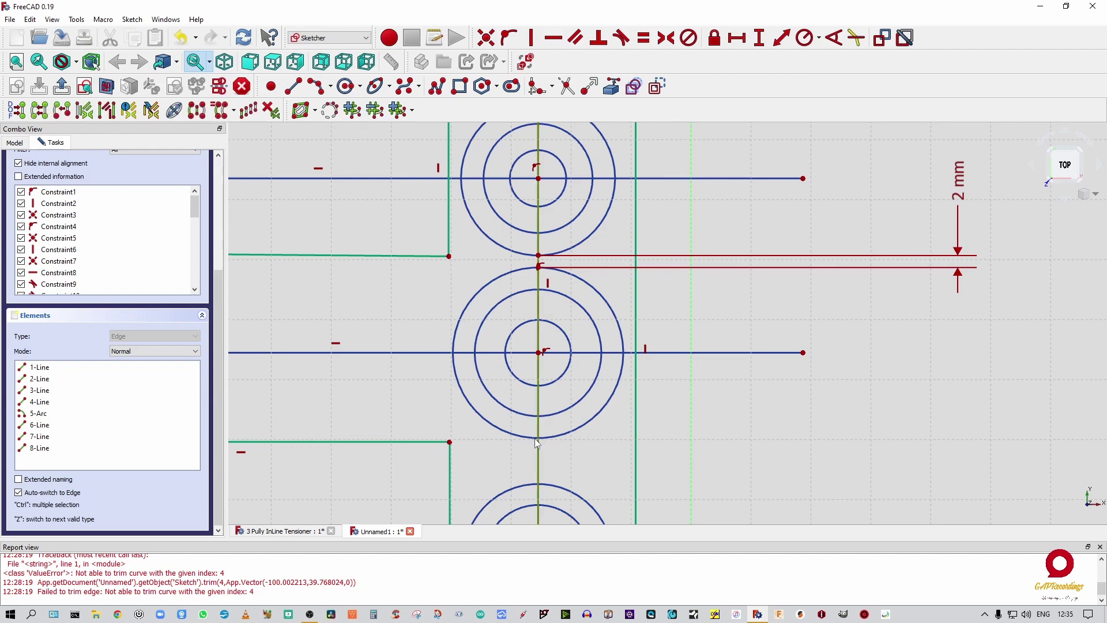
pyautogui.scroll(5, 578, 445)
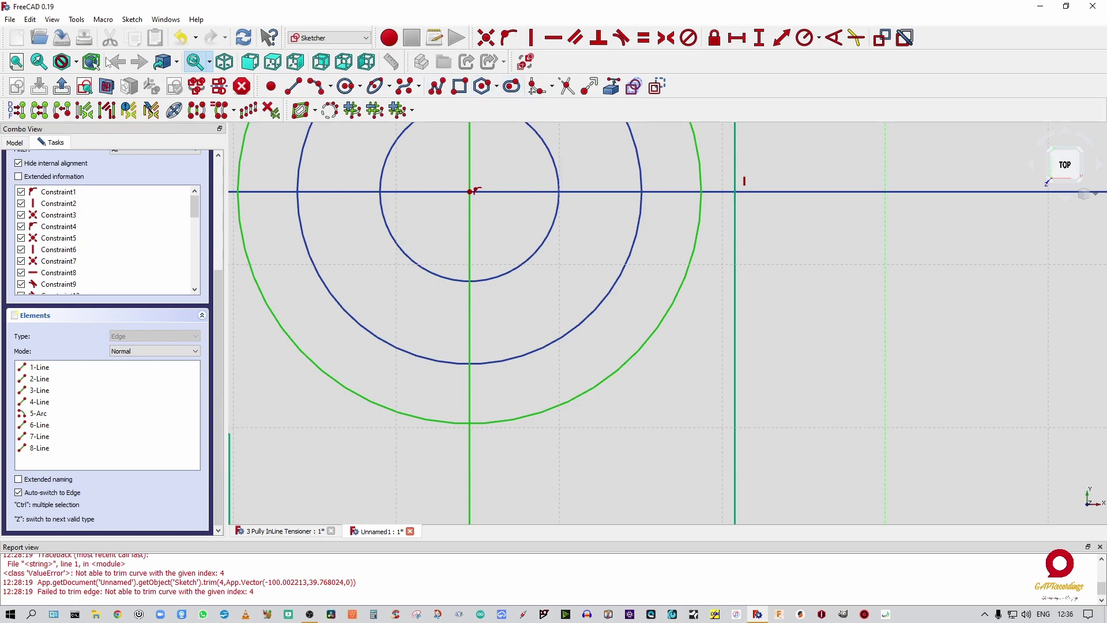
pyautogui.click(271, 88)
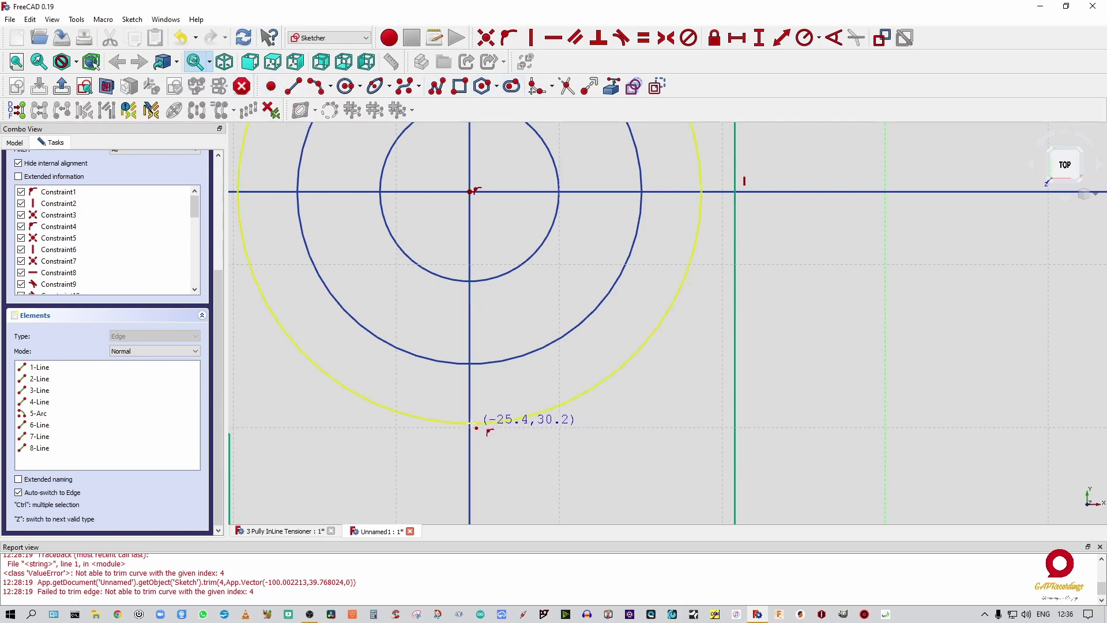
pyautogui.click(471, 423)
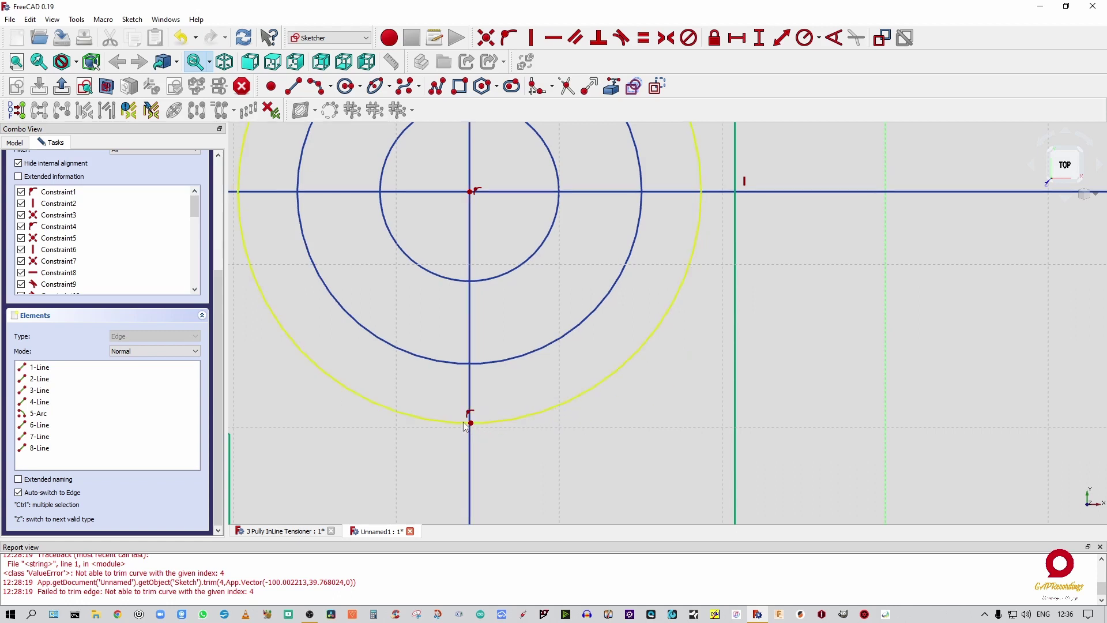
pyautogui.rightClick(470, 426)
# Constrain the middle outer circle's bottom point onto the vertical centre line.
pyautogui.click(471, 425)
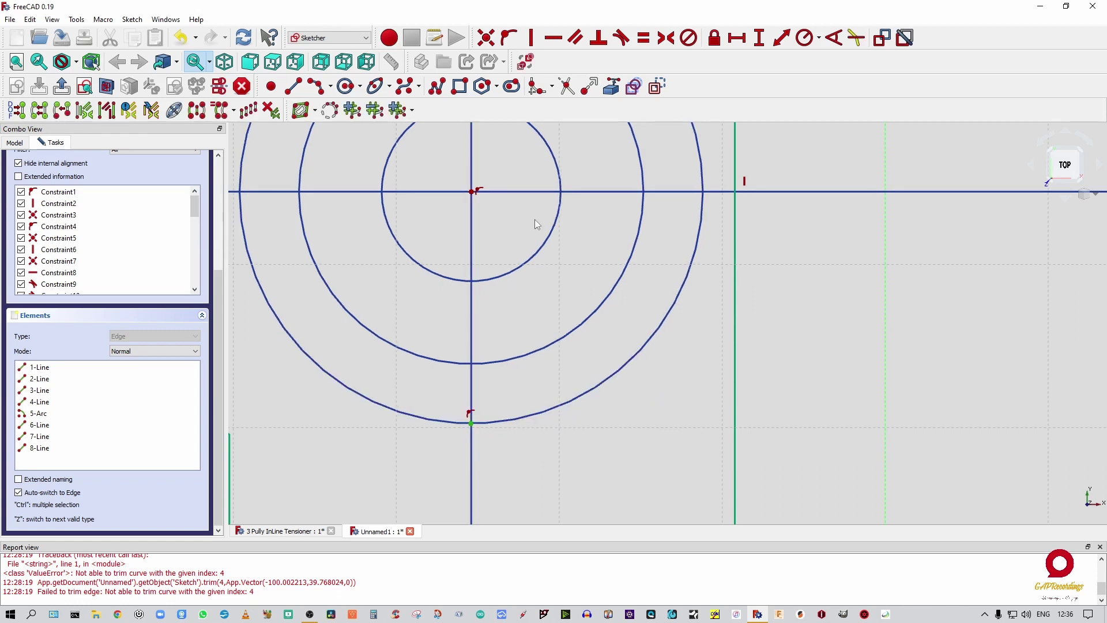
pyautogui.click(507, 38)
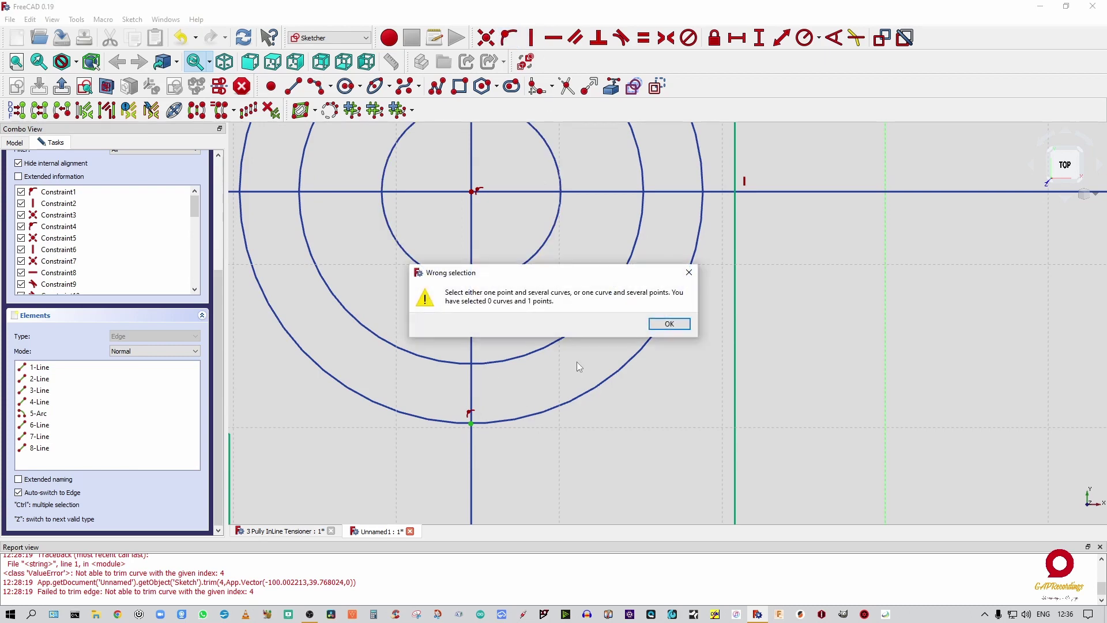
pyautogui.click(665, 322)
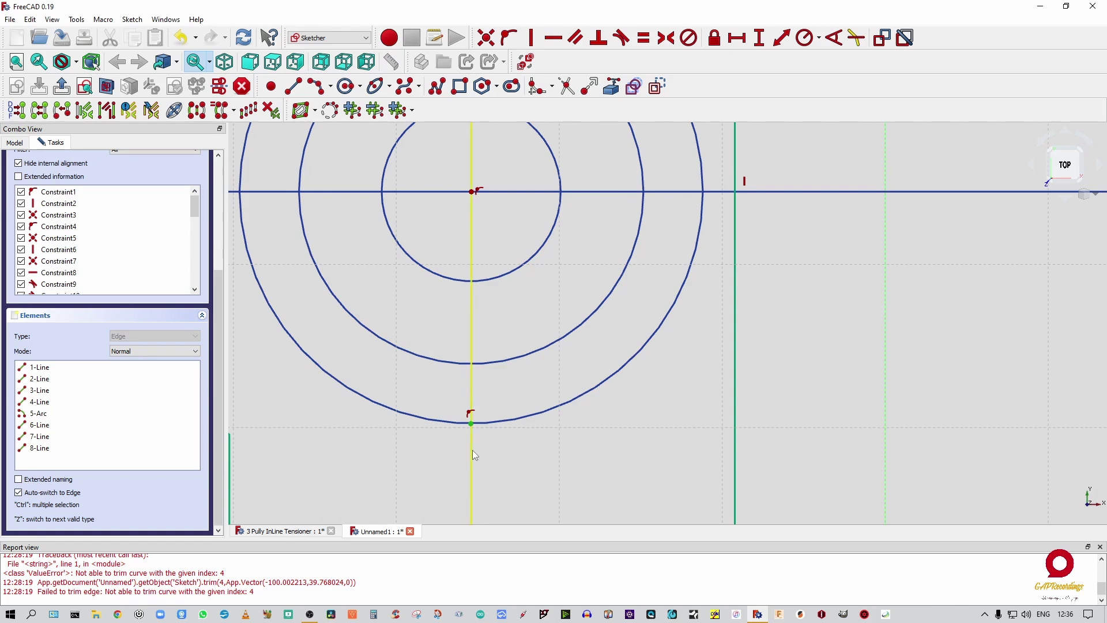
pyautogui.moveTo(472, 450); pyautogui.dragTo(479, 439)
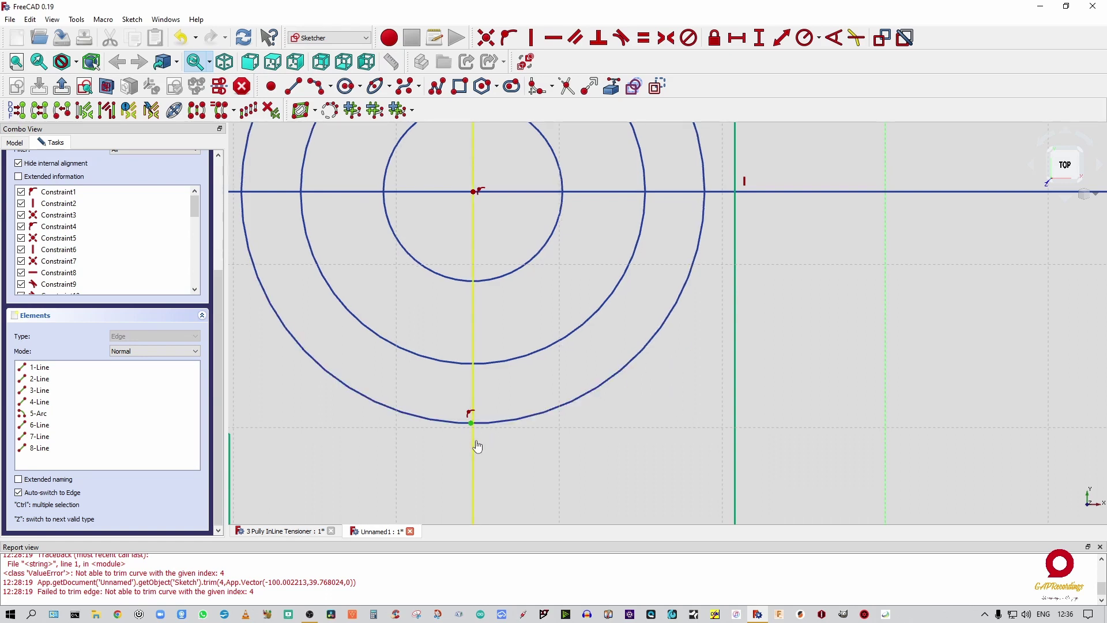
pyautogui.click(476, 441)
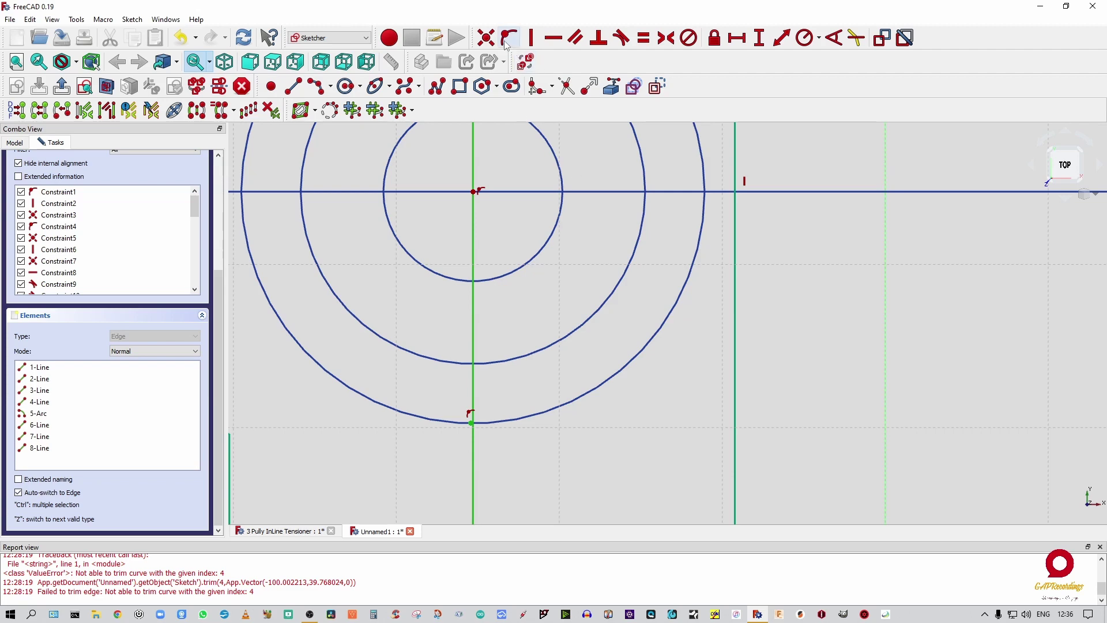
# Place a point where the vertical centre line crosses the top of the lower outer circle.
pyautogui.scroll(-3, 506, 309)
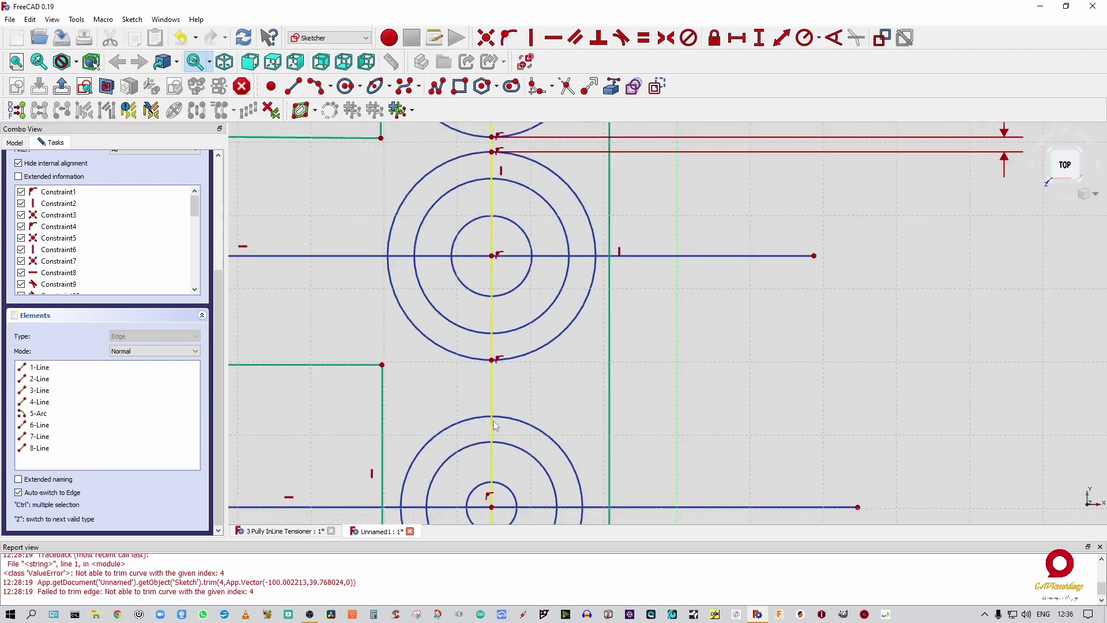
pyautogui.scroll(5, 496, 426)
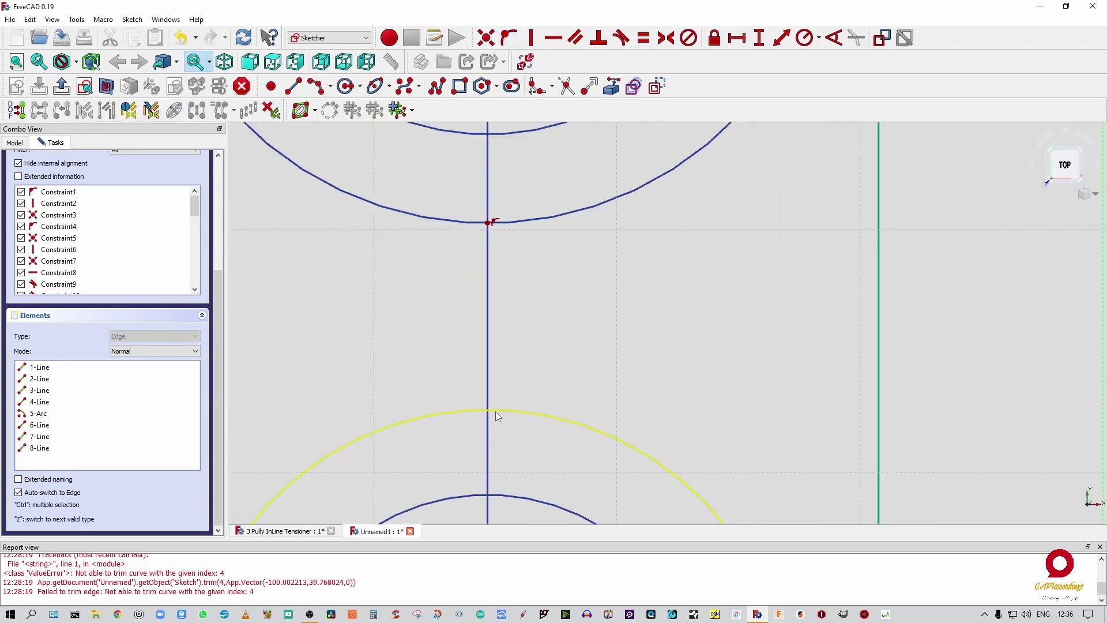
pyautogui.click(272, 88)
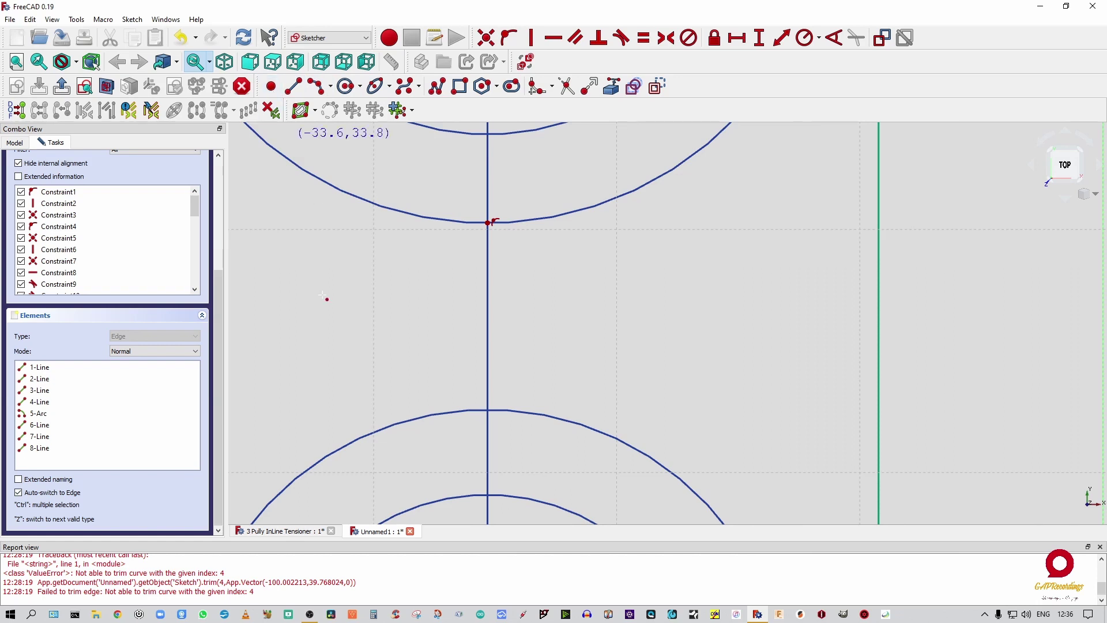
pyautogui.click(488, 411)
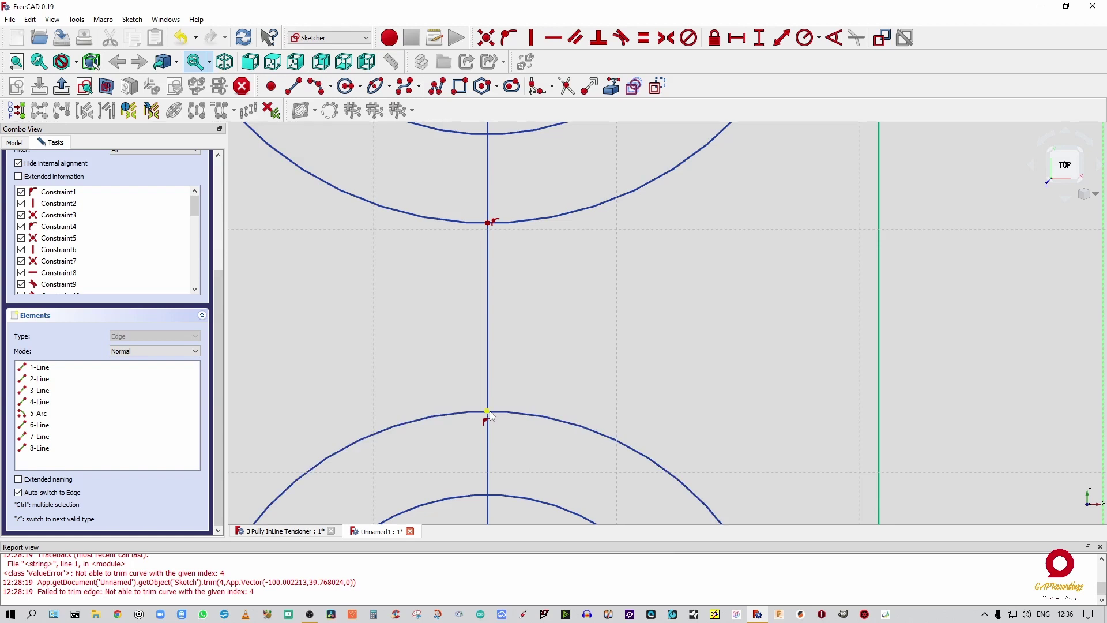
# Constrain the lower outer circle's top point onto the vertical centre line.
pyautogui.click(488, 413)
pyautogui.click(492, 386)
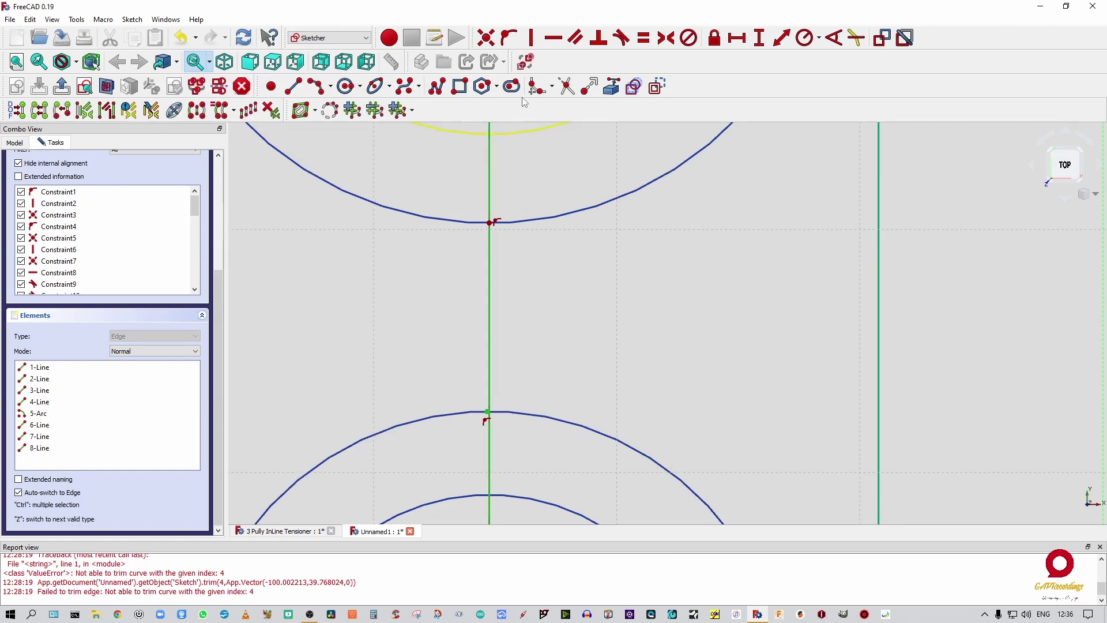
pyautogui.click(510, 38)
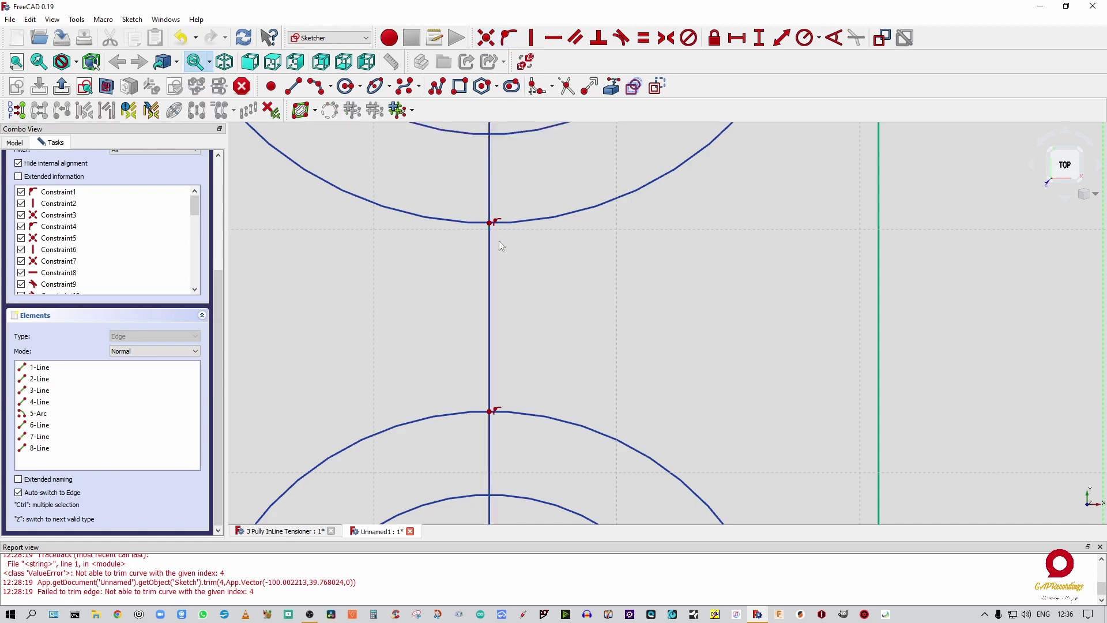
pyautogui.scroll(-8, 526, 317)
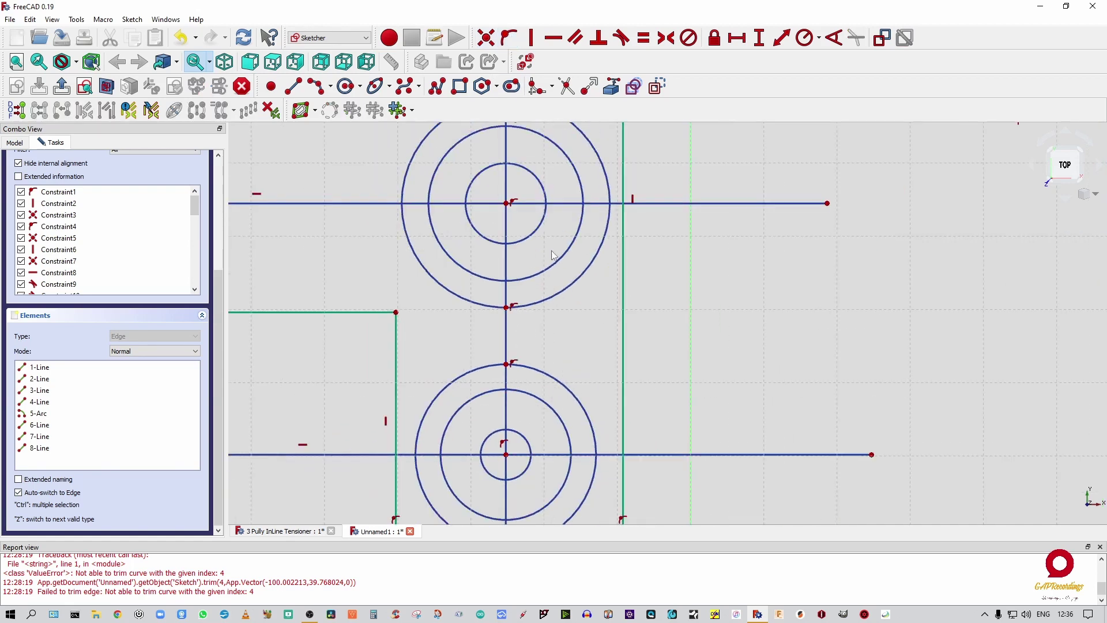
pyautogui.scroll(-2, 554, 260)
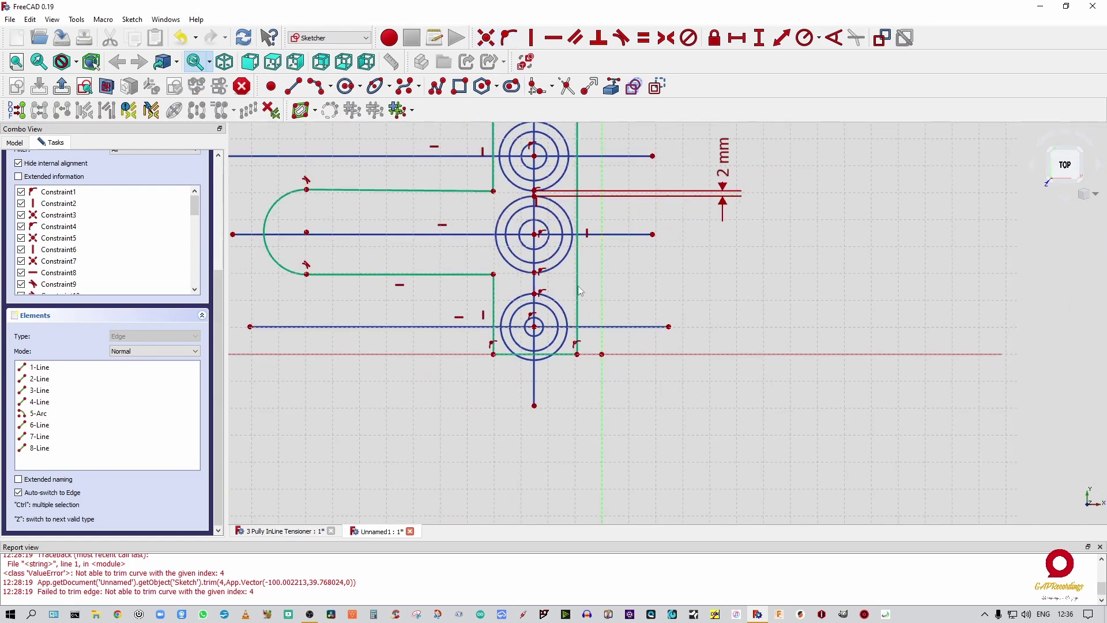
# Constrain the vertical gap between the middle and lower outer circles to 2 mm and place its dimension in line with the upper gap dimension.
pyautogui.click(536, 274)
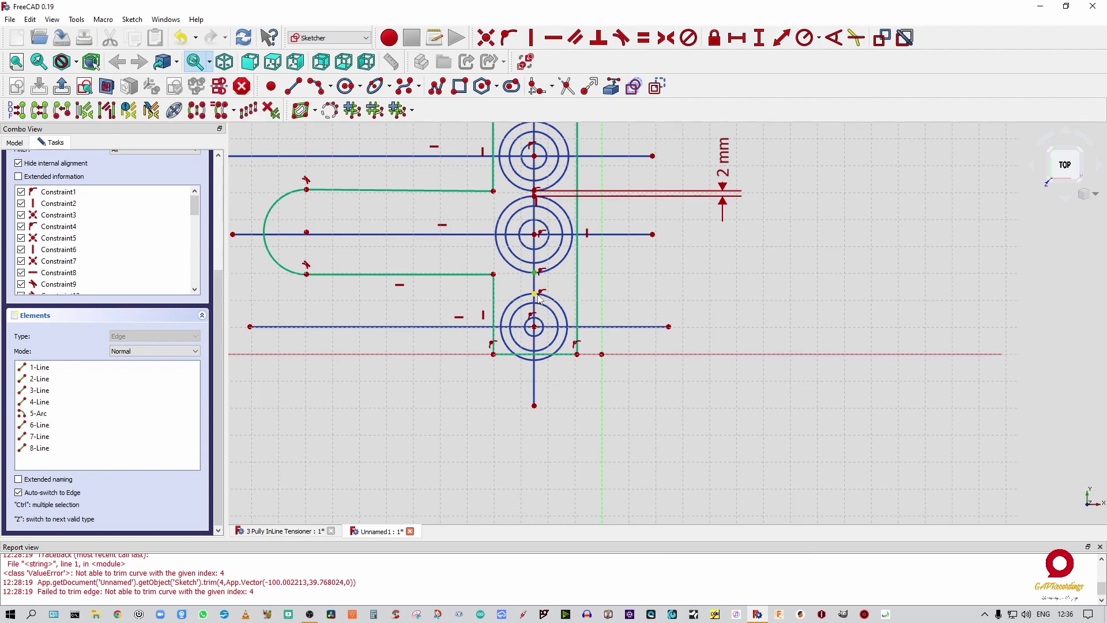
pyautogui.click(536, 295)
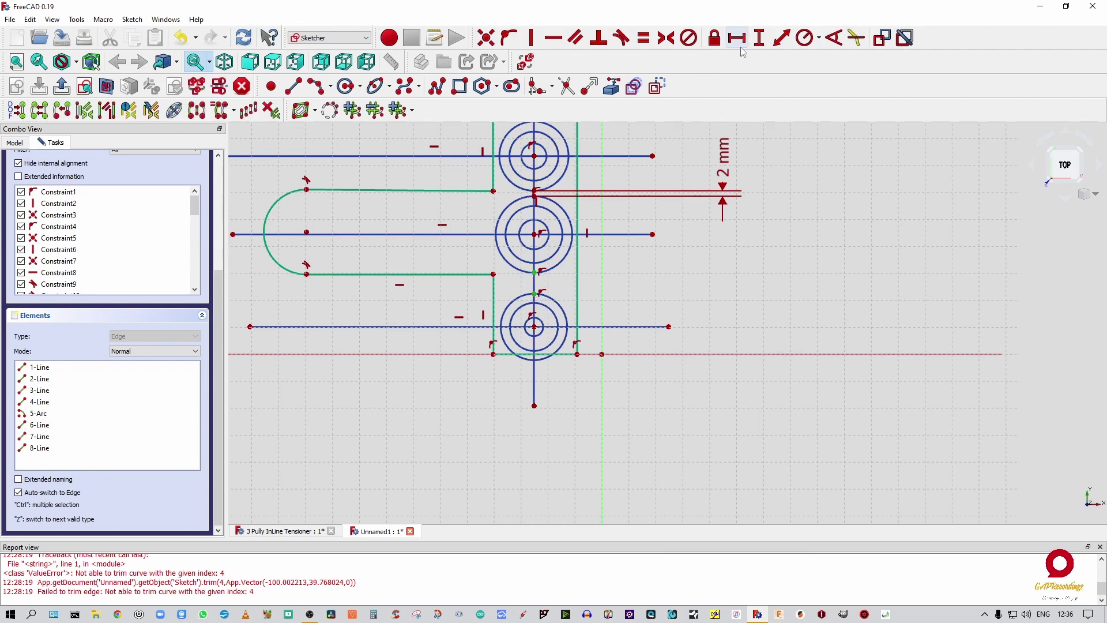
pyautogui.click(759, 38)
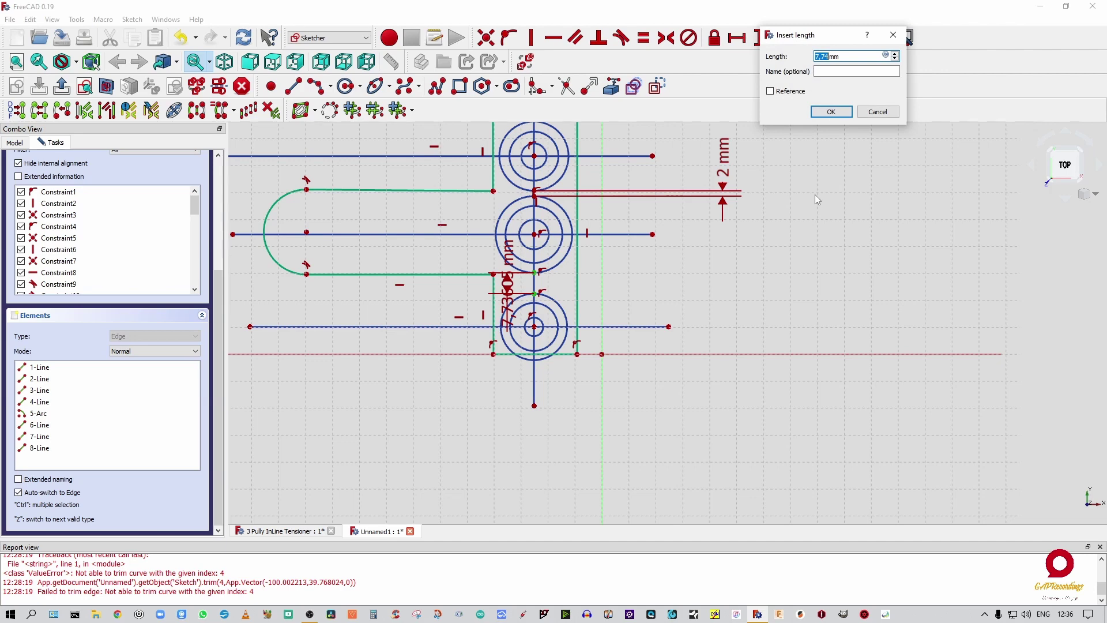
pyautogui.write('2')
pyautogui.press('Return')
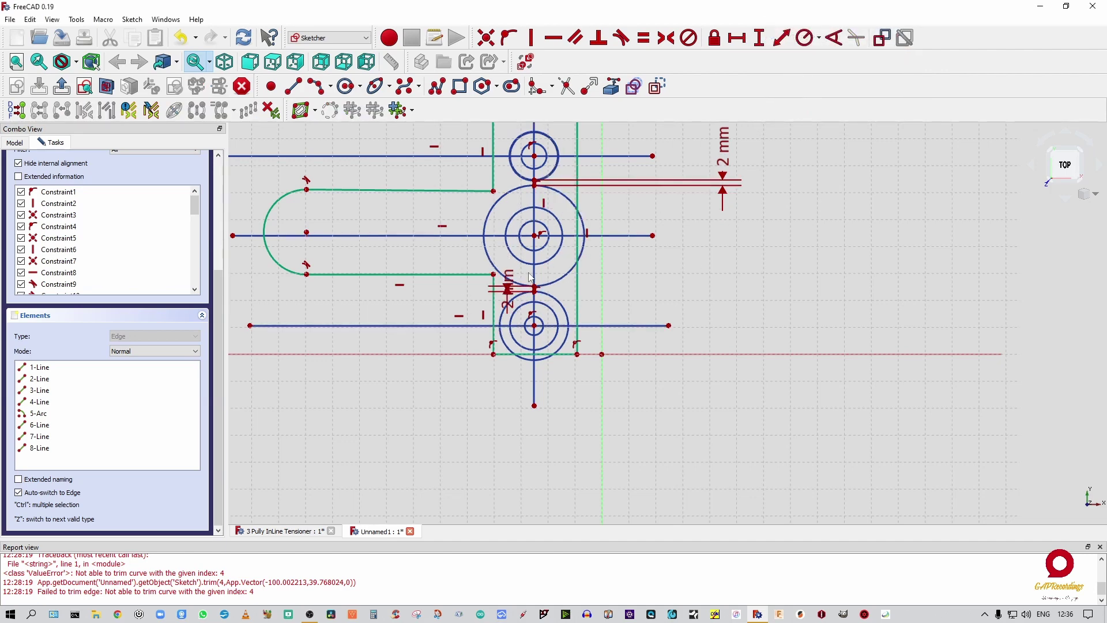
pyautogui.moveTo(508, 281); pyautogui.dragTo(725, 272)
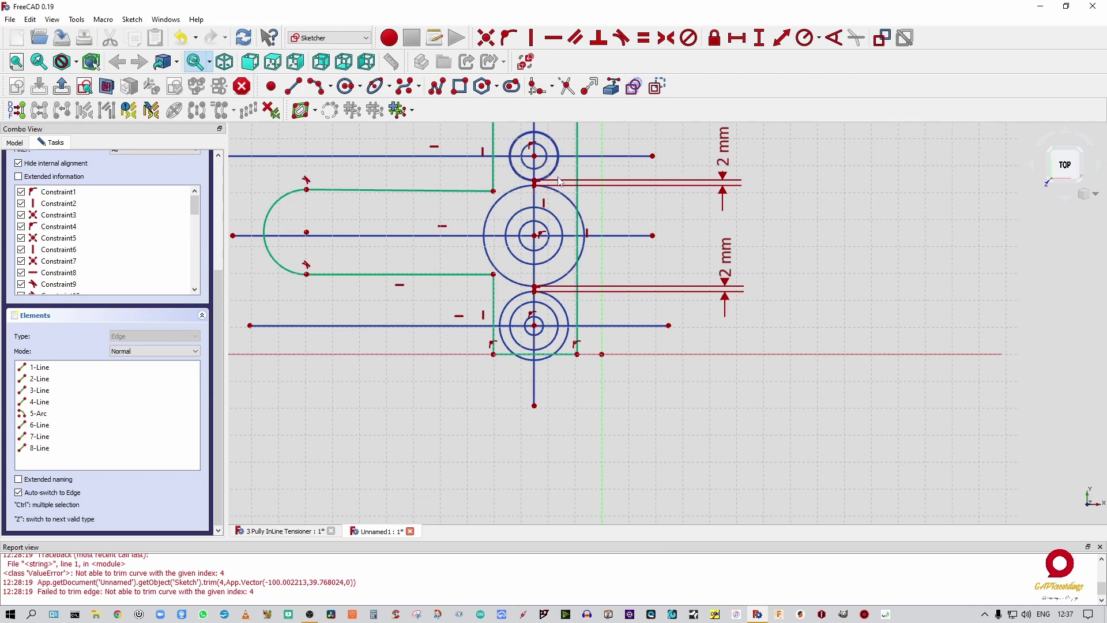
# Constrain the lower set's outer circle to an 18 mm diameter and name the constraint POD1.
pyautogui.scroll(5, 559, 182)
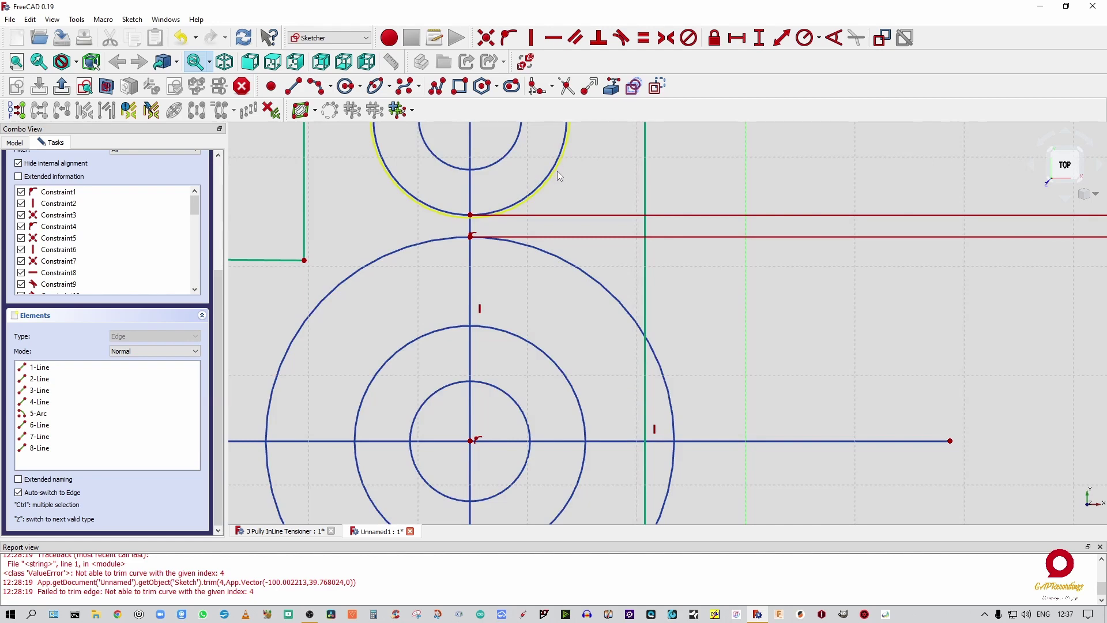
pyautogui.scroll(-5, 741, 276)
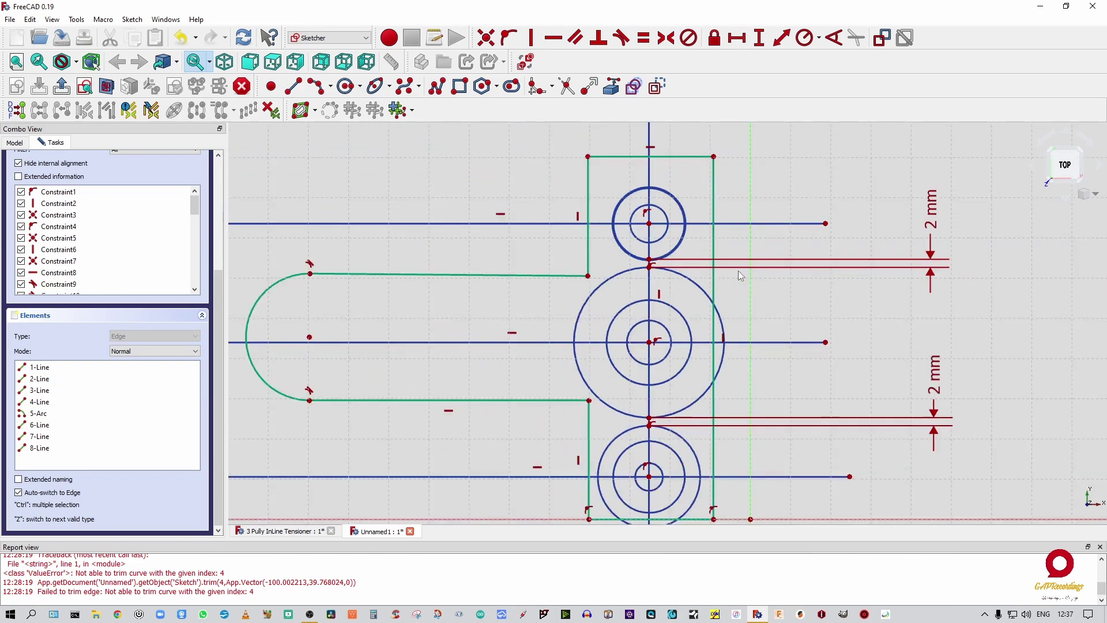
pyautogui.click(689, 506)
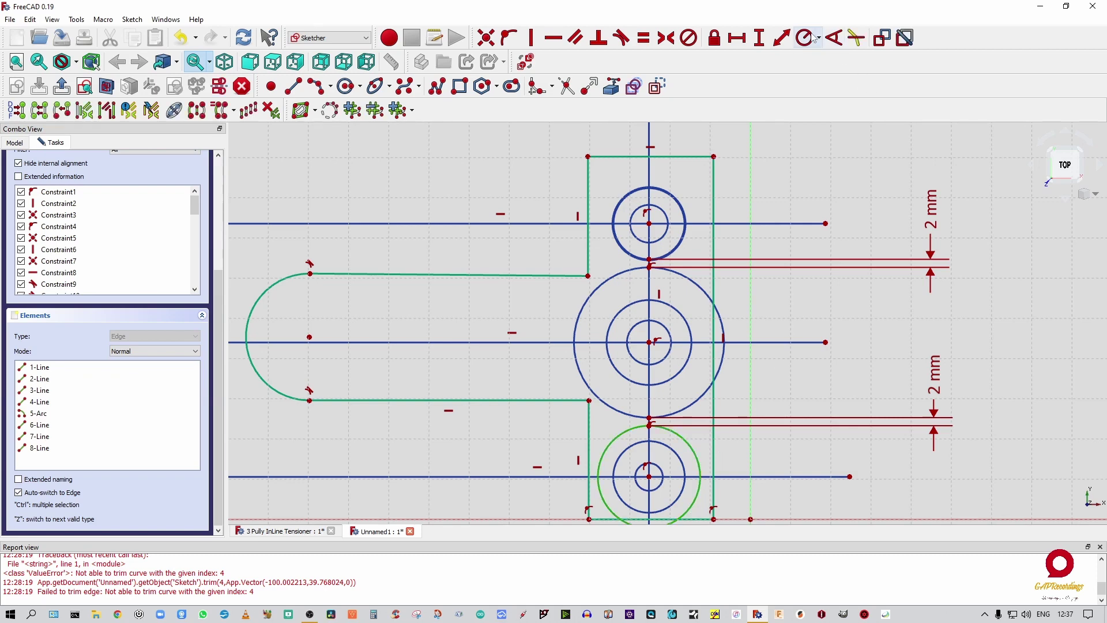
pyautogui.click(820, 49)
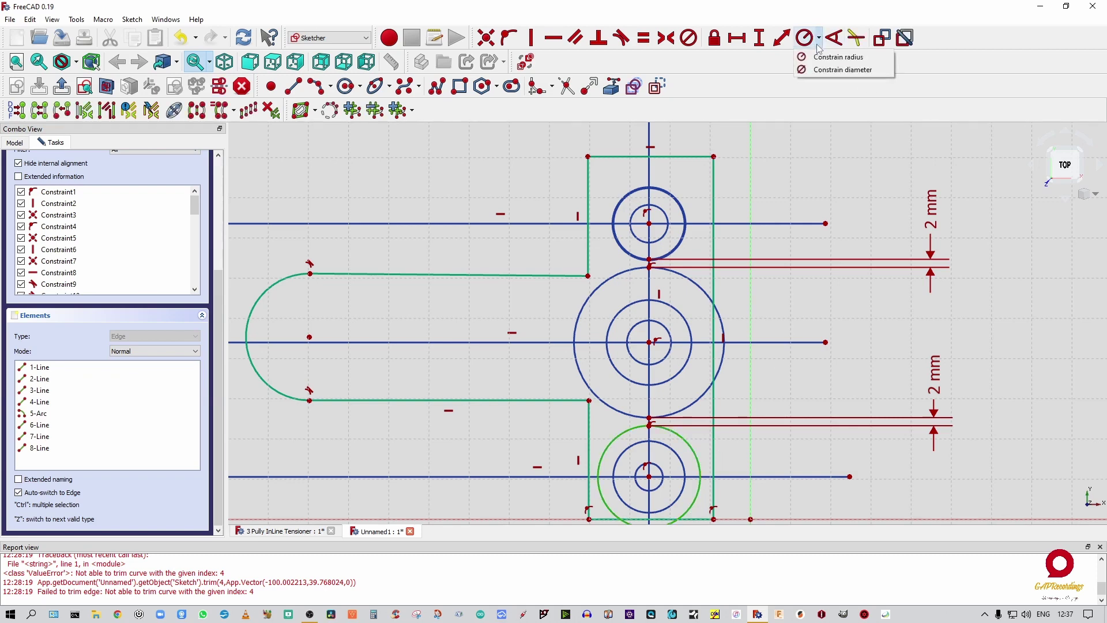
pyautogui.click(834, 69)
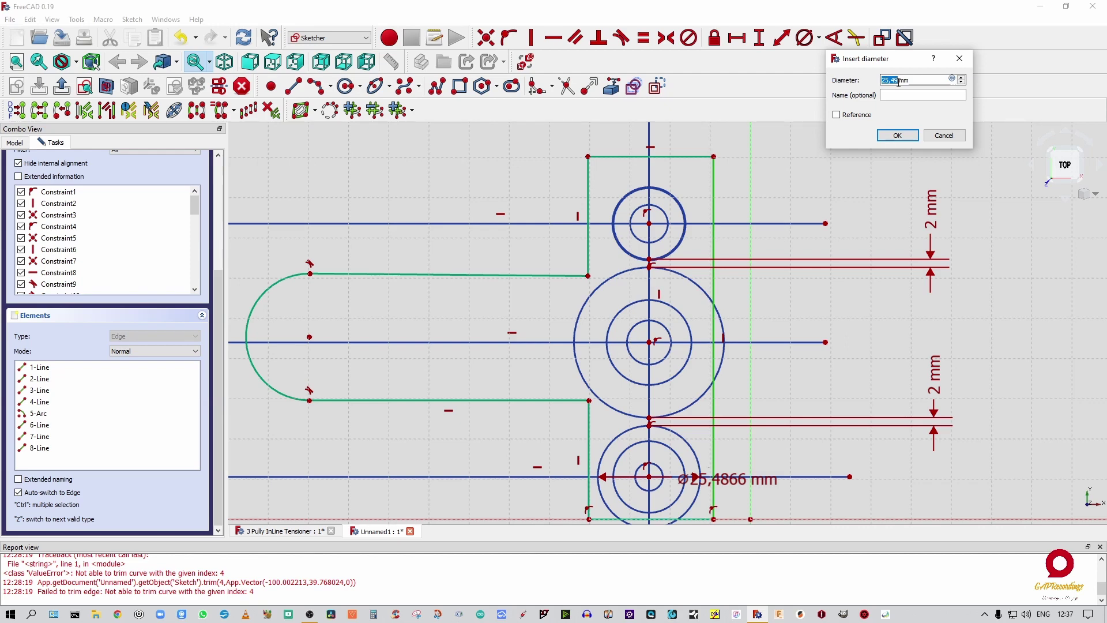
pyautogui.write('18')
pyautogui.click(896, 96)
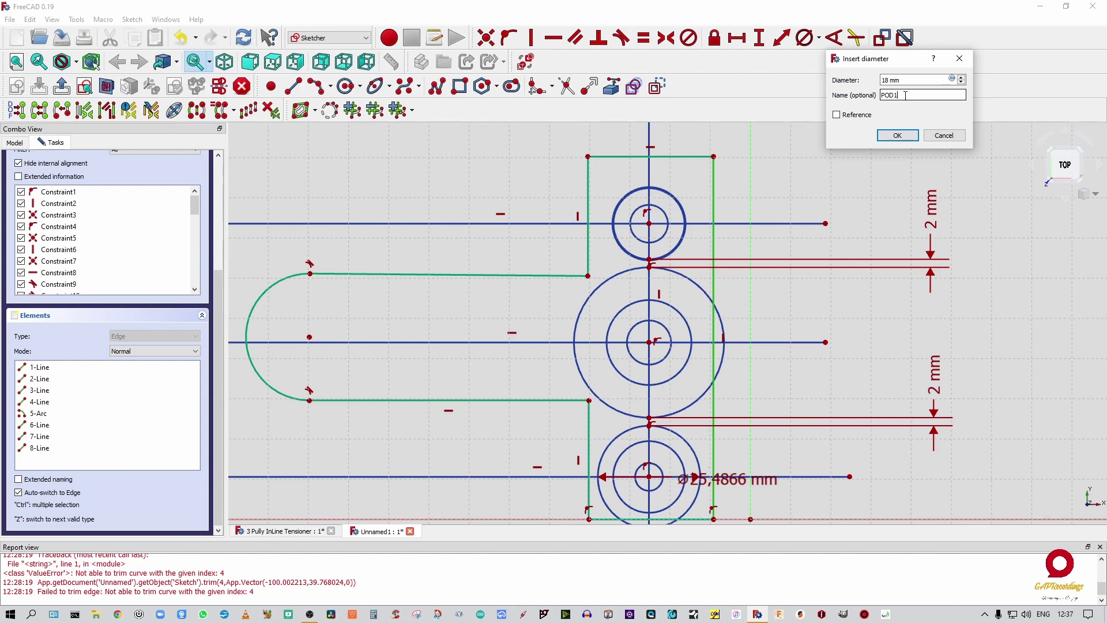
pyautogui.press('Return')
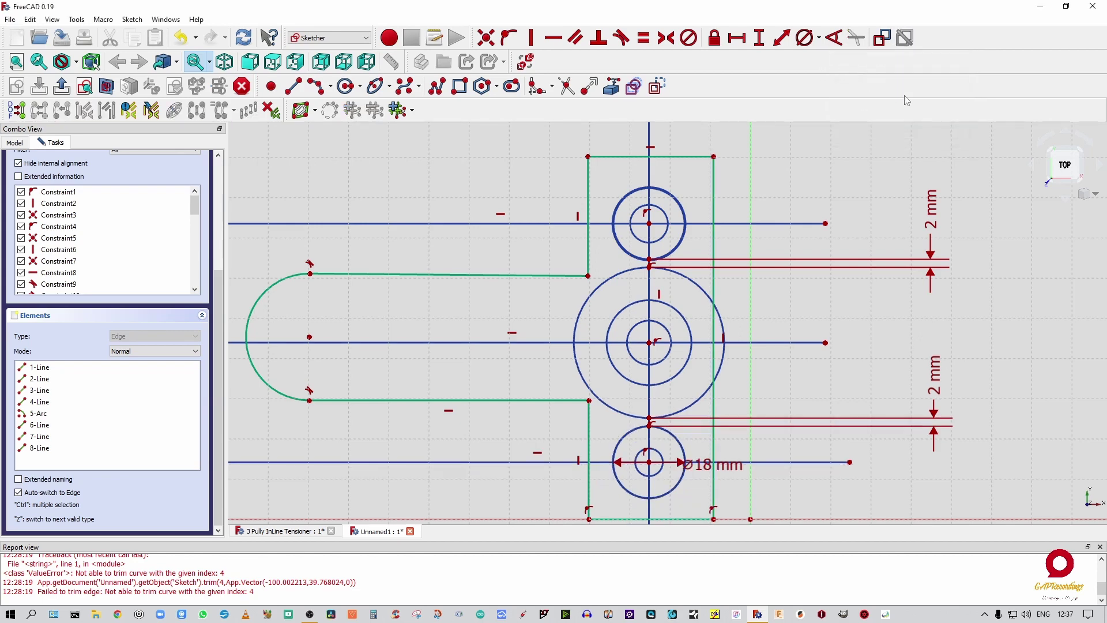
# Constrain the lower set's intermediate circle to a 12 mm diameter.
pyautogui.click(684, 479)
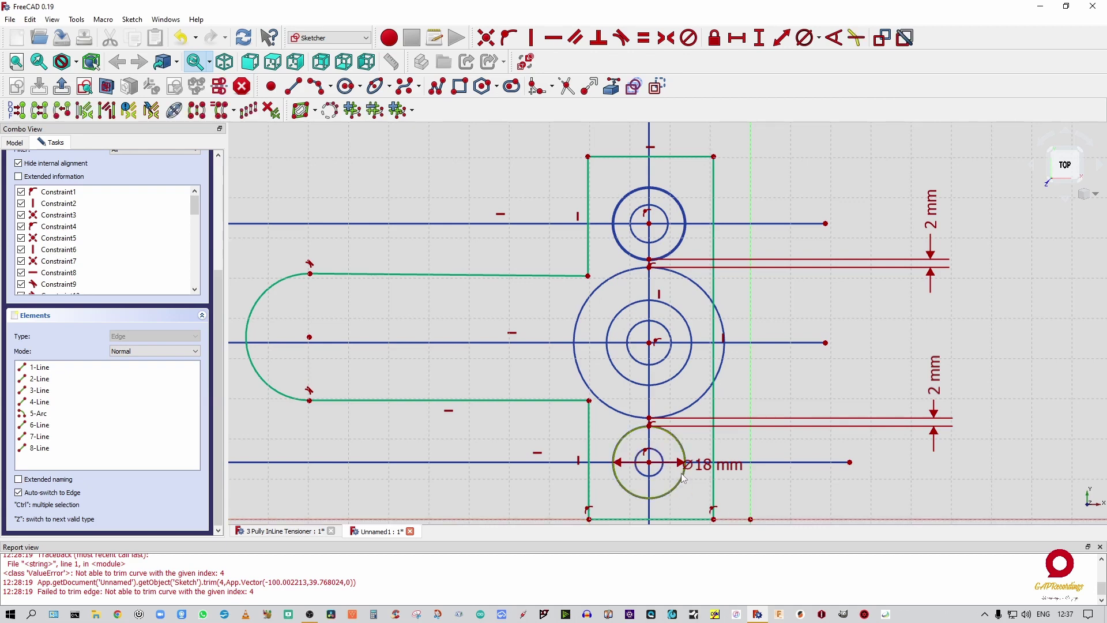
pyautogui.click(803, 48)
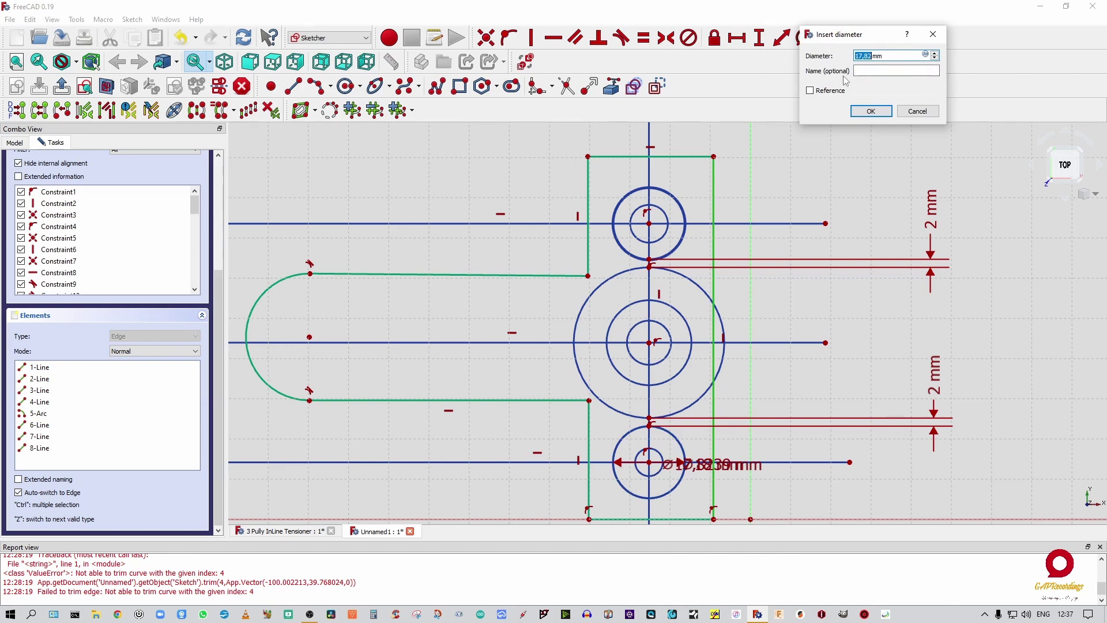
pyautogui.write('1')
pyautogui.click(855, 73)
pyautogui.press('Return')
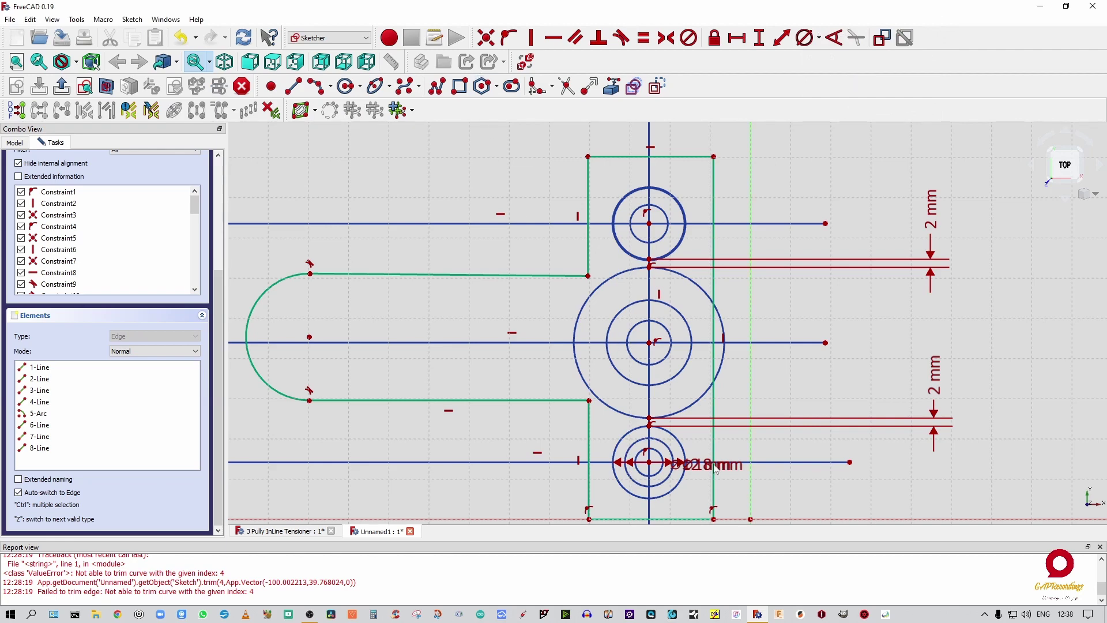
# Constrain the lower set's innermost circle to a 5 mm diameter.
pyautogui.click(662, 474)
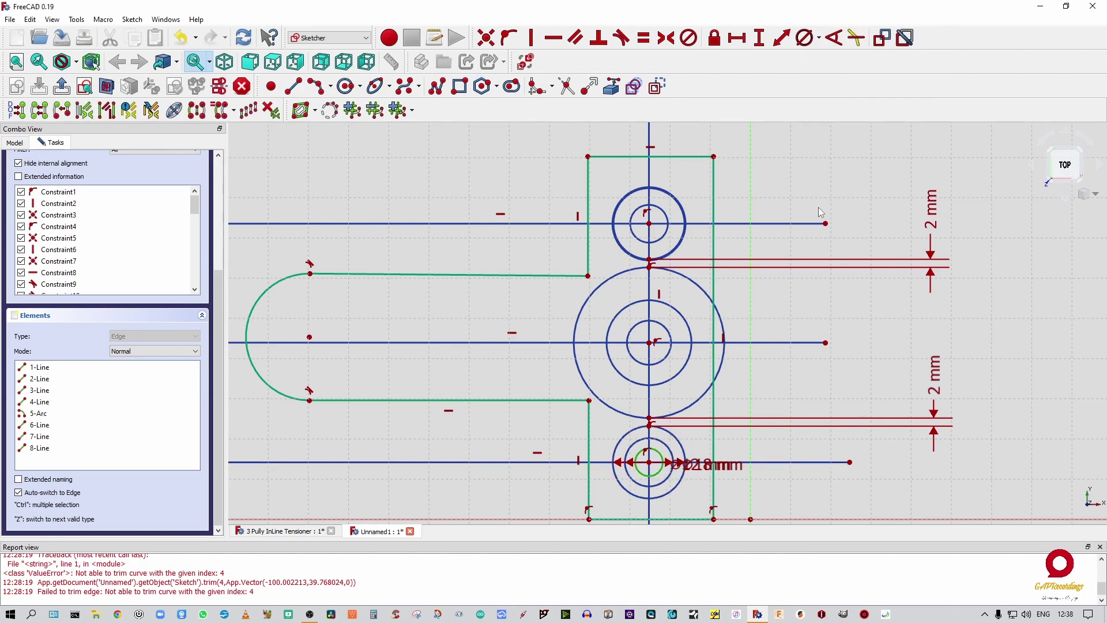
pyautogui.click(806, 37)
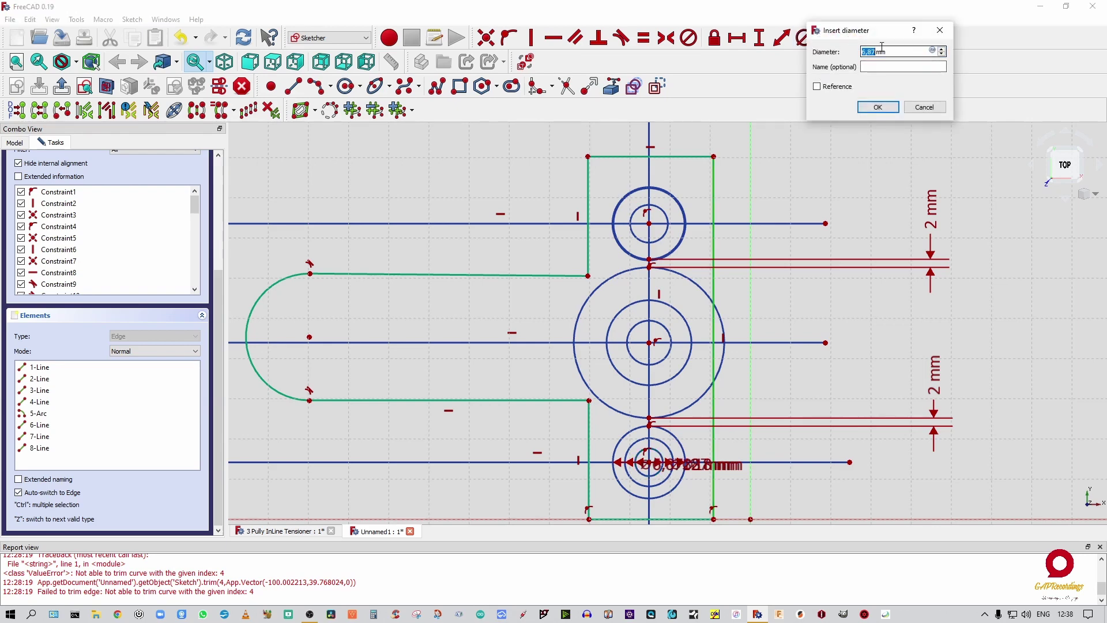
pyautogui.write('5')
pyautogui.press('Return')
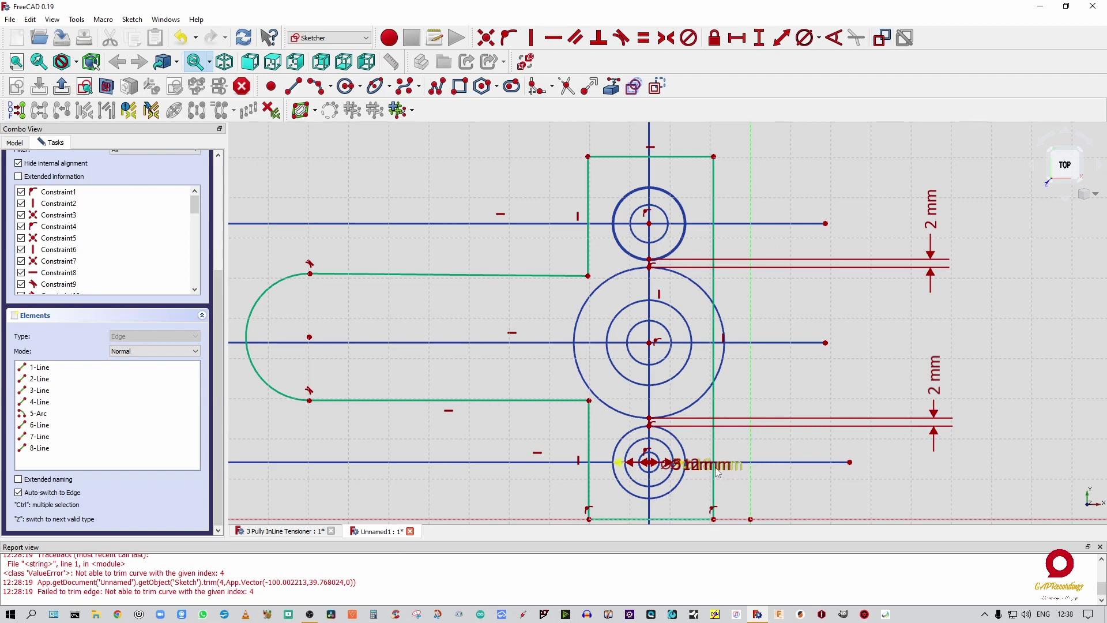
# Spread the lower set's three overlapping diameter dimensions outside the circles on separate angled leaders.
pyautogui.scroll(3, 688, 489)
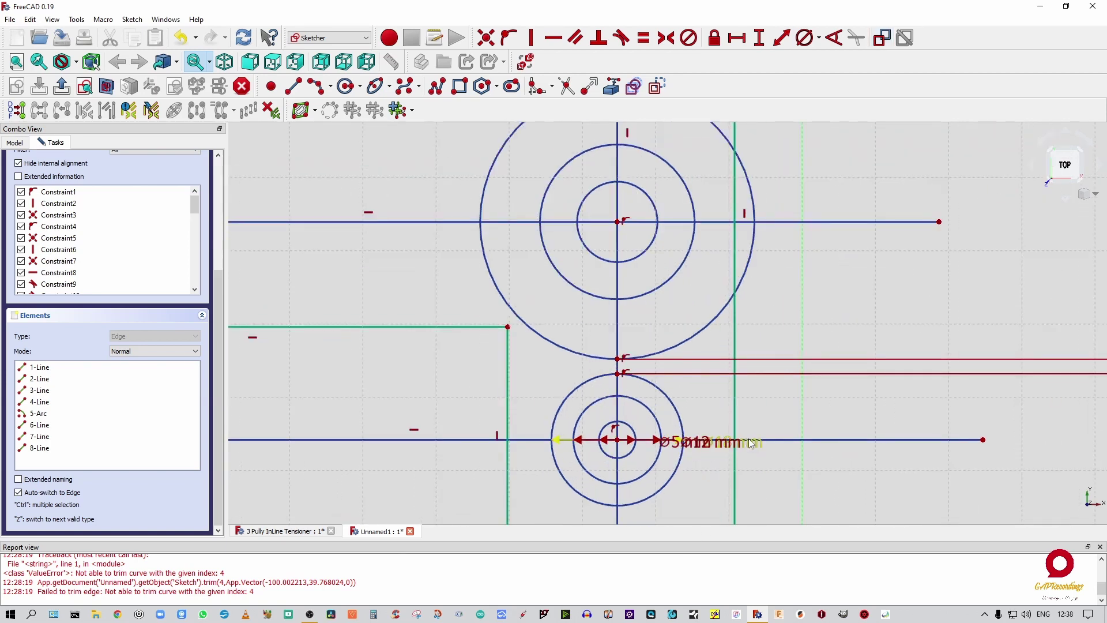
pyautogui.moveTo(747, 448); pyautogui.dragTo(831, 482)
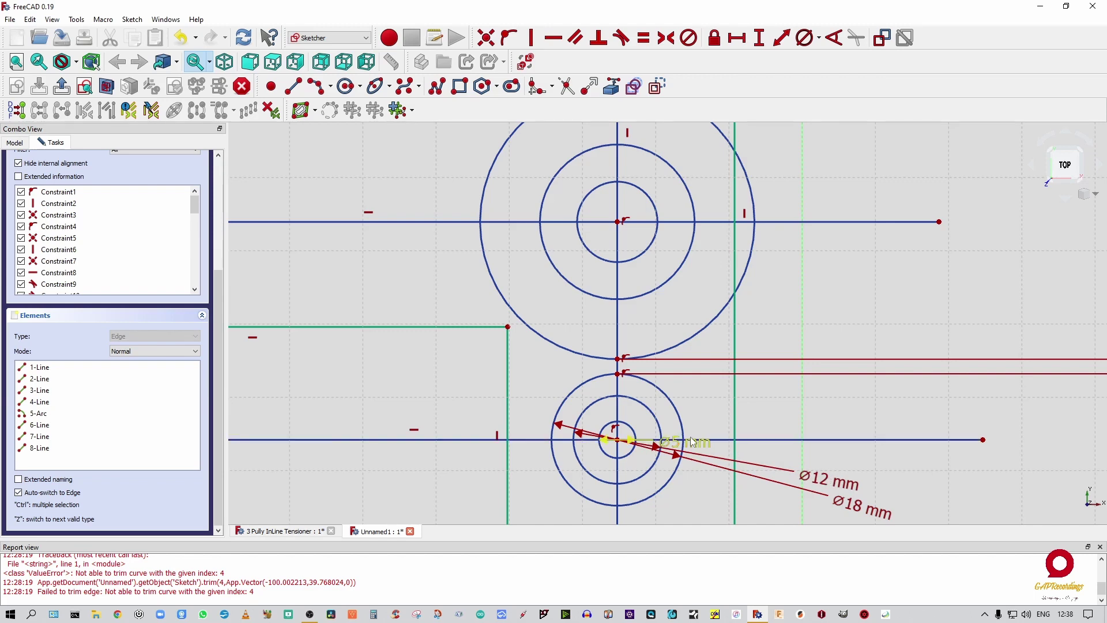
pyautogui.moveTo(687, 448); pyautogui.dragTo(810, 459)
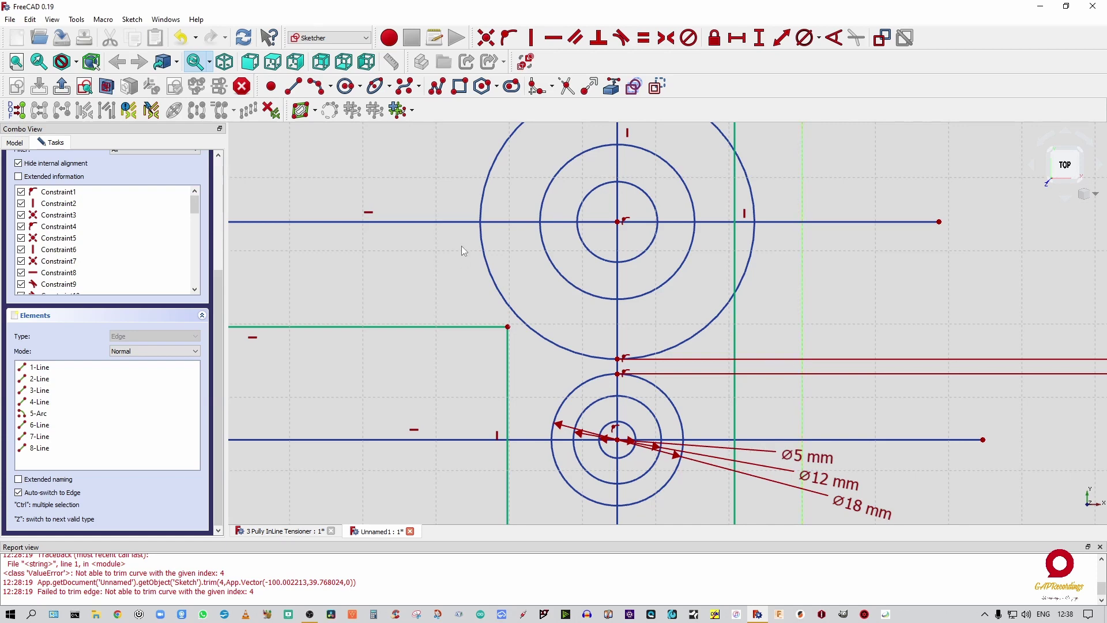
# Constrain the middle set's outer circle to an 18 mm diameter and name the constraint POD2.
pyautogui.click(692, 338)
pyautogui.click(806, 38)
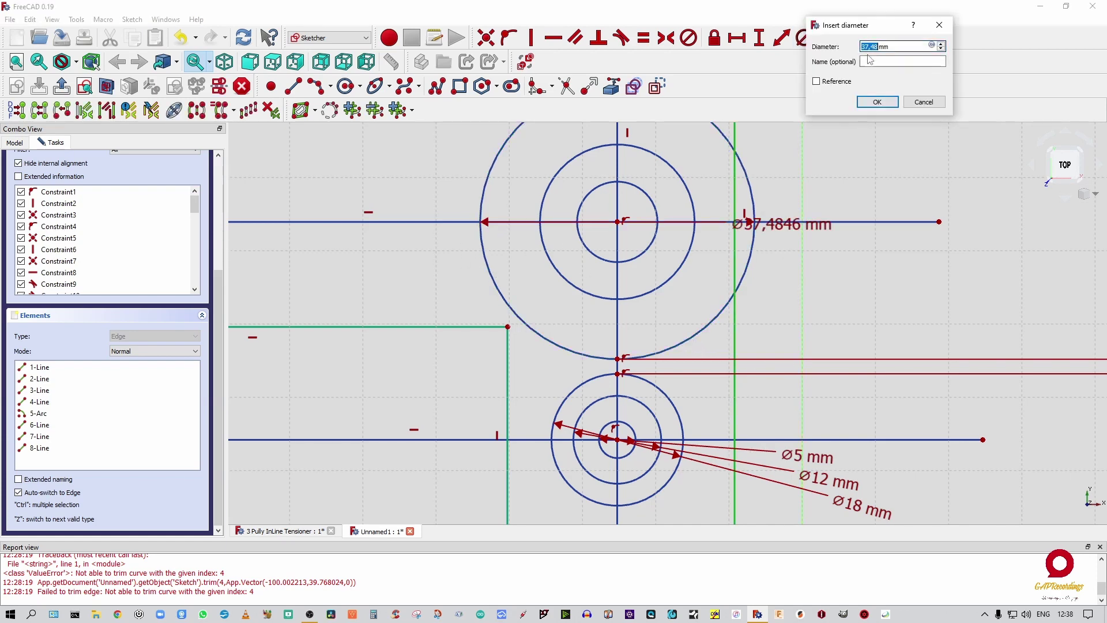
pyautogui.write('18')
pyautogui.click(876, 60)
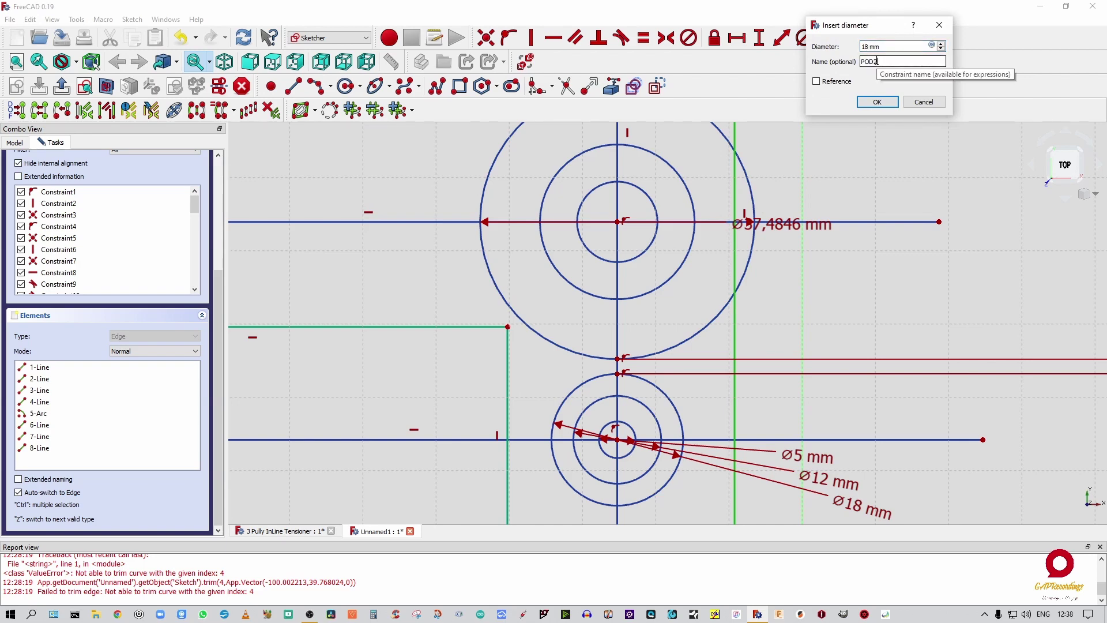
pyautogui.press('Return')
# Constrain the middle set's intermediate circle to a 12 mm diameter and give the constraint a name.
pyautogui.scroll(-5, 714, 361)
pyautogui.scroll(10, 714, 361)
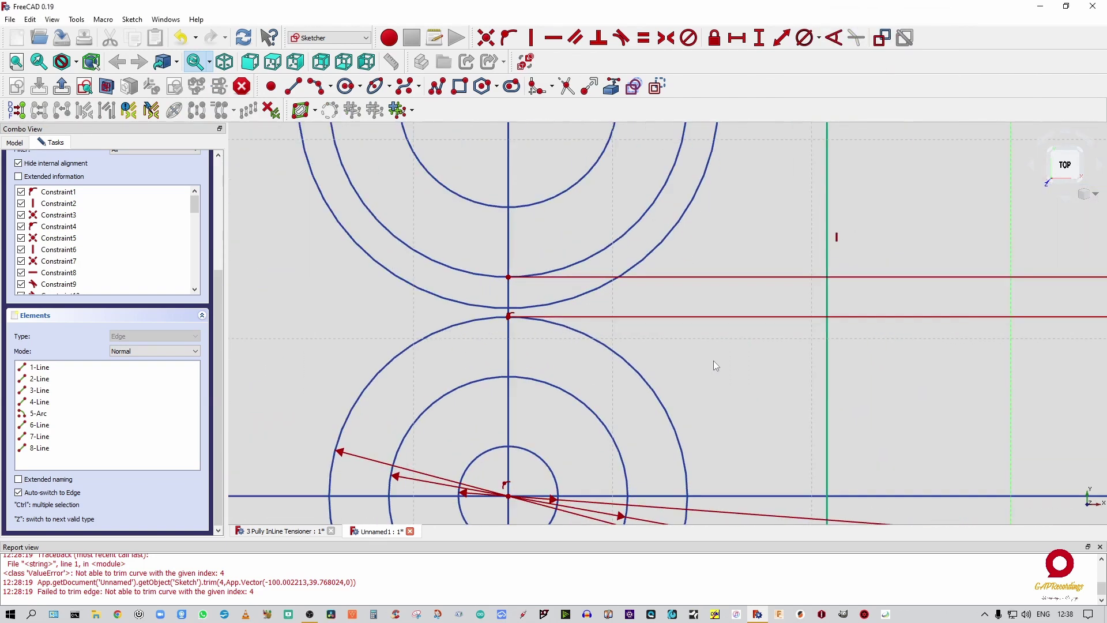
pyautogui.click(668, 233)
pyautogui.click(806, 37)
pyautogui.click(873, 62)
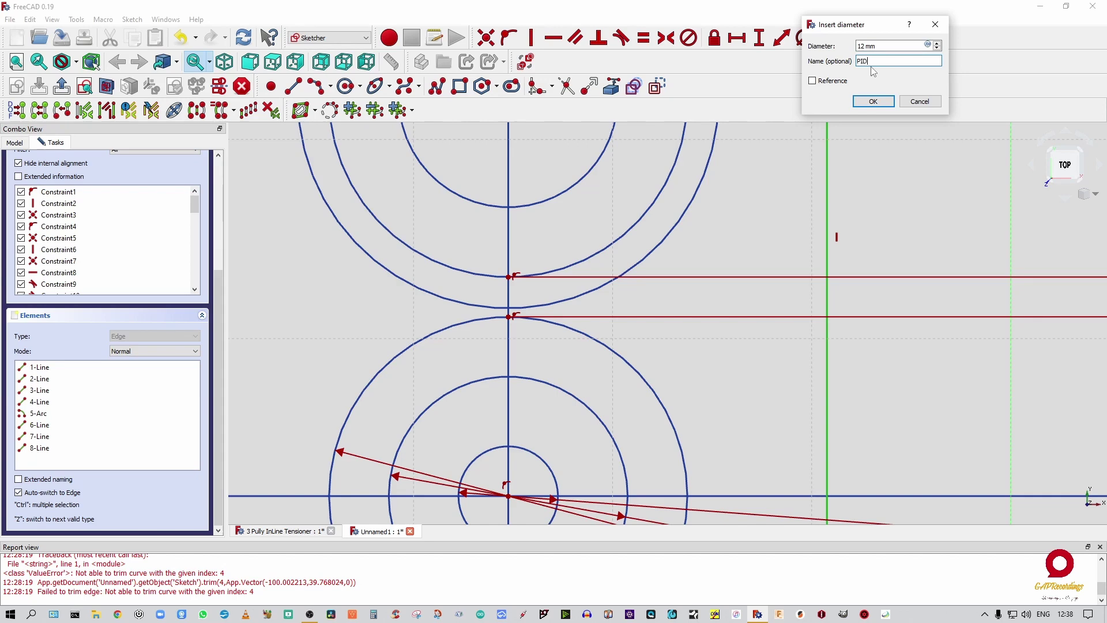
pyautogui.write('PID')
pyautogui.press('Return')
# Constrain the middle set's innermost circle to a 5 mm diameter.
pyautogui.click(600, 154)
pyautogui.click(806, 37)
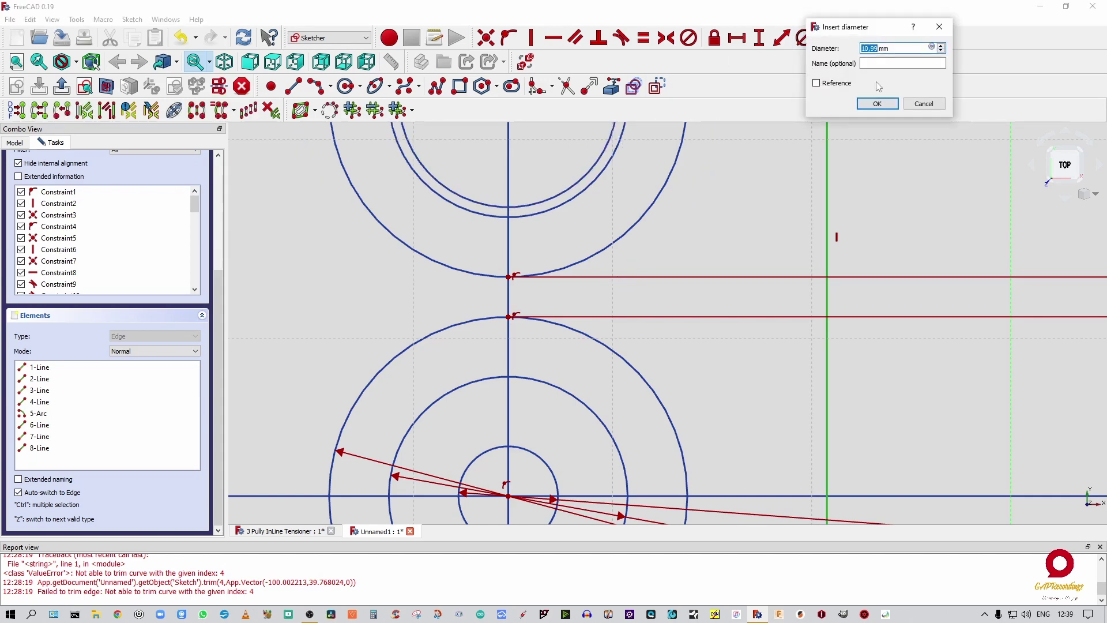
pyautogui.write('5')
pyautogui.press('Return')
# Constrain the upper set's outer circle to an 18 mm diameter.
pyautogui.scroll(-4, 677, 244)
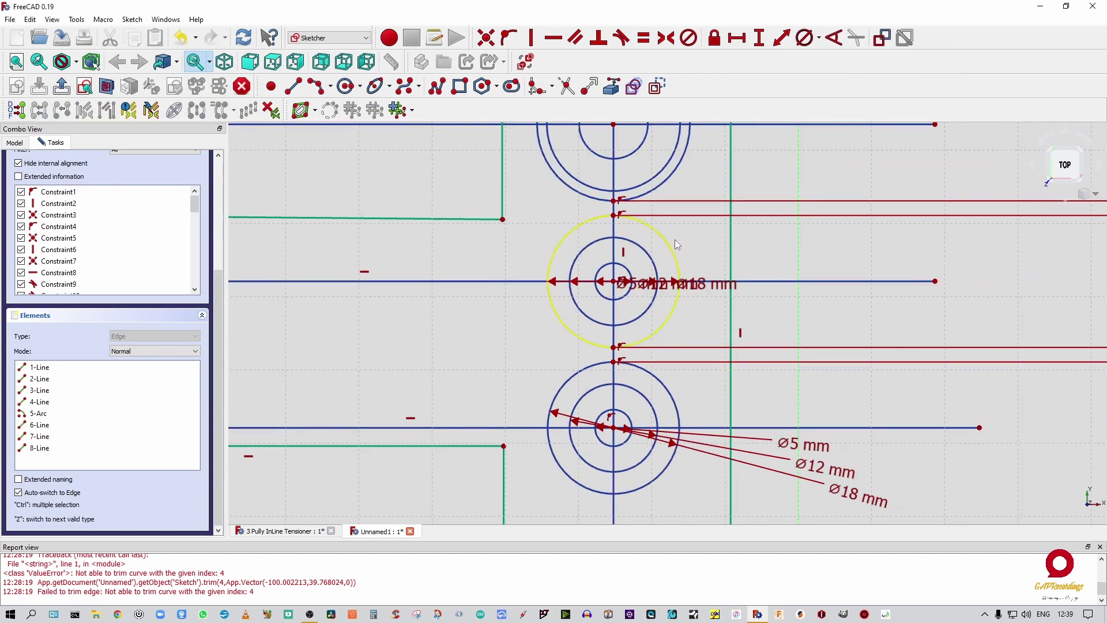
pyautogui.scroll(2, 677, 245)
pyautogui.click(680, 147)
pyautogui.click(806, 37)
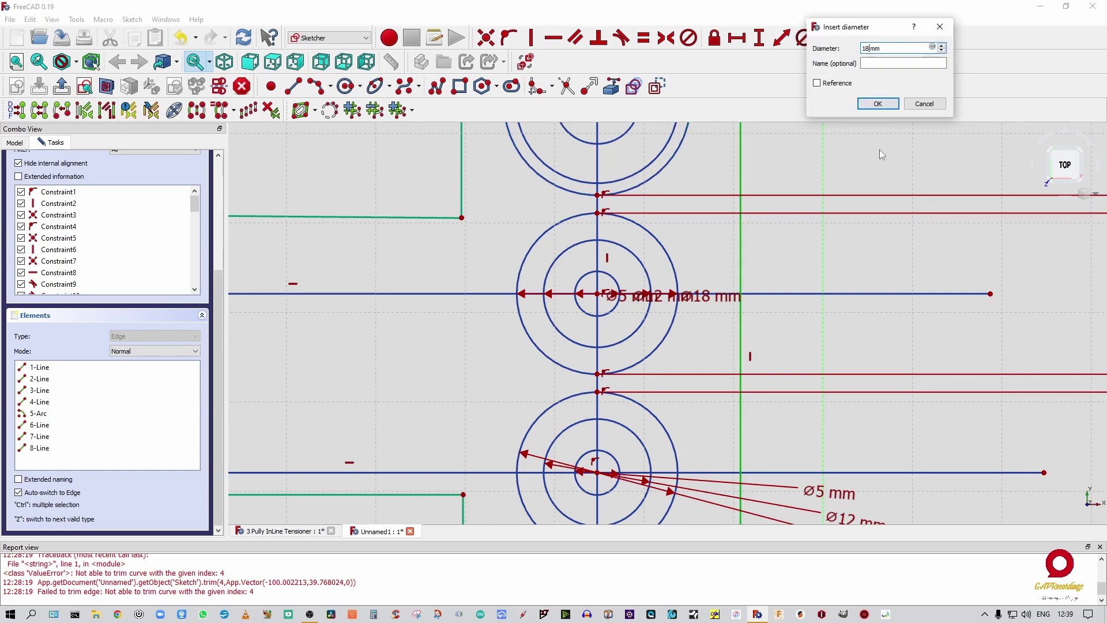
pyautogui.click(875, 64)
pyautogui.press('Return')
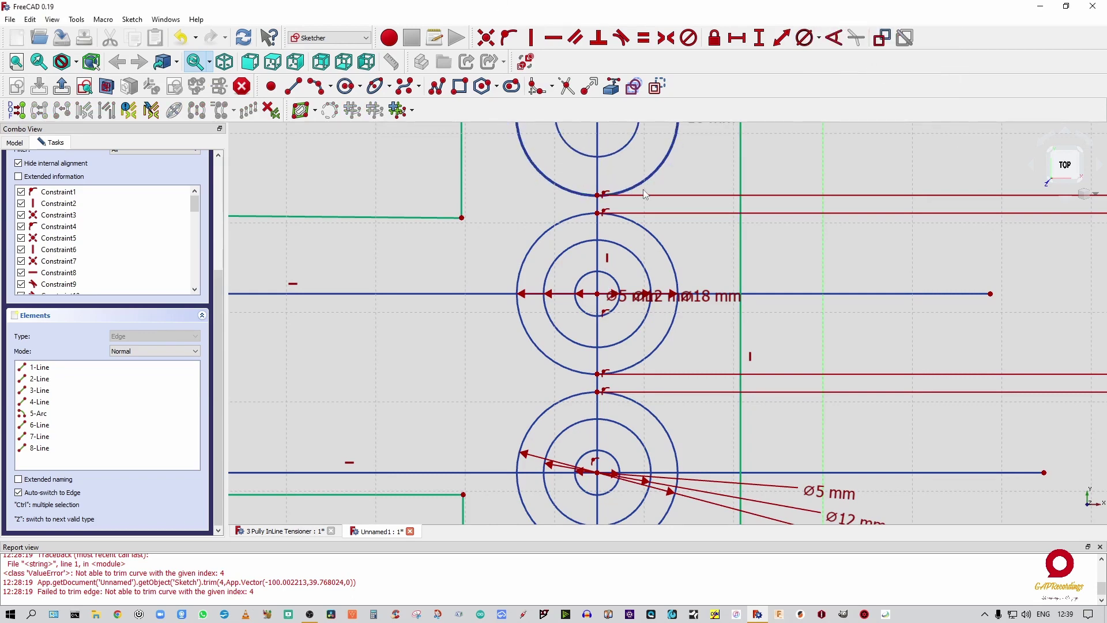
# Constrain the upper set's intermediate circle to a 12 mm diameter and give the constraint a name.
pyautogui.scroll(3, 641, 195)
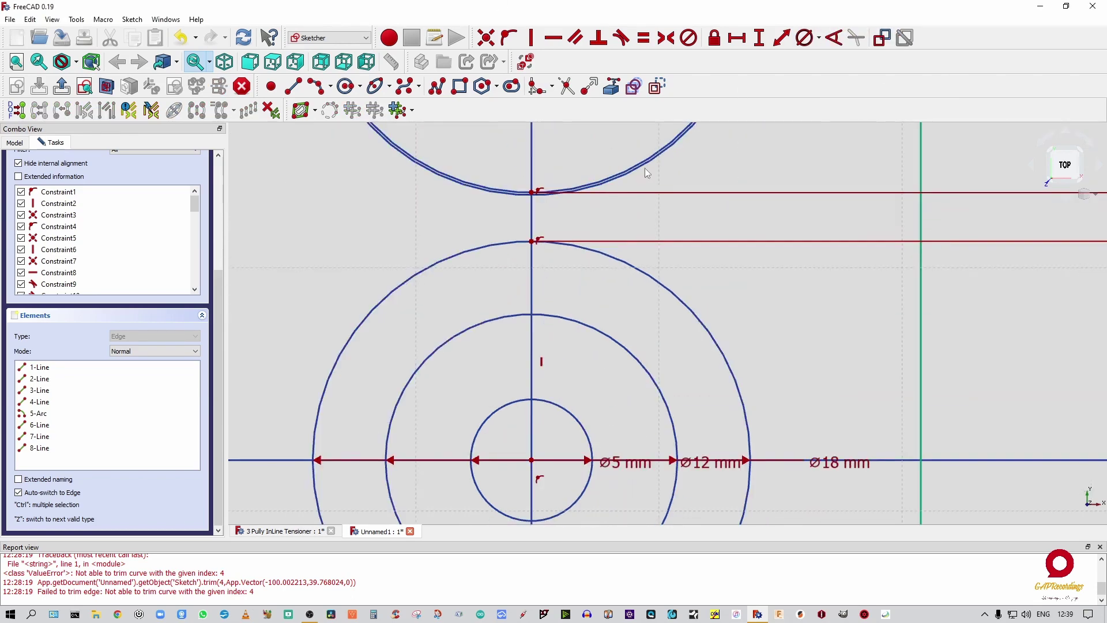
pyautogui.click(645, 169)
pyautogui.click(806, 38)
pyautogui.click(874, 67)
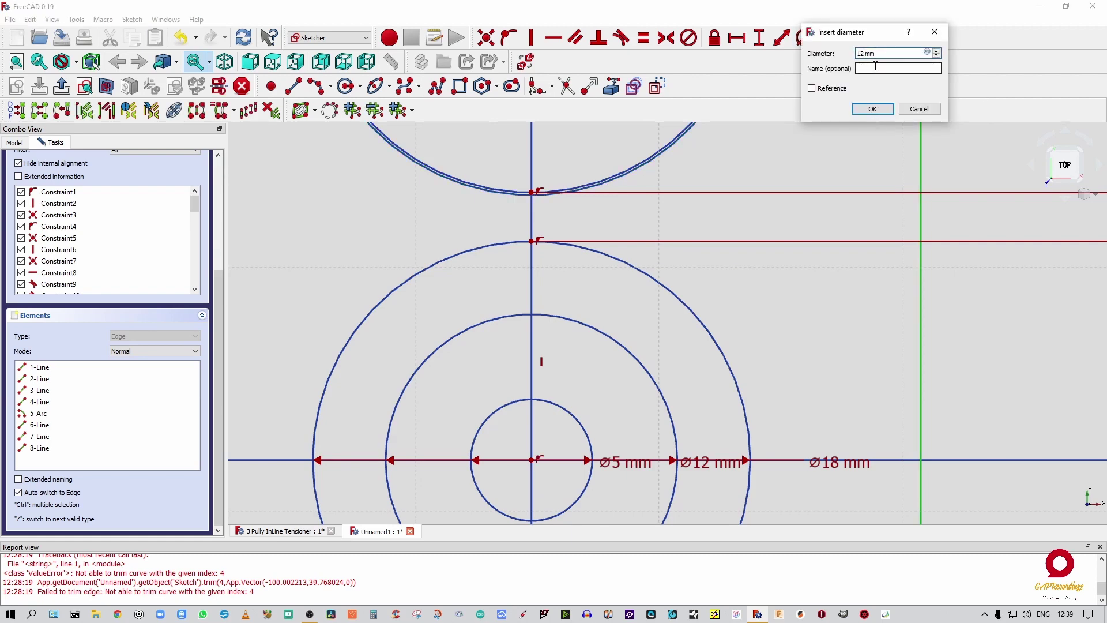
pyautogui.write('P')
pyautogui.write('D3')
pyautogui.press('Return')
# Constrain the upper set's innermost circle to a 5 mm diameter.
pyautogui.scroll(-3, 582, 510)
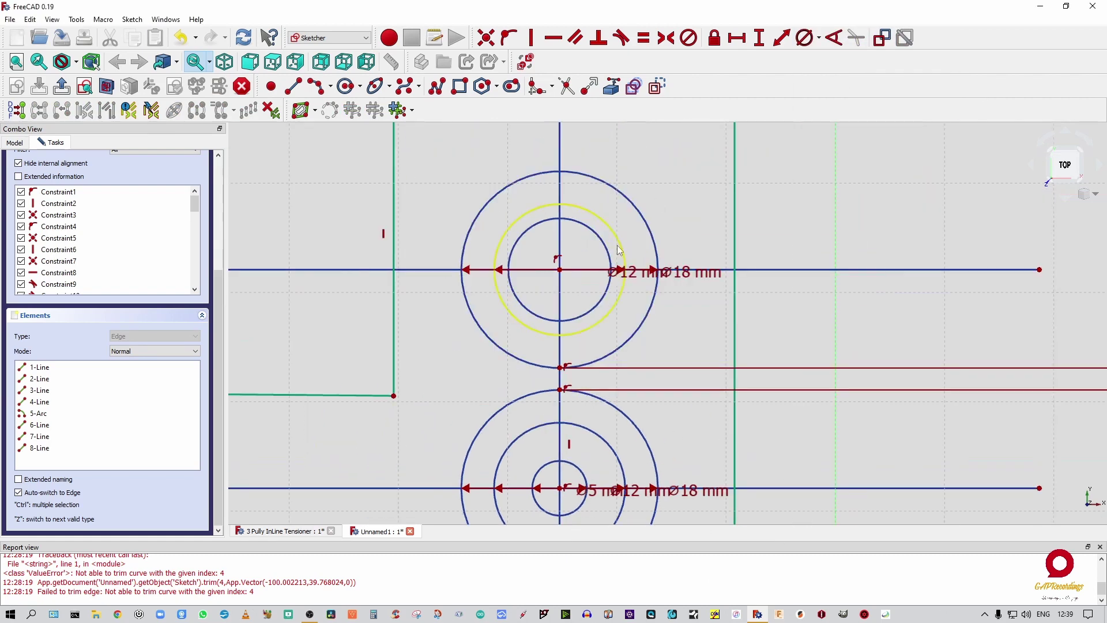
pyautogui.click(606, 288)
pyautogui.click(806, 37)
pyautogui.write('5')
pyautogui.press('Return')
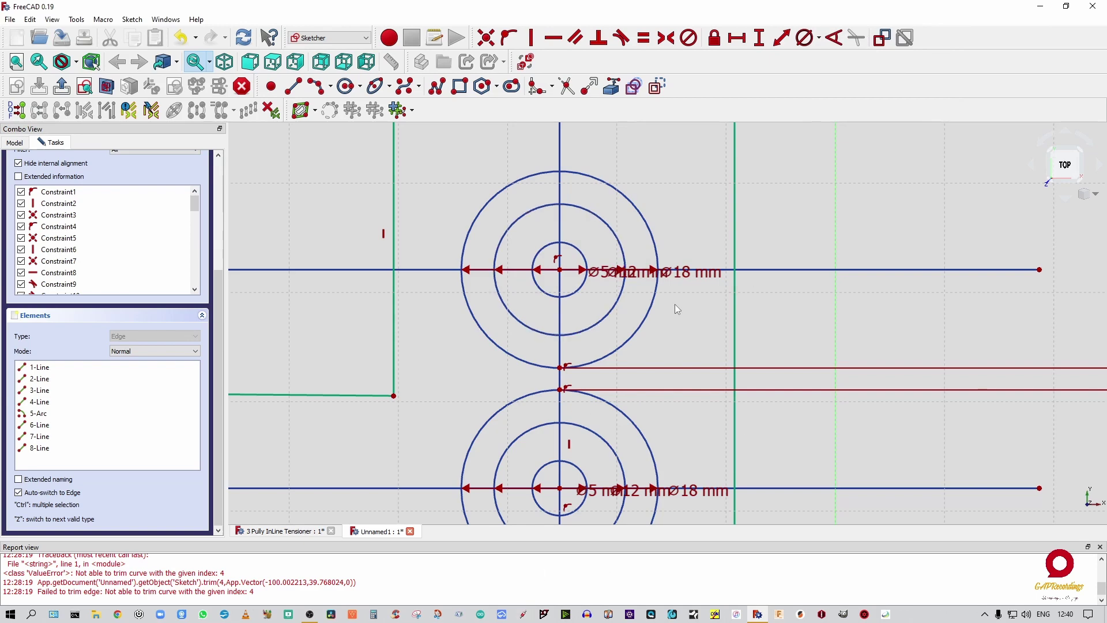
# Spread the overlapping diameter dimensions of the upper and middle circle sets outside the circles on angled leaders.
pyautogui.moveTo(699, 273); pyautogui.dragTo(860, 348)
pyautogui.moveTo(631, 272); pyautogui.dragTo(826, 287)
pyautogui.scroll(-5, 705, 506)
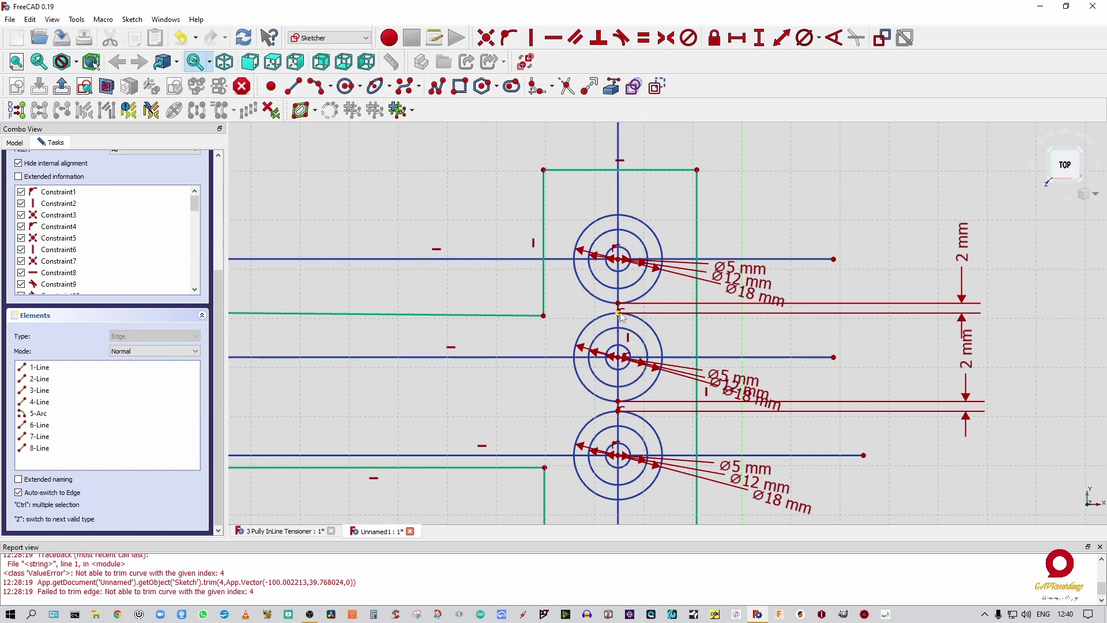
pyautogui.scroll(-3, 619, 314)
pyautogui.scroll(4, 616, 459)
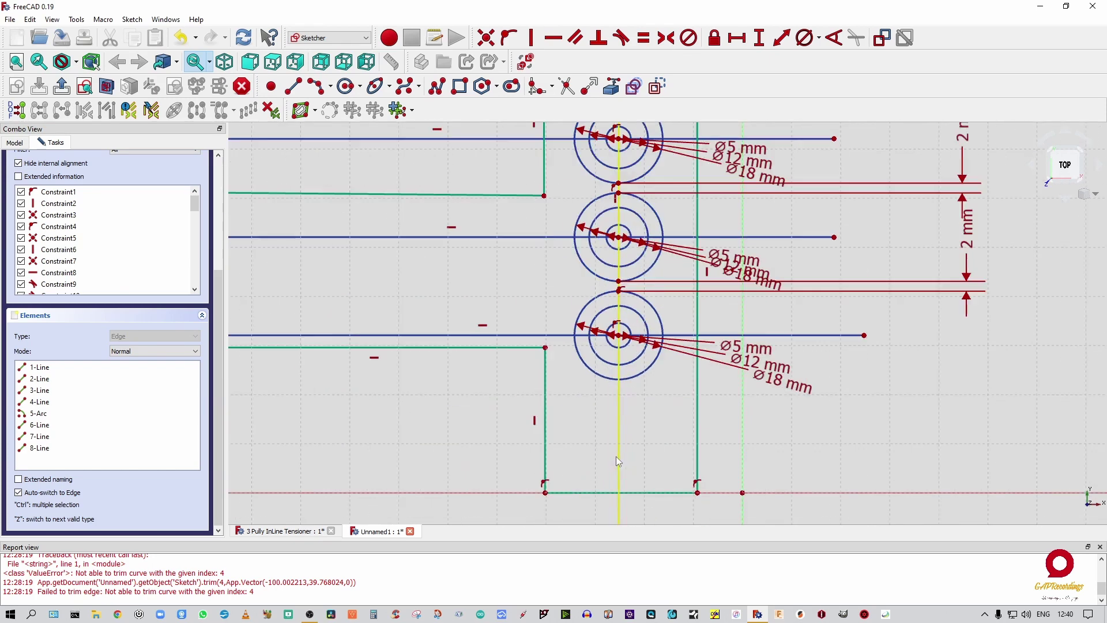
pyautogui.scroll(-2, 618, 455)
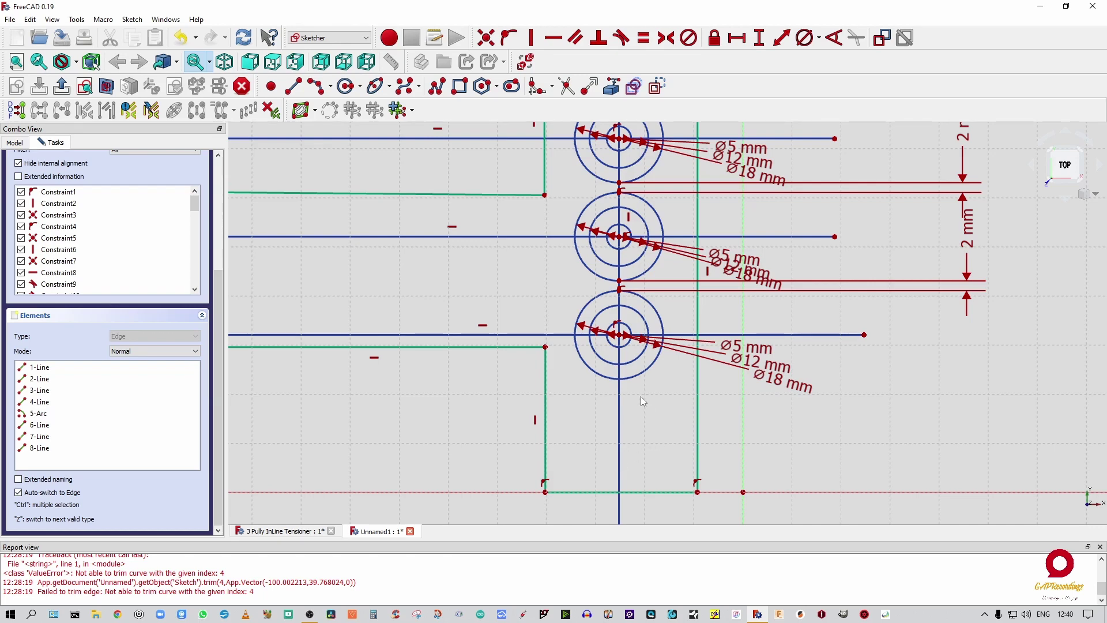
pyautogui.scroll(5, 657, 401)
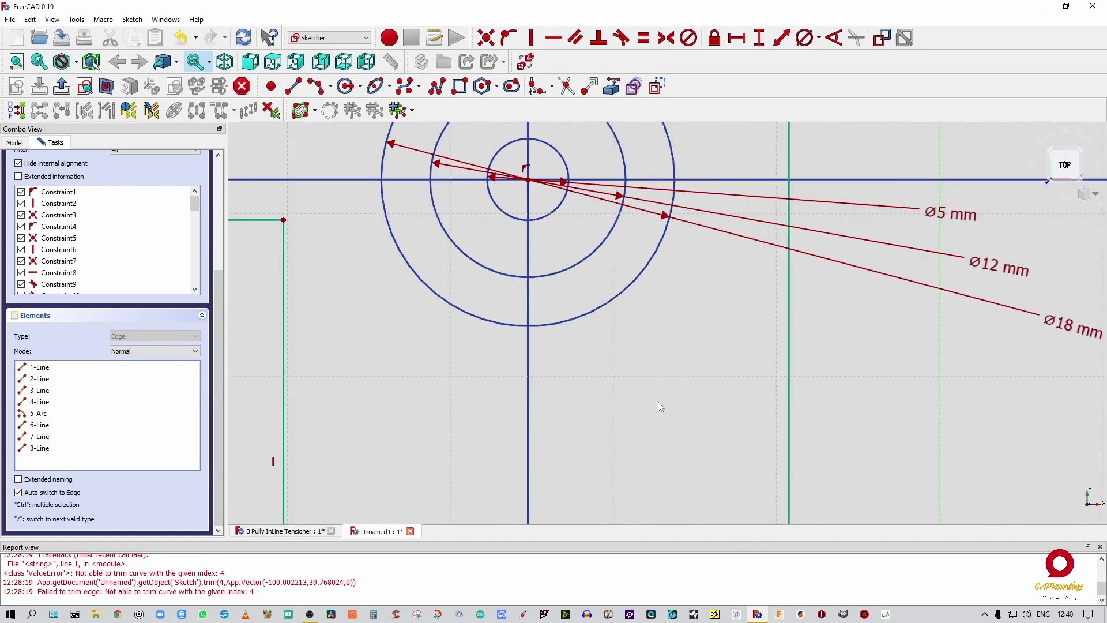
pyautogui.scroll(-2, 659, 401)
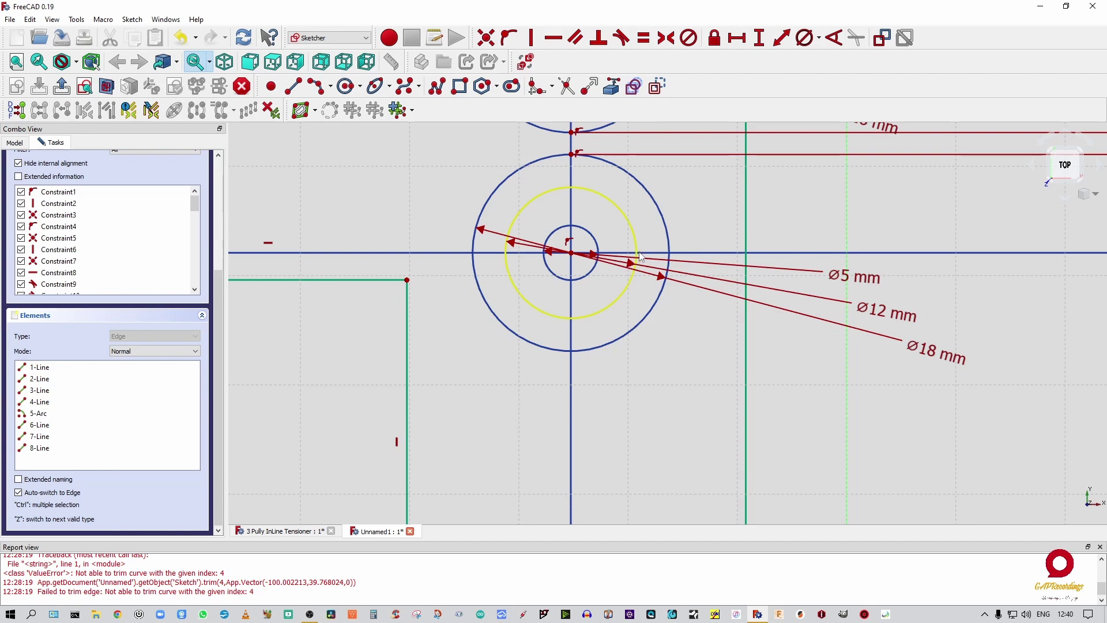
pyautogui.scroll(-4, 646, 256)
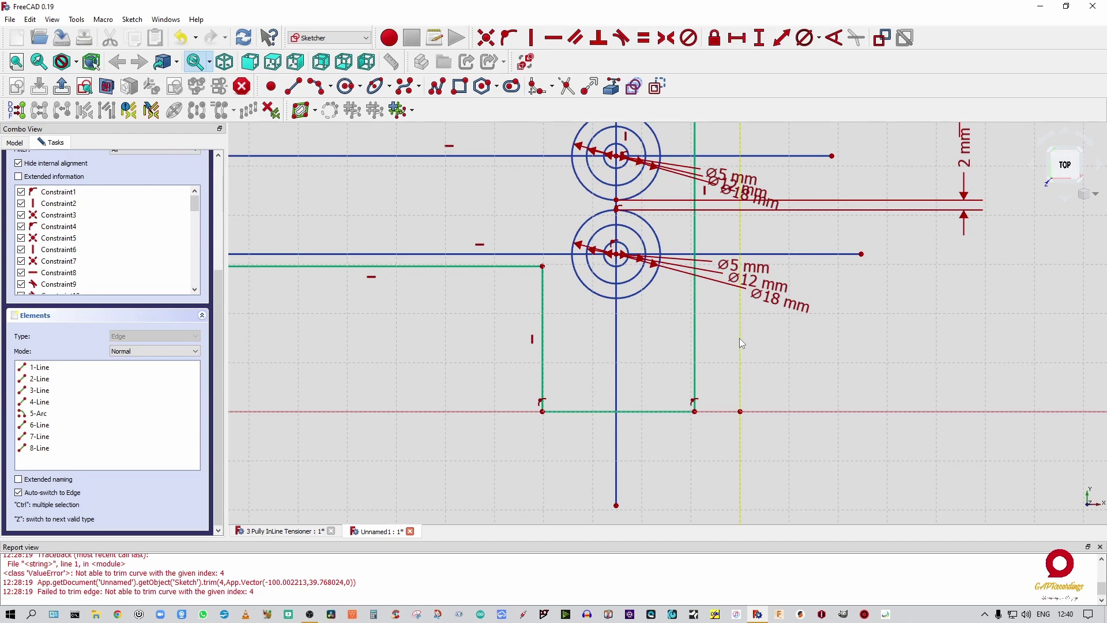
pyautogui.click(742, 405)
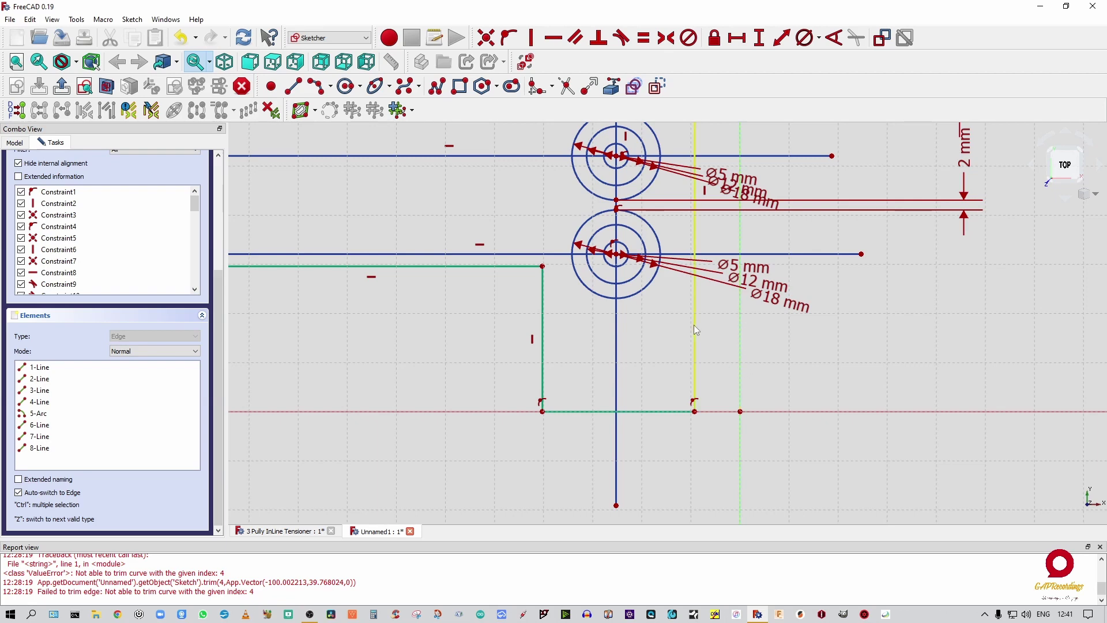
# Place a point on the right side of the lowest set's 12 mm circle and constrain it coincident with that set's horizontal centre line.
pyautogui.rightClick(649, 254)
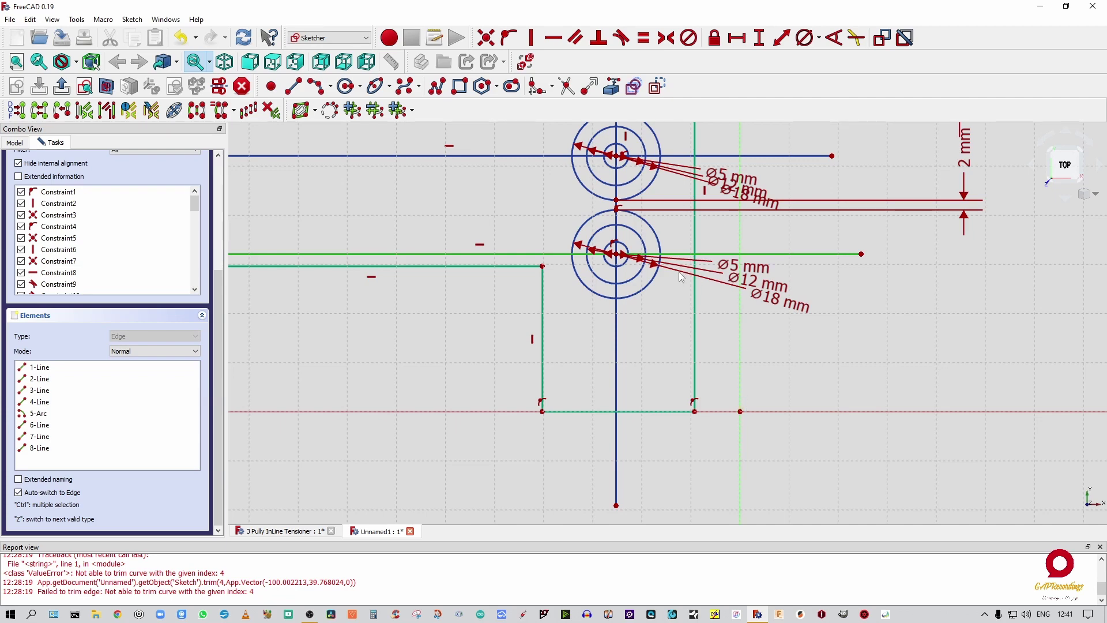
pyautogui.scroll(3, 666, 276)
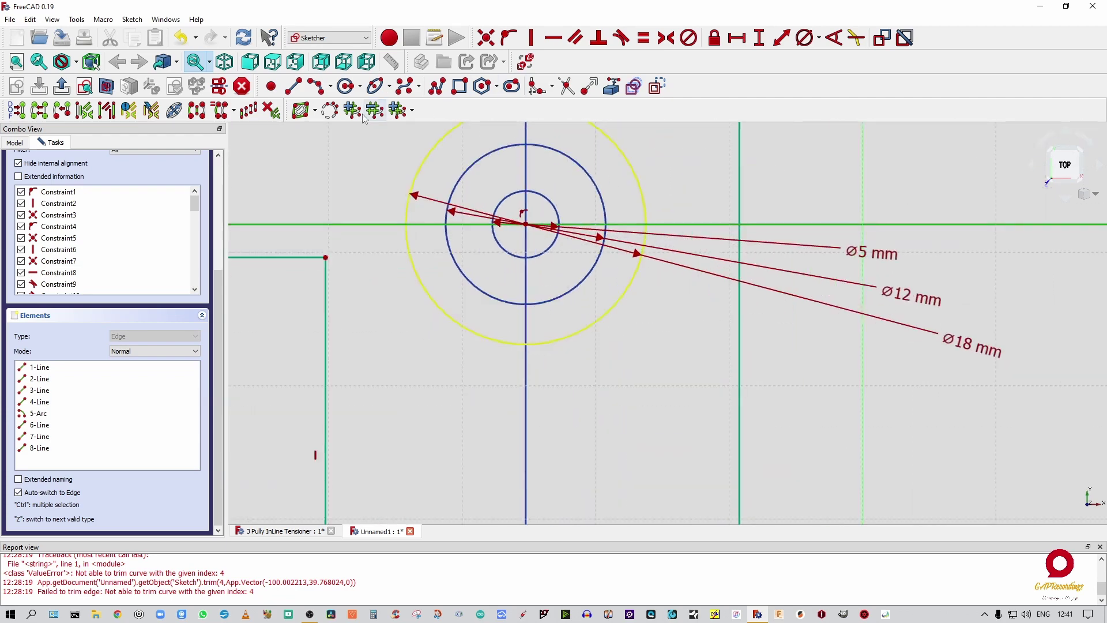
pyautogui.click(270, 86)
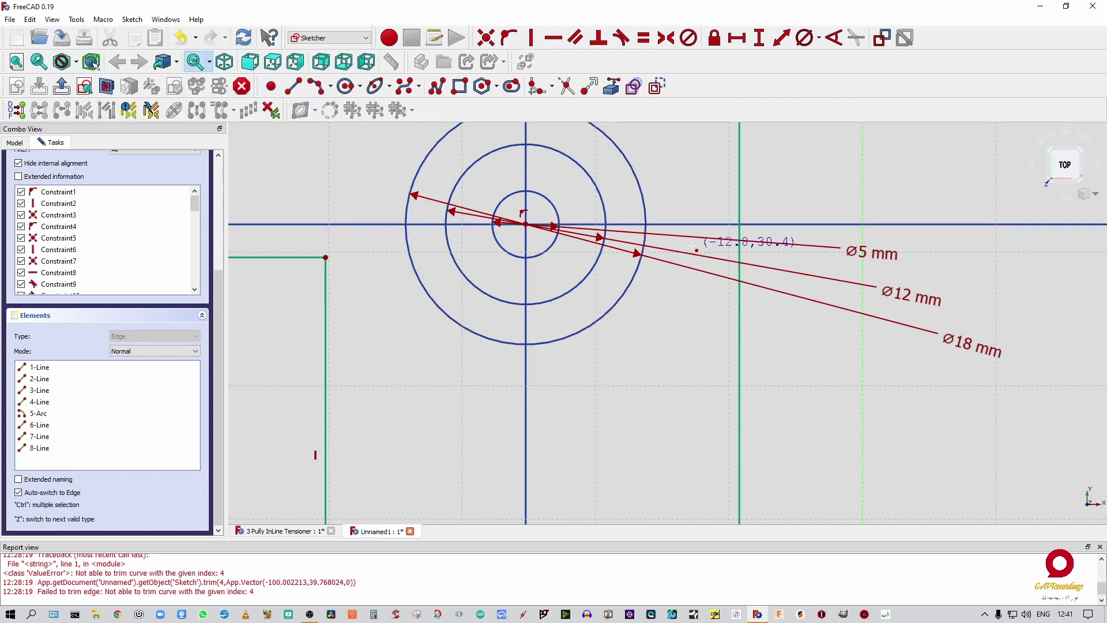
pyautogui.click(606, 217)
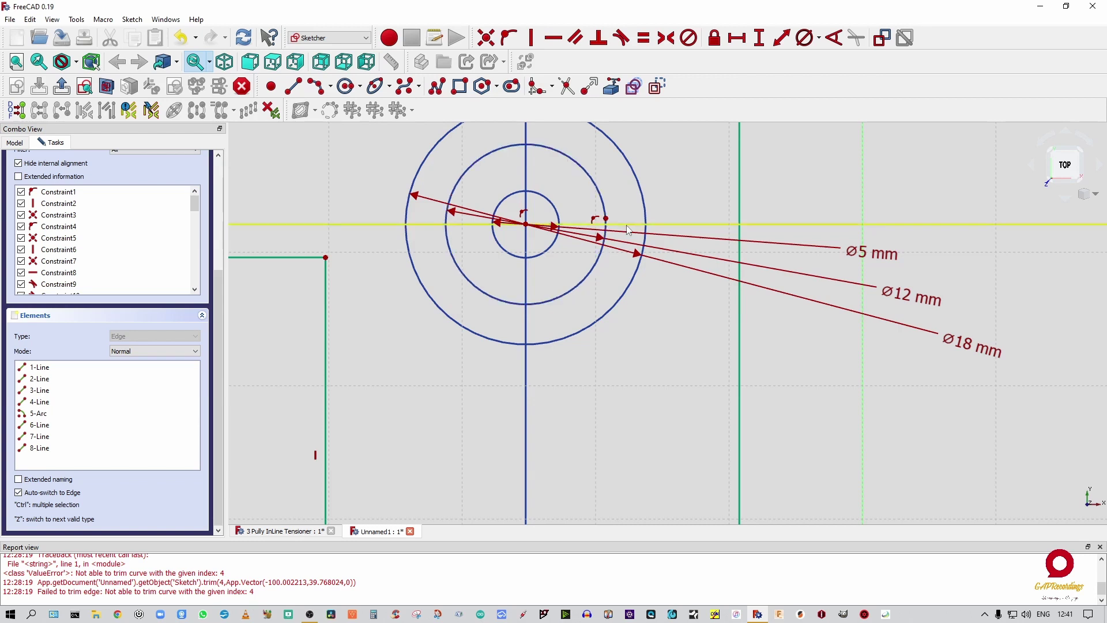
pyautogui.rightClick(607, 222)
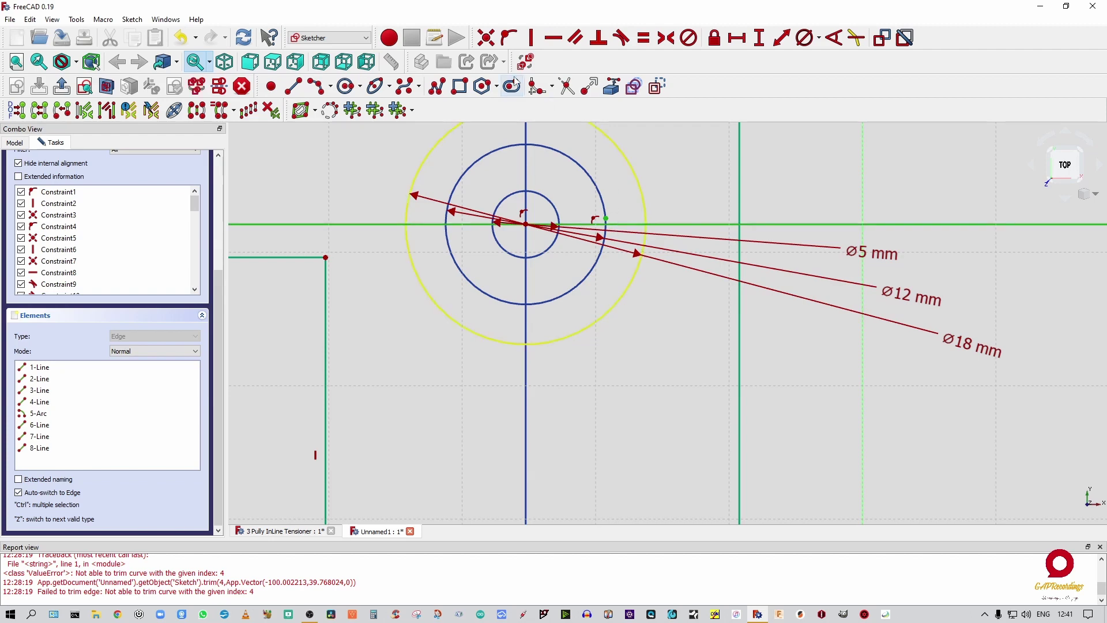
pyautogui.click(509, 37)
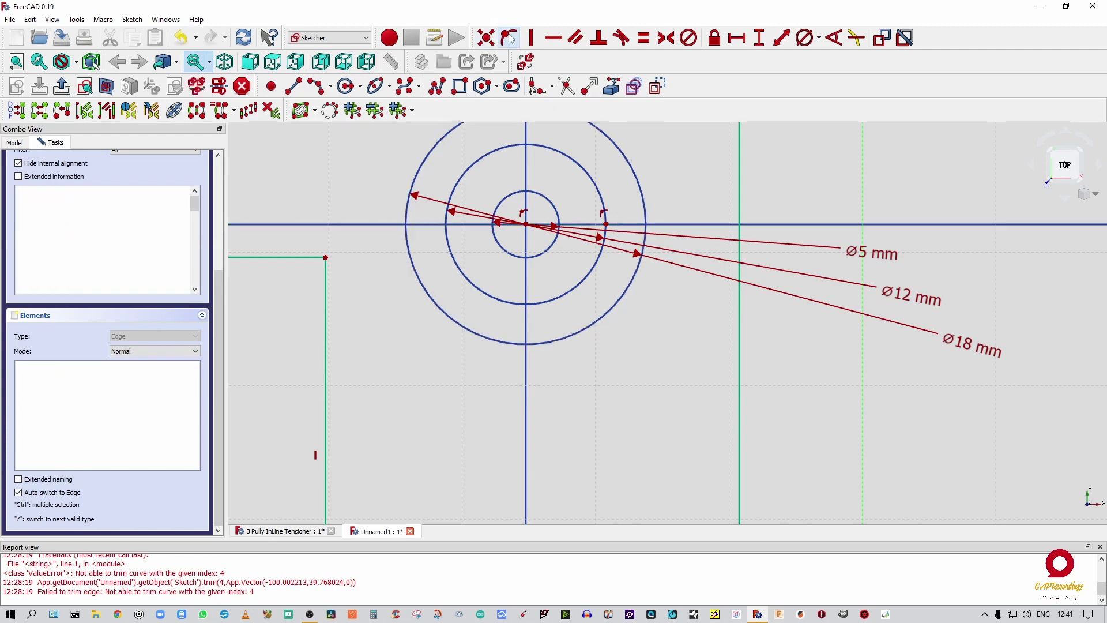
# Constrain the horizontal distance between the new point on the 12 mm circle and the origin to 26 mm, placing the dimension below the profile.
pyautogui.scroll(-5, 687, 366)
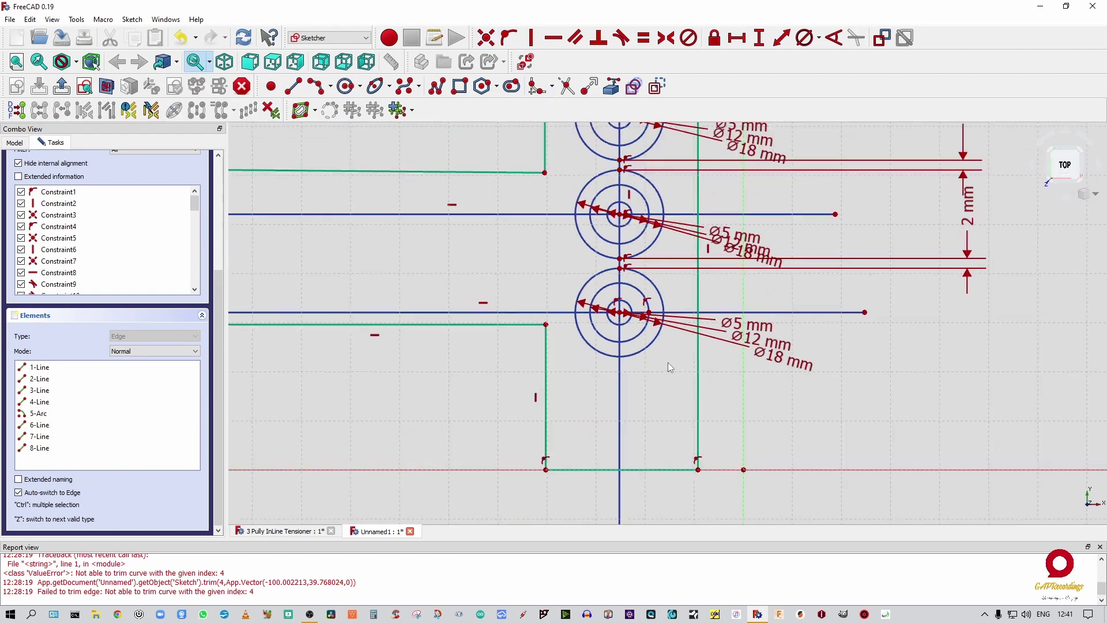
pyautogui.click(649, 315)
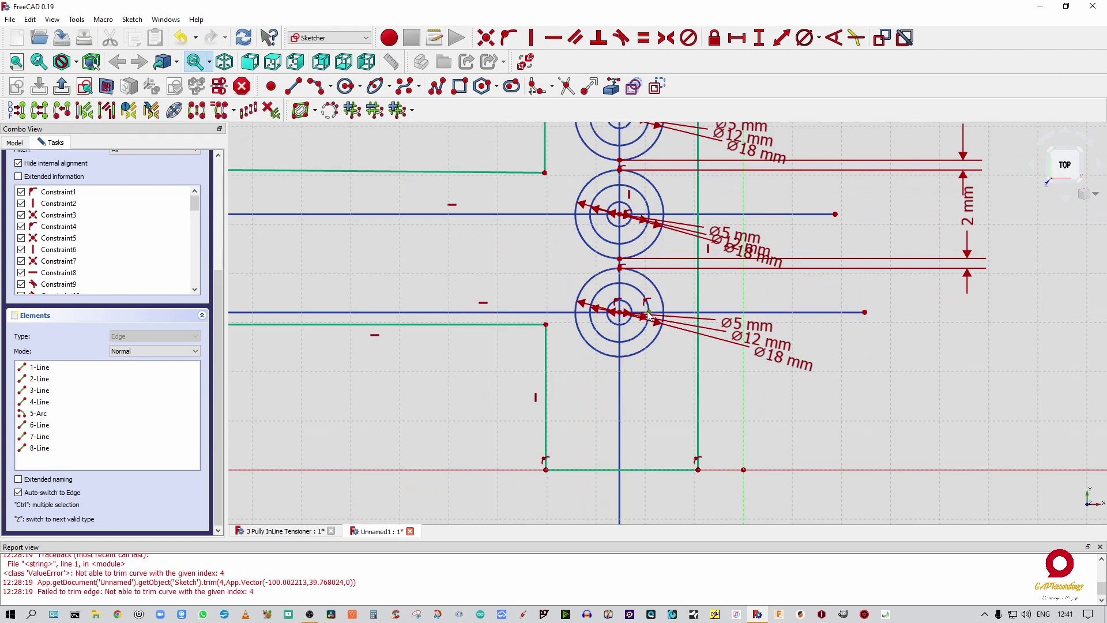
pyautogui.click(744, 469)
pyautogui.click(744, 39)
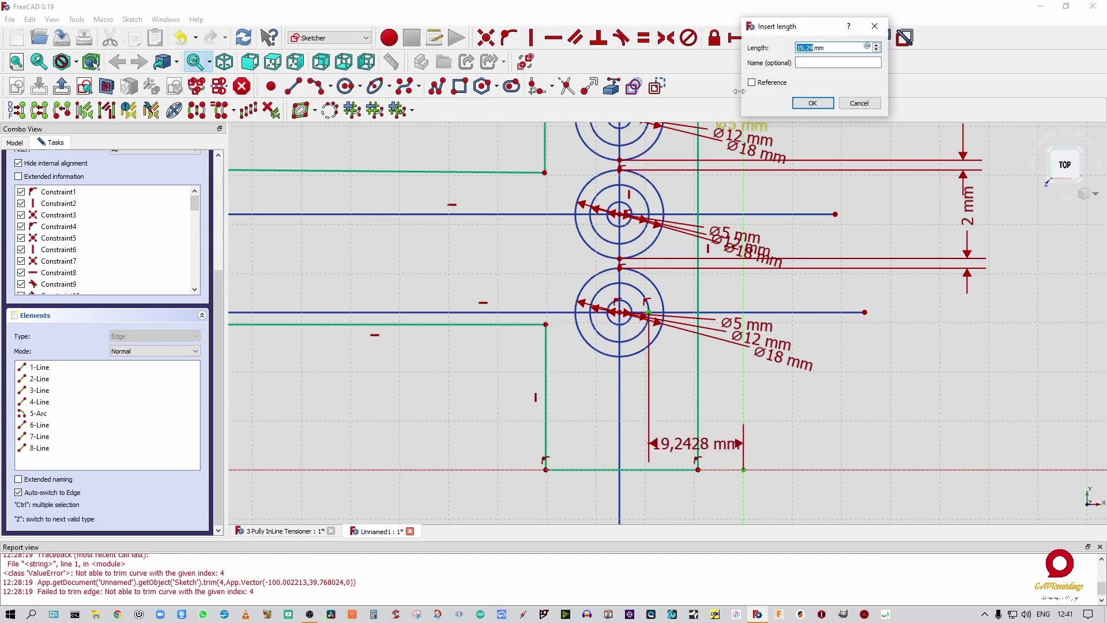
pyautogui.write('26')
pyautogui.press('Return')
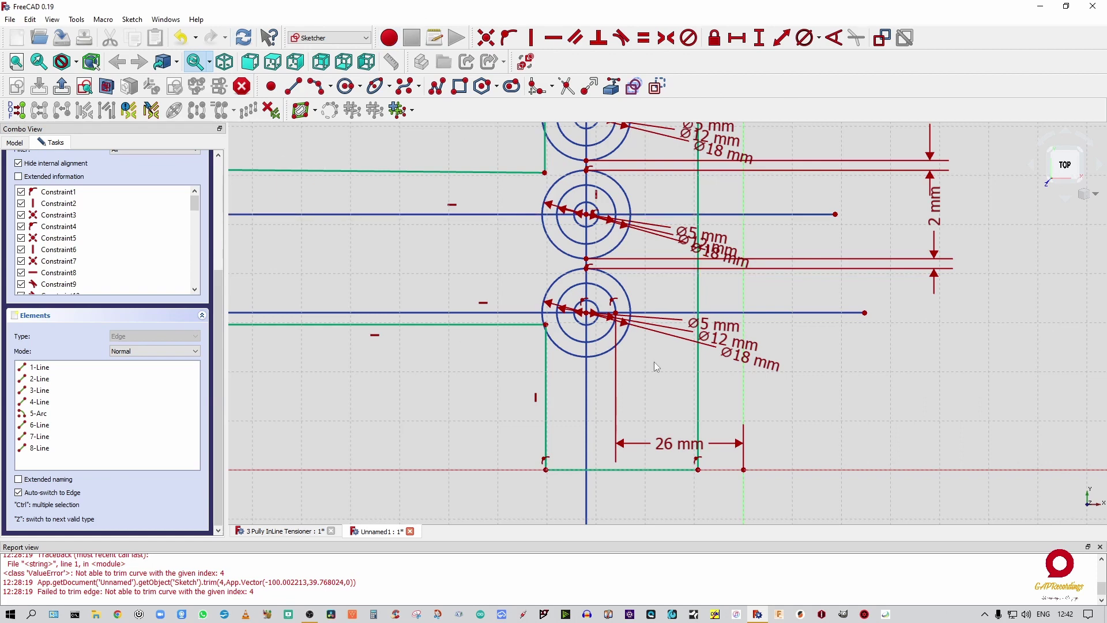
pyautogui.scroll(-2, 663, 442)
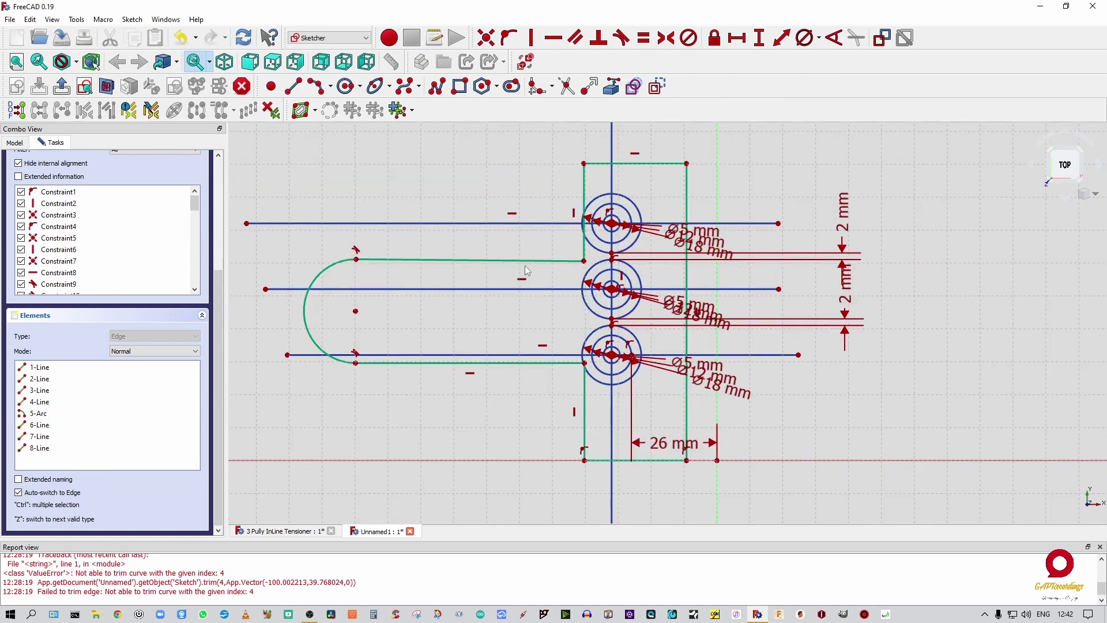
pyautogui.moveTo(667, 443); pyautogui.dragTo(681, 528)
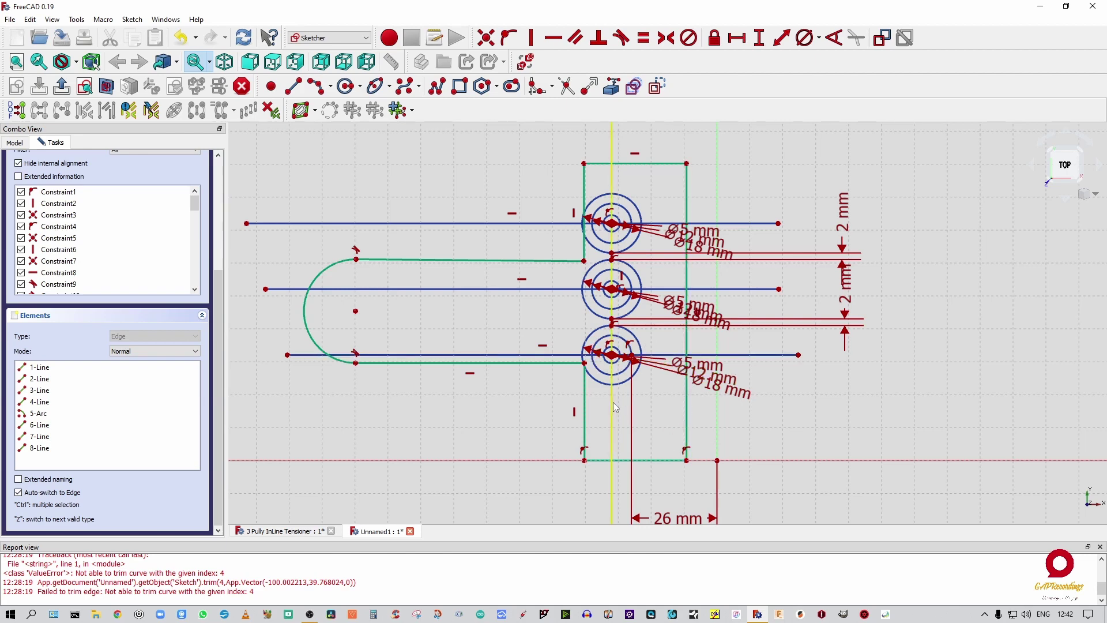
# Place a point at the bottom of the lowest set's 18 mm circle and constrain it coincident with the vertical centre line.
pyautogui.scroll(5, 613, 401)
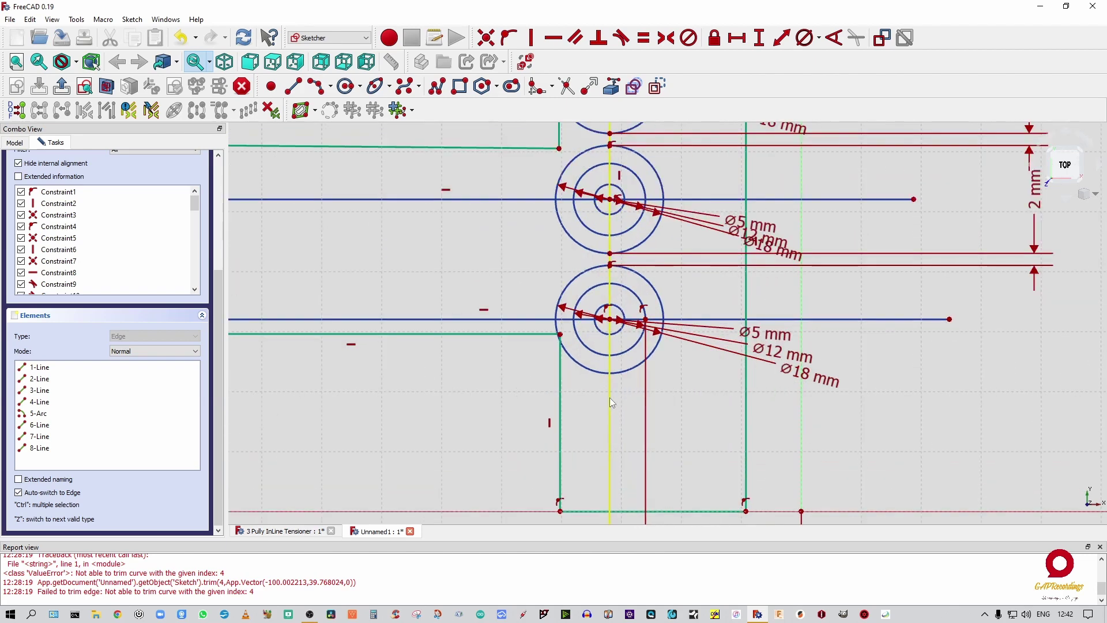
pyautogui.click(614, 368)
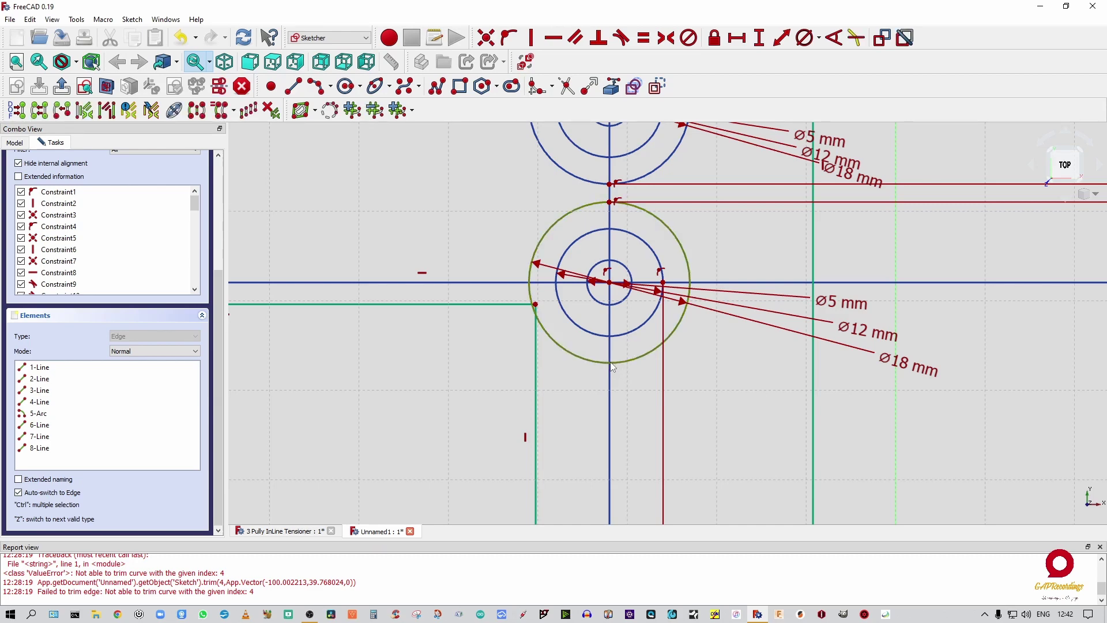
pyautogui.click(289, 87)
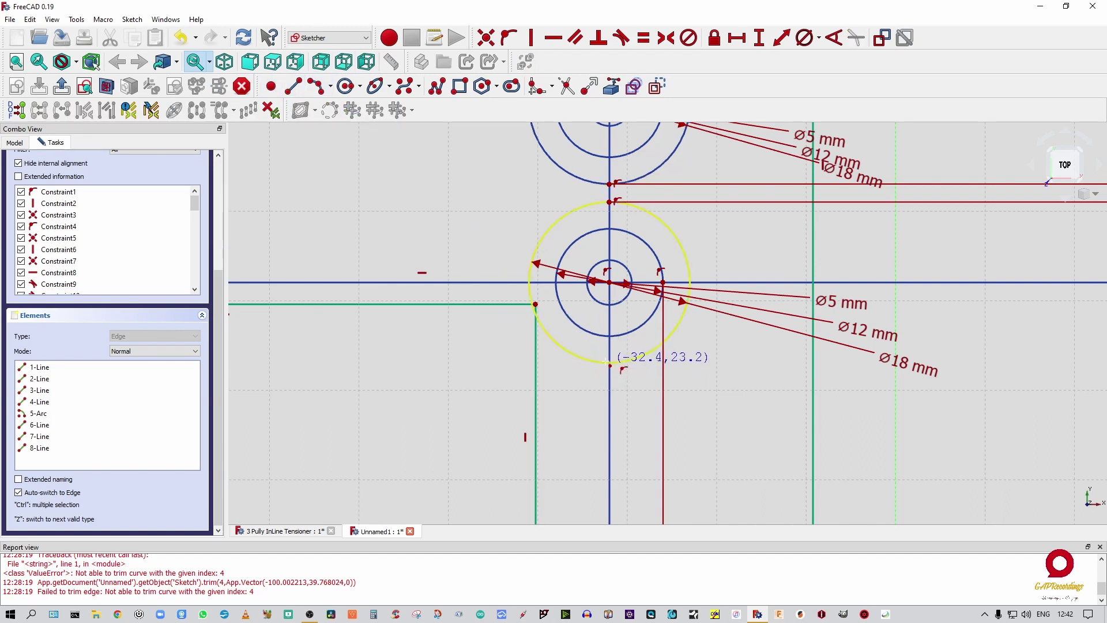
pyautogui.click(606, 362)
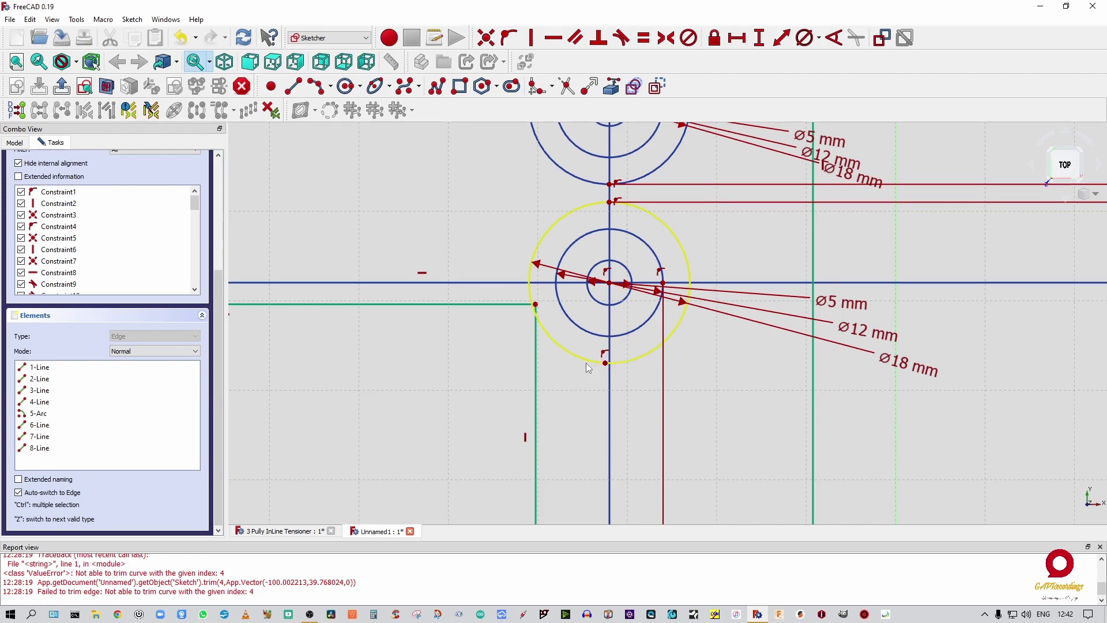
pyautogui.click(606, 364)
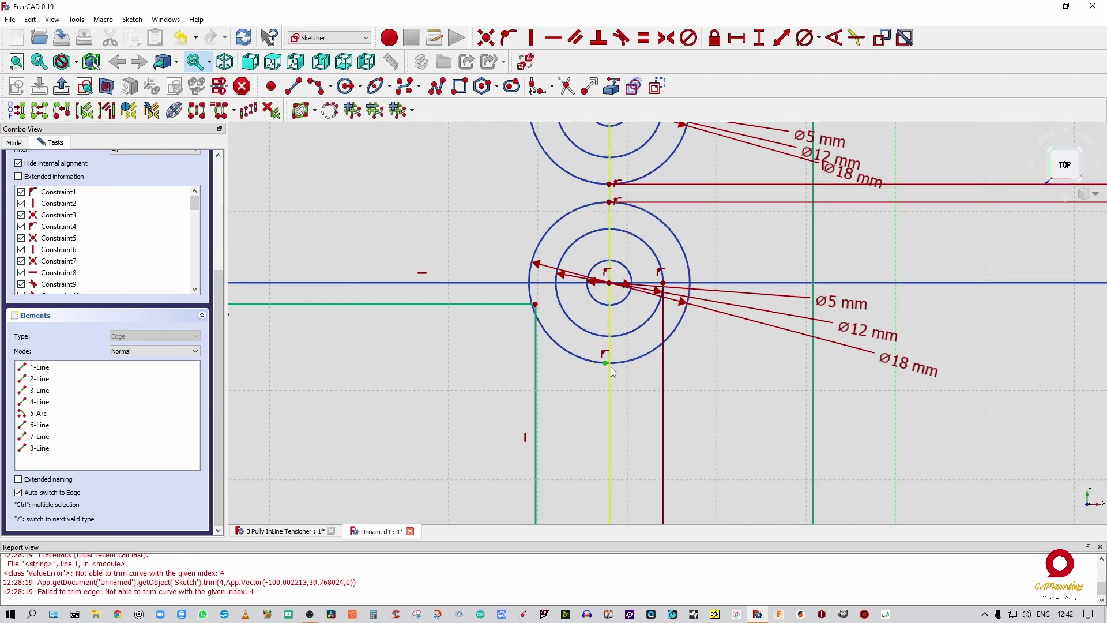
pyautogui.keyDown('ctrl'); pyautogui.click(609, 361); pyautogui.keyUp('ctrl')
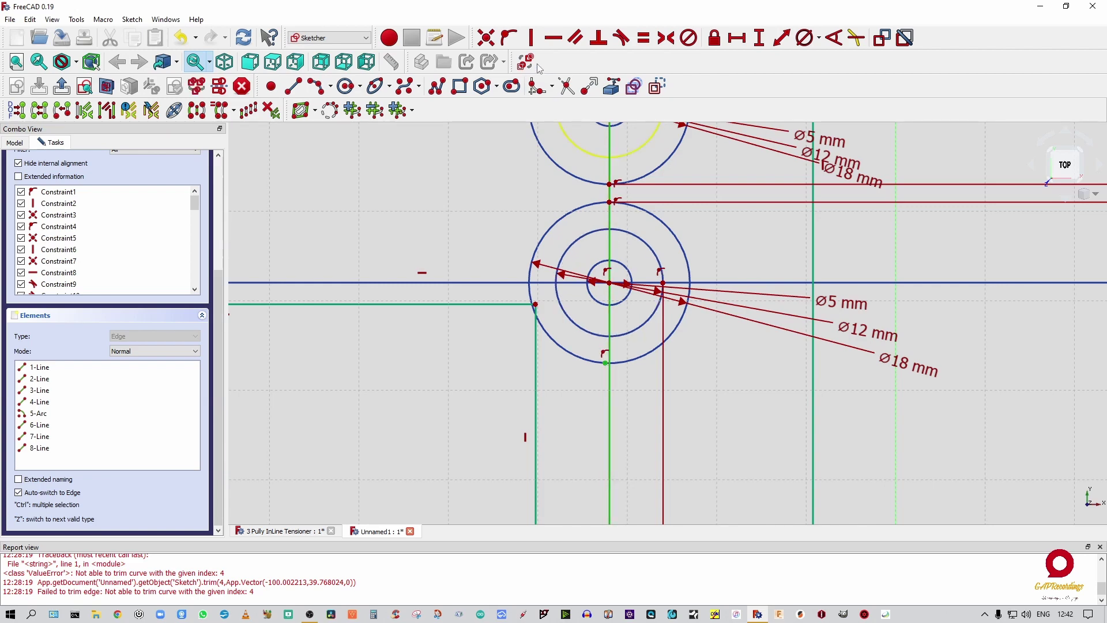
pyautogui.click(509, 38)
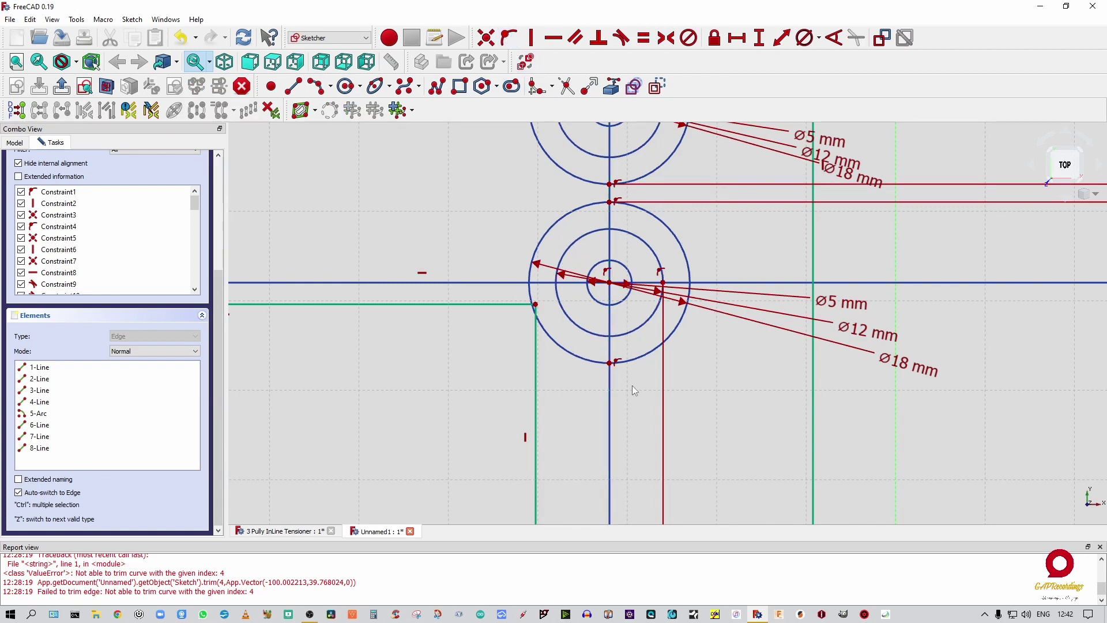
# Constrain the vertical distance from the lowest circle's bottom point to the profile's lower-left corner to 2 mm and move the dimension outside the profile.
pyautogui.scroll(-5, 635, 385)
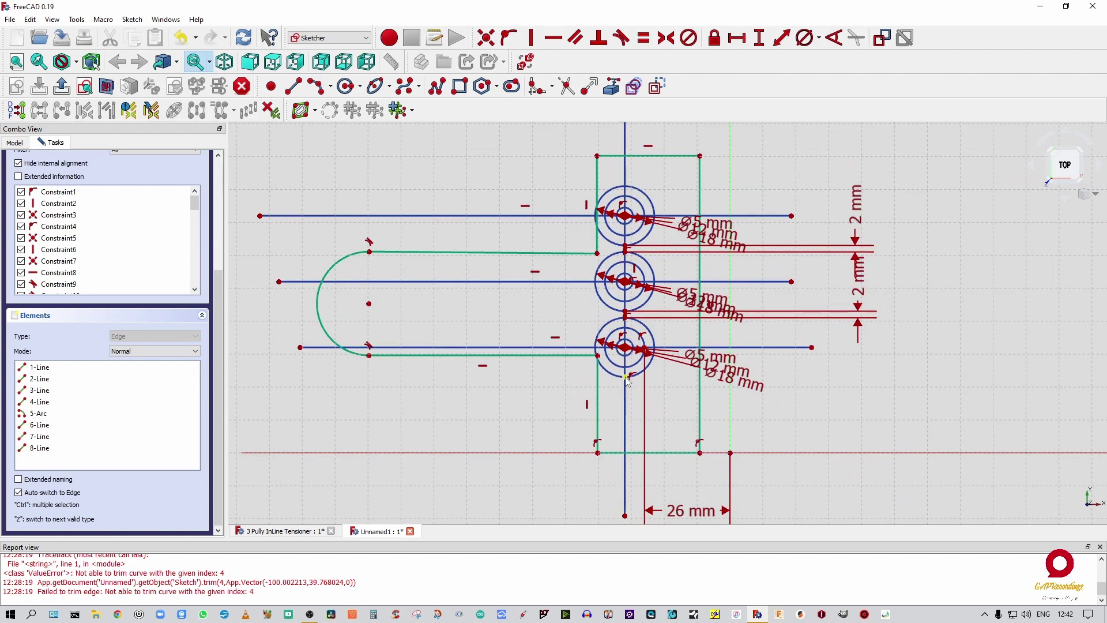
pyautogui.click(626, 377)
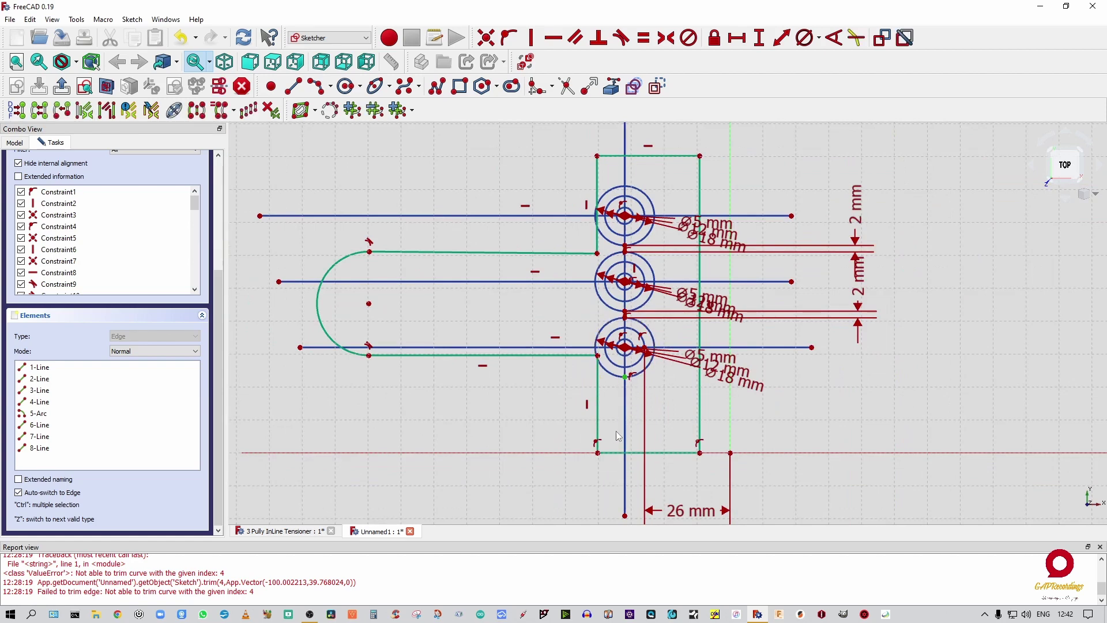
pyautogui.click(598, 454)
pyautogui.click(763, 39)
pyautogui.write('2mm')
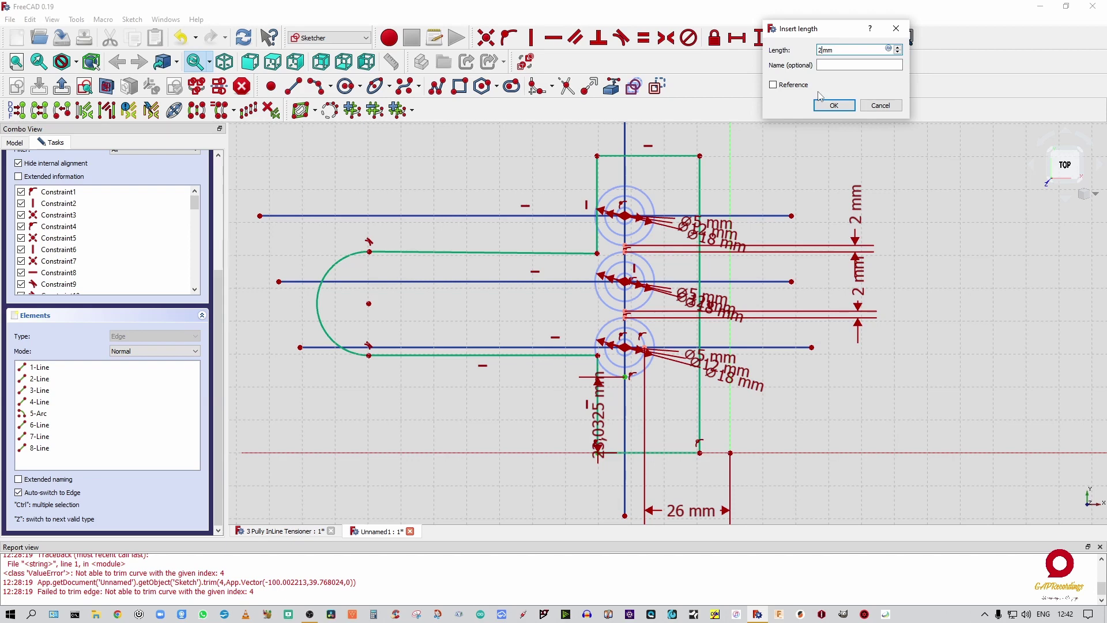
pyautogui.press('Return')
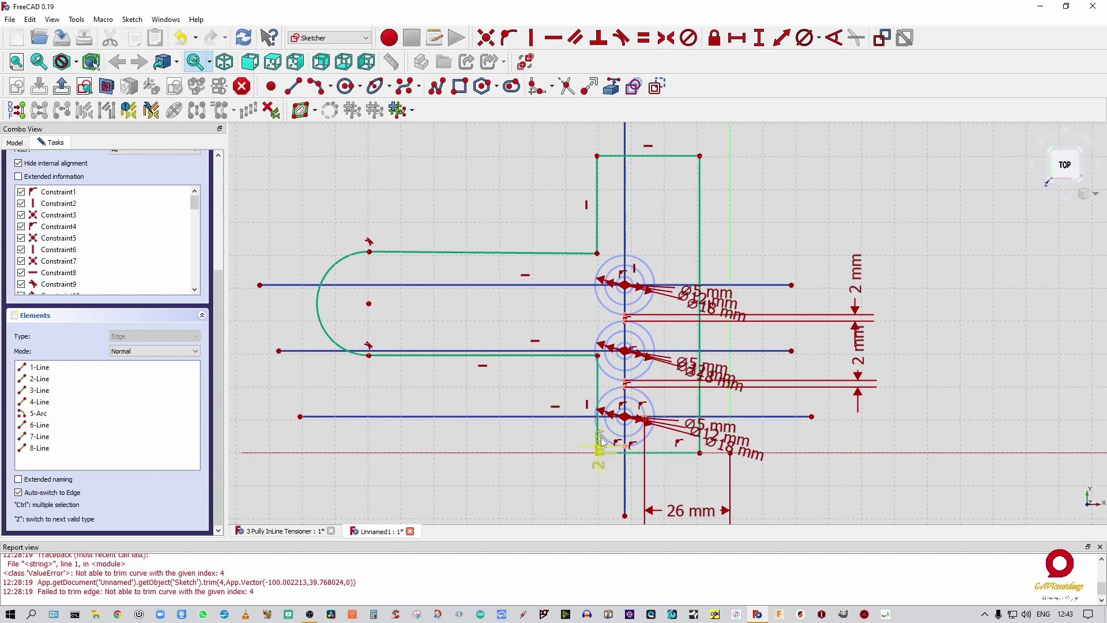
pyautogui.moveTo(600, 453)
pyautogui.mouseDown()
pyautogui.moveTo(601, 510)
pyautogui.moveTo(555, 507)
pyautogui.mouseUp()
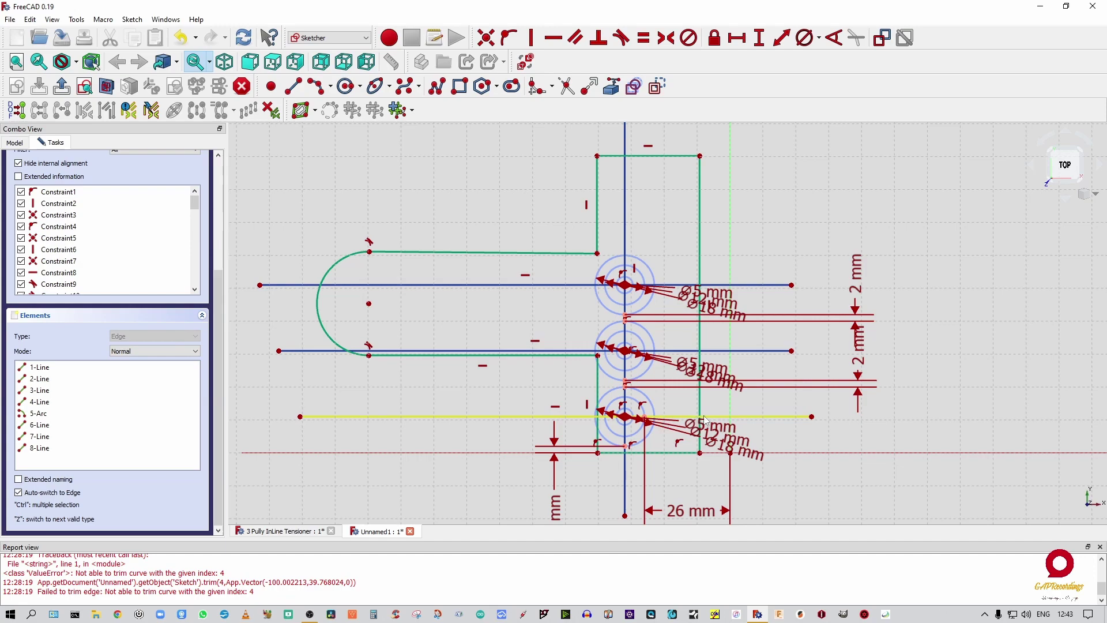
# Place a point on the right side of the lowest set's 18 mm circle and constrain it onto that set's horizontal centre line.
pyautogui.scroll(-2, 672, 419)
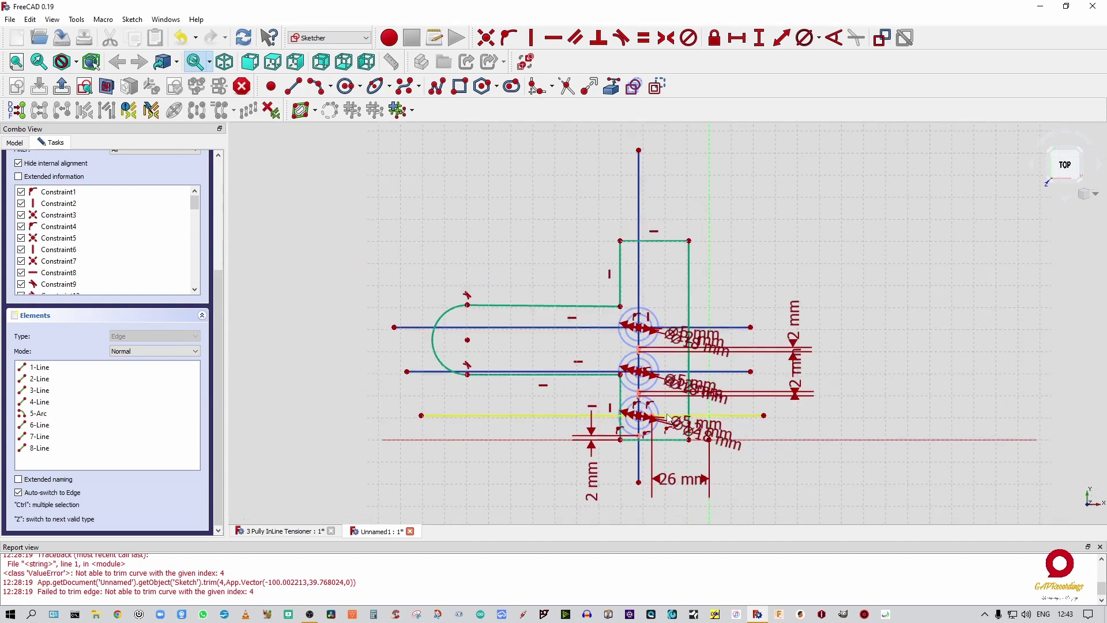
pyautogui.scroll(5, 663, 404)
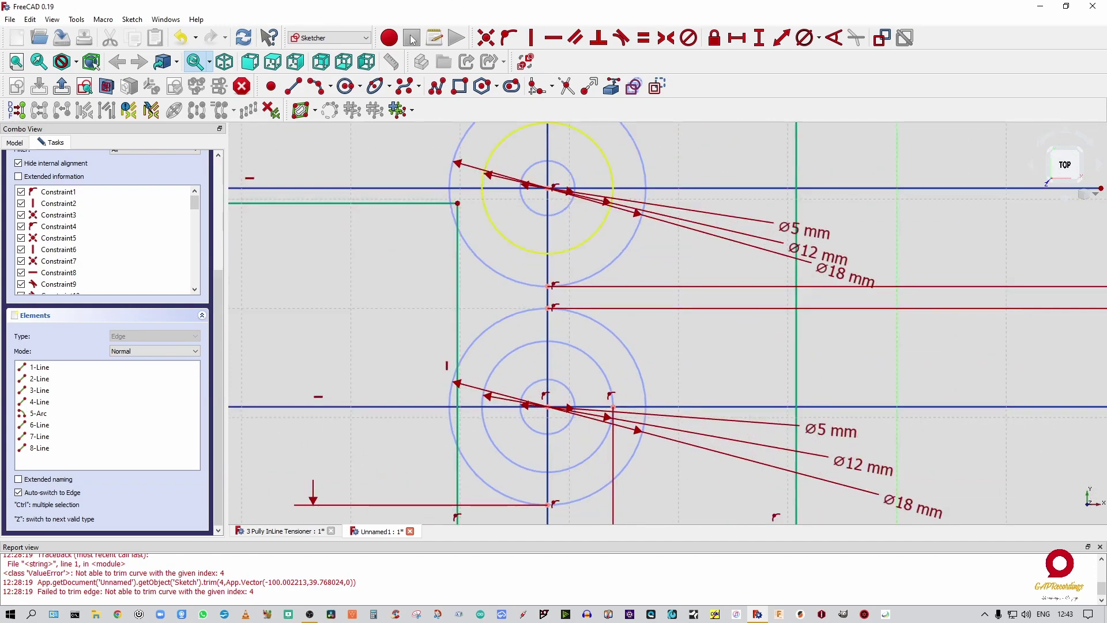
pyautogui.click(270, 86)
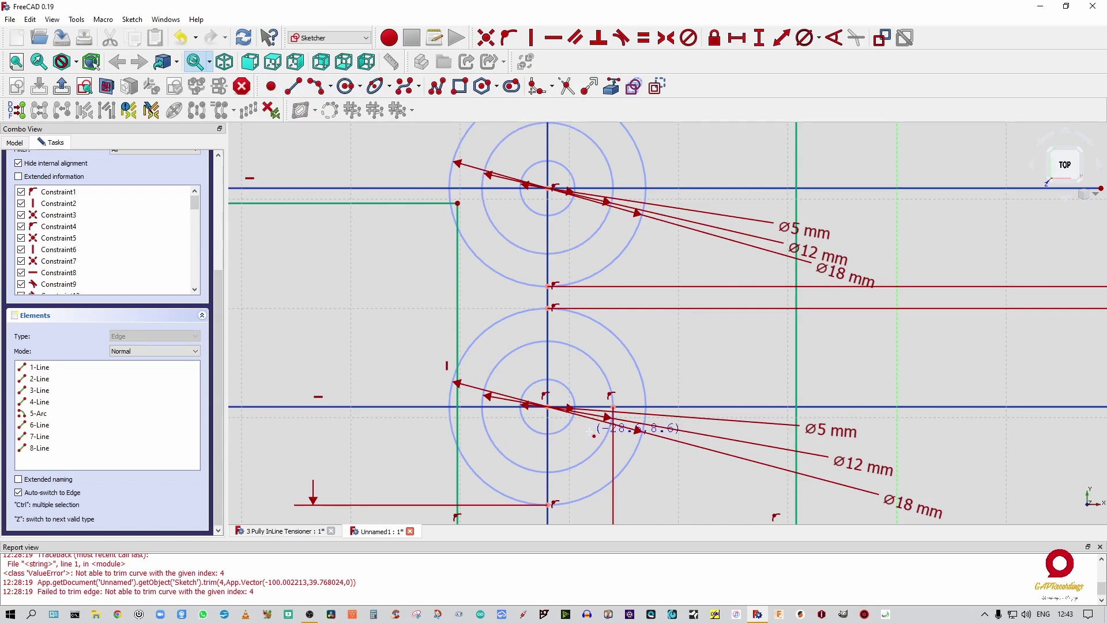
pyautogui.click(647, 404)
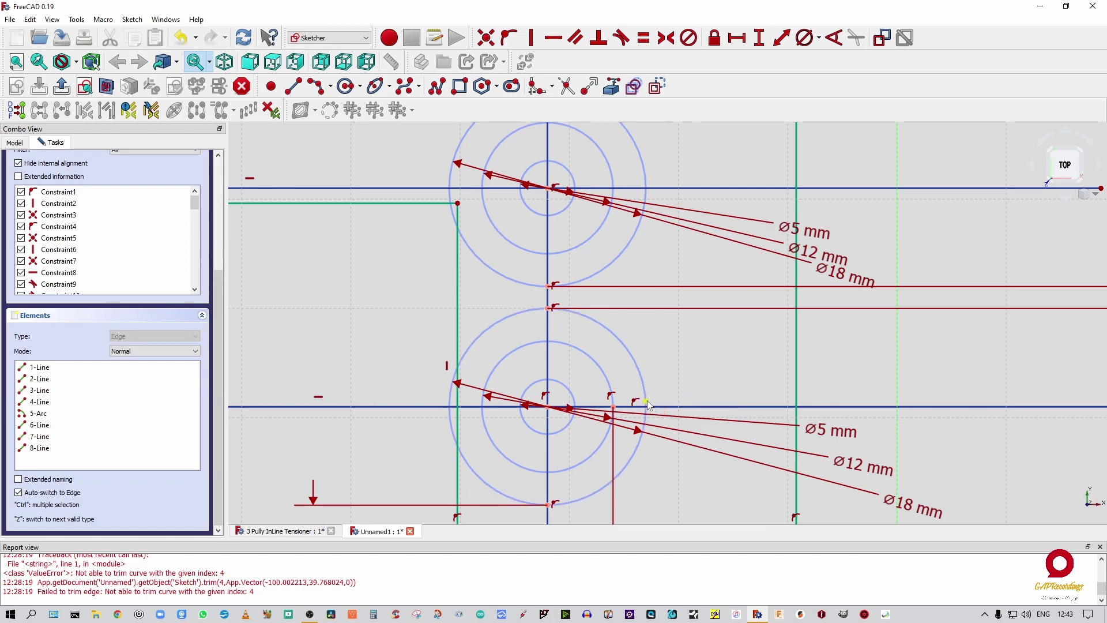
pyautogui.click(647, 402)
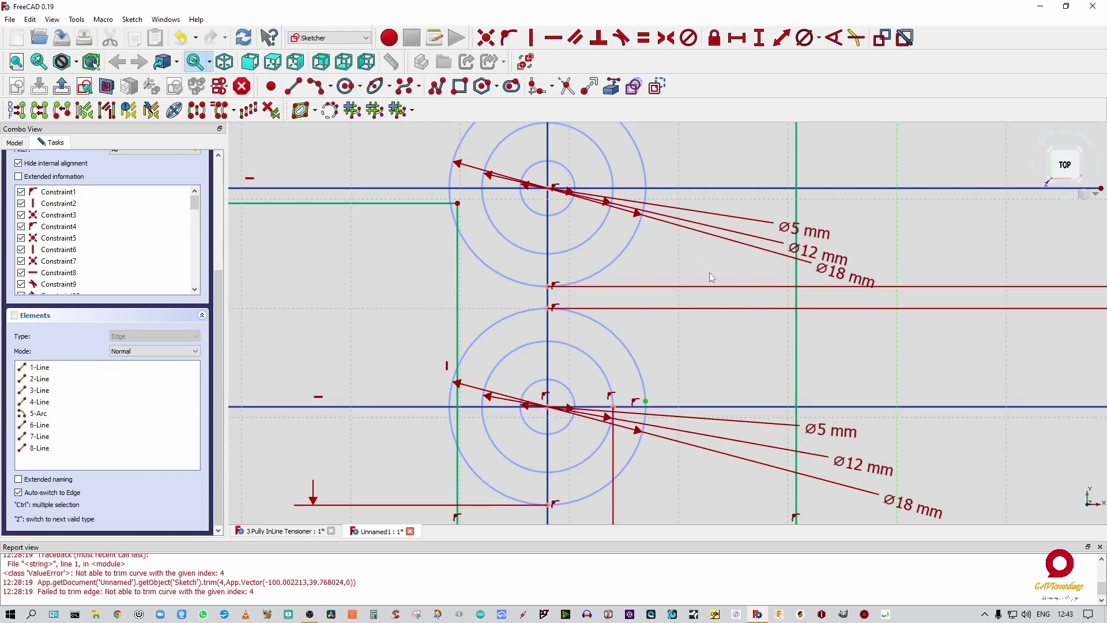
pyautogui.click(675, 408)
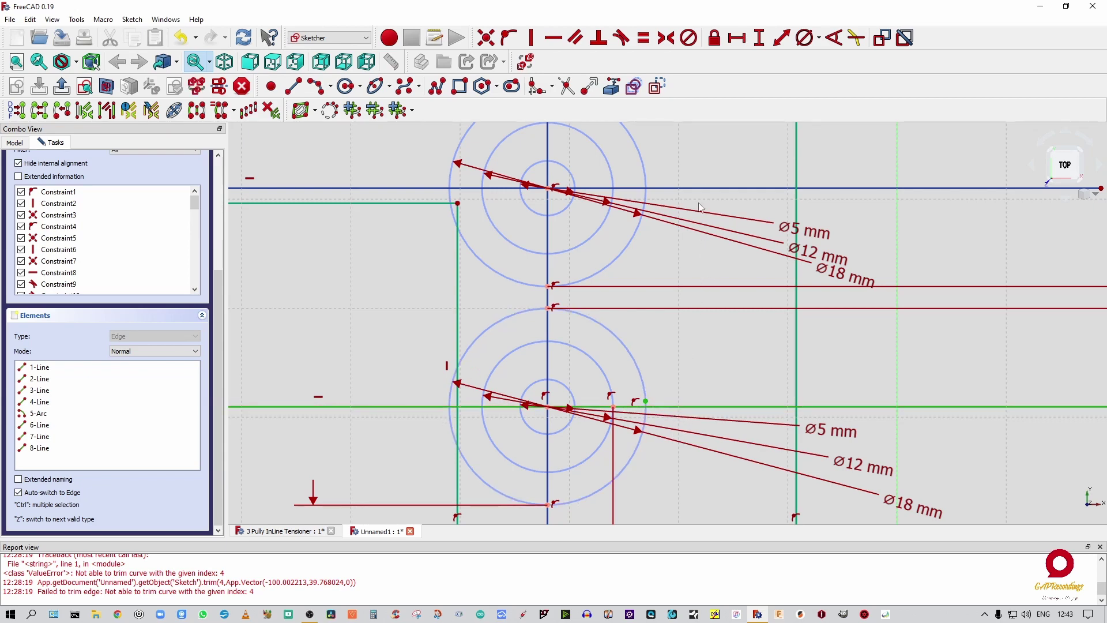
pyautogui.click(509, 38)
# Constrain the horizontal distance between the new point on the 18 mm circle and the profile's lower-right corner to 2 mm.
pyautogui.scroll(-4, 699, 358)
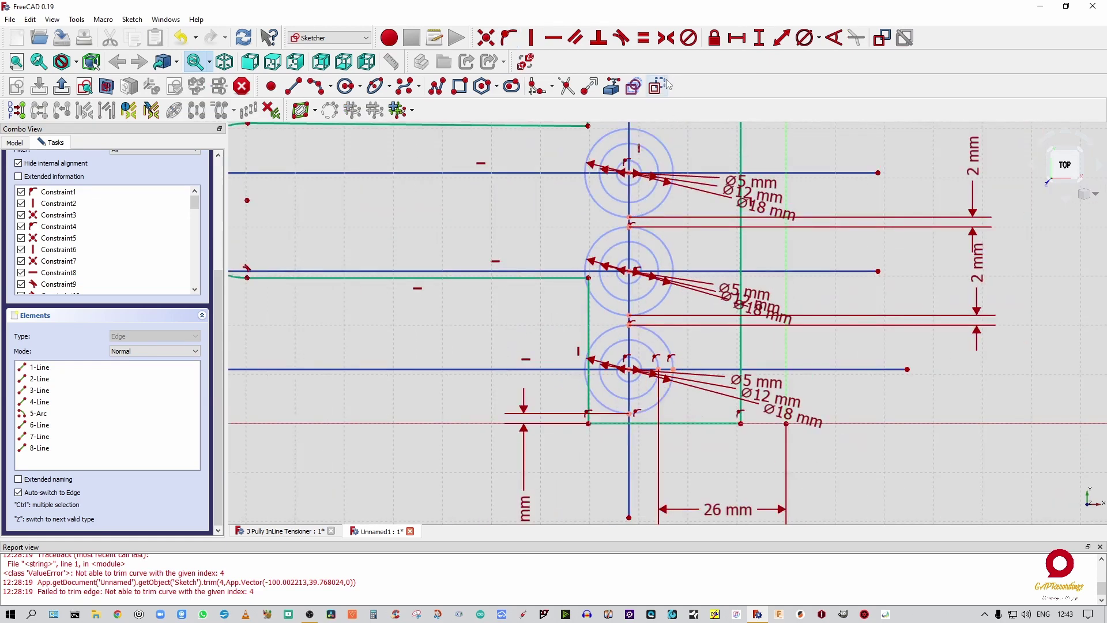
pyautogui.click(674, 369)
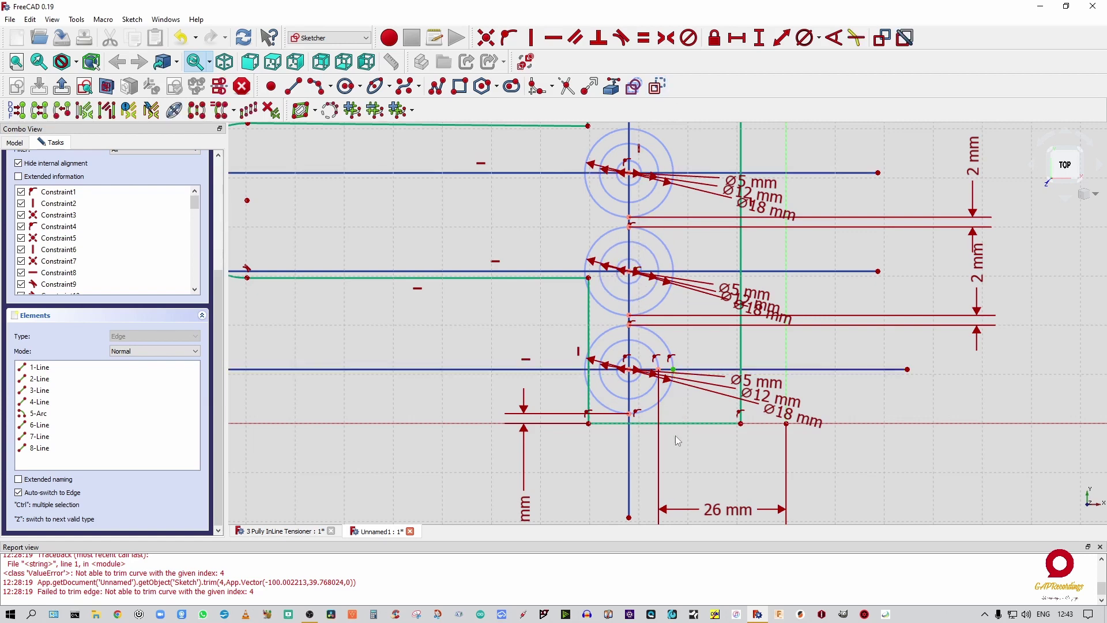
pyautogui.click(742, 425)
pyautogui.click(738, 38)
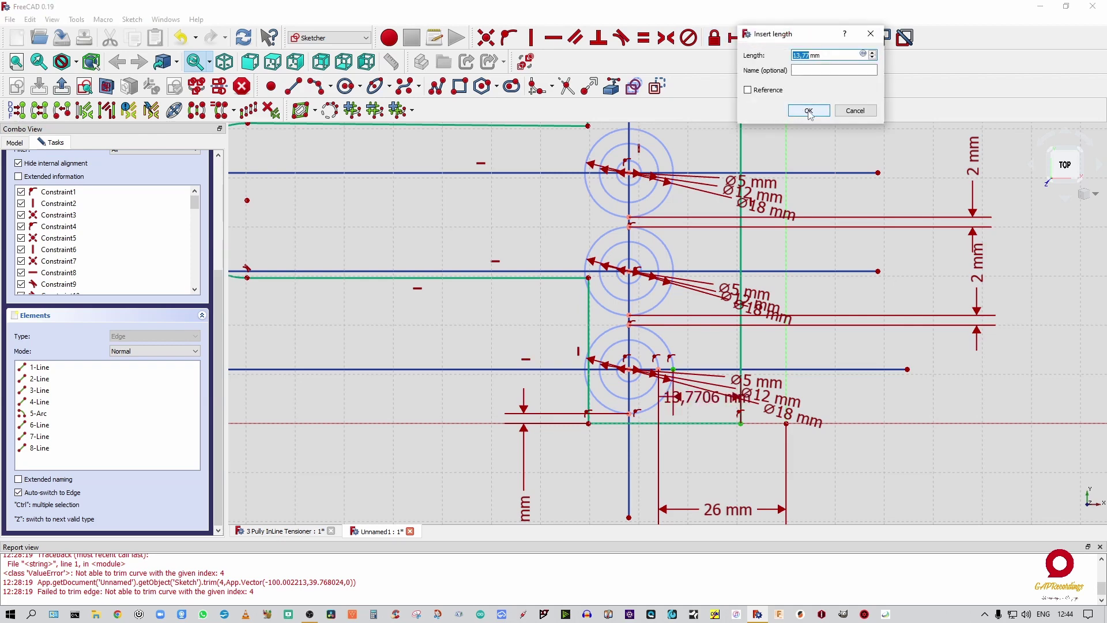
pyautogui.write('2')
pyautogui.press('Return')
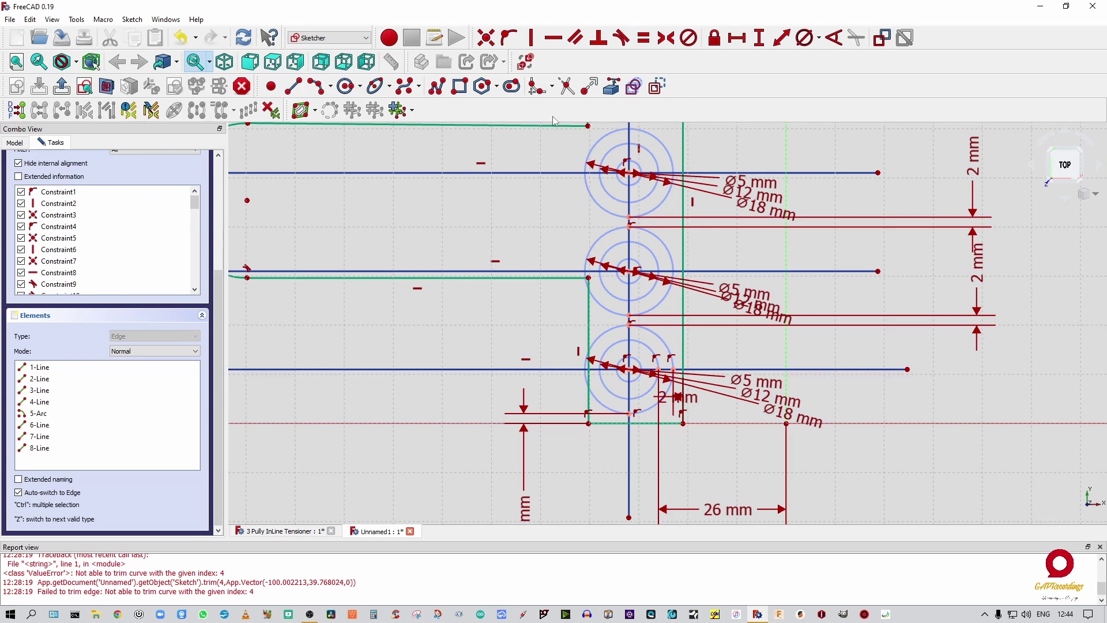
# Pull the profile's lower-left vertical edge outward, then constrain a new point on the lowest 18 mm circle's left side to the horizontal centre line.
pyautogui.scroll(-2, 577, 442)
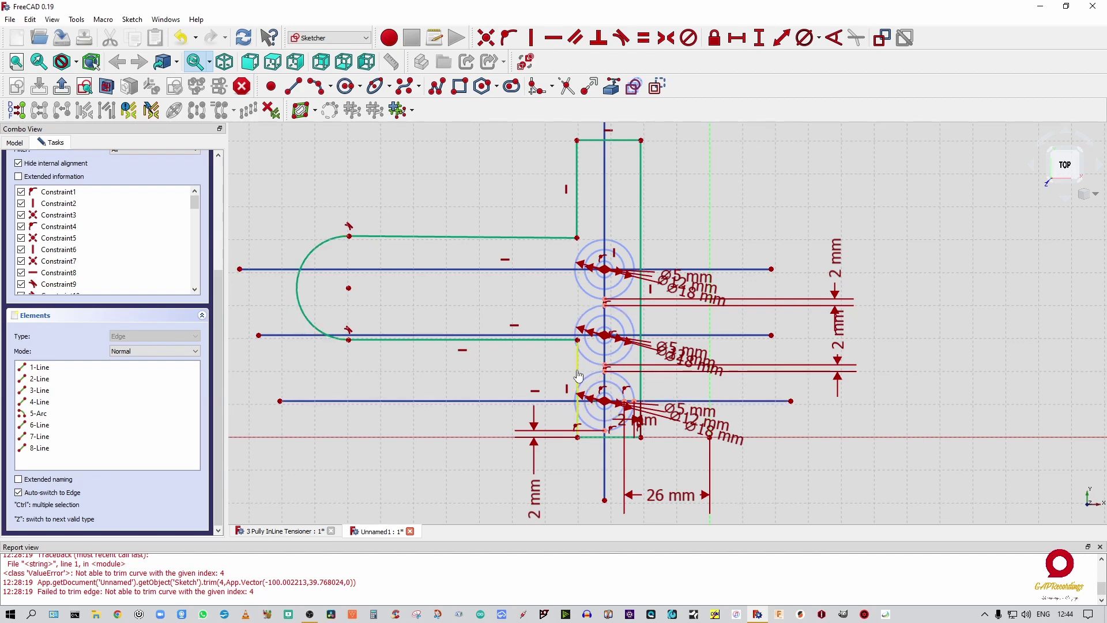
pyautogui.moveTo(581, 375); pyautogui.dragTo(545, 378)
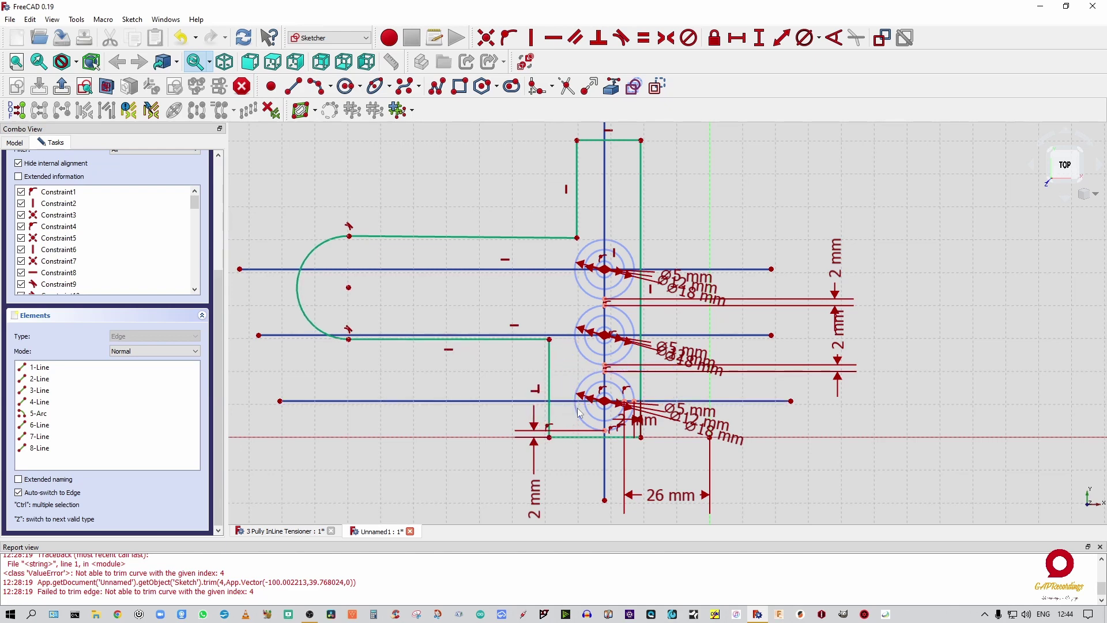
pyautogui.scroll(4, 567, 398)
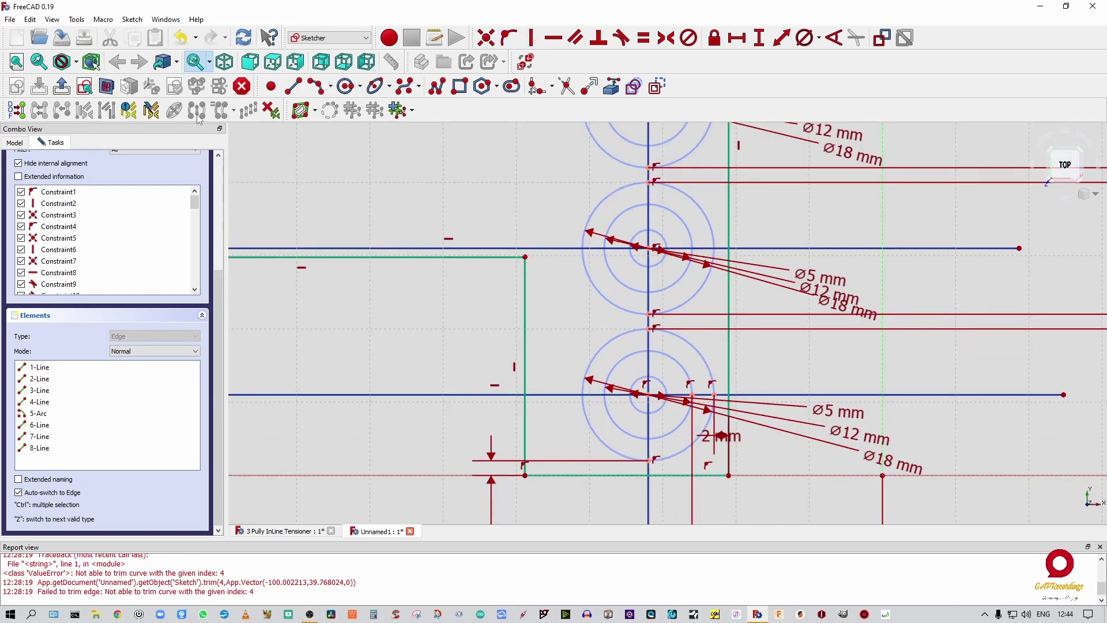
pyautogui.click(271, 87)
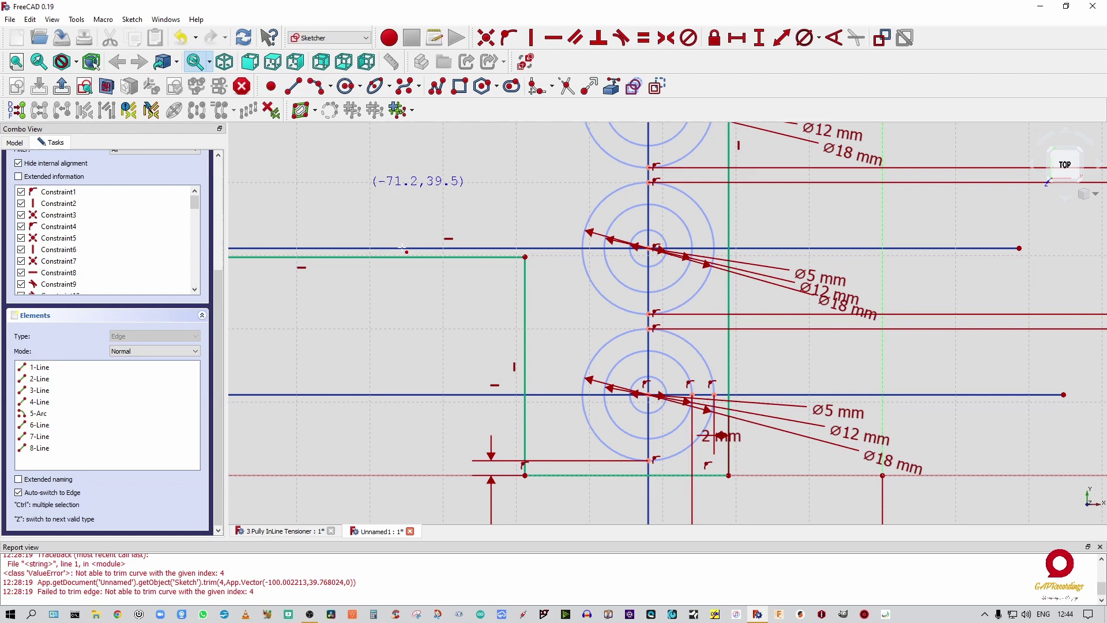
pyautogui.click(582, 390)
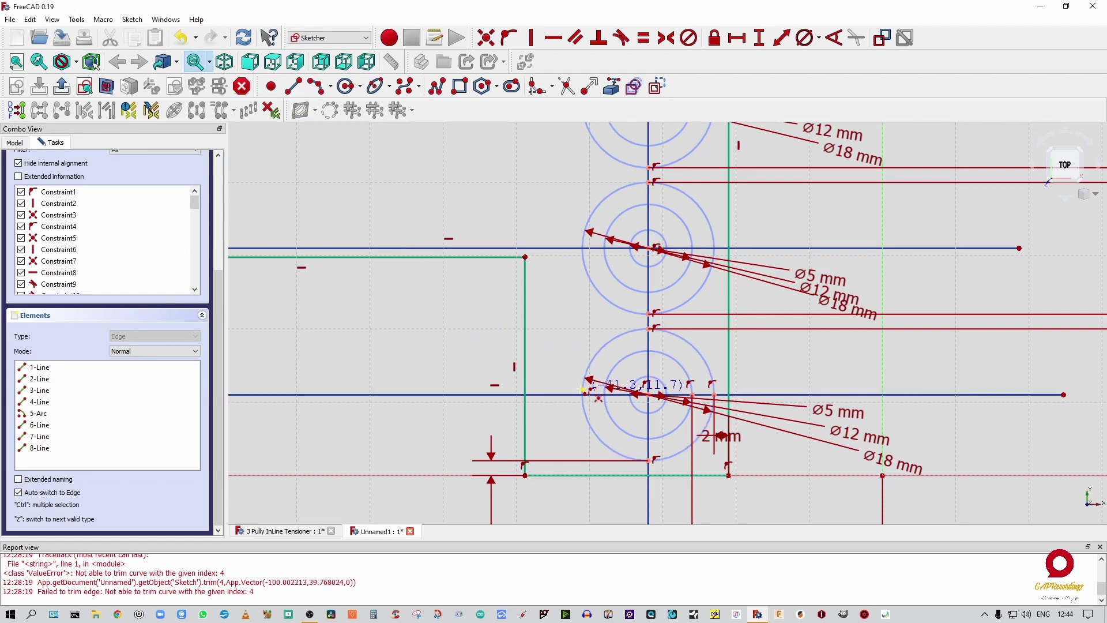
pyautogui.rightClick(590, 393)
pyautogui.click(582, 391)
pyautogui.click(572, 398)
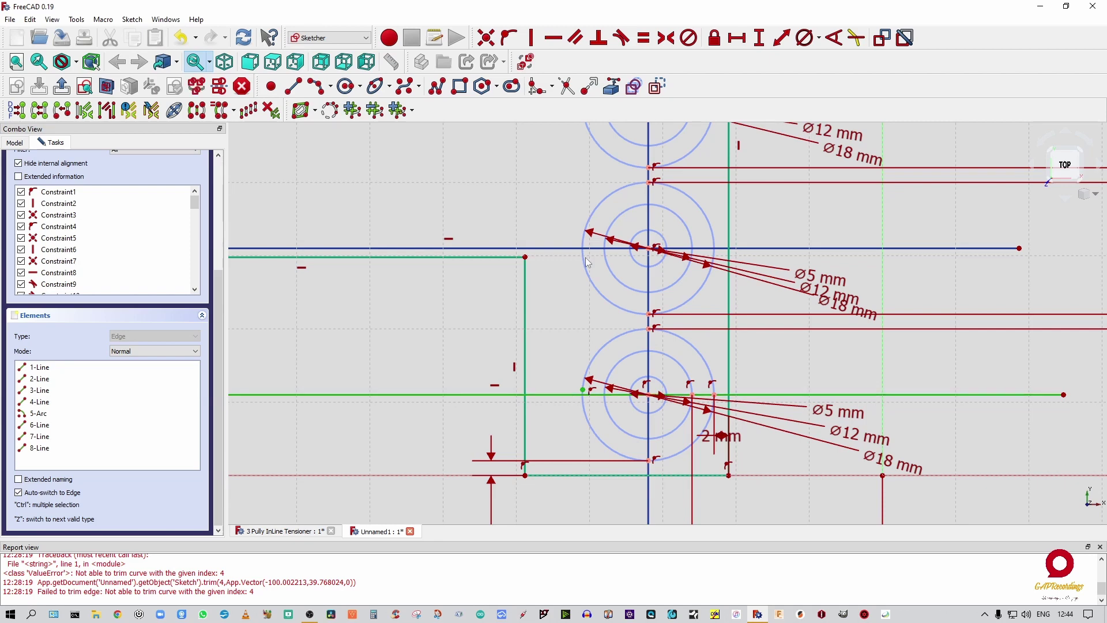
pyautogui.click(511, 39)
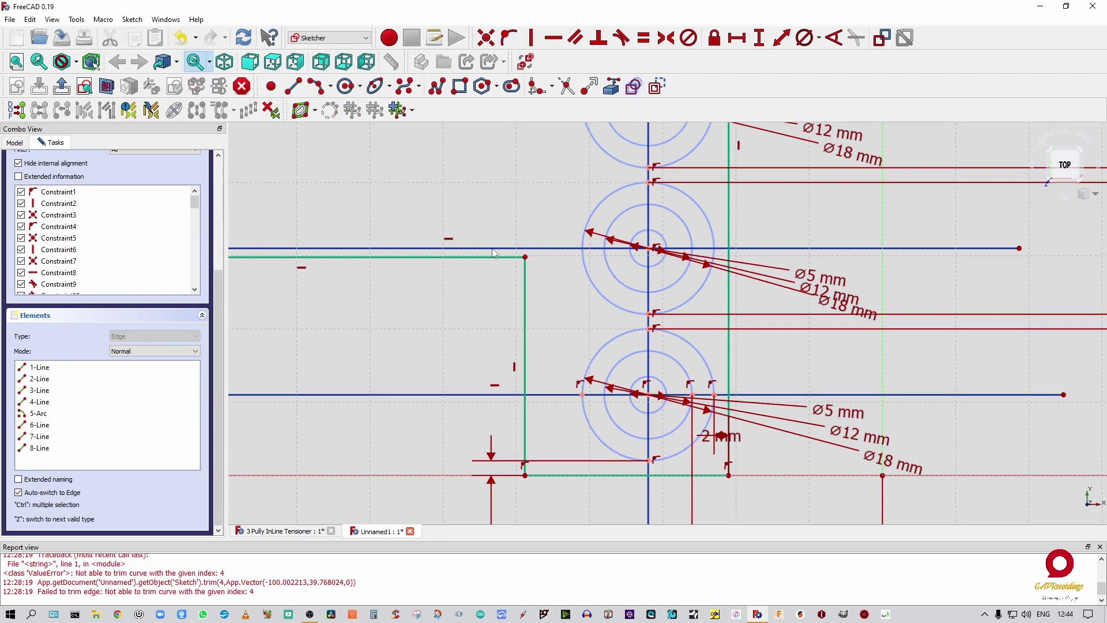
# Constrain the horizontal distance between the lowest circle's left point and the profile's lower-left corner to 2 mm.
pyautogui.click(584, 396)
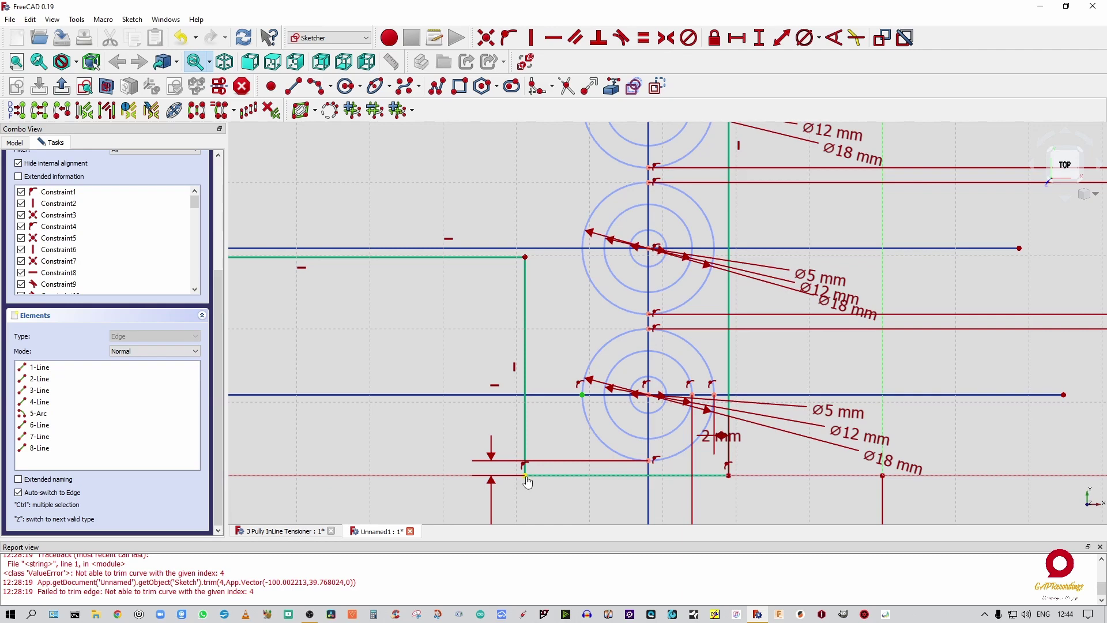
pyautogui.click(527, 479)
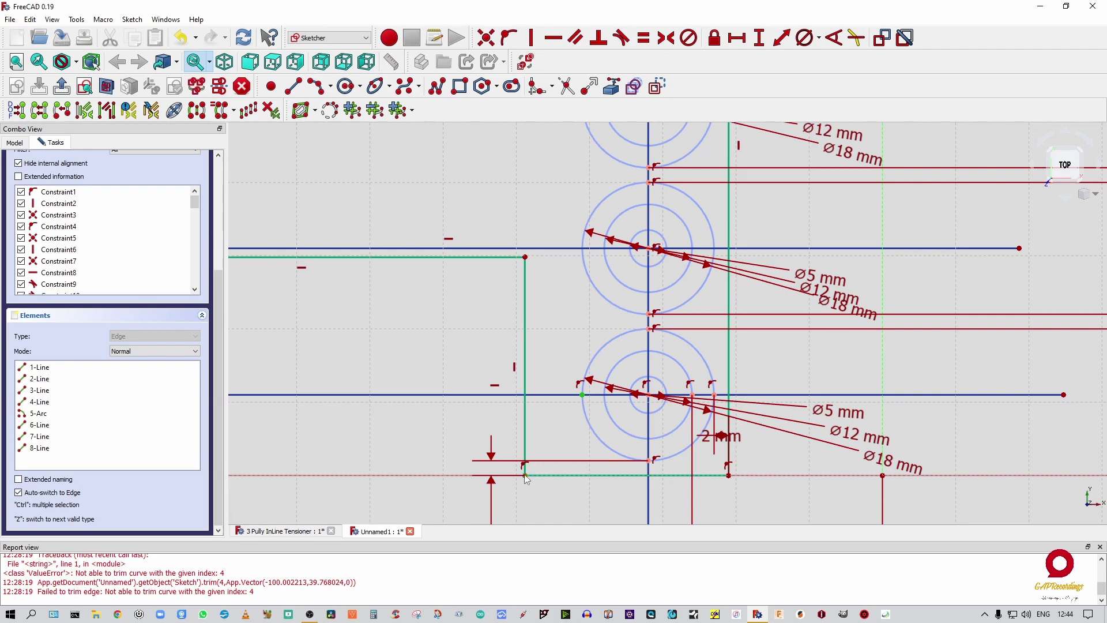
pyautogui.click(737, 38)
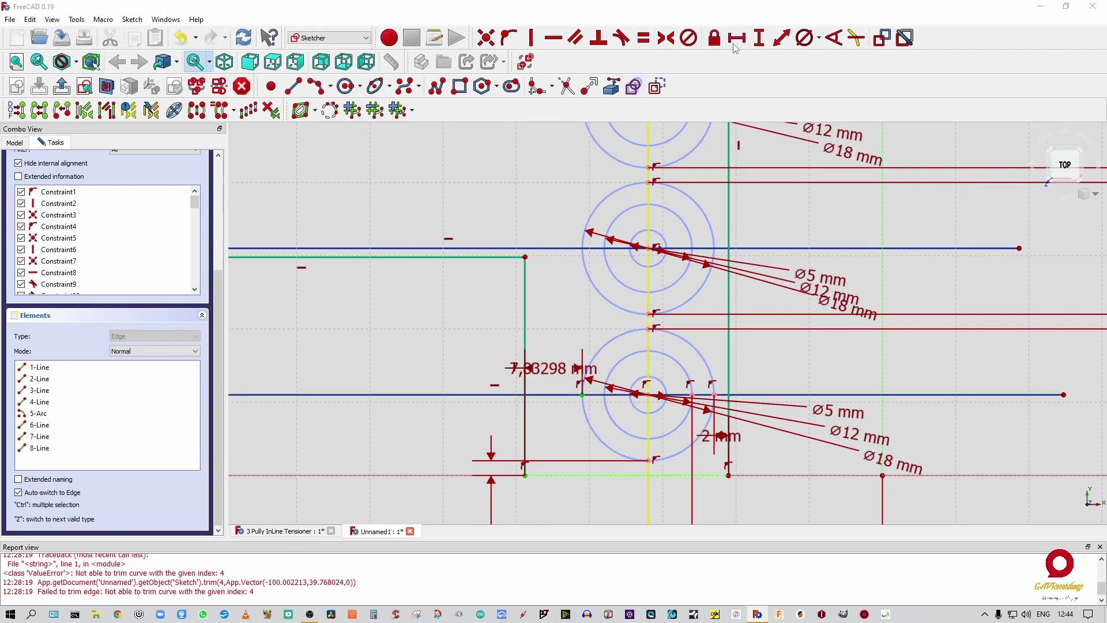
pyautogui.write('2')
pyautogui.press('Return')
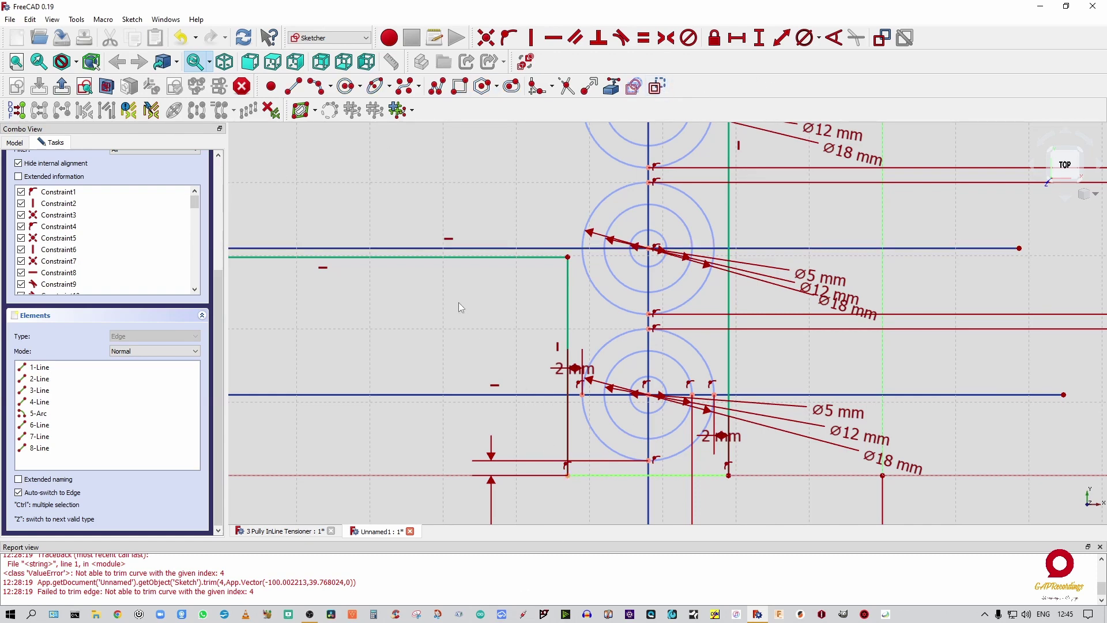
# Move both 2 mm horizontal dimensions of the lowest circle set below the profile, beneath the 26 mm dimension.
pyautogui.scroll(-4, 460, 307)
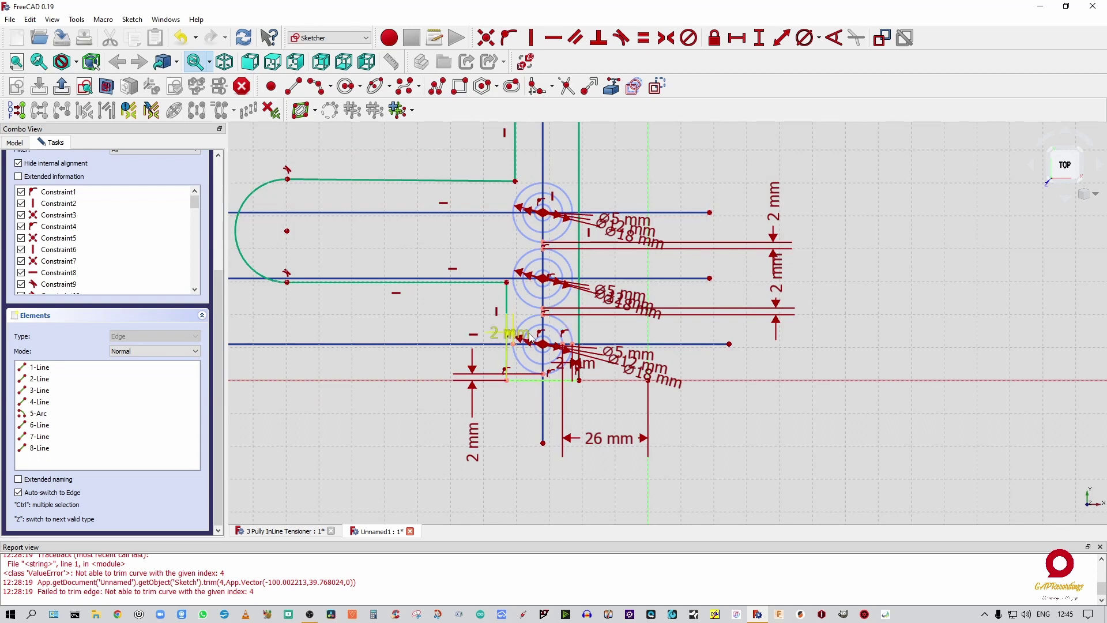
pyautogui.moveTo(529, 339); pyautogui.dragTo(424, 479)
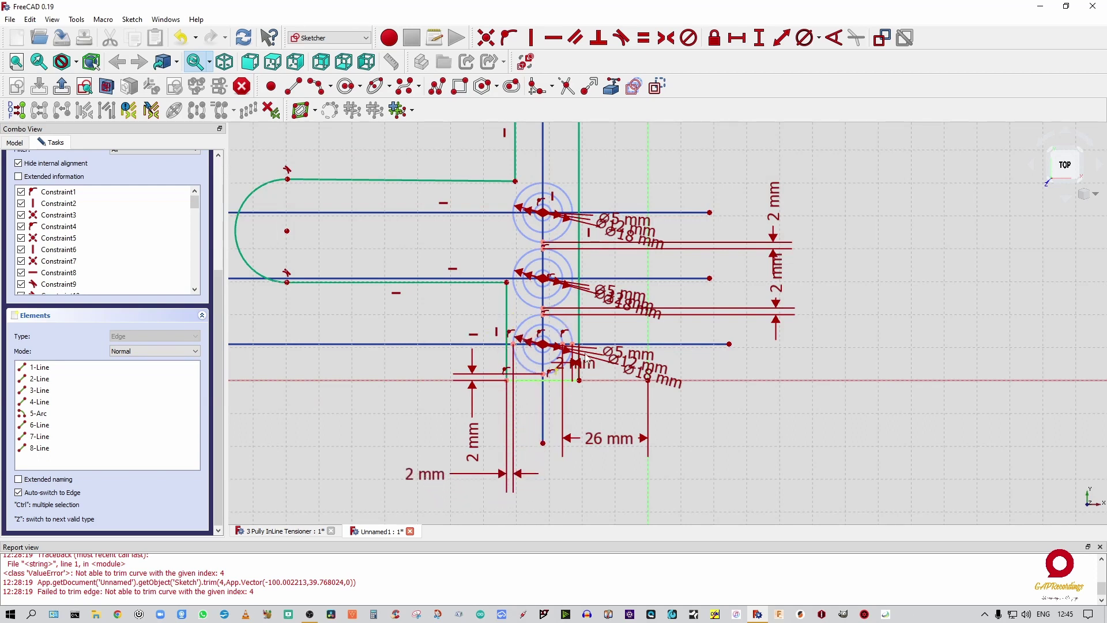
pyautogui.moveTo(588, 371); pyautogui.dragTo(630, 479)
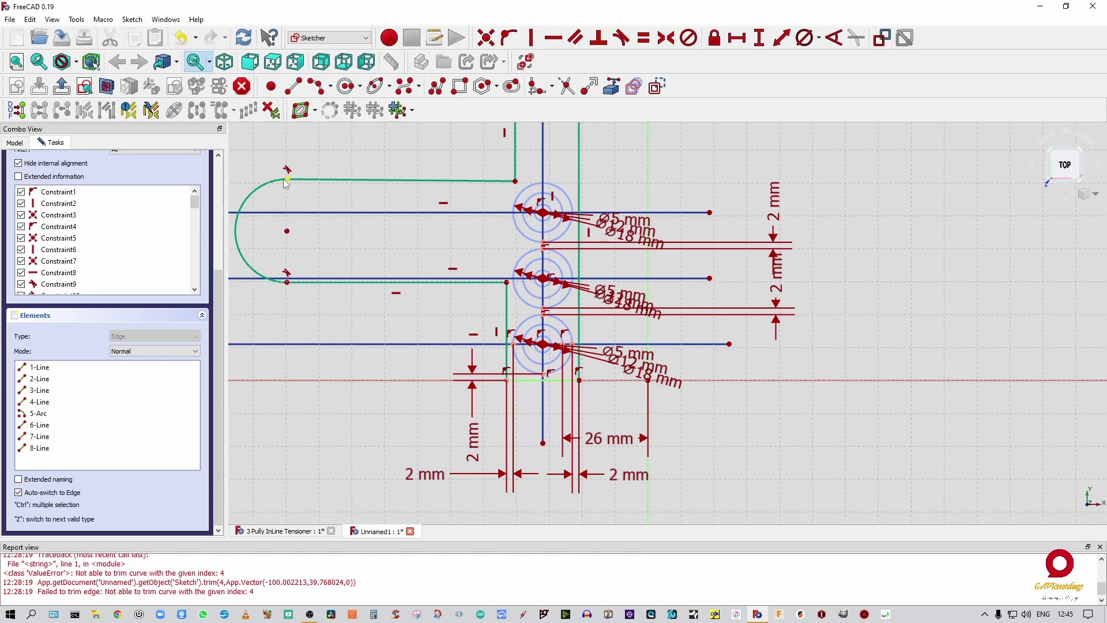
# Constrain the two endpoints of the profile's rounded end arc to be symmetric about the middle set's horizontal centre line.
pyautogui.scroll(3, 387, 333)
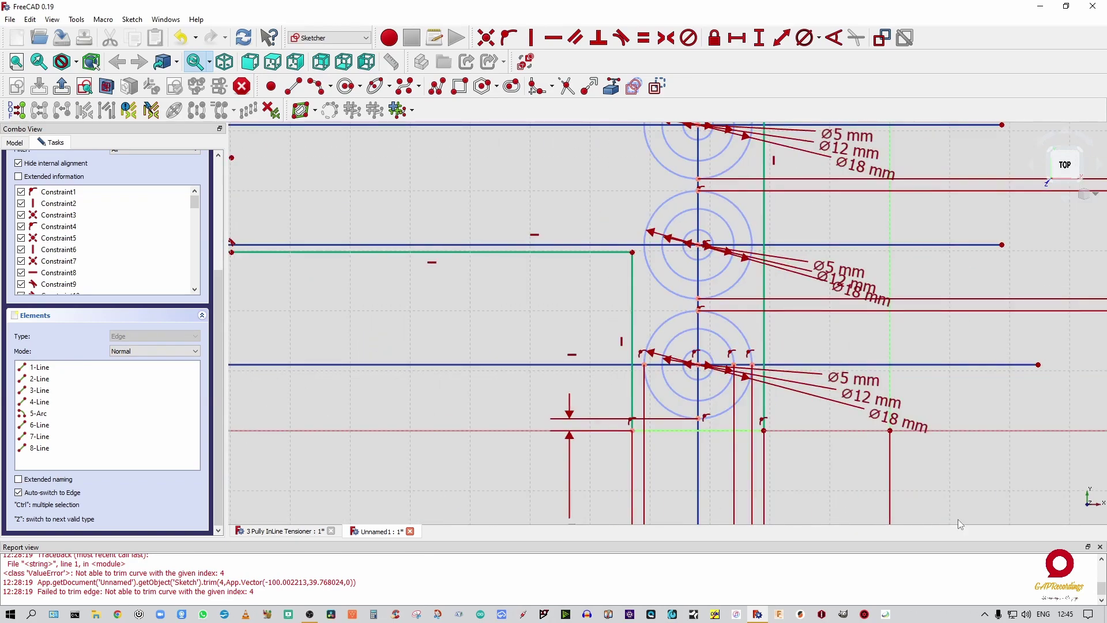
pyautogui.scroll(-2, 328, 285)
pyautogui.scroll(-2, 338, 298)
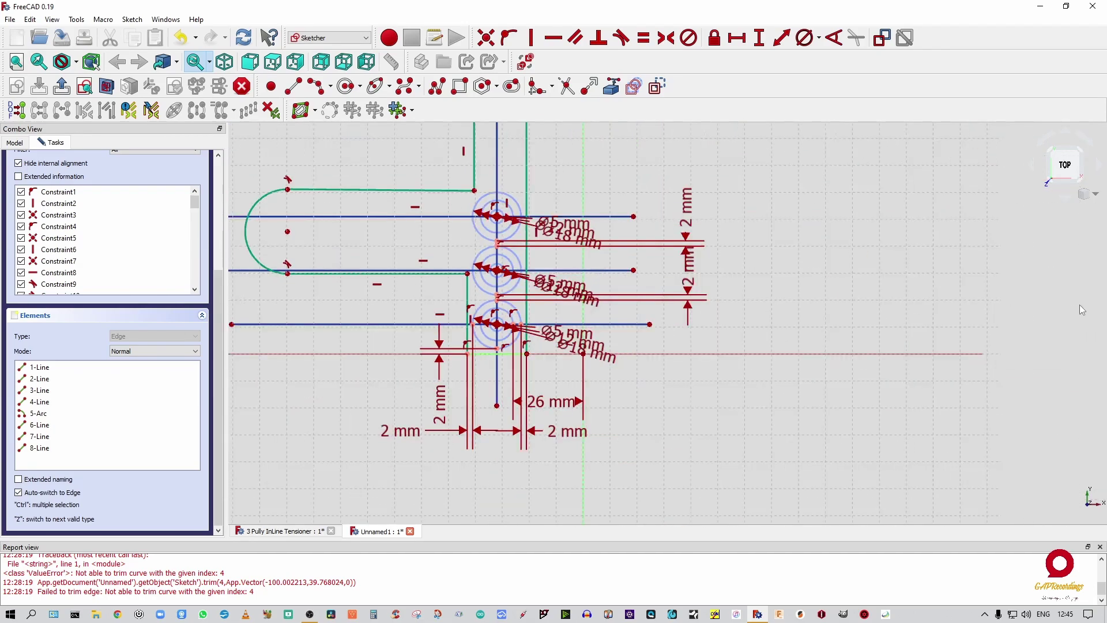
pyautogui.scroll(-2, 975, 268)
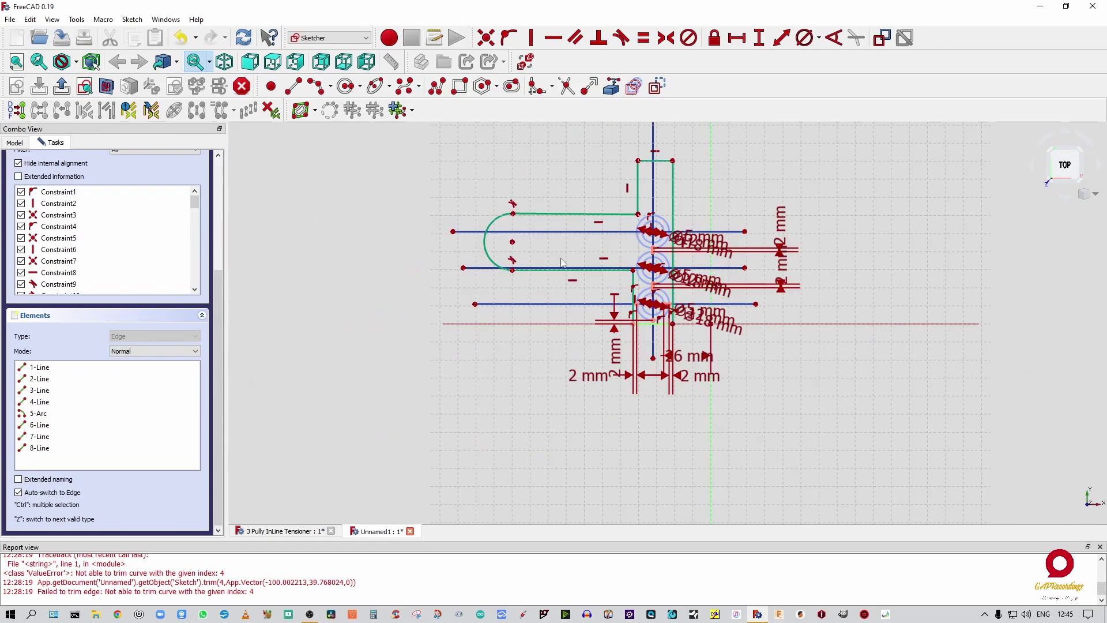
pyautogui.scroll(6, 527, 246)
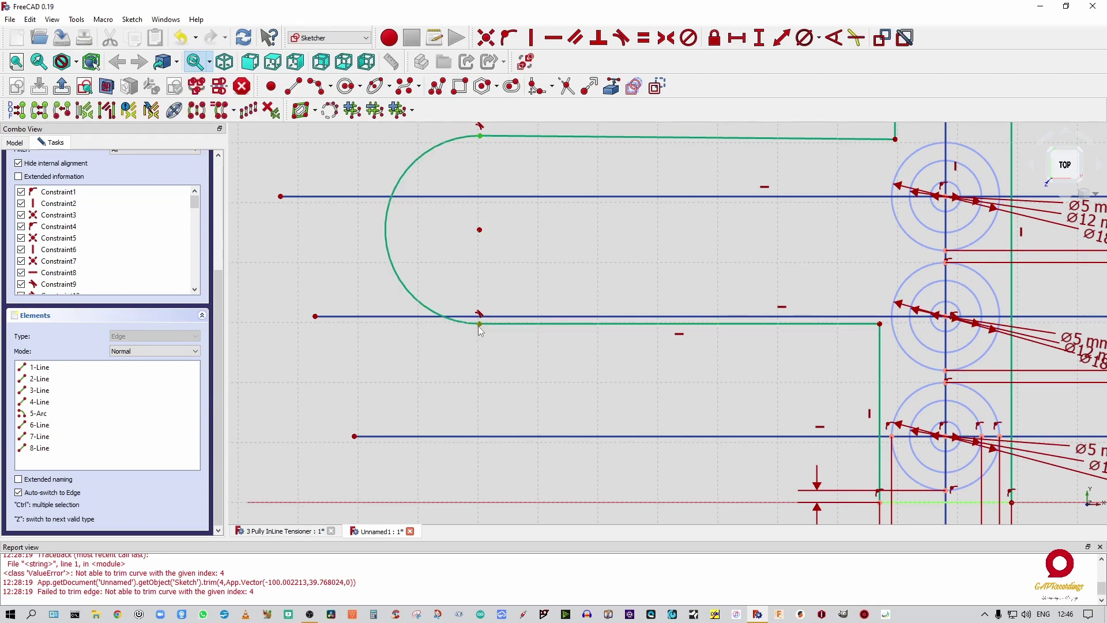
pyautogui.click(501, 316)
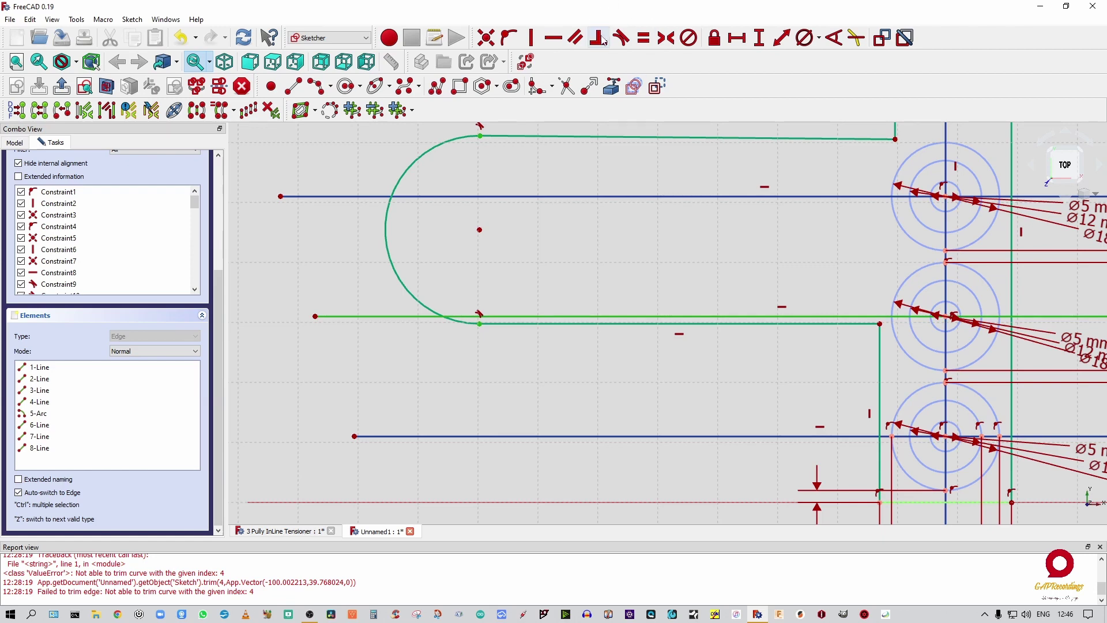
pyautogui.click(666, 38)
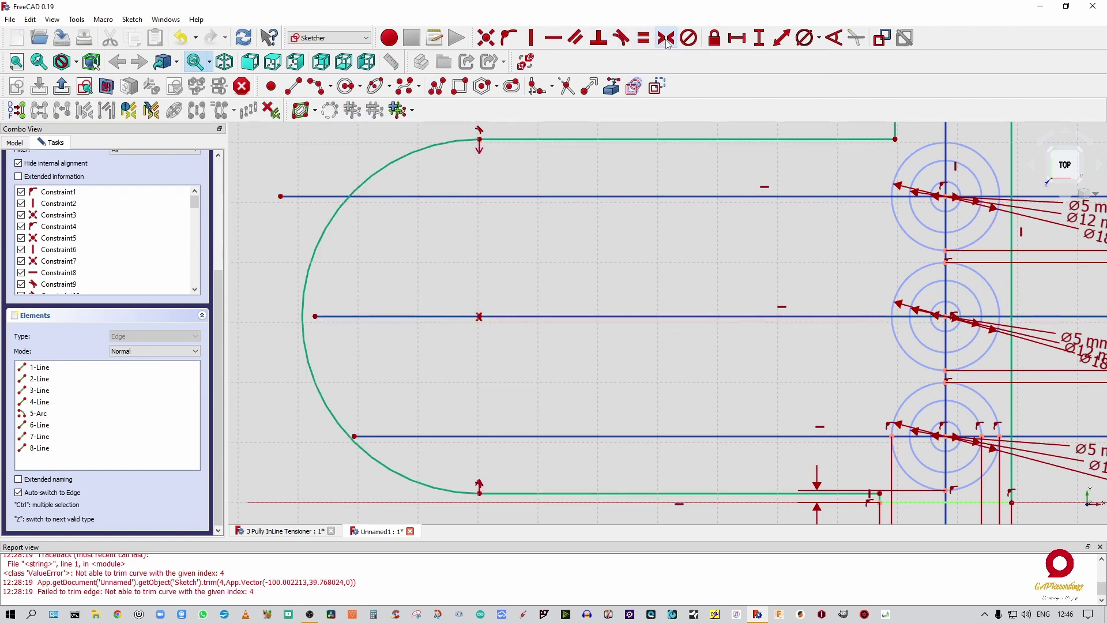
# Constrain the vertical distance between the two endpoints of the rounded end arc to 40 mm.
pyautogui.click(476, 140)
pyautogui.click(480, 493)
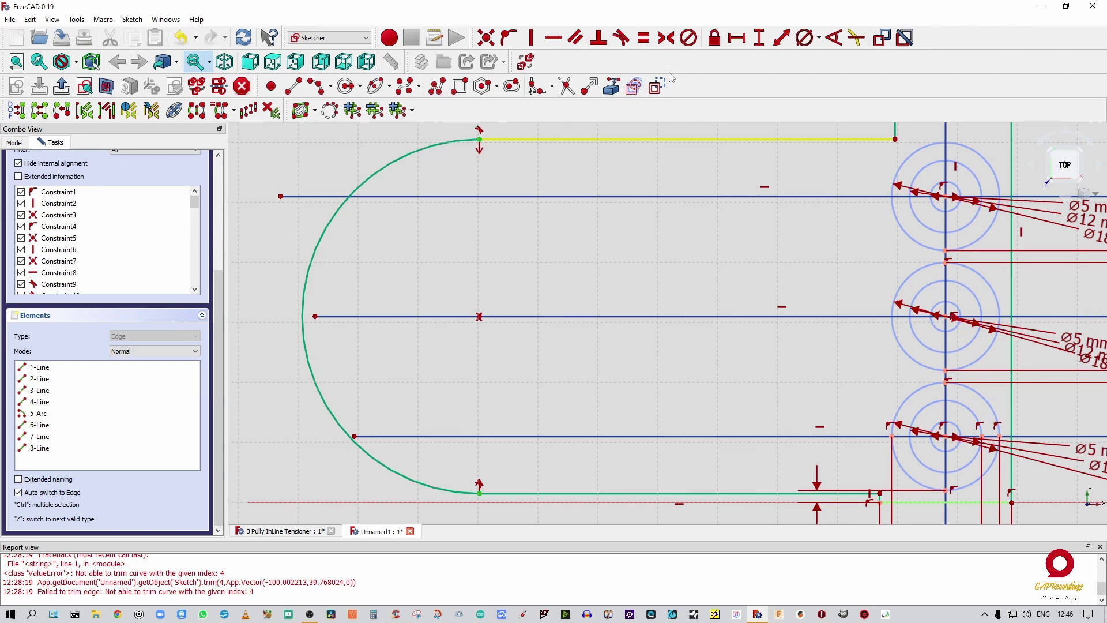
pyautogui.click(762, 38)
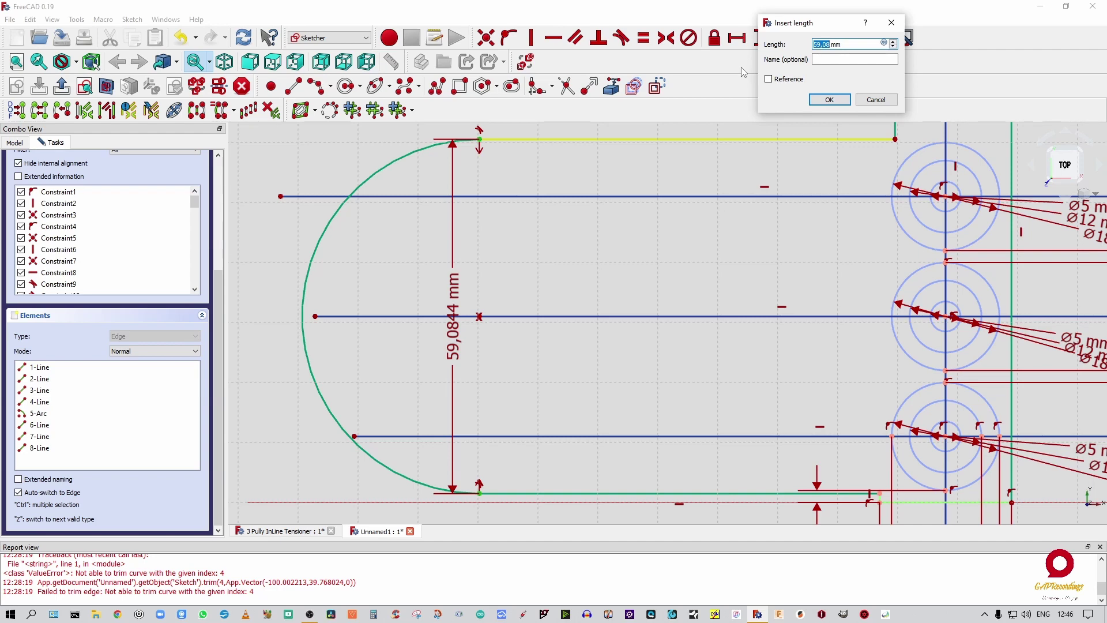
pyautogui.write('40')
pyautogui.press('Return')
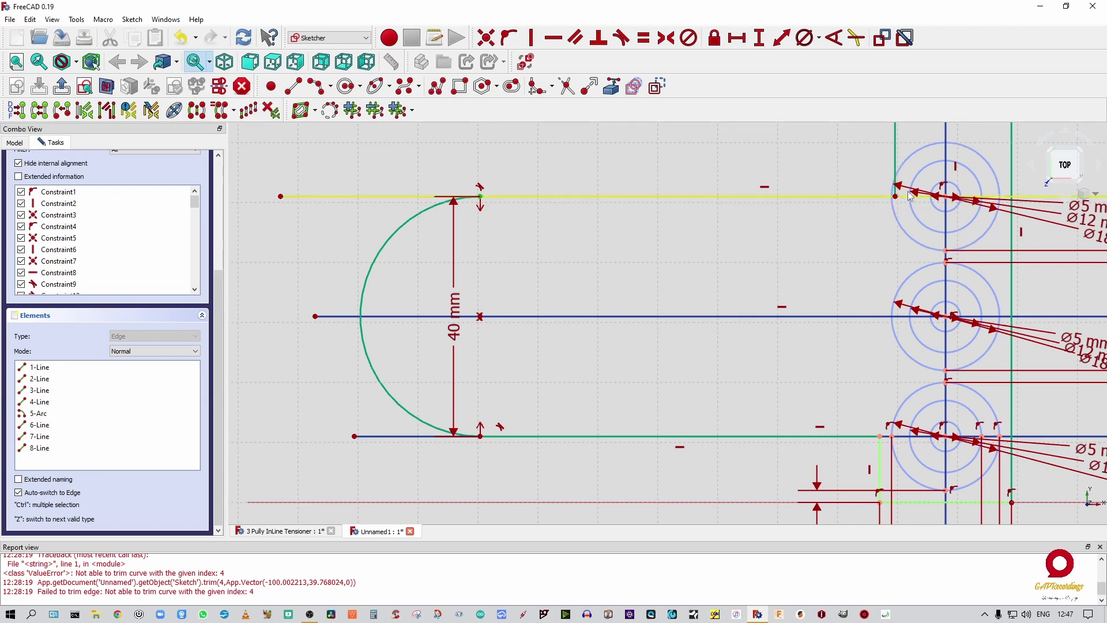
# Move the arm's upper inner corner clear of the uppermost circles and constrain a new point to the outer circle's left crossing with the horizontal centre line.
pyautogui.moveTo(896, 199); pyautogui.dragTo(868, 210)
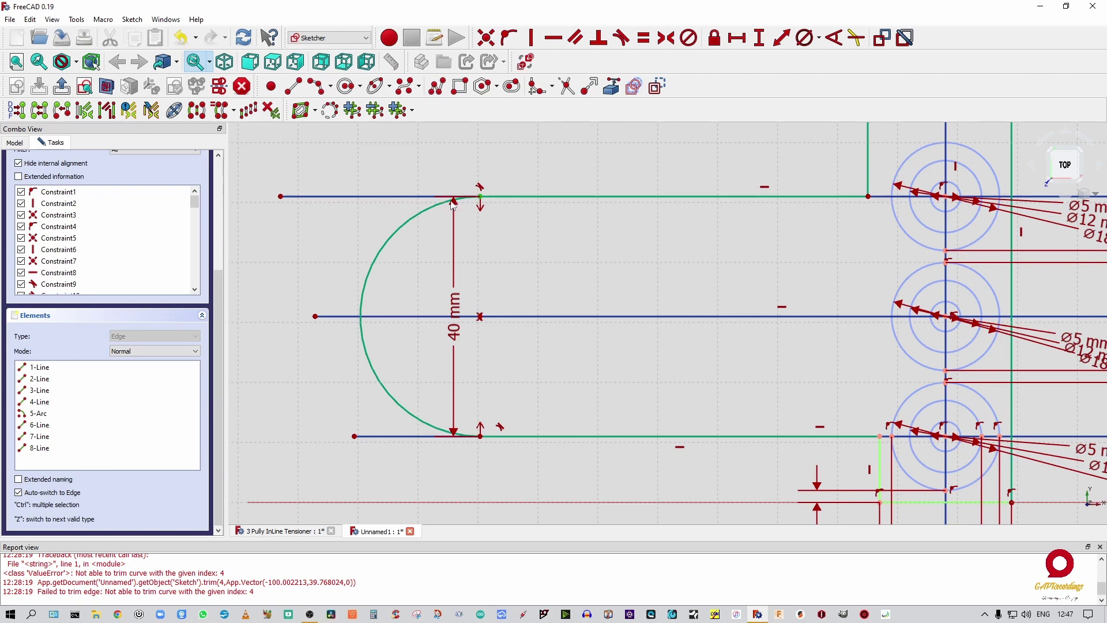
pyautogui.click(271, 86)
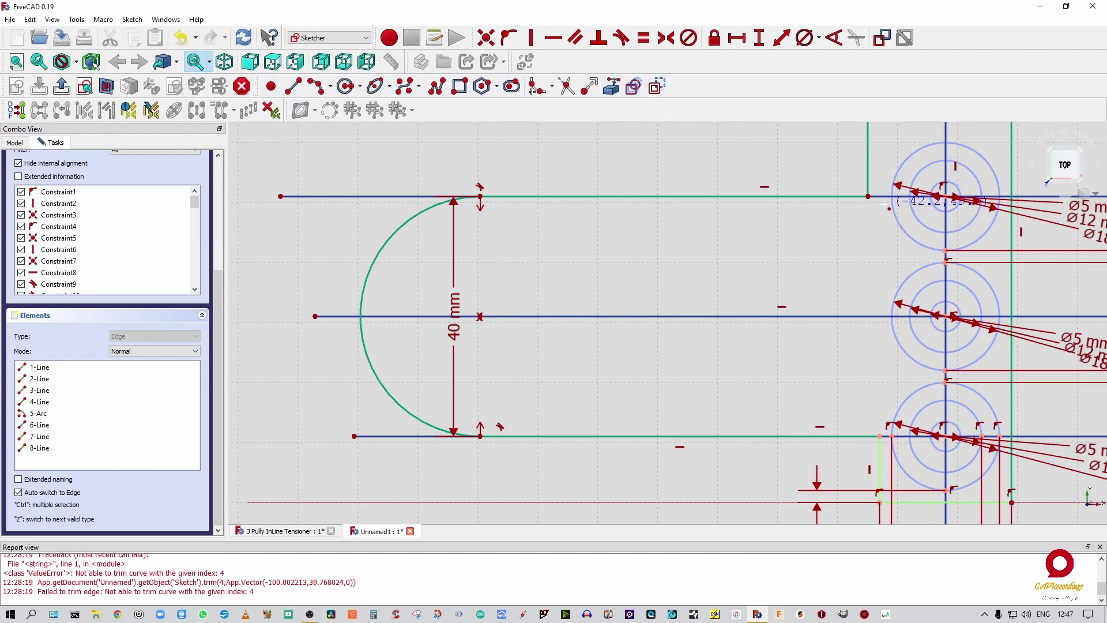
pyautogui.scroll(8, 901, 198)
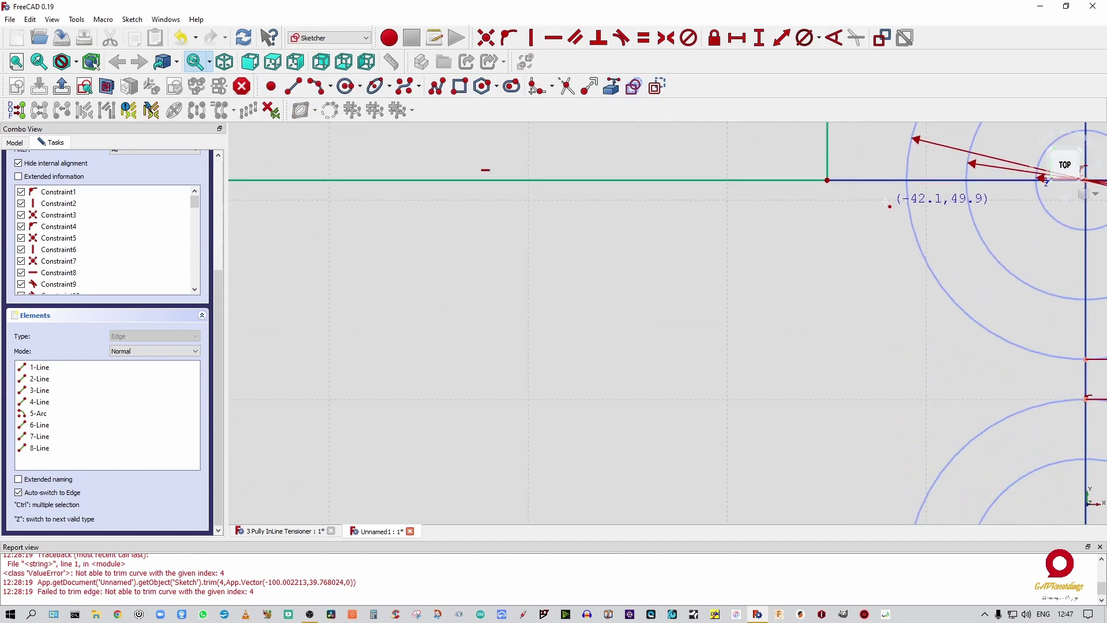
pyautogui.click(906, 168)
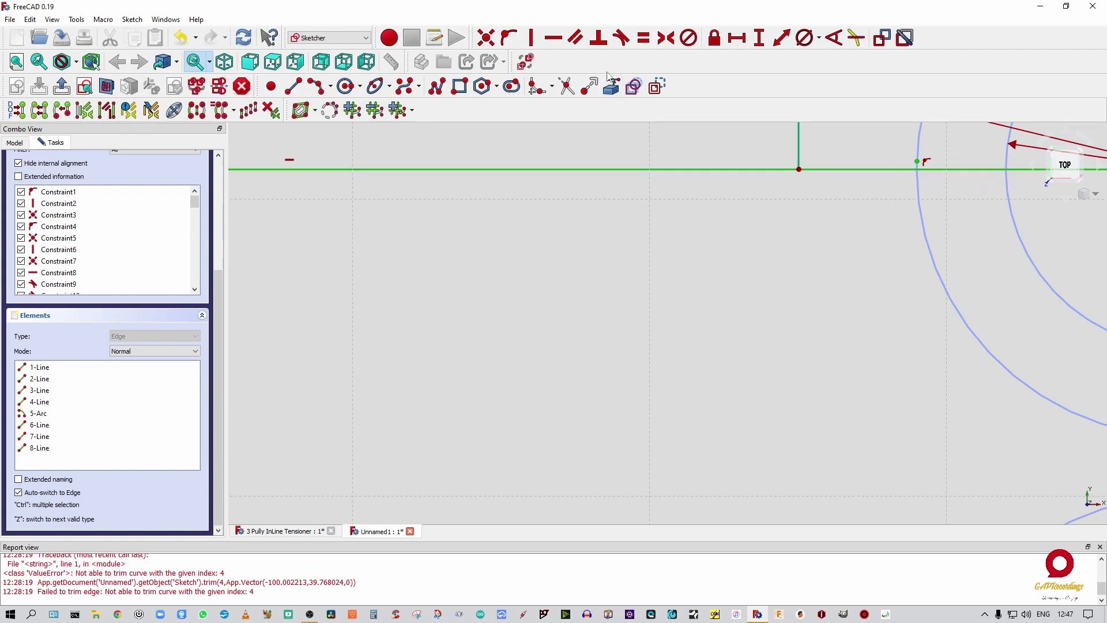
pyautogui.click(508, 42)
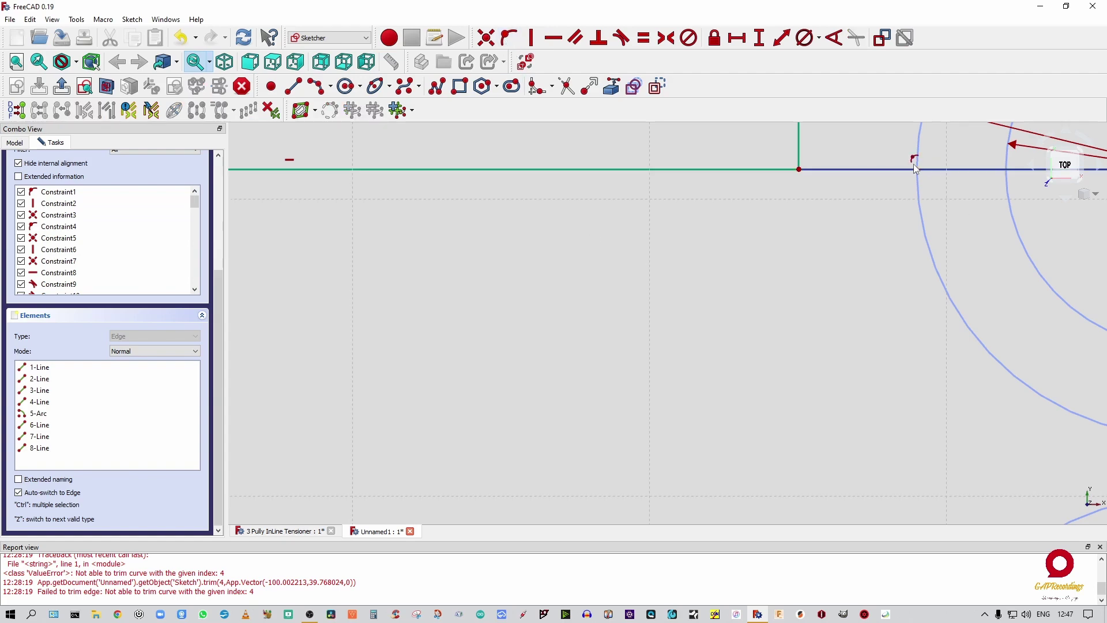
# Constrain the horizontal distance between the uppermost circle's left point and the profile's upper-left corner to 2 mm.
pyautogui.scroll(-5, 864, 202)
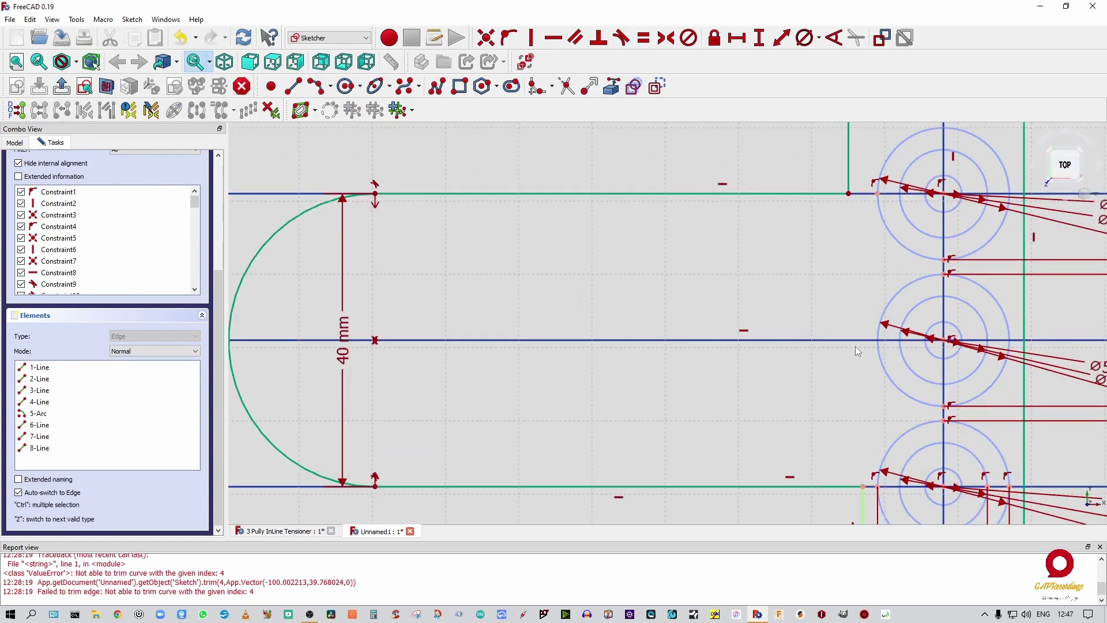
pyautogui.scroll(-3, 827, 440)
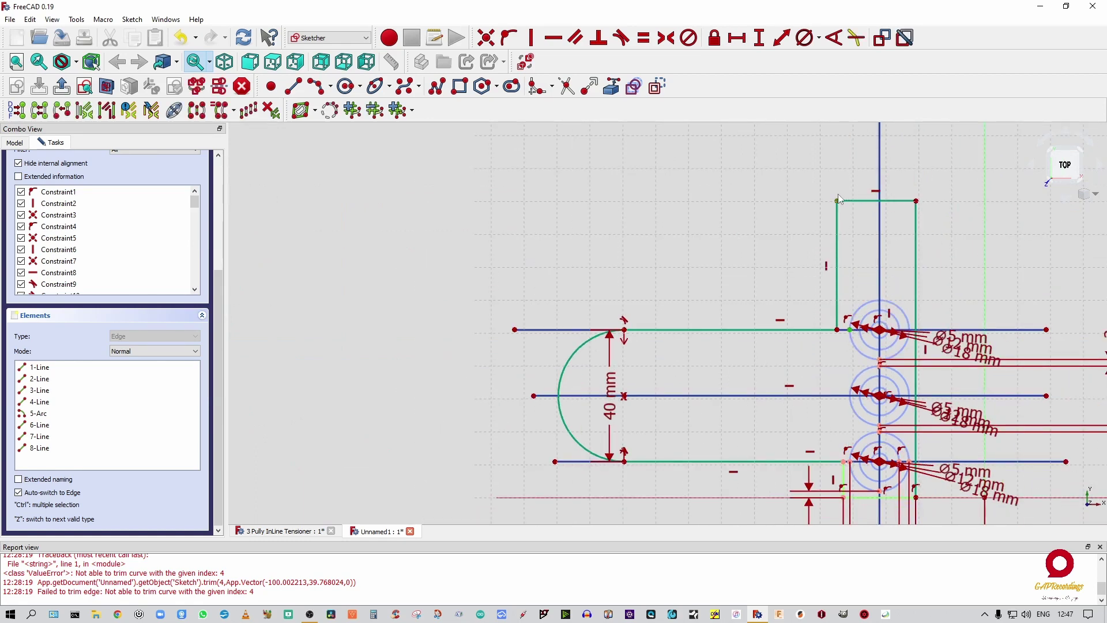
pyautogui.click(737, 38)
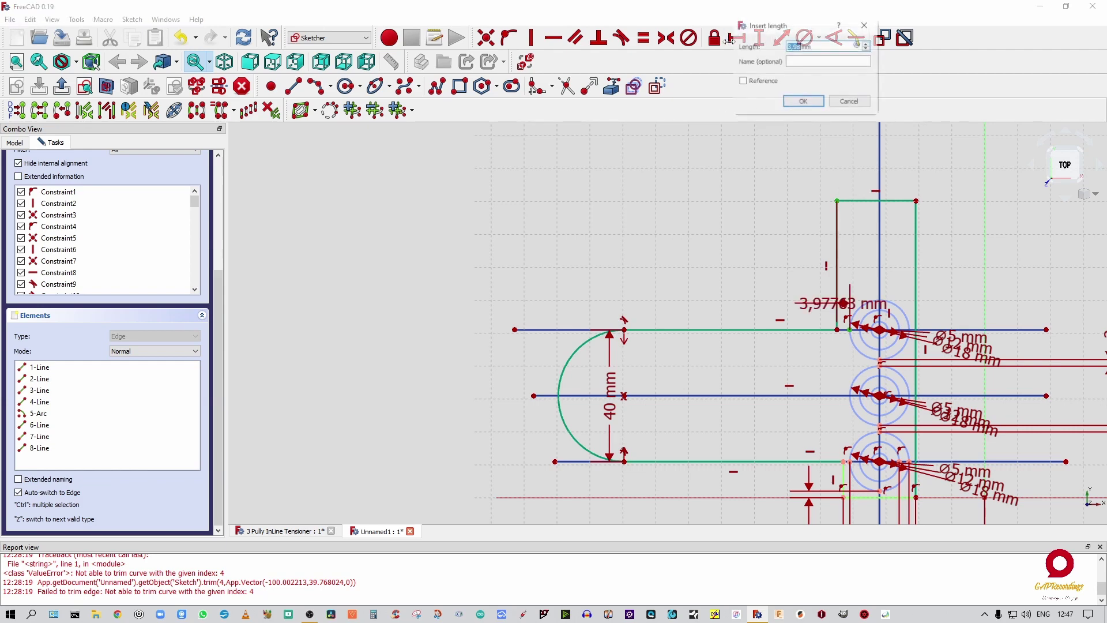
pyautogui.write('2')
pyautogui.press('Return')
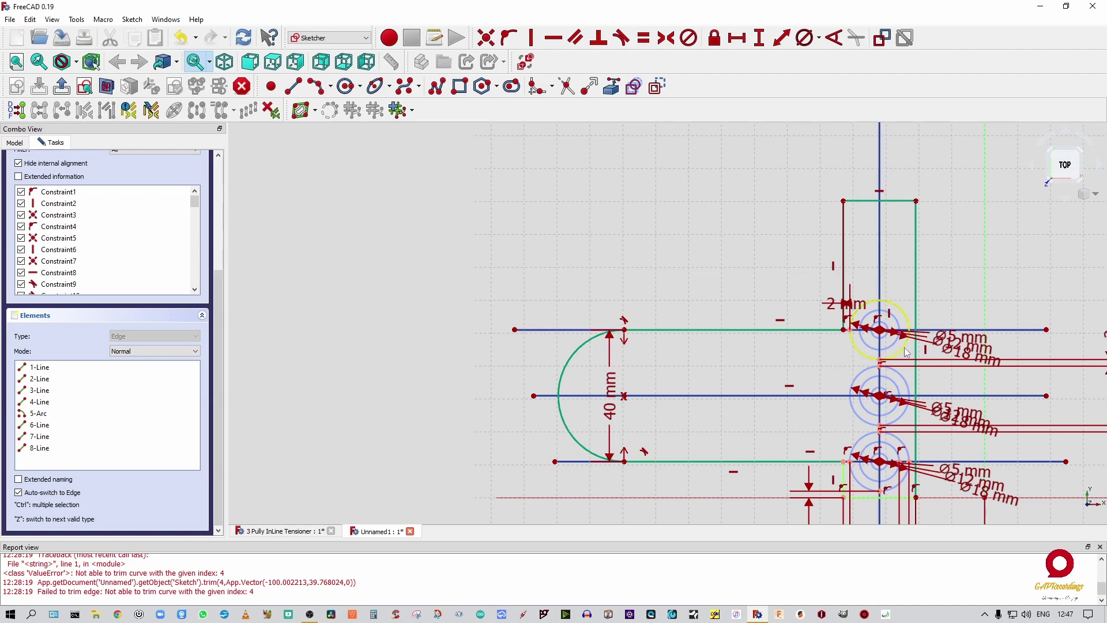
# Add a point at the right side of the uppermost outer circle and constrain it onto the circle and its horizontal centre line.
pyautogui.scroll(6, 890, 341)
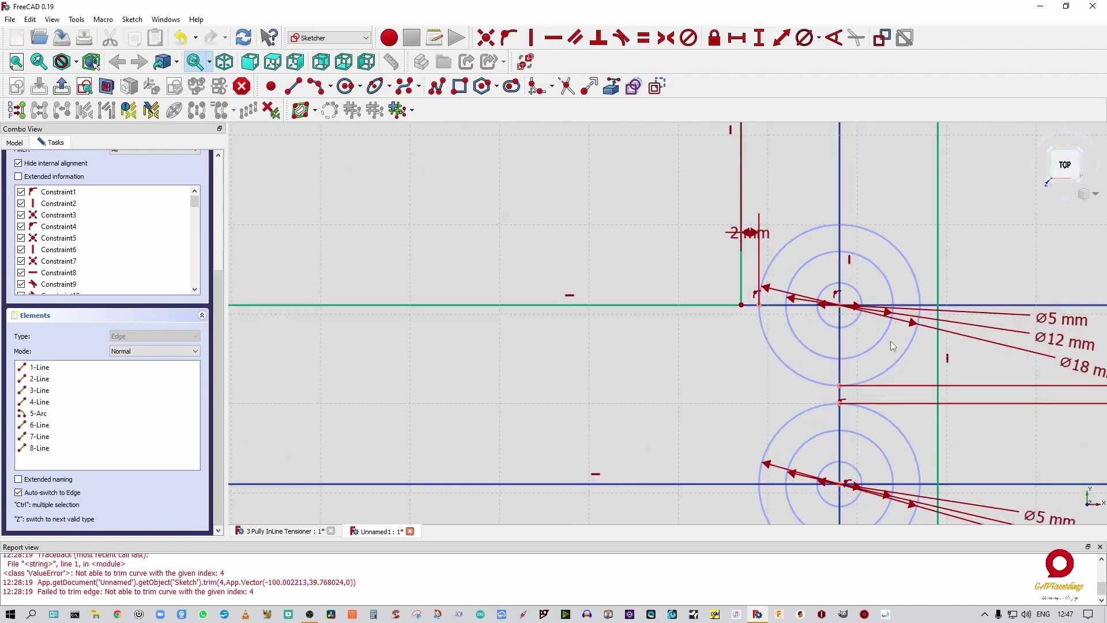
pyautogui.click(279, 84)
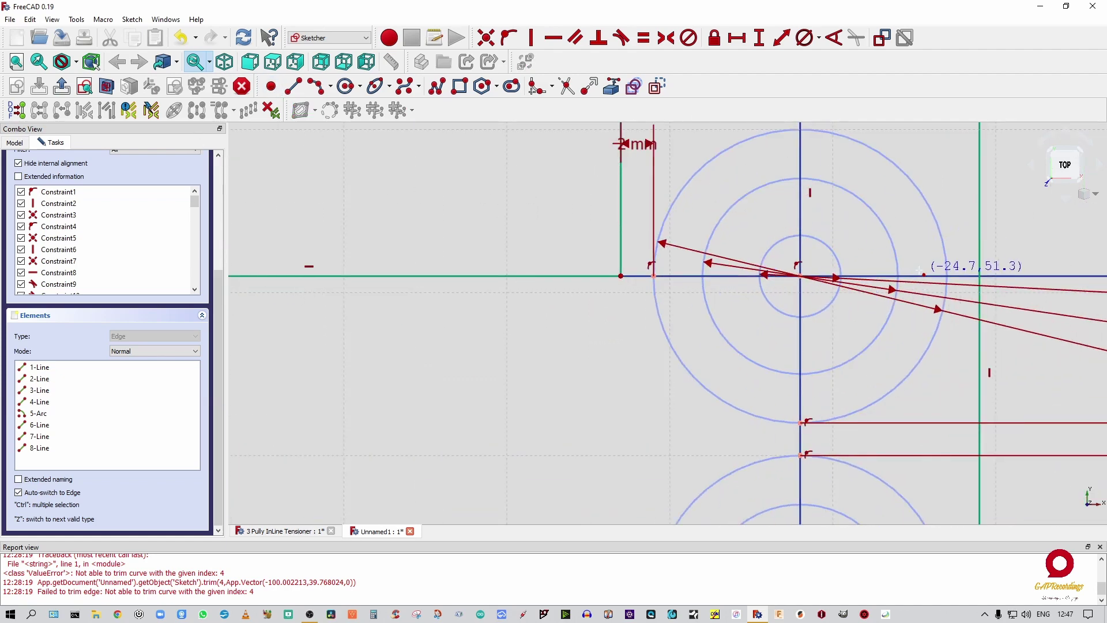
pyautogui.click(947, 272)
pyautogui.rightClick(943, 271)
pyautogui.click(950, 274)
pyautogui.click(955, 277)
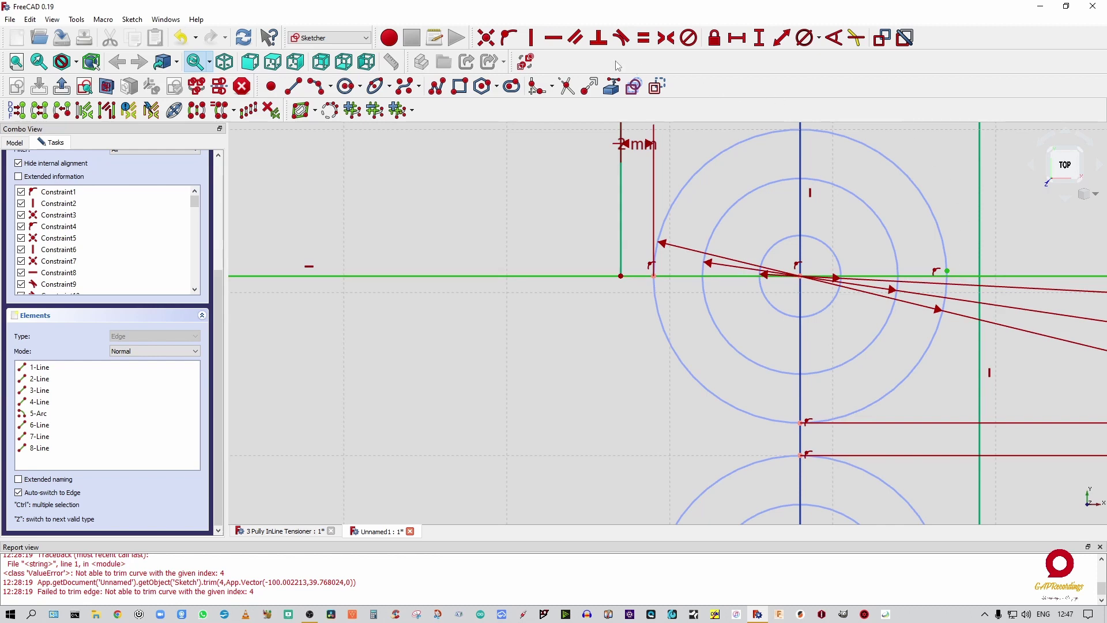
pyautogui.click(509, 38)
pyautogui.click(950, 277)
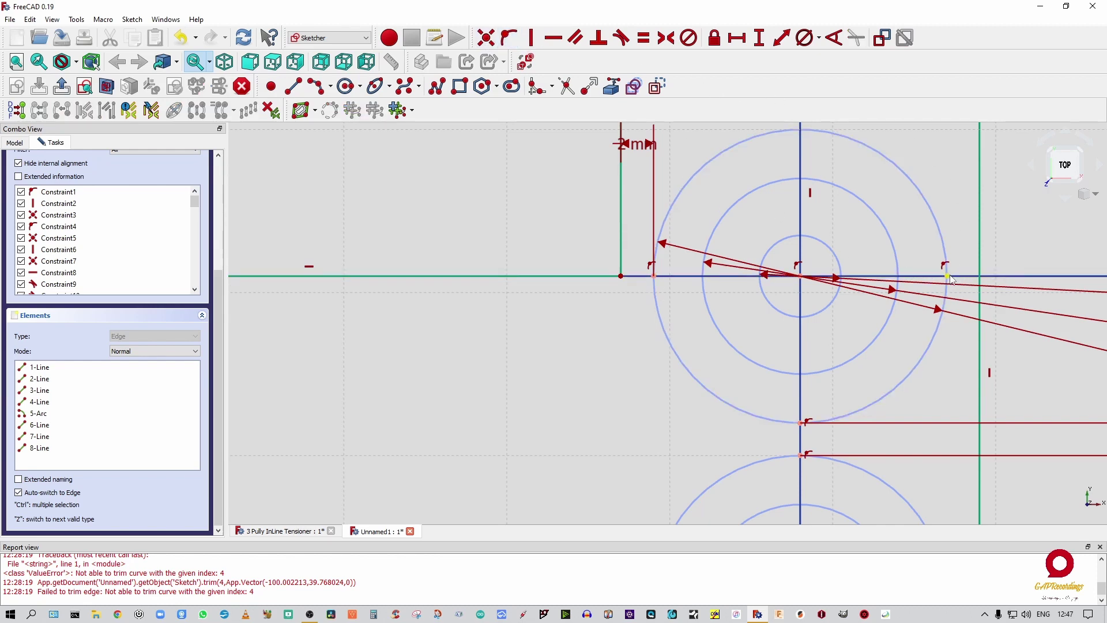
# Try to constrain the horizontal distance between the uppermost circle's right point and the profile's upper-right corner to 2 mm.
pyautogui.scroll(-3, 952, 279)
pyautogui.scroll(-4, 956, 383)
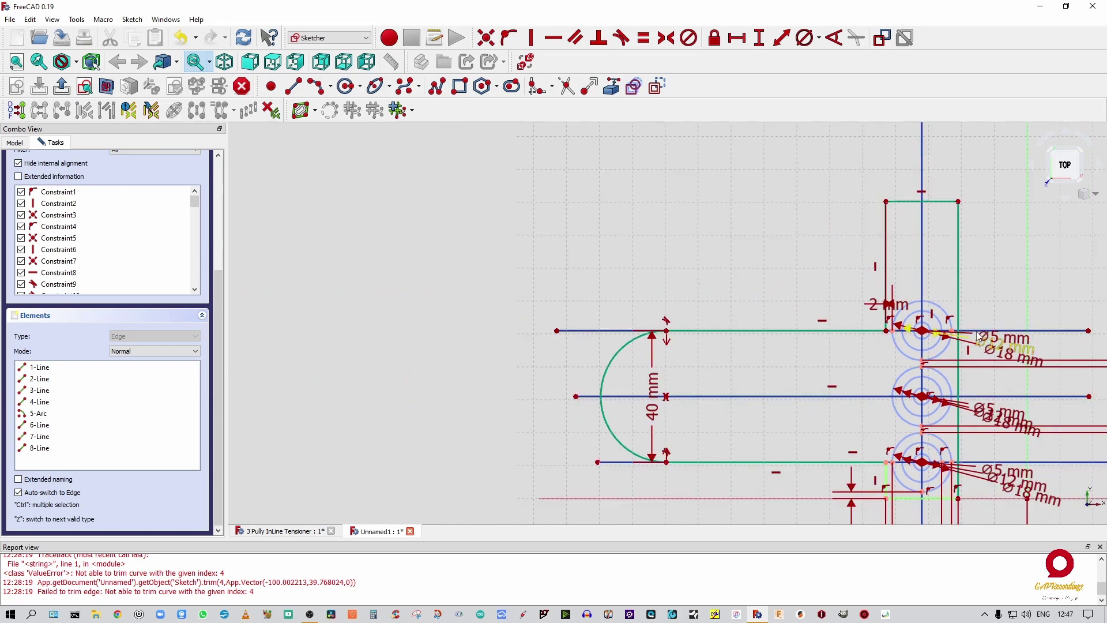
pyautogui.click(956, 330)
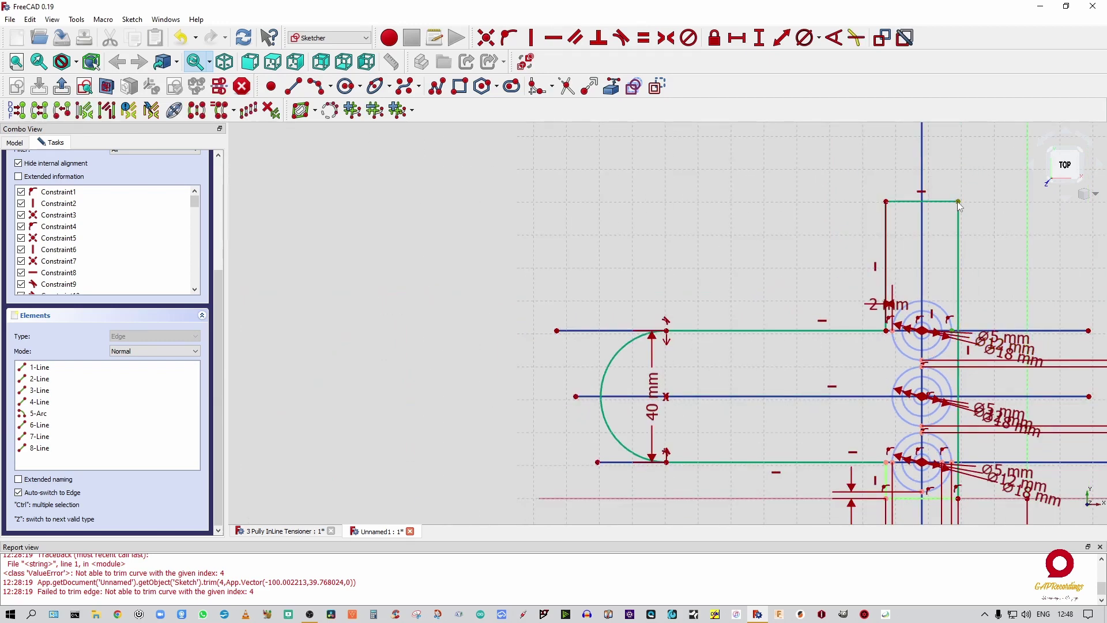
pyautogui.click(737, 38)
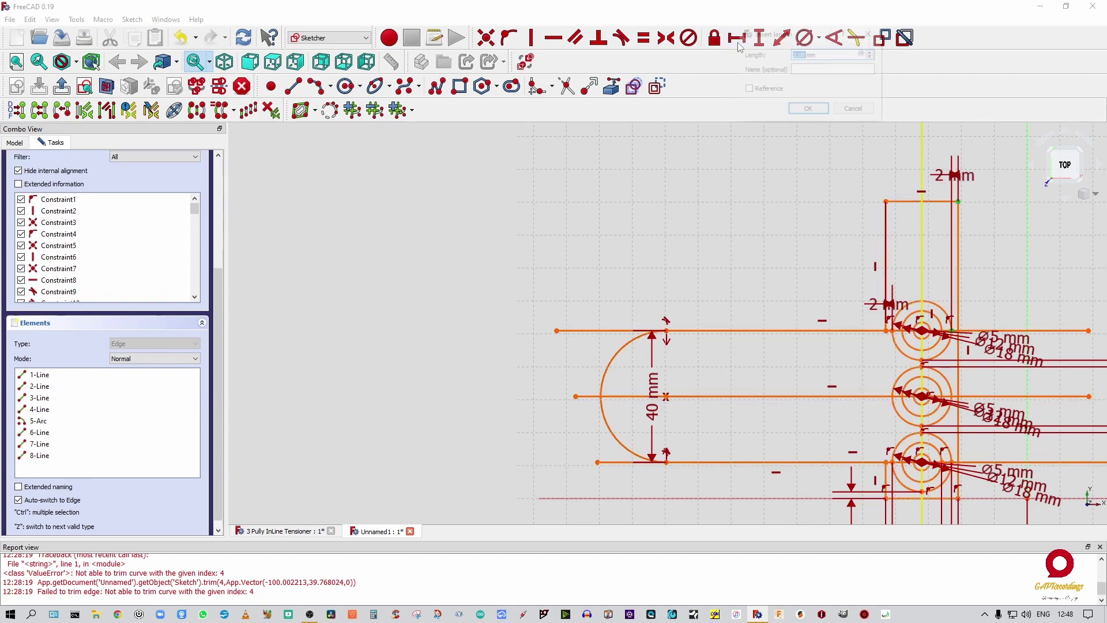
pyautogui.press('Return')
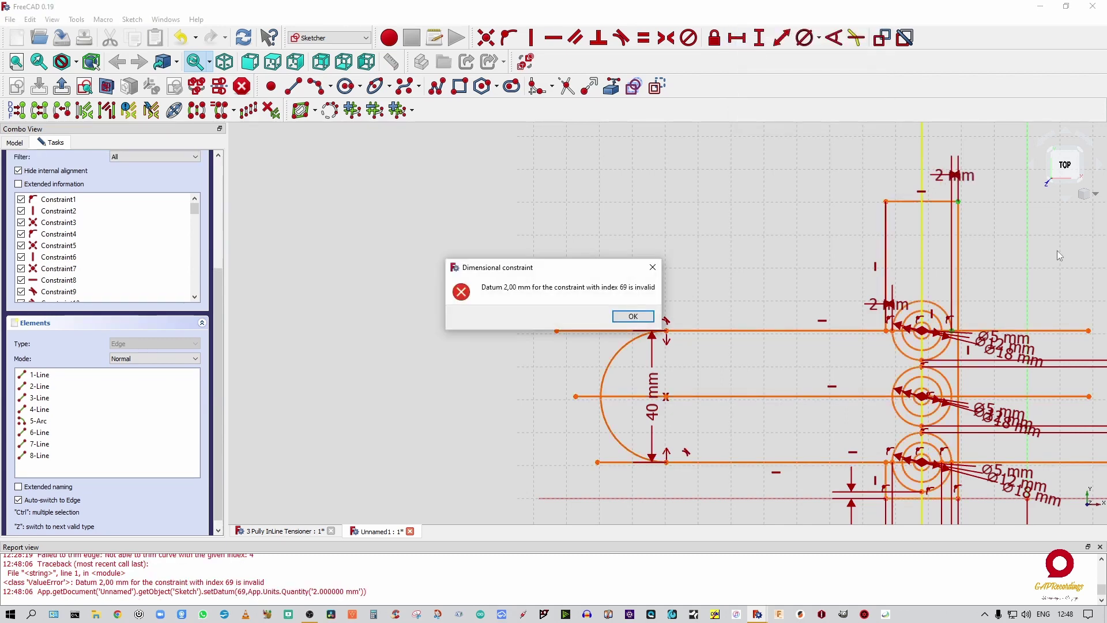
pyautogui.click(635, 316)
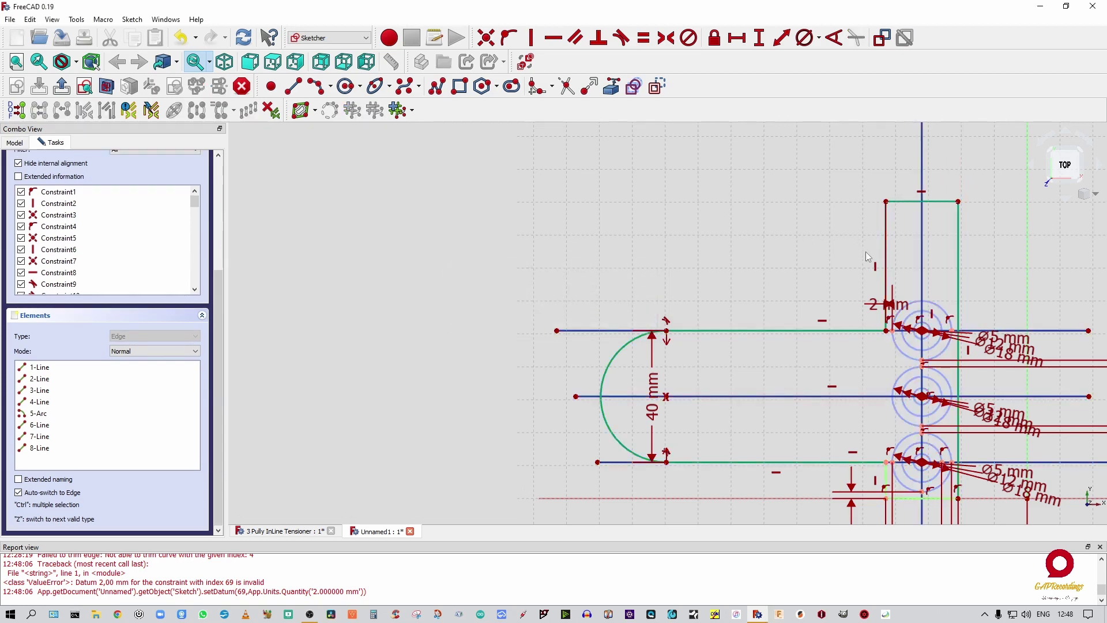
# Move the uppermost circle's 2 mm horizontal dimension out to the left, above the rounded arm.
pyautogui.scroll(-3, 801, 300)
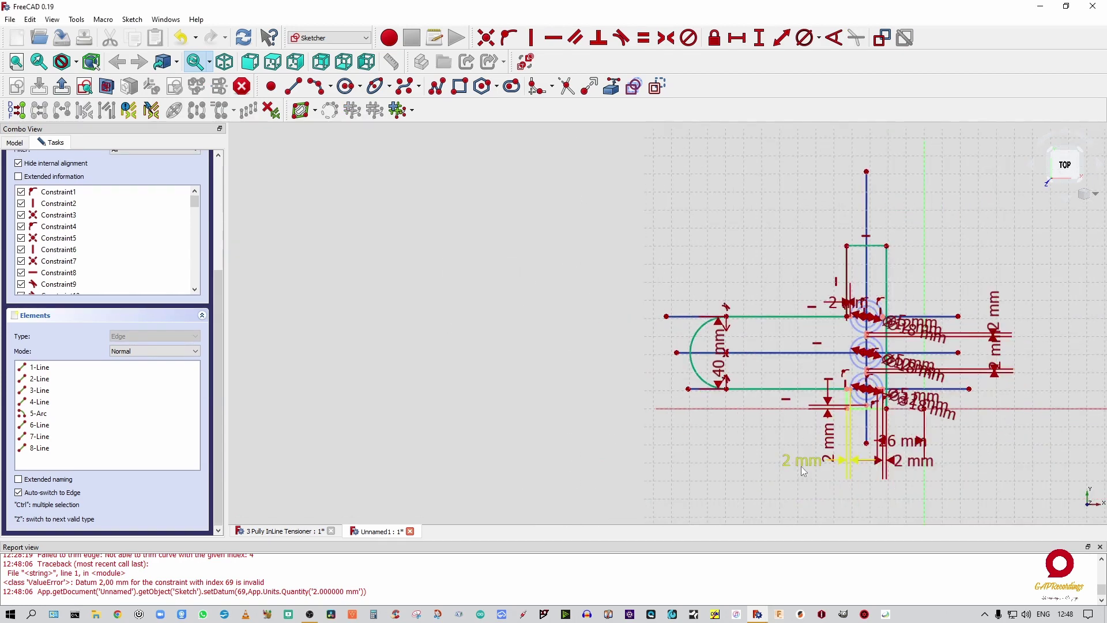
pyautogui.scroll(2, 797, 465)
pyautogui.scroll(4, 842, 232)
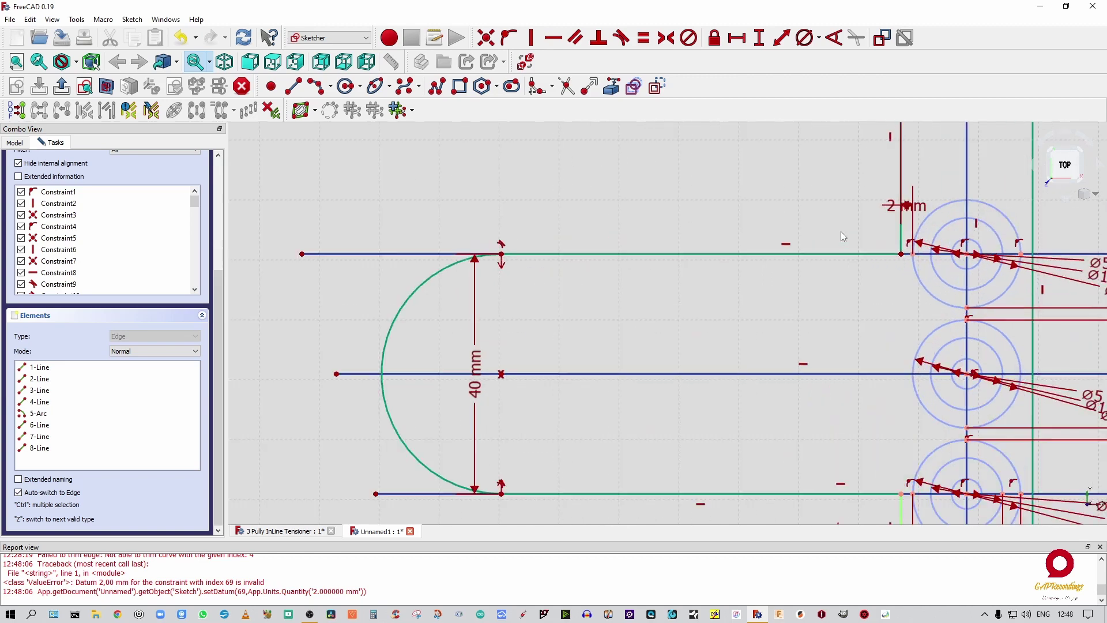
pyautogui.moveTo(917, 208); pyautogui.dragTo(734, 186)
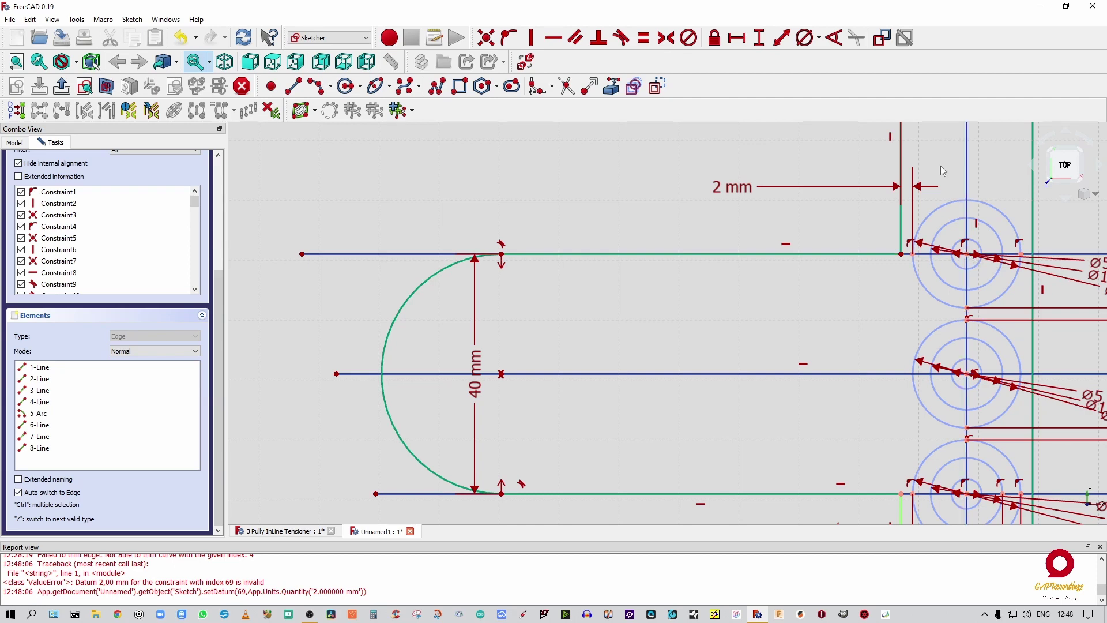
# Add a point at the top of the uppermost outer circle and constrain it onto the circle and the vertical centre line.
pyautogui.click(279, 88)
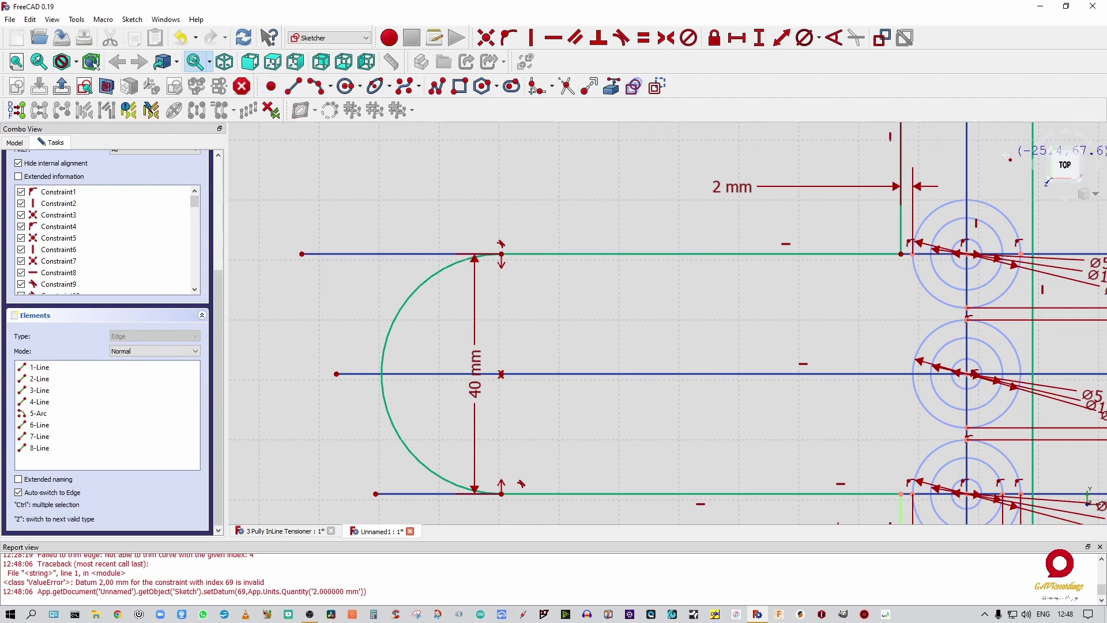
pyautogui.click(967, 200)
pyautogui.click(969, 203)
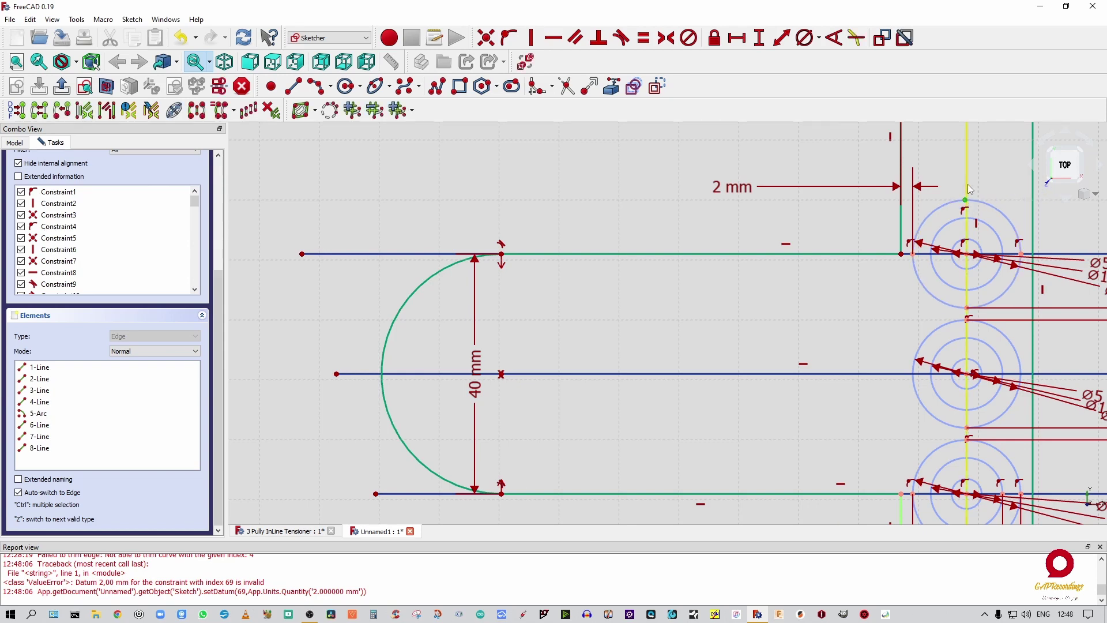
pyautogui.click(509, 37)
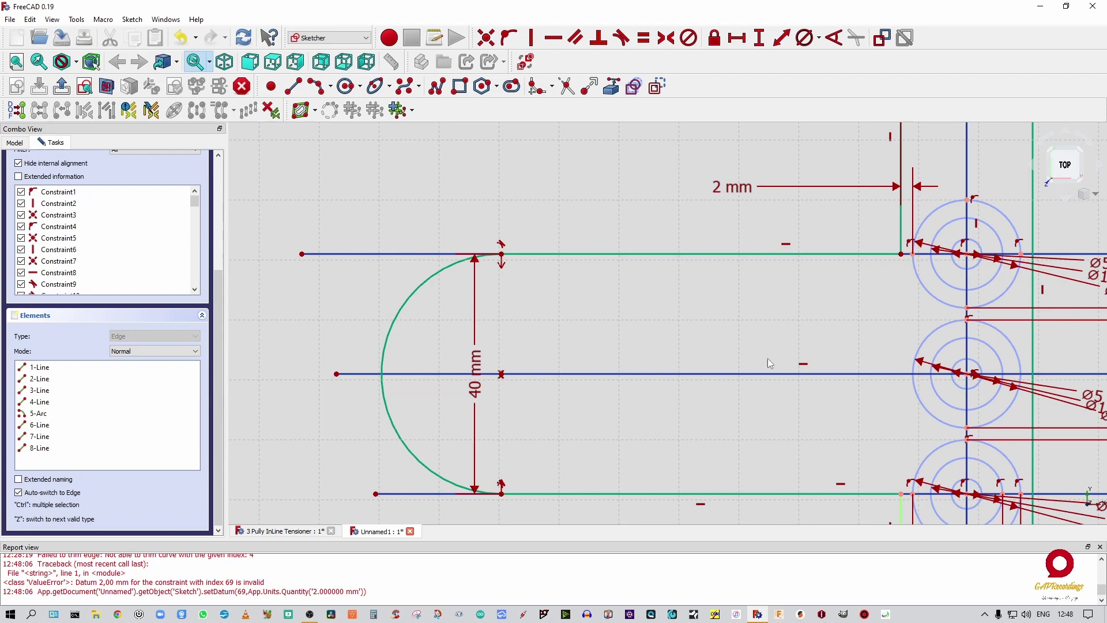
pyautogui.scroll(-2, 752, 480)
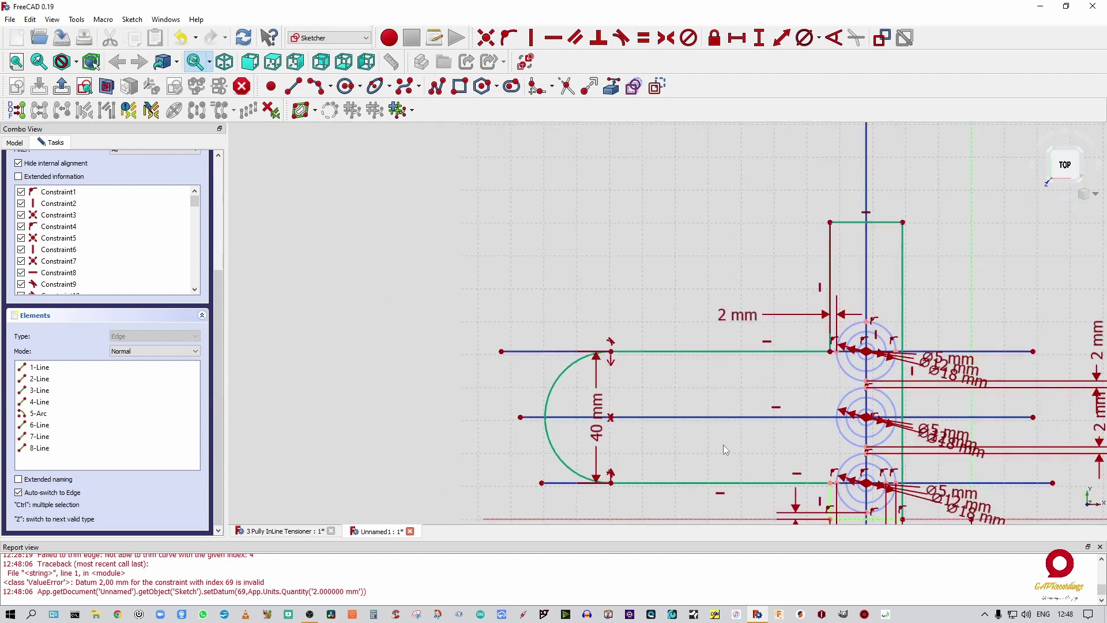
# Set the vertical distance from the upper circle's top point to the outline's upper-right corner to 2 mm and place the dimension clear of the outline.
pyautogui.click(870, 322)
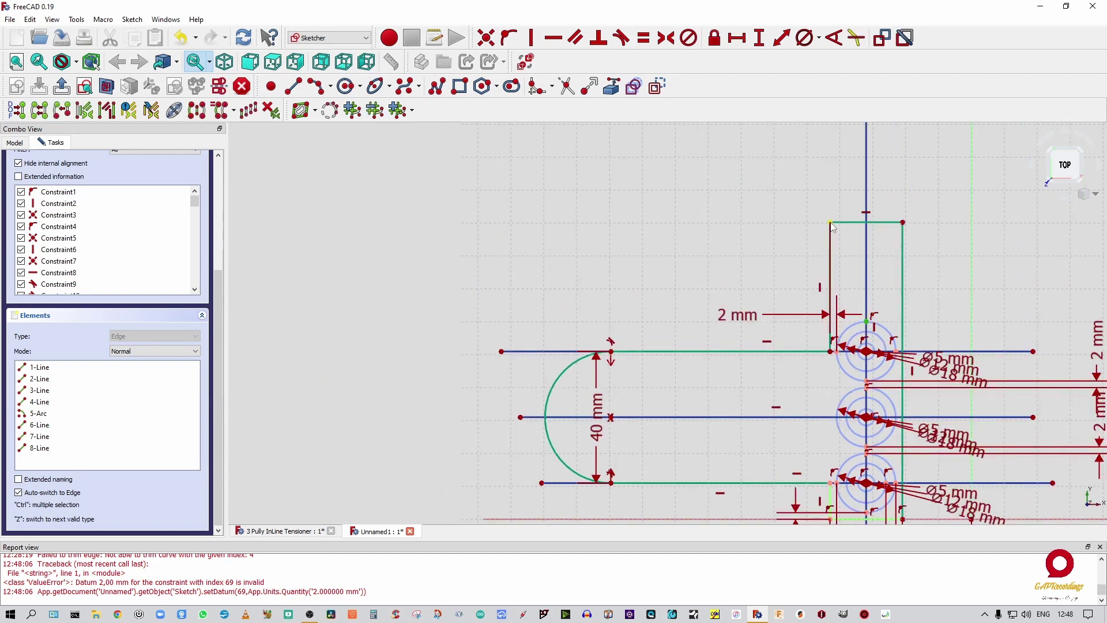
pyautogui.click(903, 222)
pyautogui.click(754, 41)
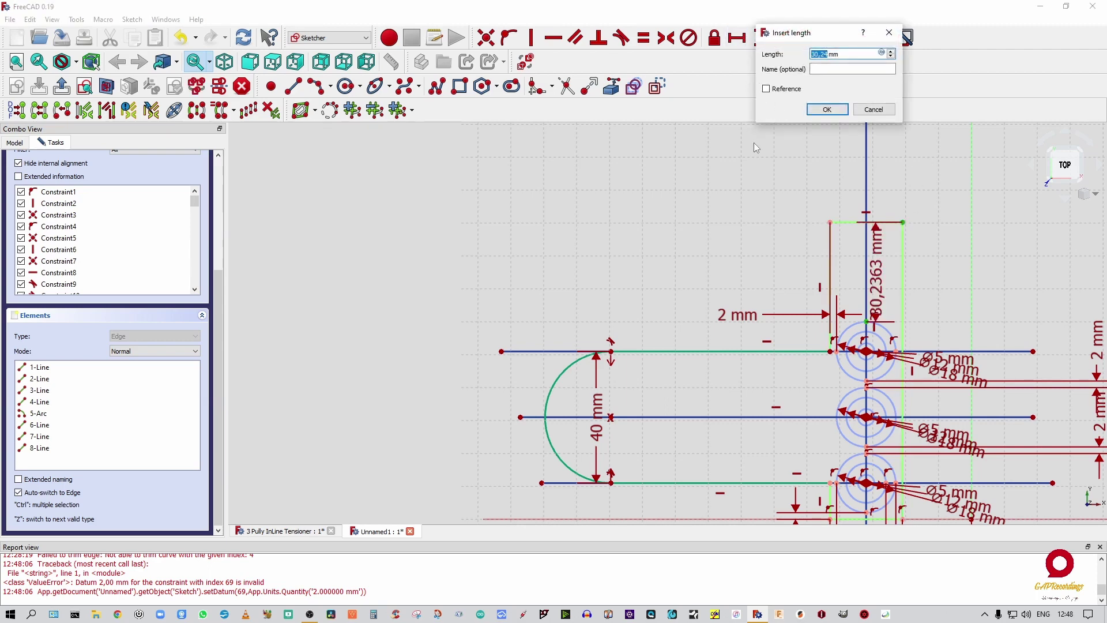
pyautogui.write('2')
pyautogui.press('Return')
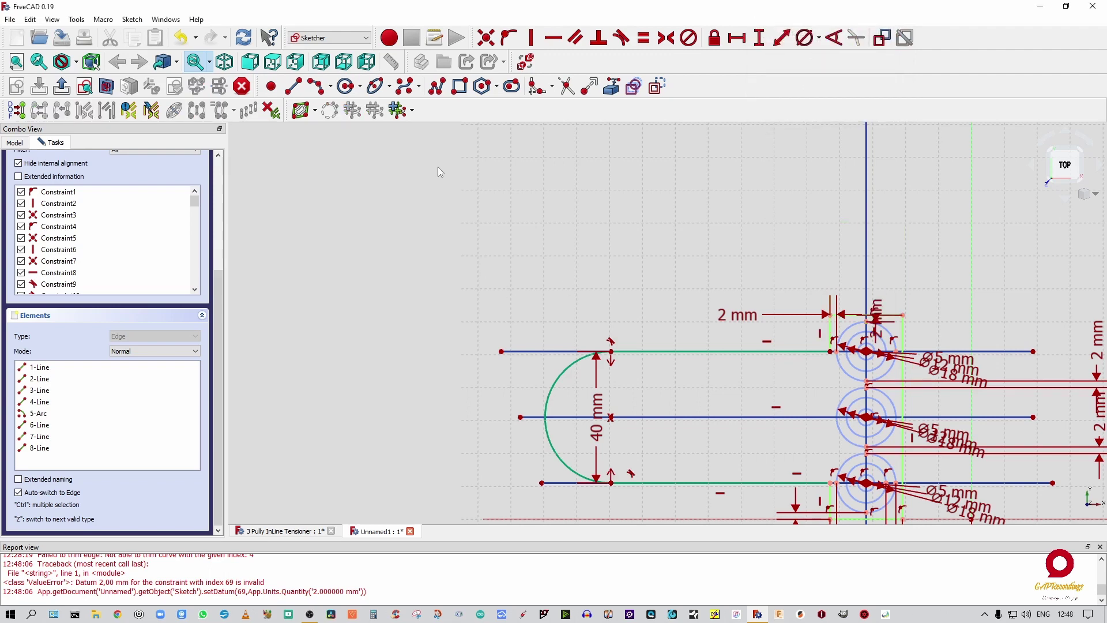
pyautogui.scroll(-2, 687, 179)
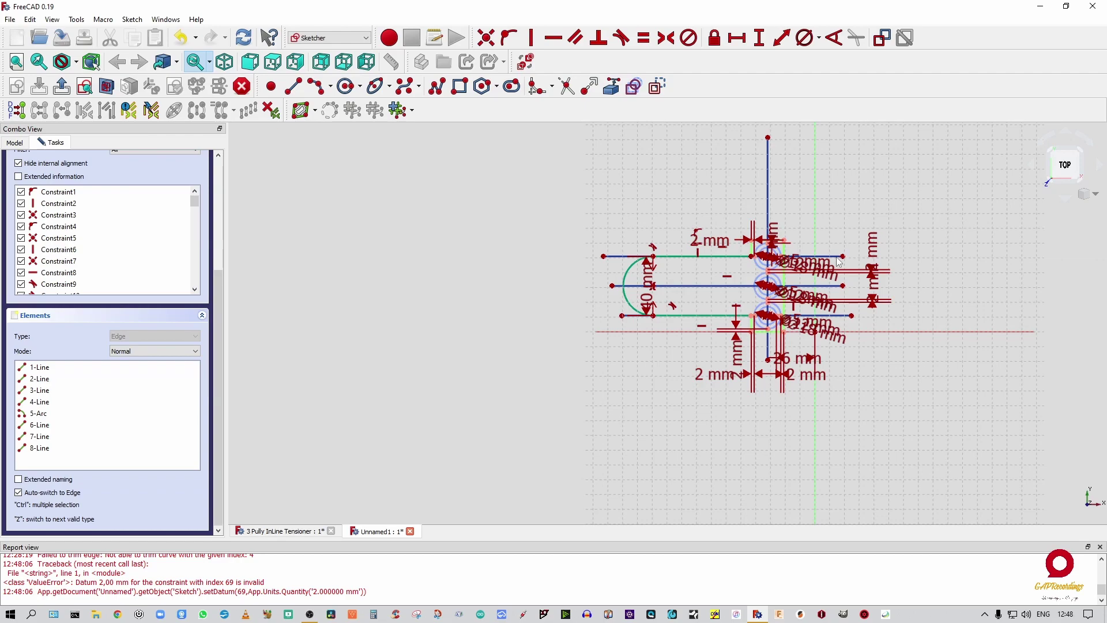
pyautogui.scroll(3, 842, 259)
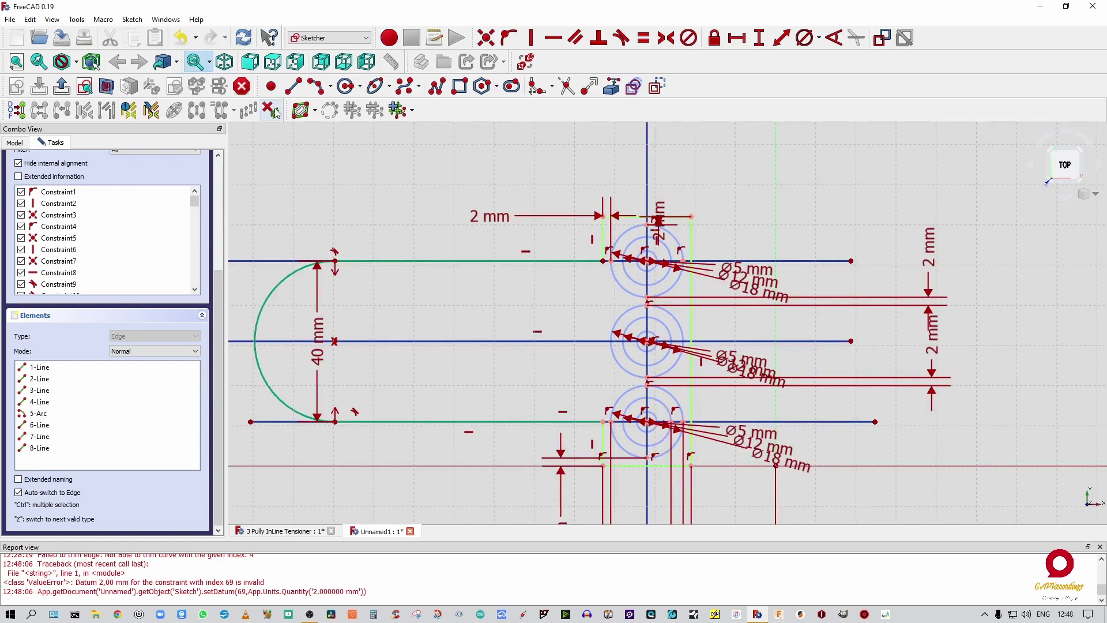
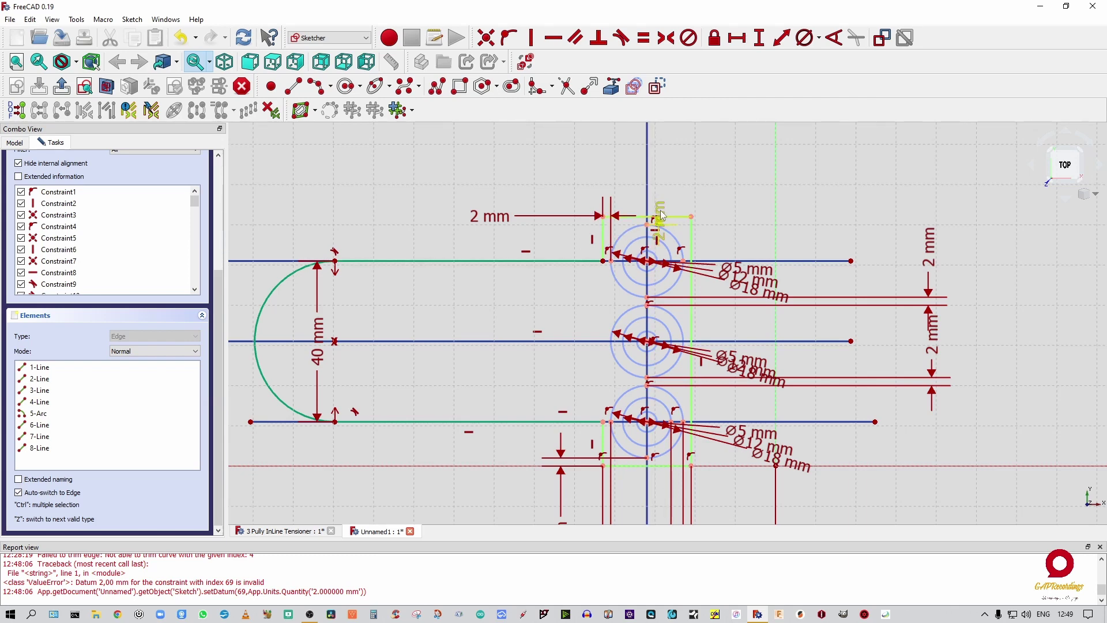
pyautogui.moveTo(659, 214)
pyautogui.mouseDown()
pyautogui.moveTo(751, 199)
pyautogui.moveTo(774, 155)
pyautogui.mouseUp()
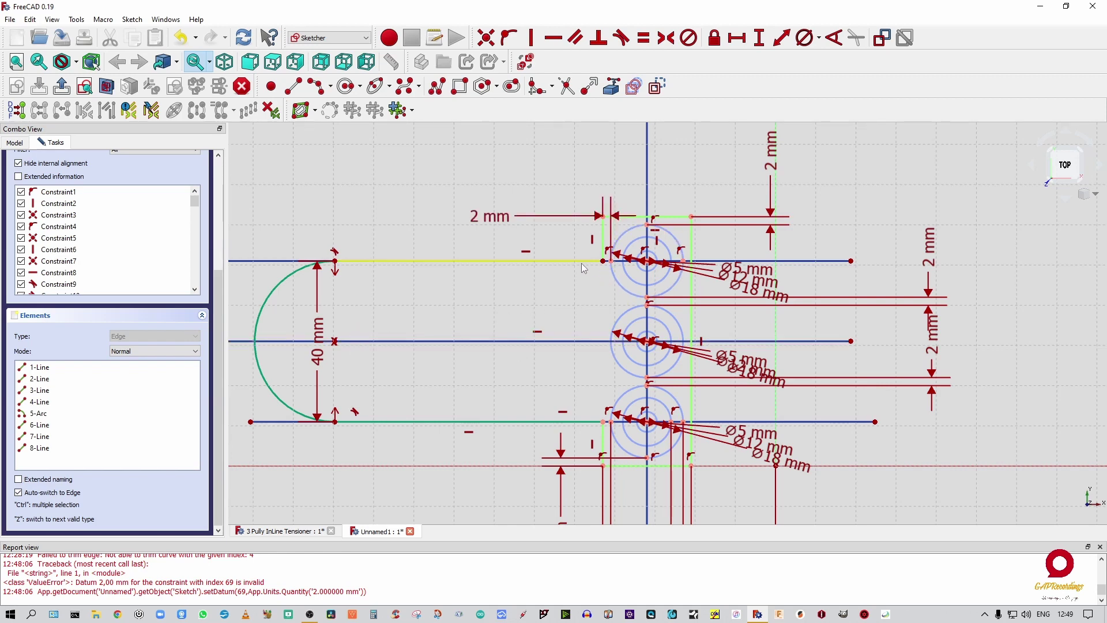
# Check how freely the outline's upper edge and large end arc move, and try to constrain the arc's diameter to 40 mm.
pyautogui.moveTo(598, 262); pyautogui.dragTo(555, 275)
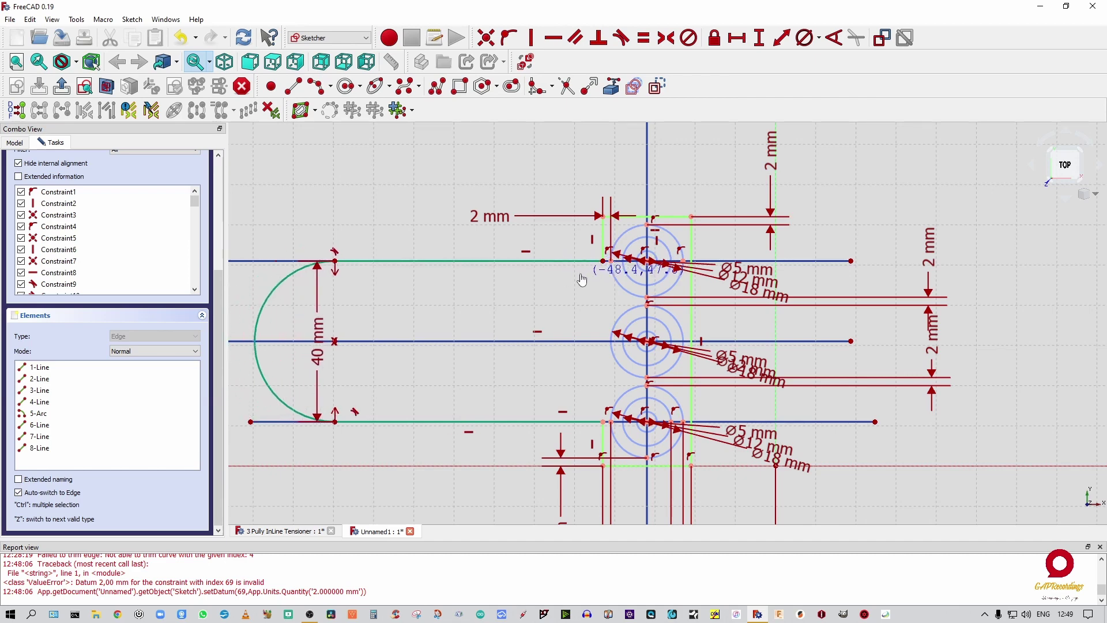
pyautogui.moveTo(251, 323)
pyautogui.mouseDown()
pyautogui.moveTo(269, 337)
pyautogui.moveTo(258, 338)
pyautogui.mouseUp()
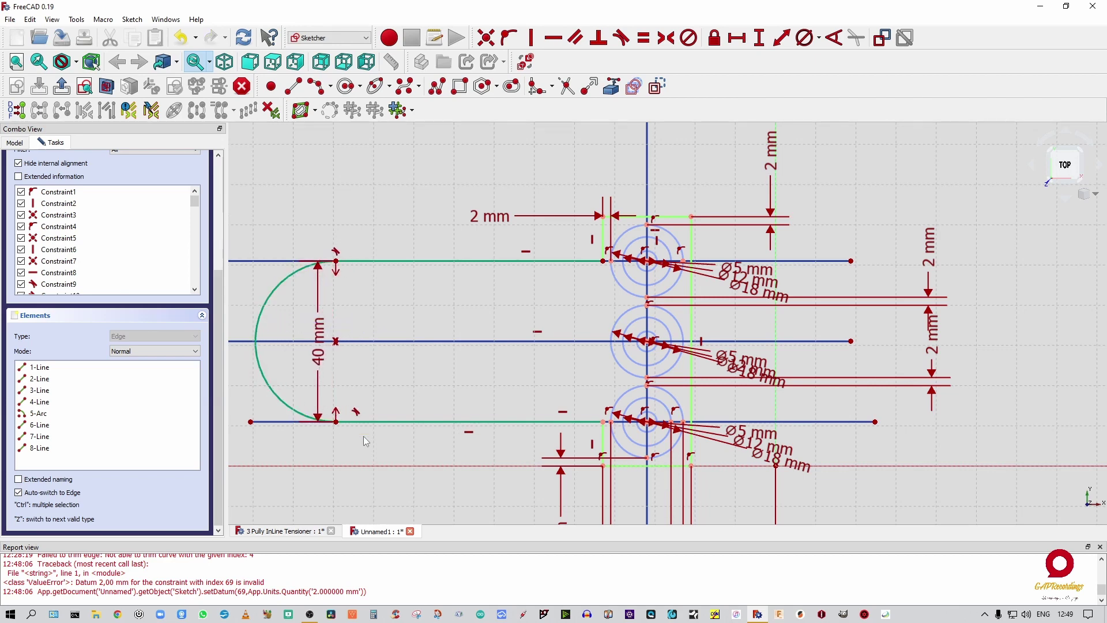
pyautogui.click(258, 318)
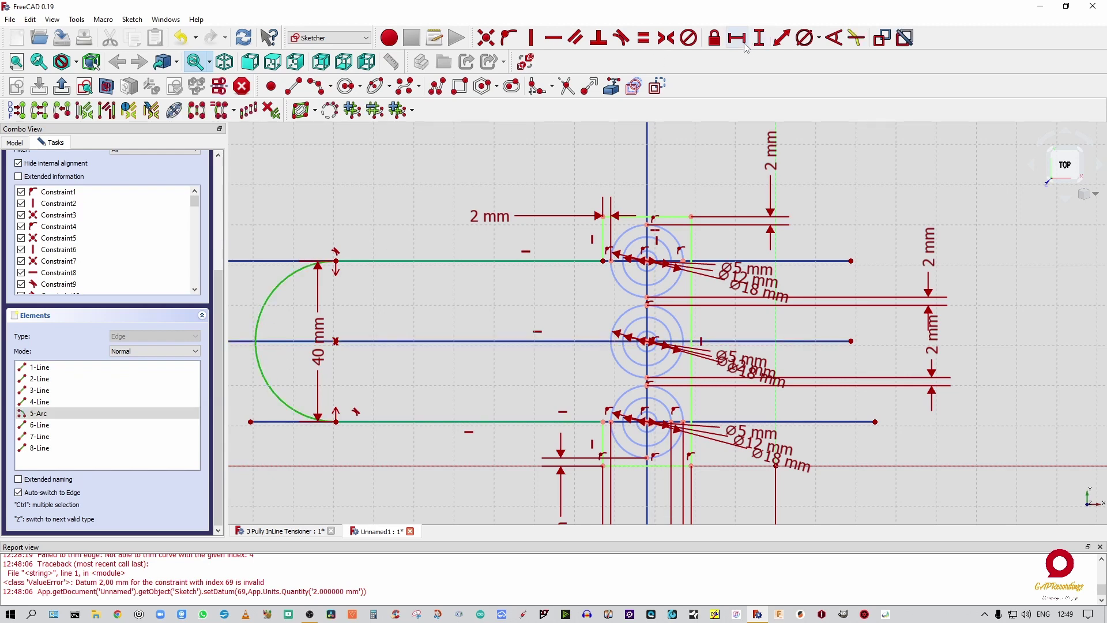
pyautogui.click(808, 38)
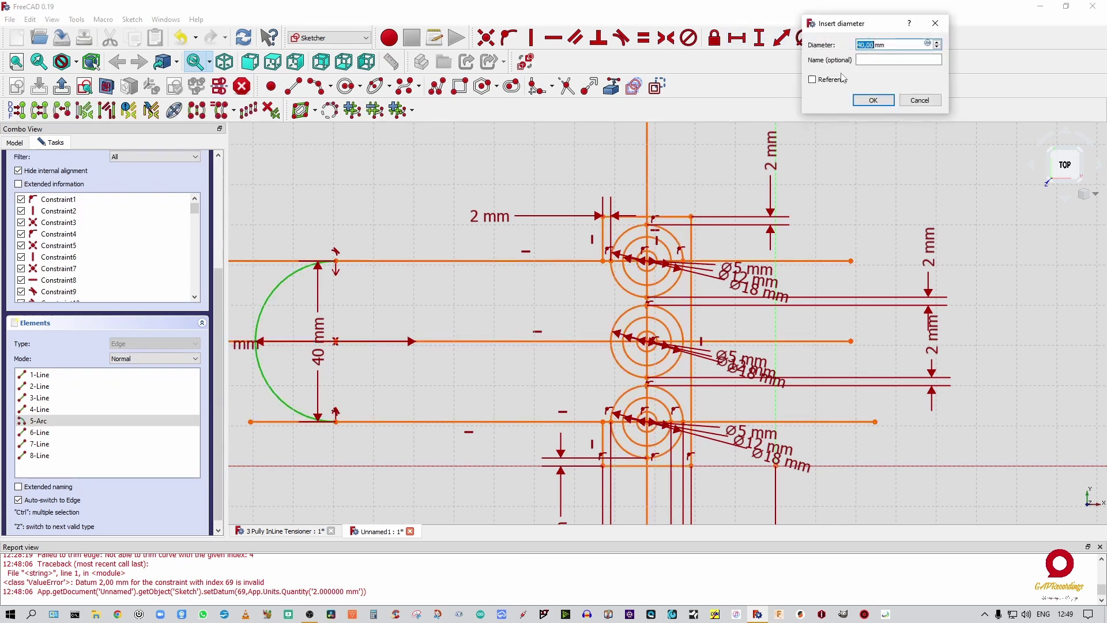
pyautogui.click(874, 100)
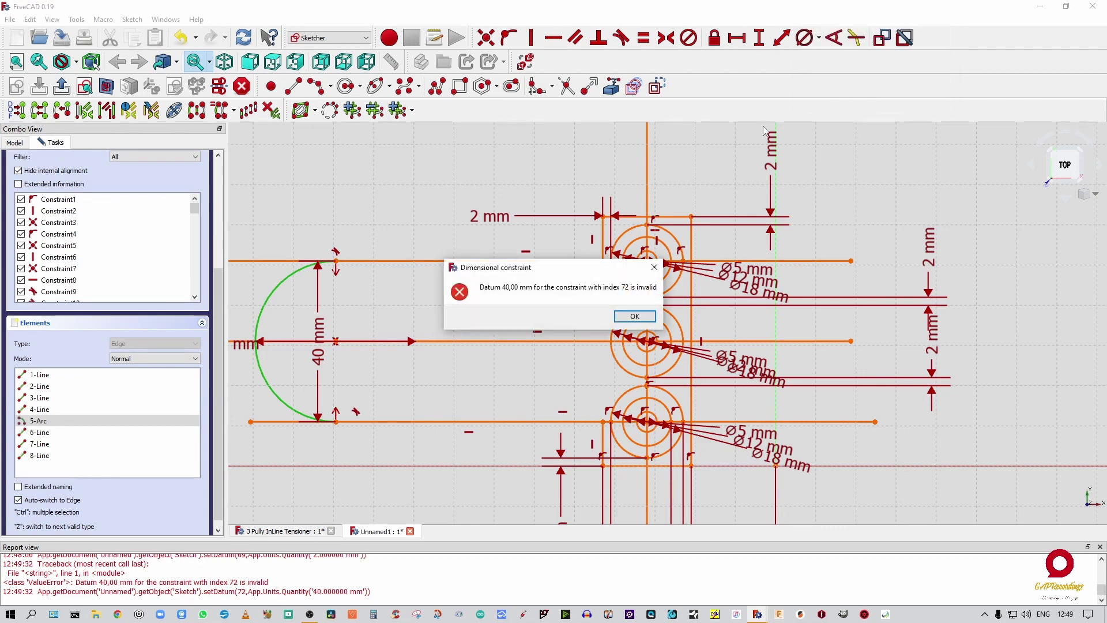
pyautogui.click(634, 316)
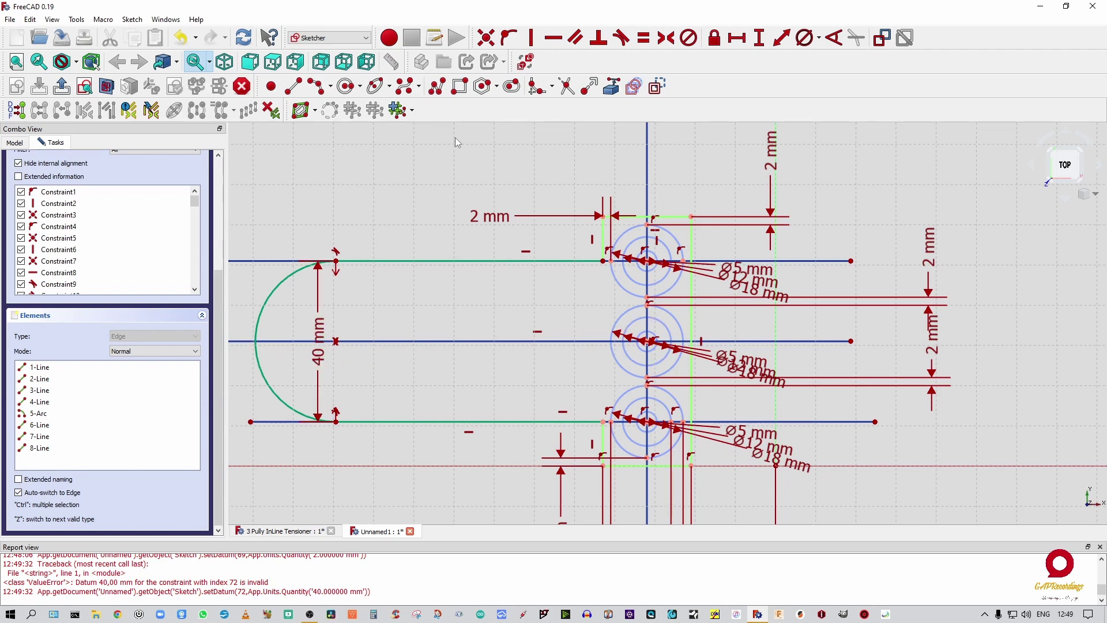
# Sketch a closed horizontal slot about 87 mm long with end arcs of about 4.4 mm radius, from the middle circles towards the large arc.
pyautogui.click(437, 94)
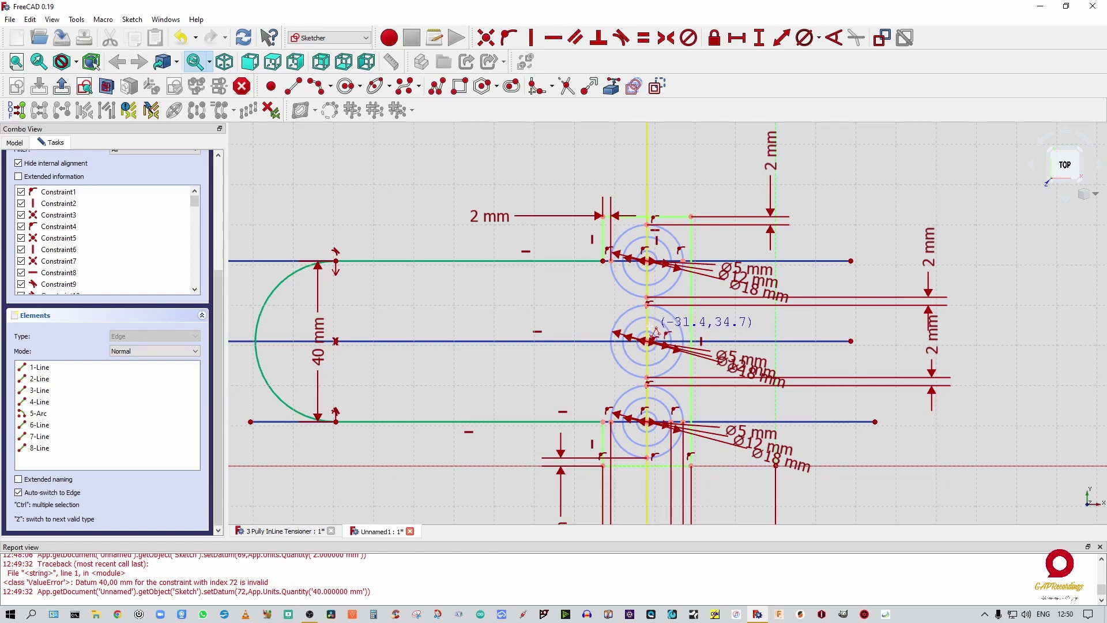
pyautogui.click(647, 324)
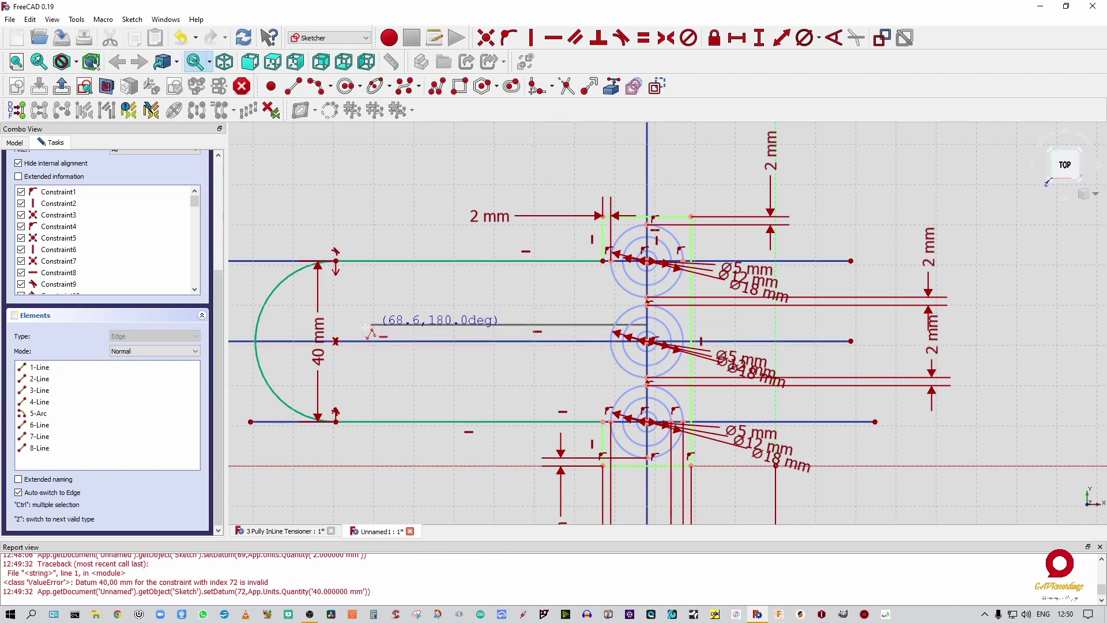
pyautogui.click(295, 325)
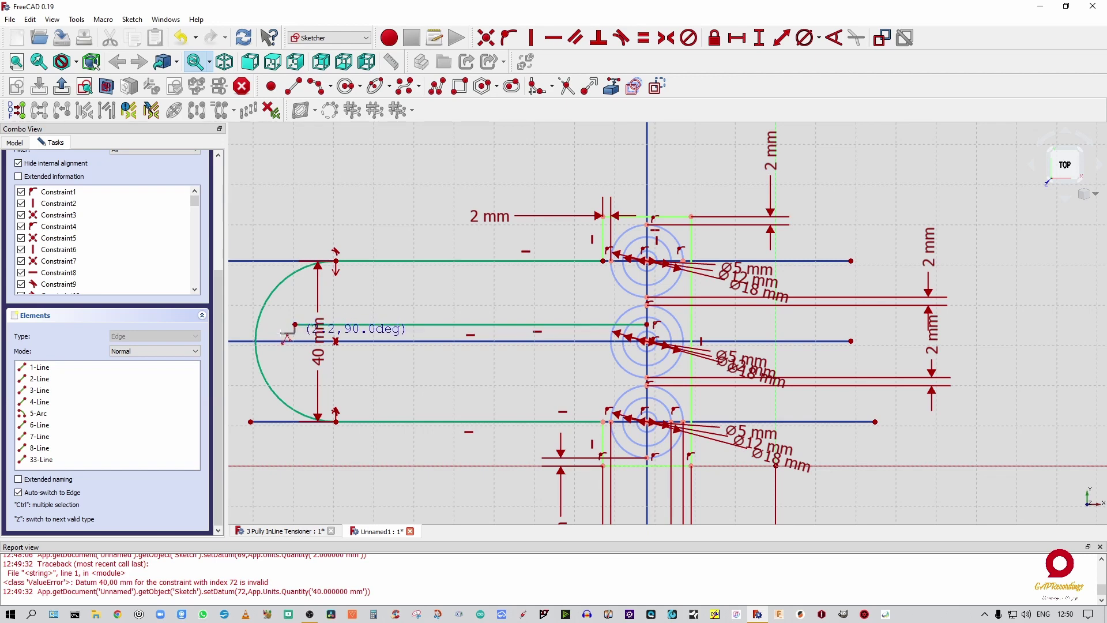
pyautogui.press('m')
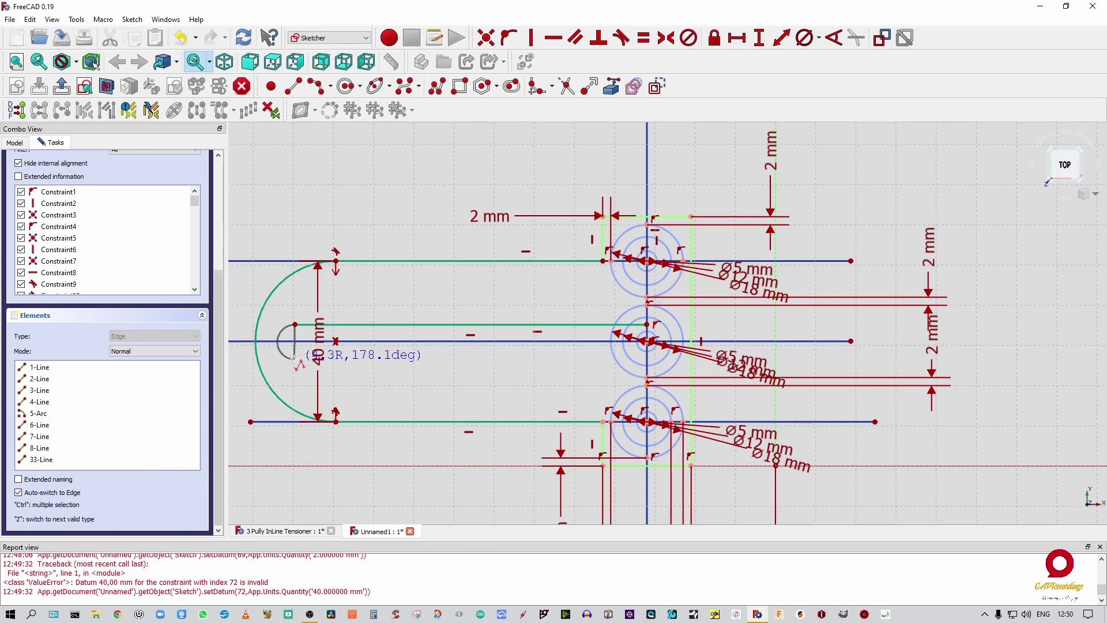
pyautogui.click(296, 359)
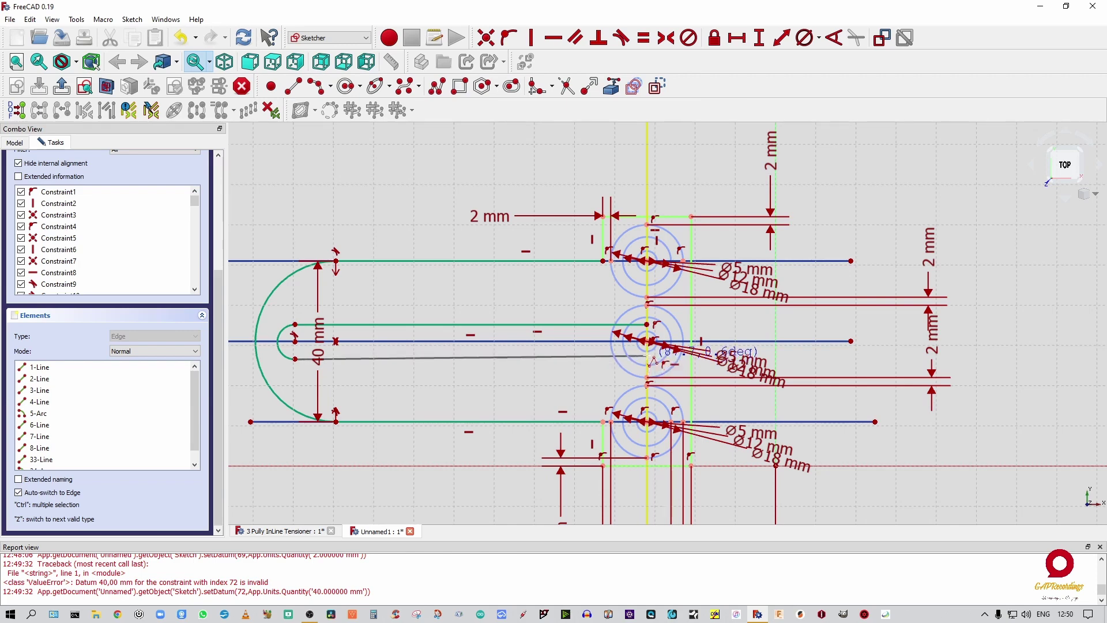
pyautogui.click(647, 358)
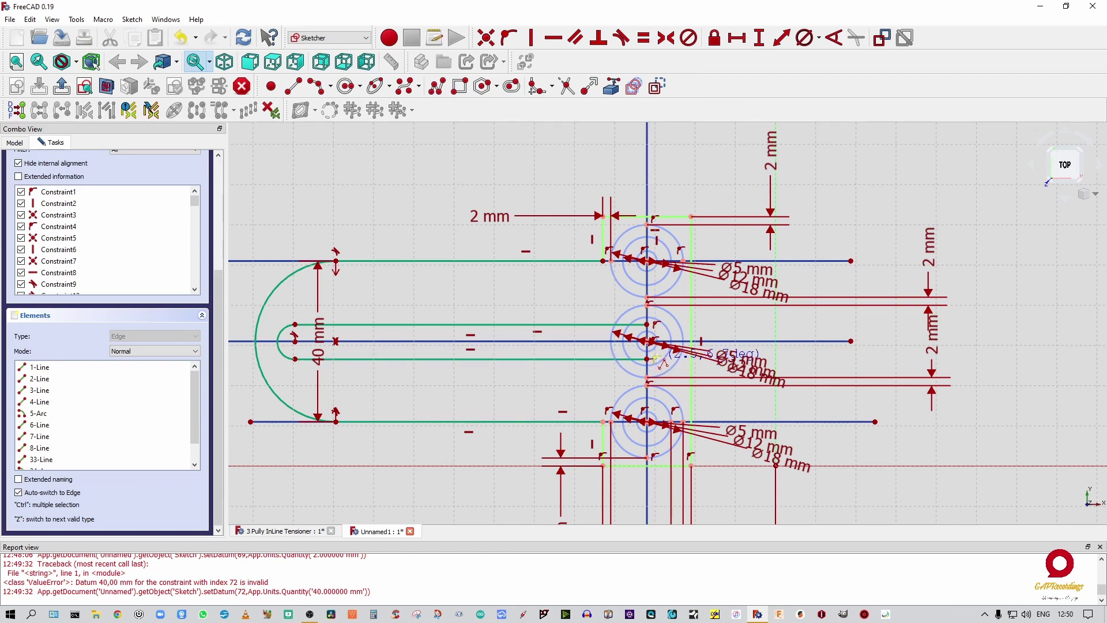
pyautogui.press('m')
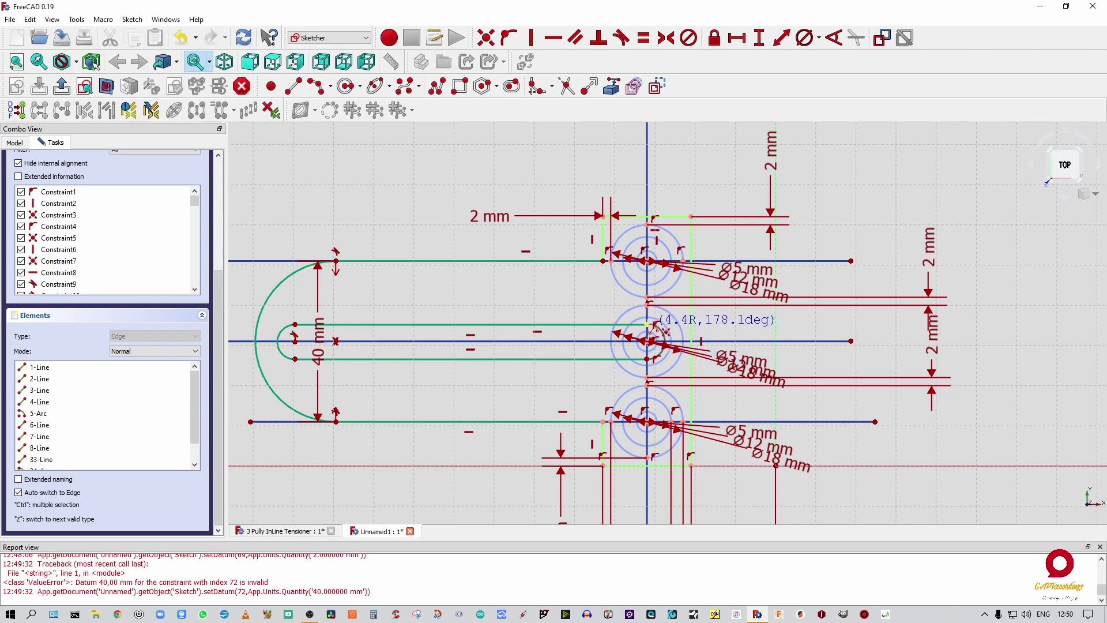
pyautogui.click(647, 324)
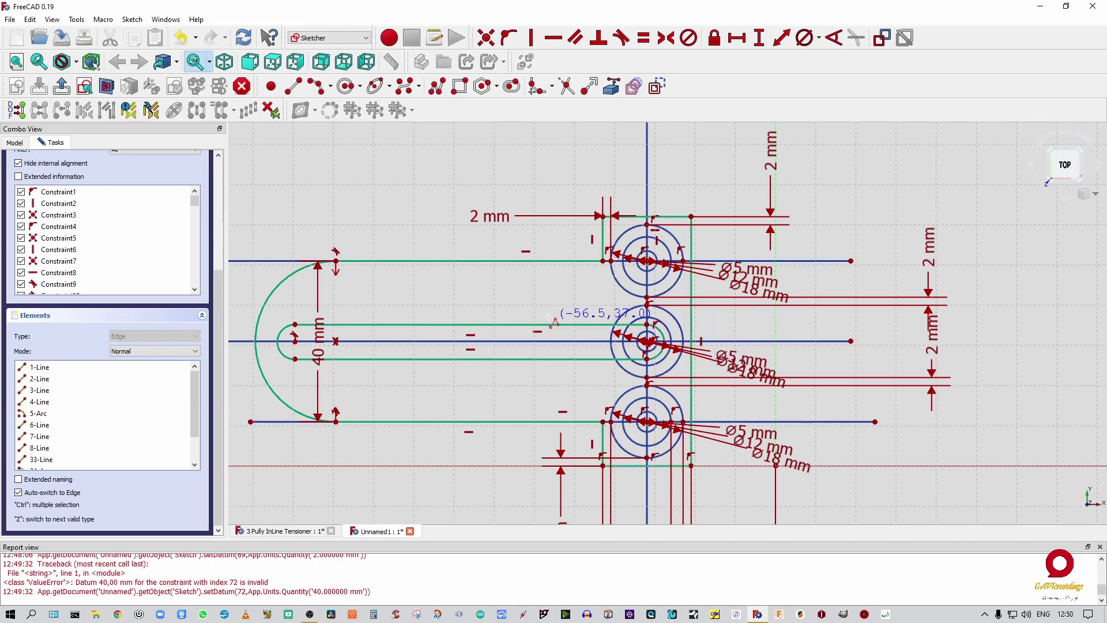
# Try to make the slot's two straight edges symmetric about the middle horizontal line.
pyautogui.scroll(-2, 620, 289)
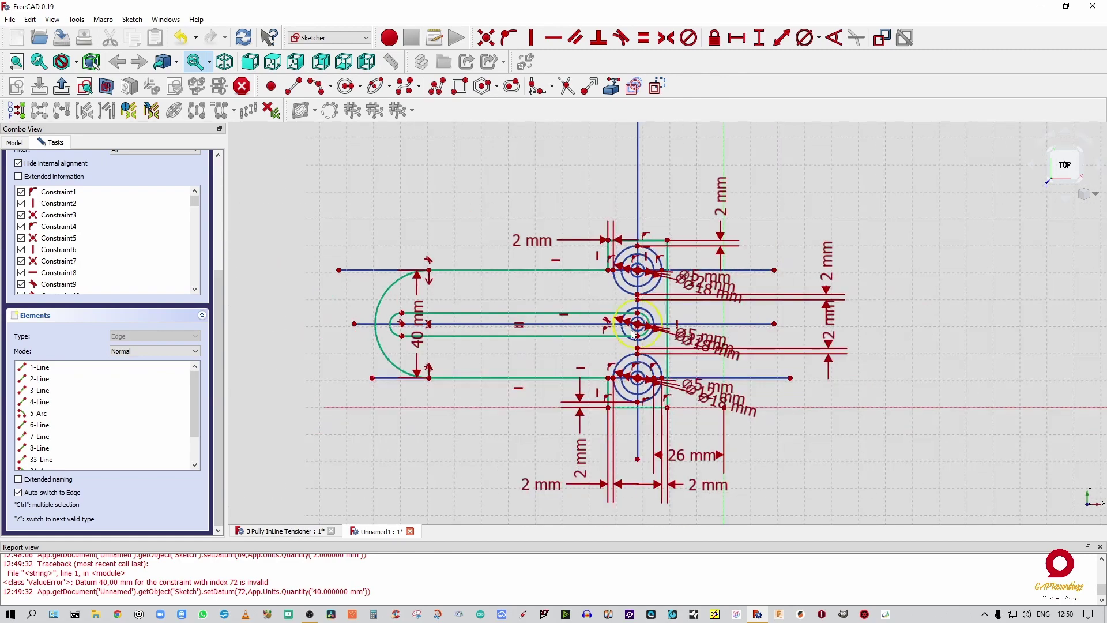
pyautogui.scroll(4, 633, 335)
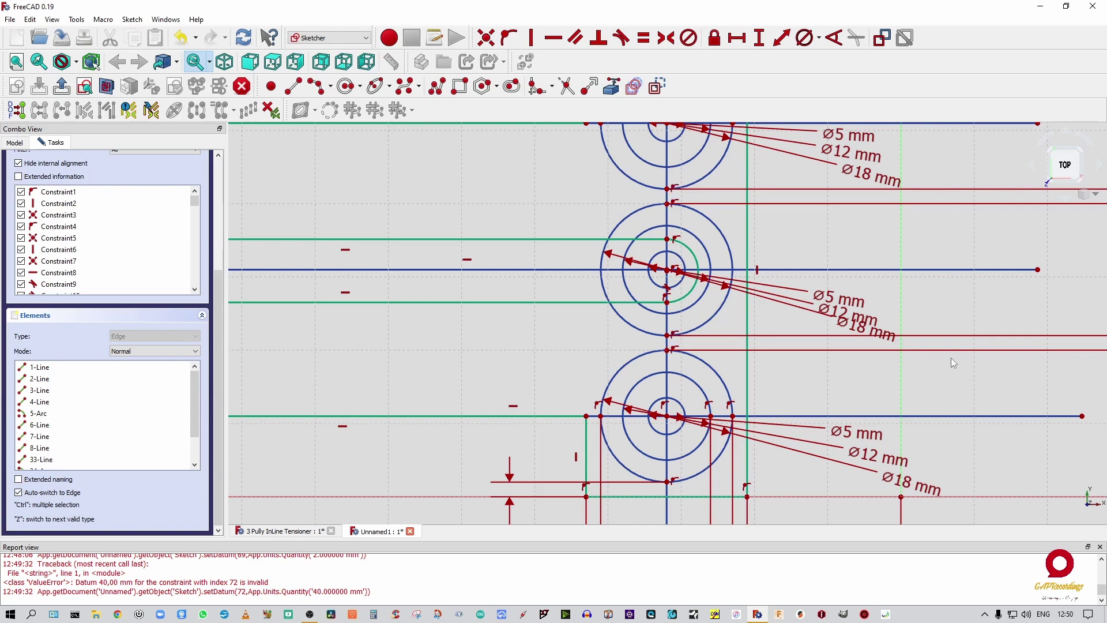
pyautogui.click(572, 302)
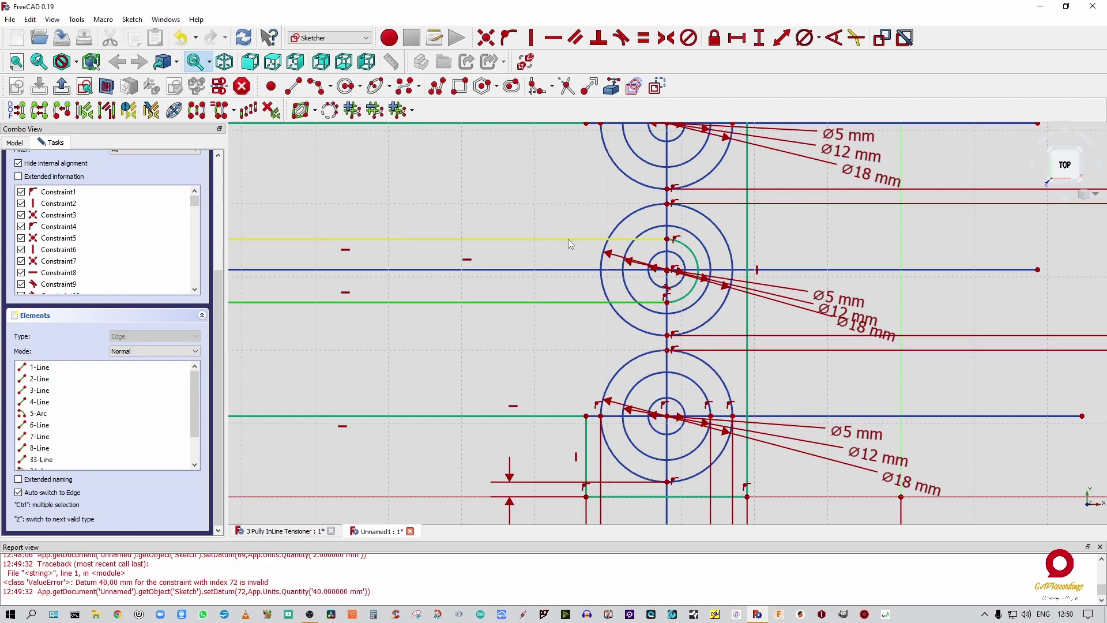
pyautogui.click(568, 239)
pyautogui.click(569, 269)
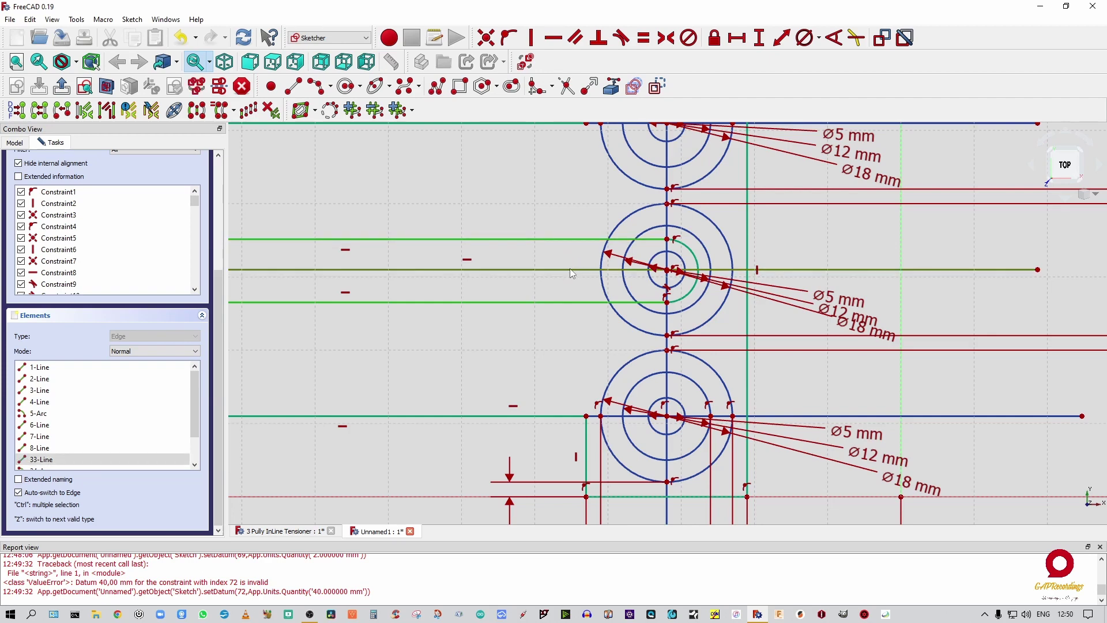
pyautogui.click(667, 44)
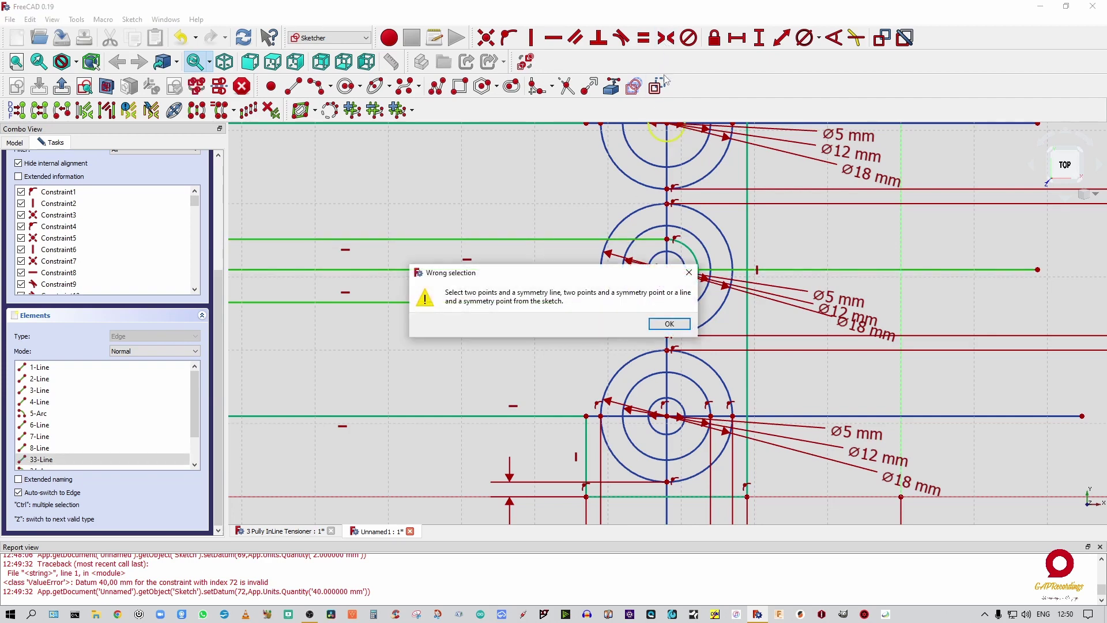
pyautogui.click(670, 323)
pyautogui.click(570, 182)
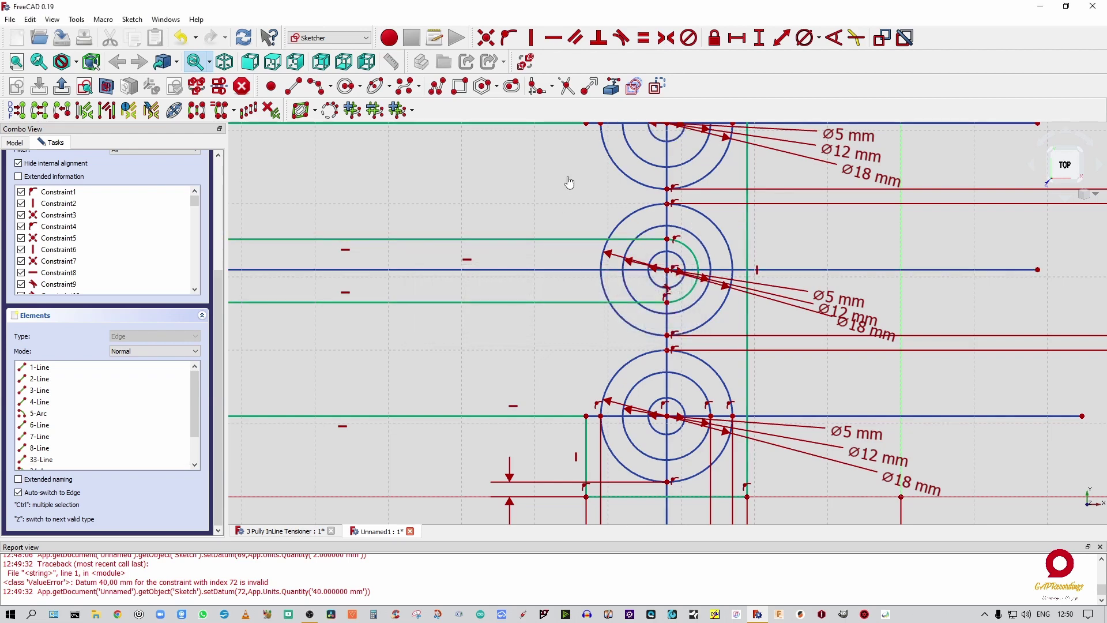
# Make the two end points of the slot's arc at the middle circles symmetric about the middle horizontal line.
pyautogui.click(669, 241)
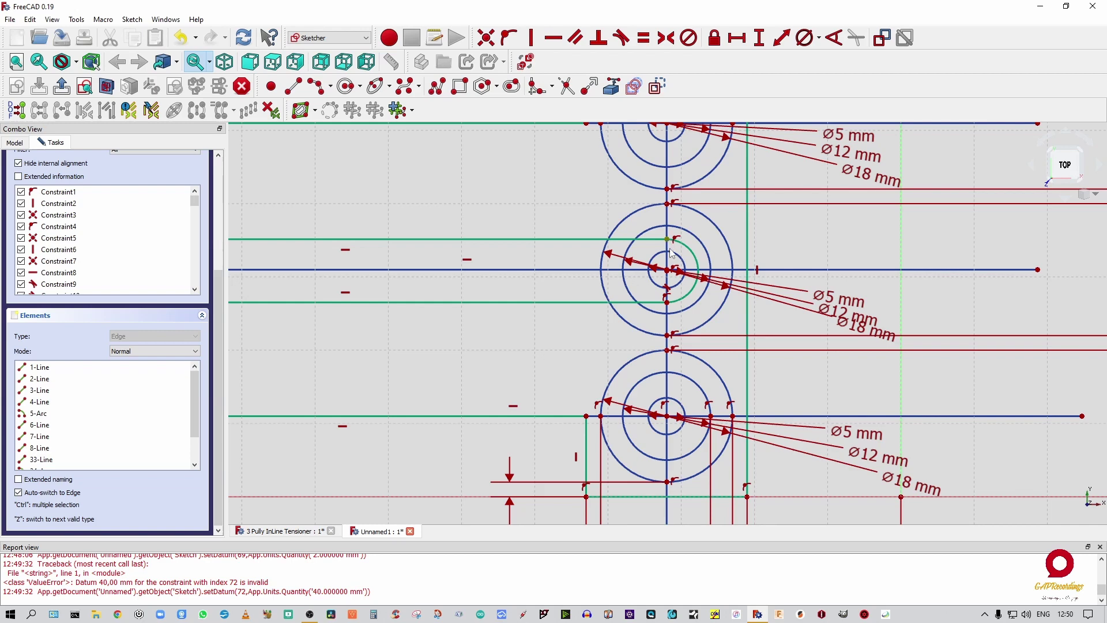
pyautogui.click(667, 301)
pyautogui.click(566, 269)
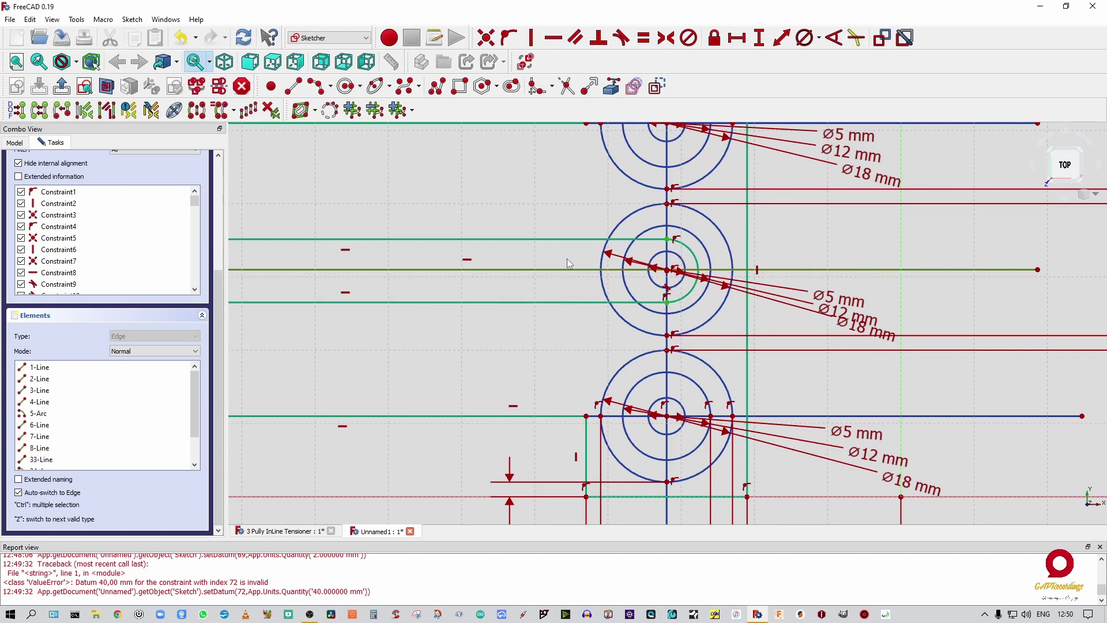
pyautogui.click(667, 41)
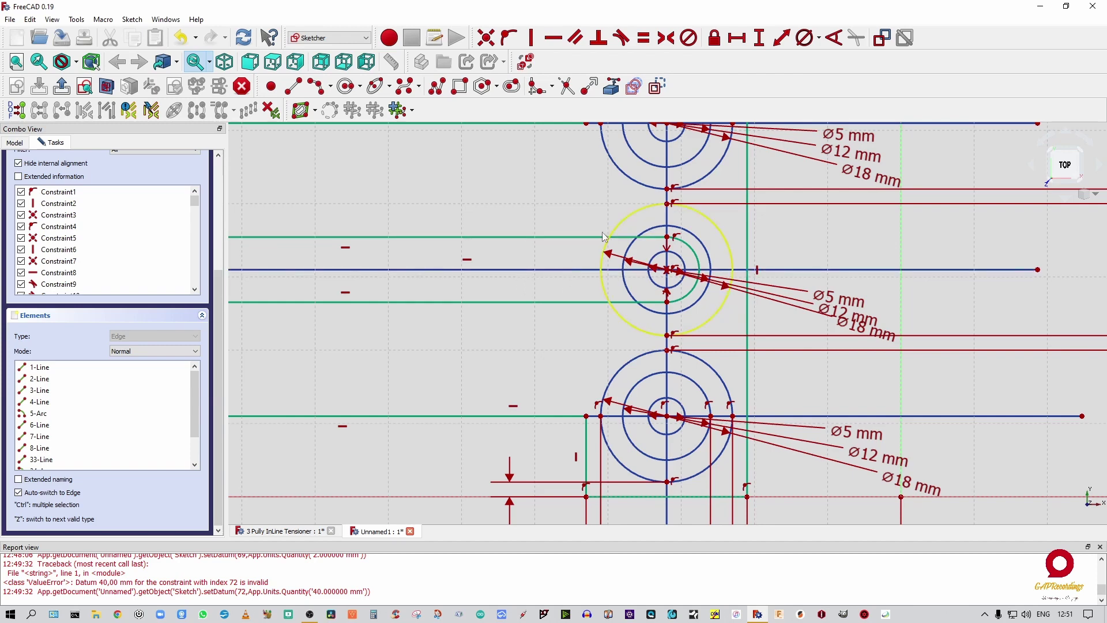
# Set the slot's width to 5.1 mm with a vertical distance between the two end points at the middle circles.
pyautogui.click(679, 243)
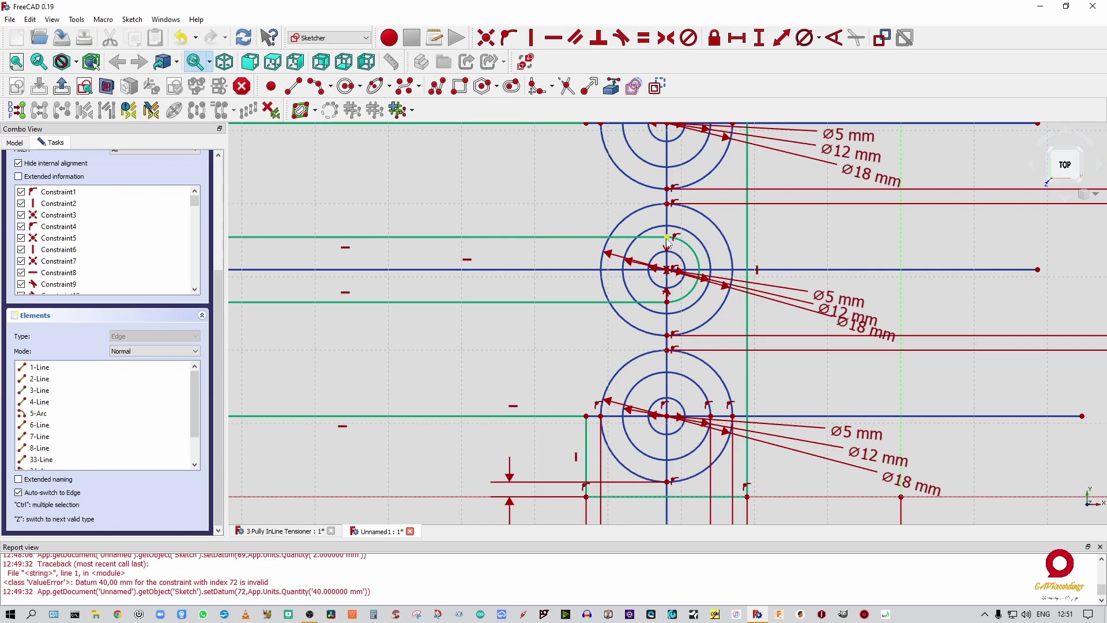
pyautogui.click(667, 239)
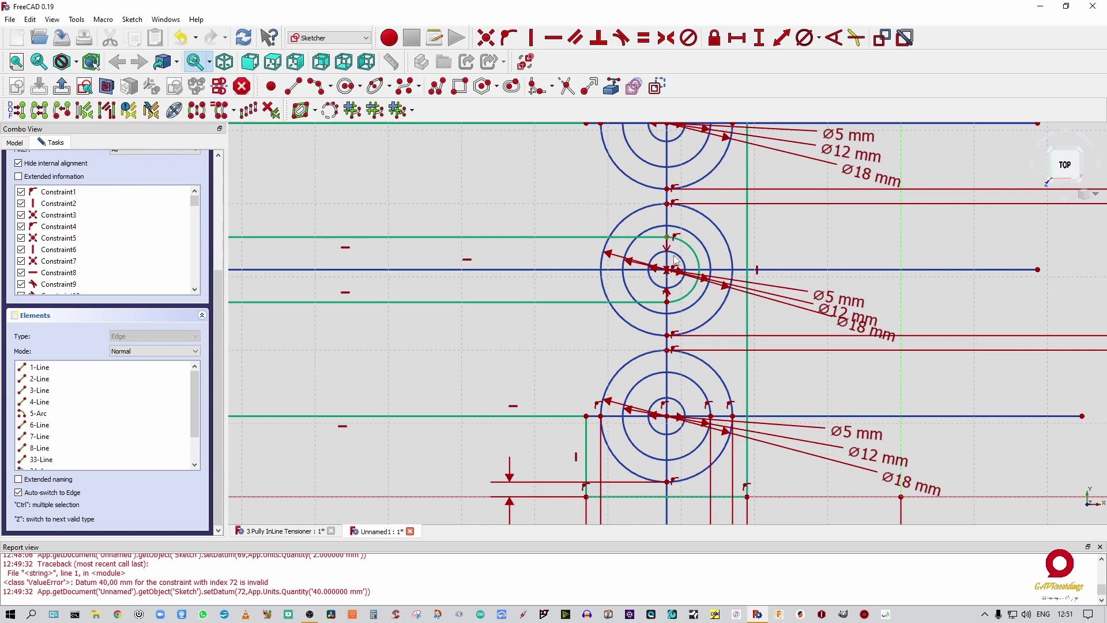
pyautogui.click(668, 302)
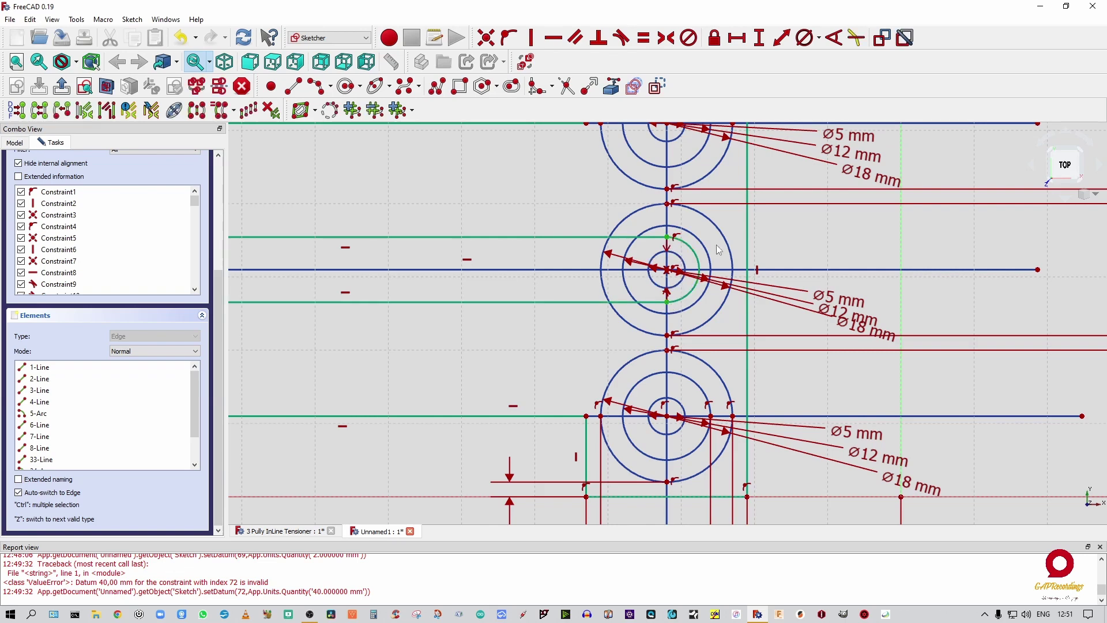
pyautogui.click(760, 38)
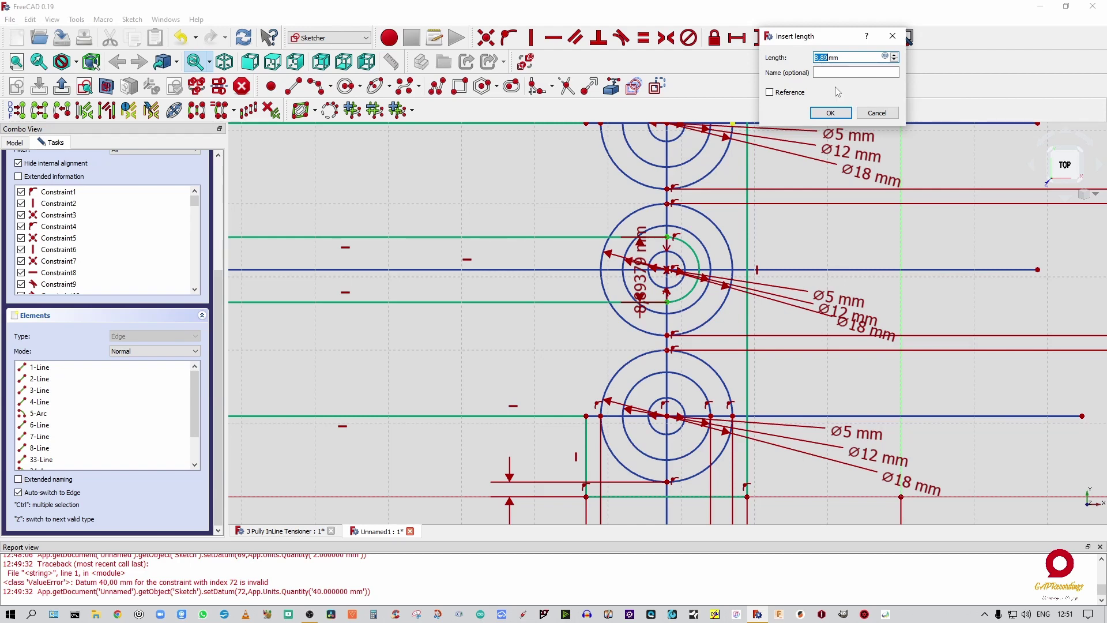
pyautogui.write('5.')
pyautogui.press('Return')
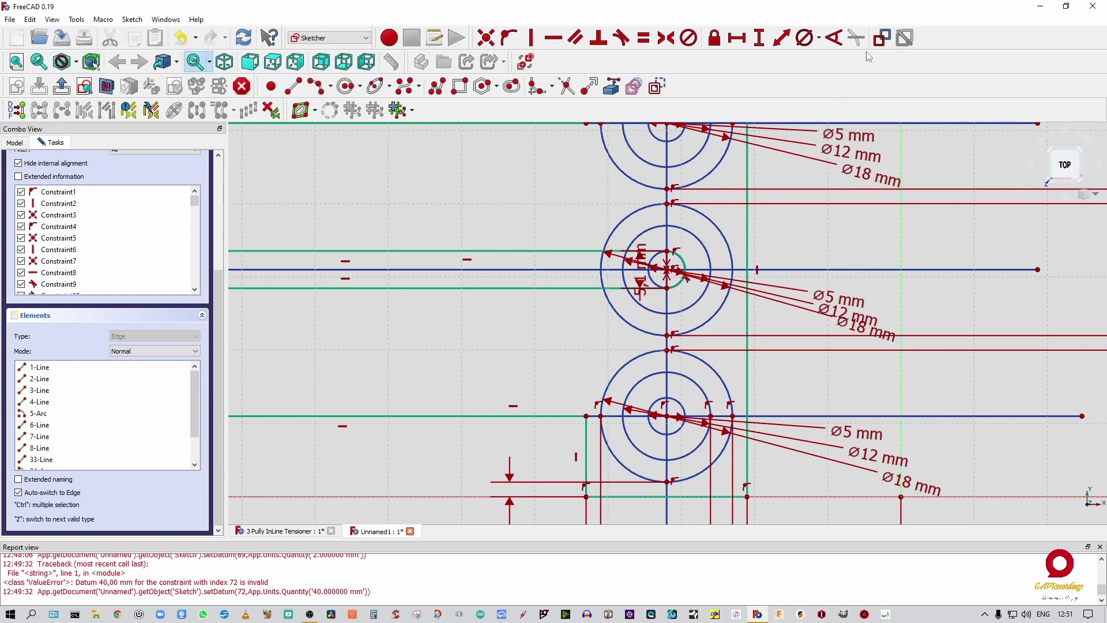
# Try to constrain the slot's end arc at the middle circles to a 5.1 mm diameter.
pyautogui.scroll(4, 696, 306)
pyautogui.scroll(2, 696, 307)
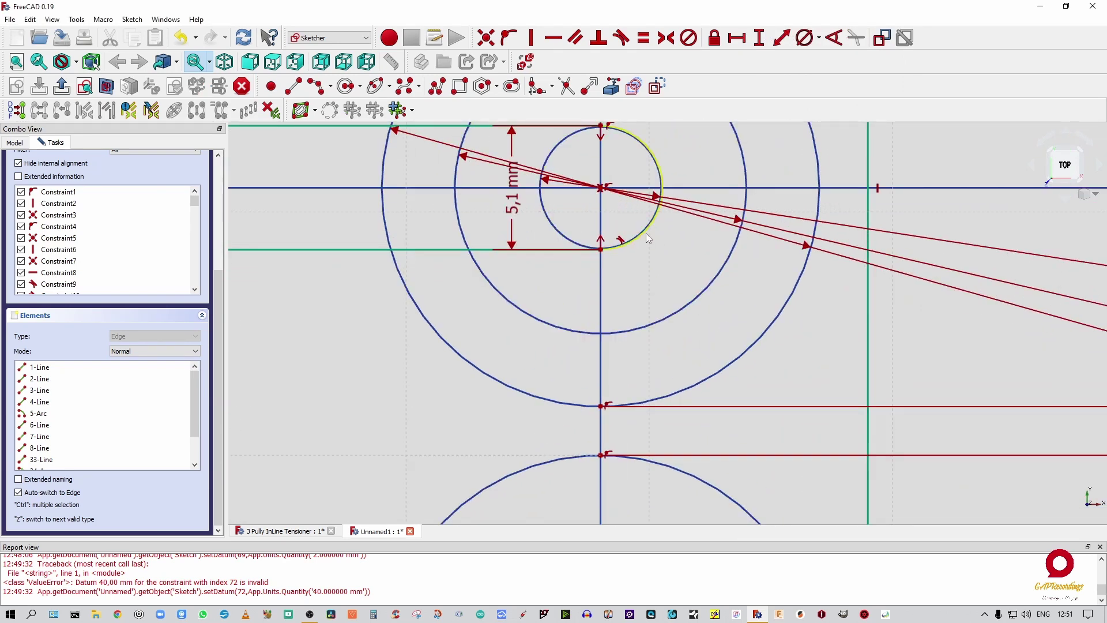
pyautogui.click(646, 233)
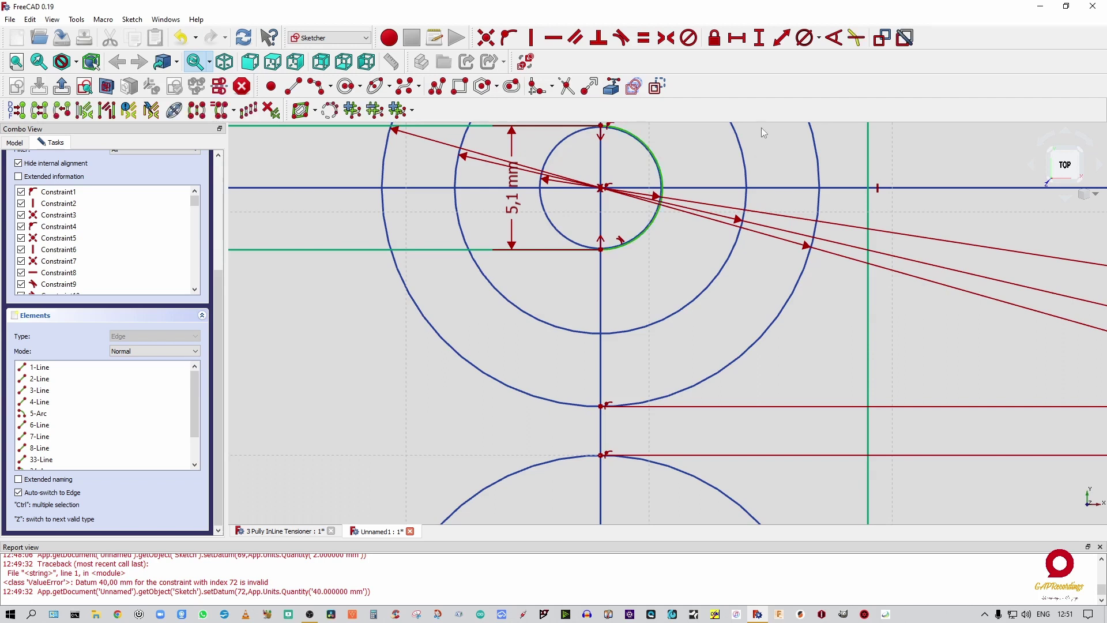
pyautogui.click(805, 38)
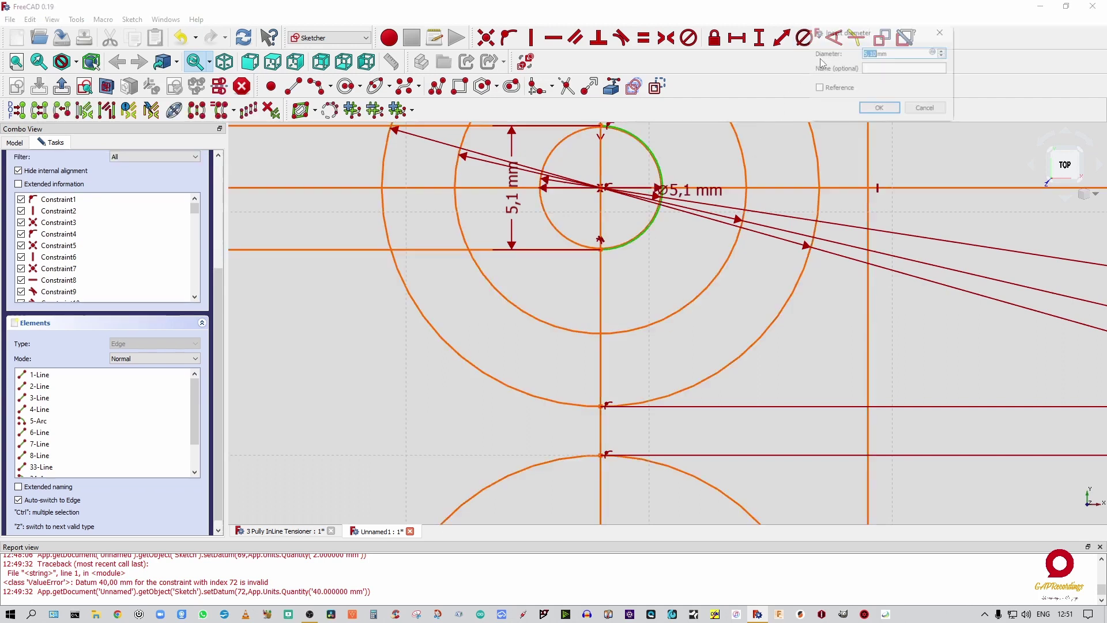
pyautogui.click(879, 108)
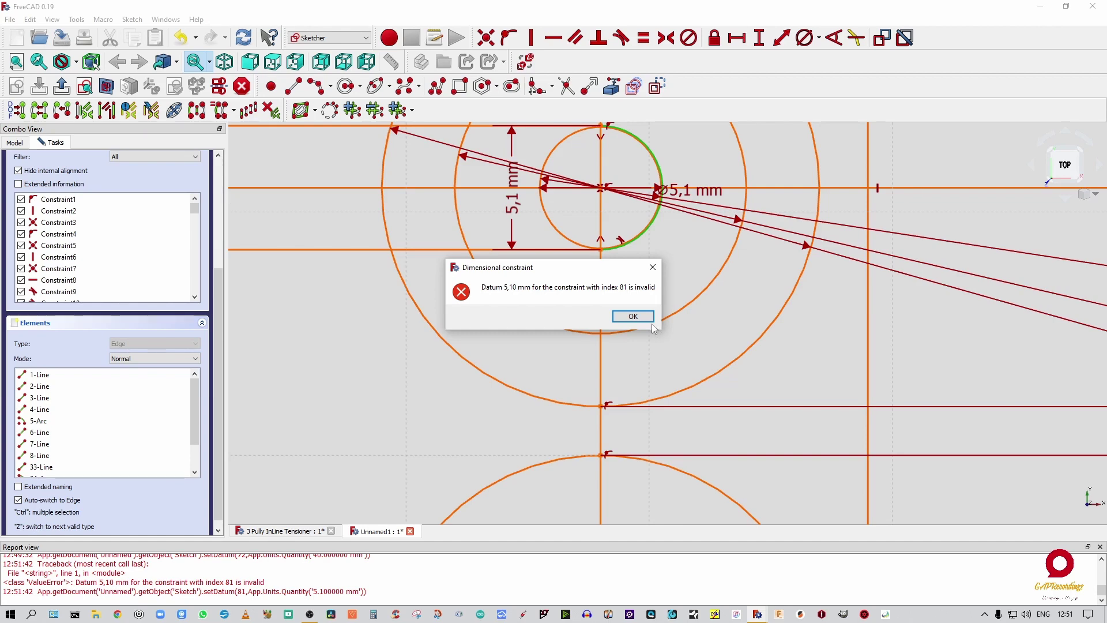
pyautogui.click(635, 316)
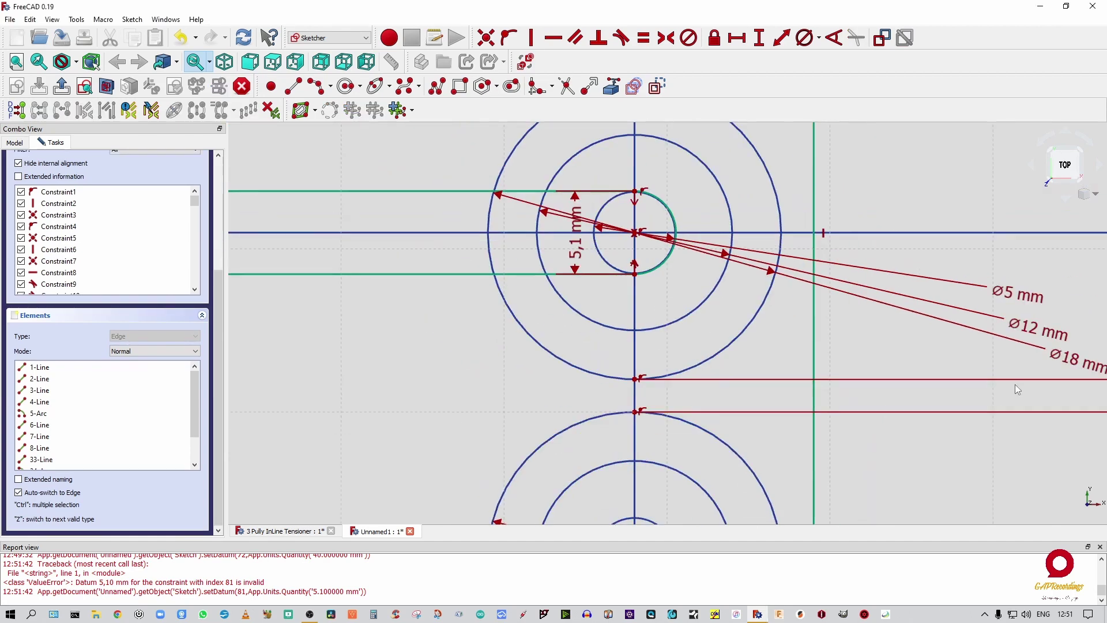
# Try a 40 mm horizontal distance between the centres of the slot's two end arcs, and undo it.
pyautogui.scroll(-5, 987, 357)
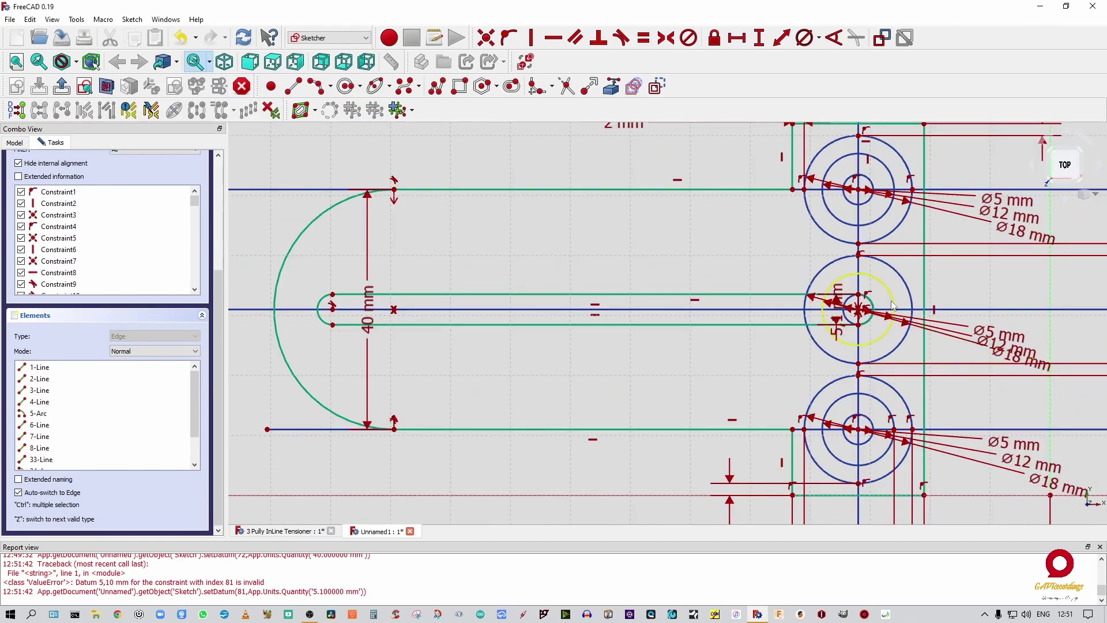
pyautogui.click(335, 315)
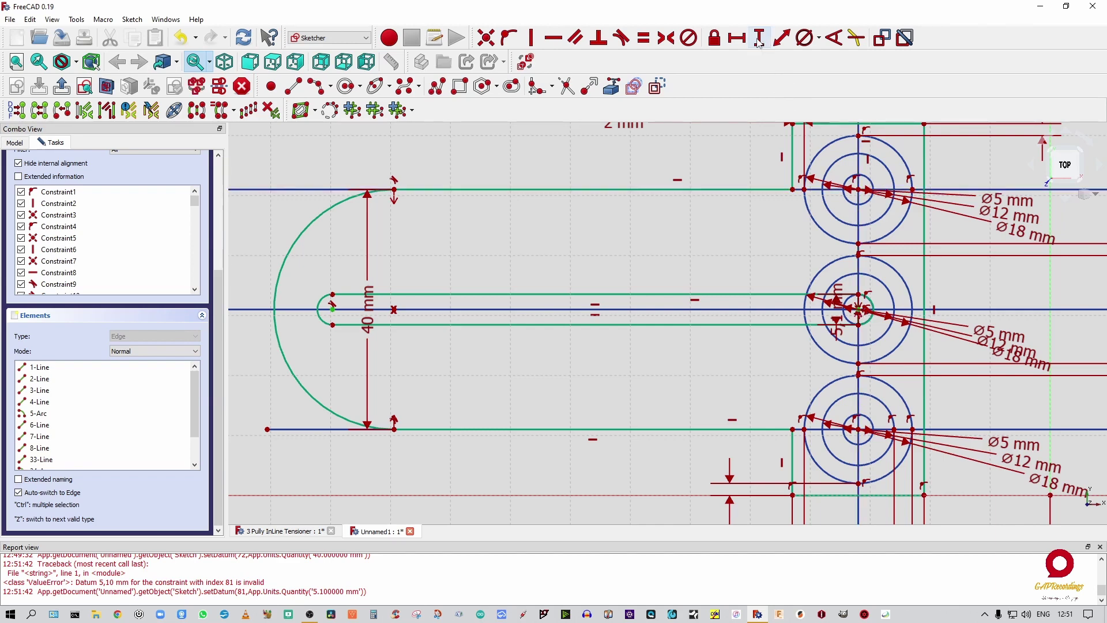
pyautogui.click(737, 37)
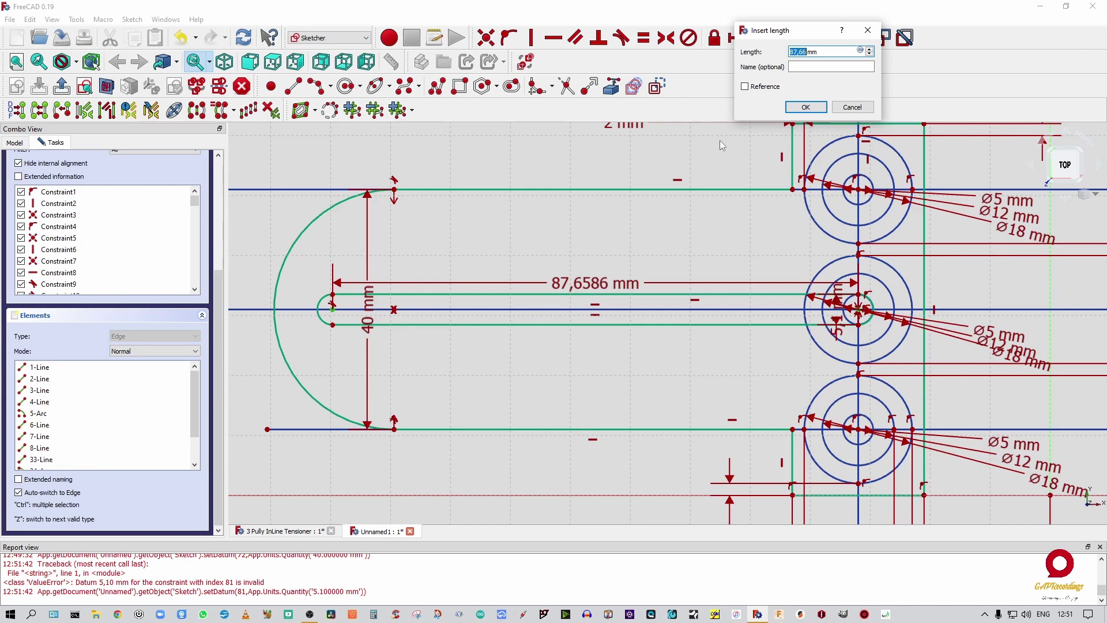
pyautogui.write('40')
pyautogui.press('Return')
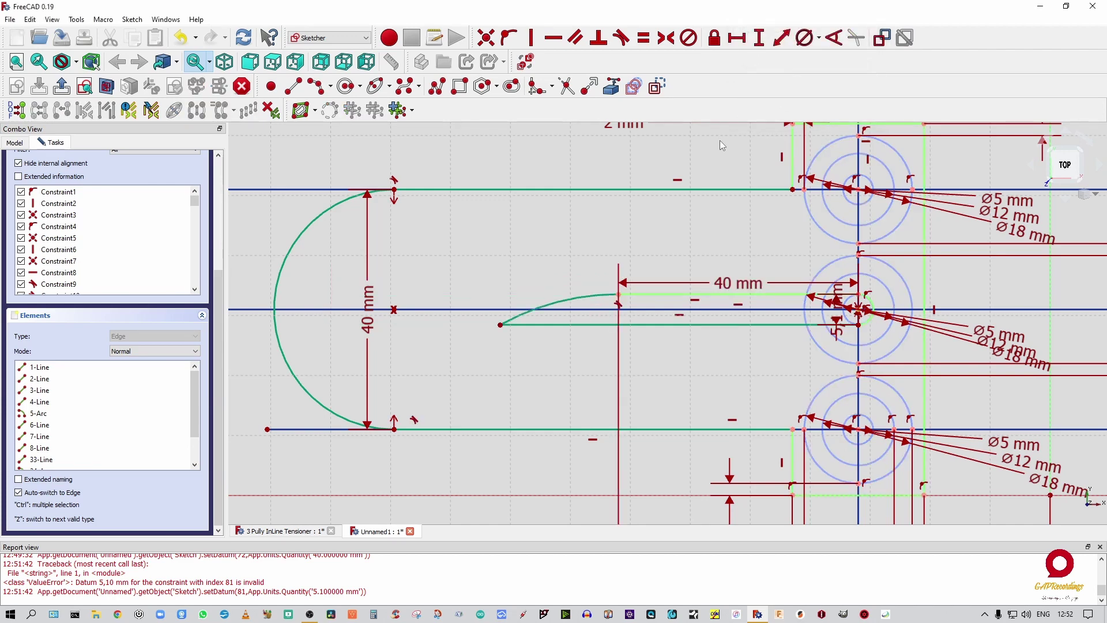
pyautogui.hotkey('ctrl', 'z')
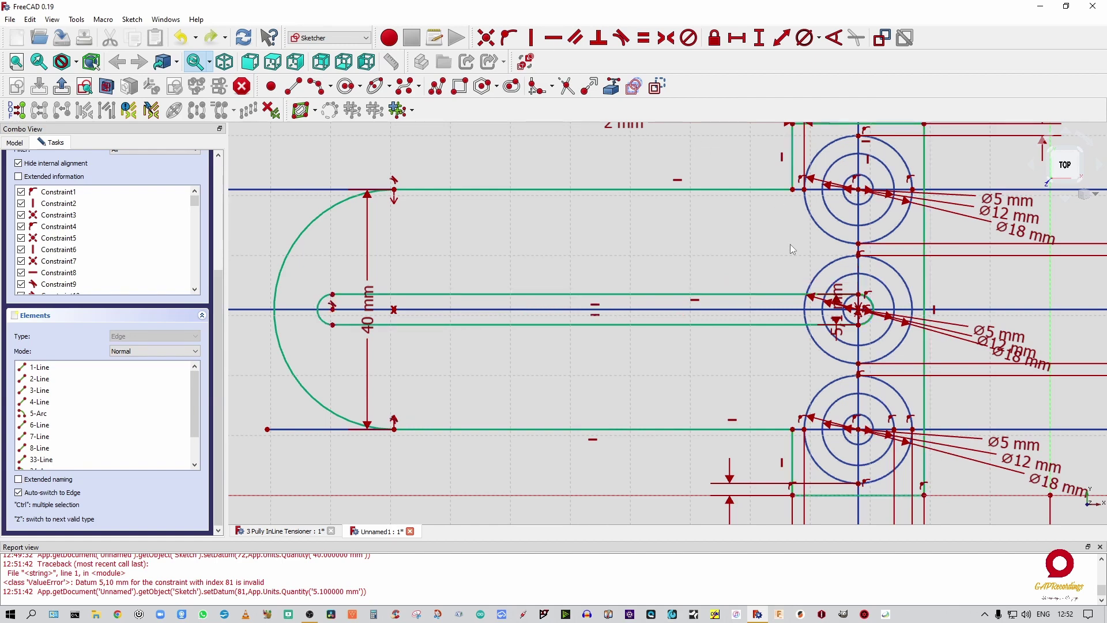
# Set a 40 mm horizontal distance between the end points of the slot's lower straight edge.
pyautogui.scroll(6, 830, 344)
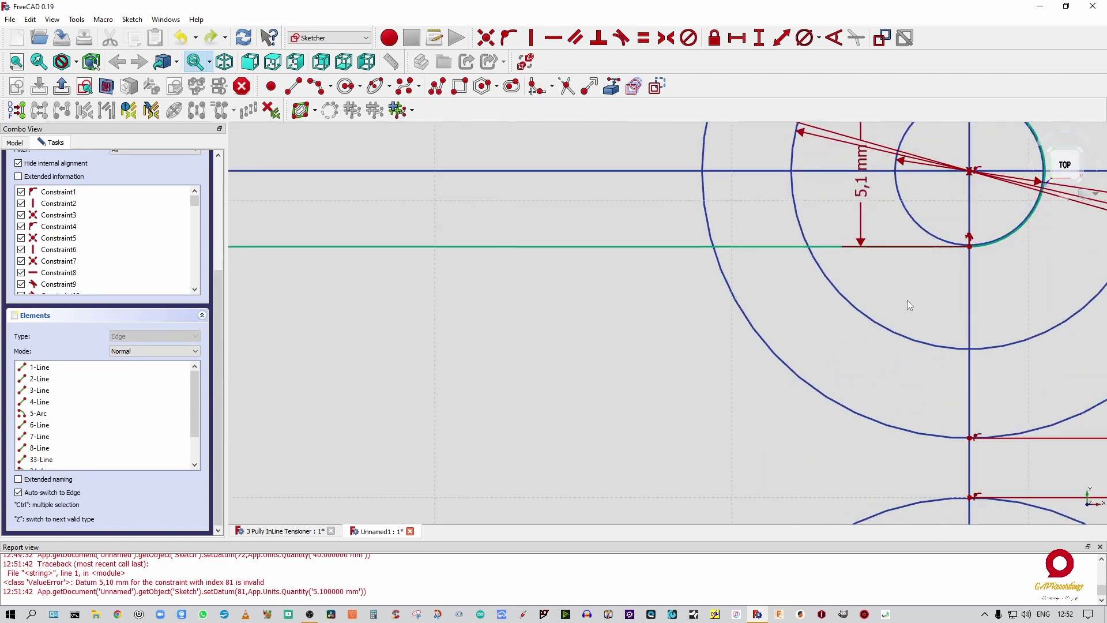
pyautogui.scroll(2, 1020, 305)
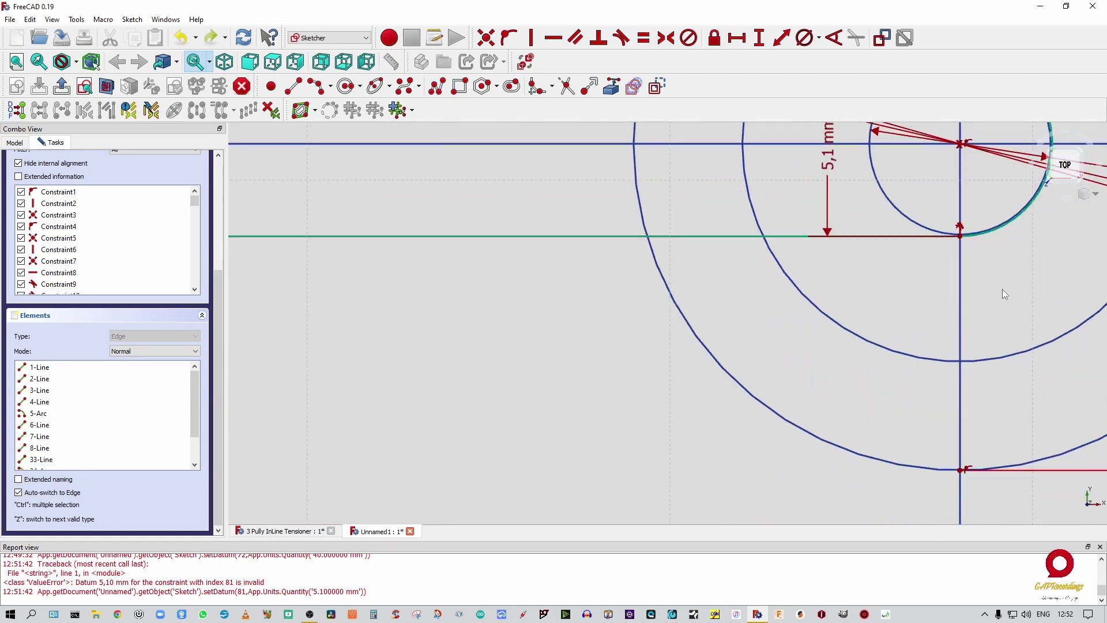
pyautogui.click(1032, 210)
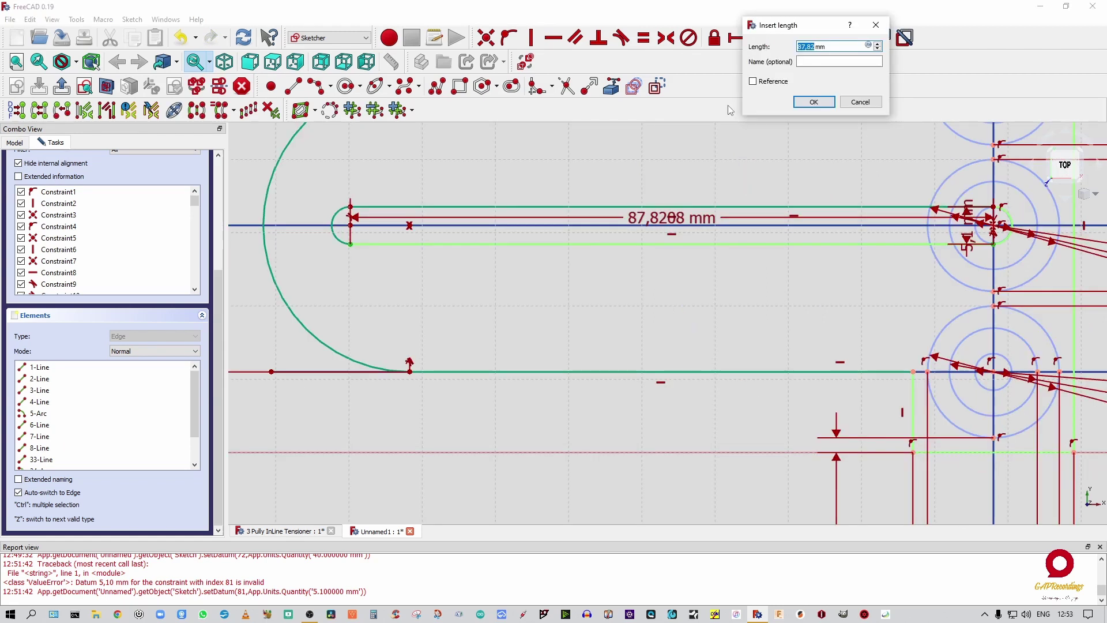
pyautogui.write('40')
pyautogui.click(814, 103)
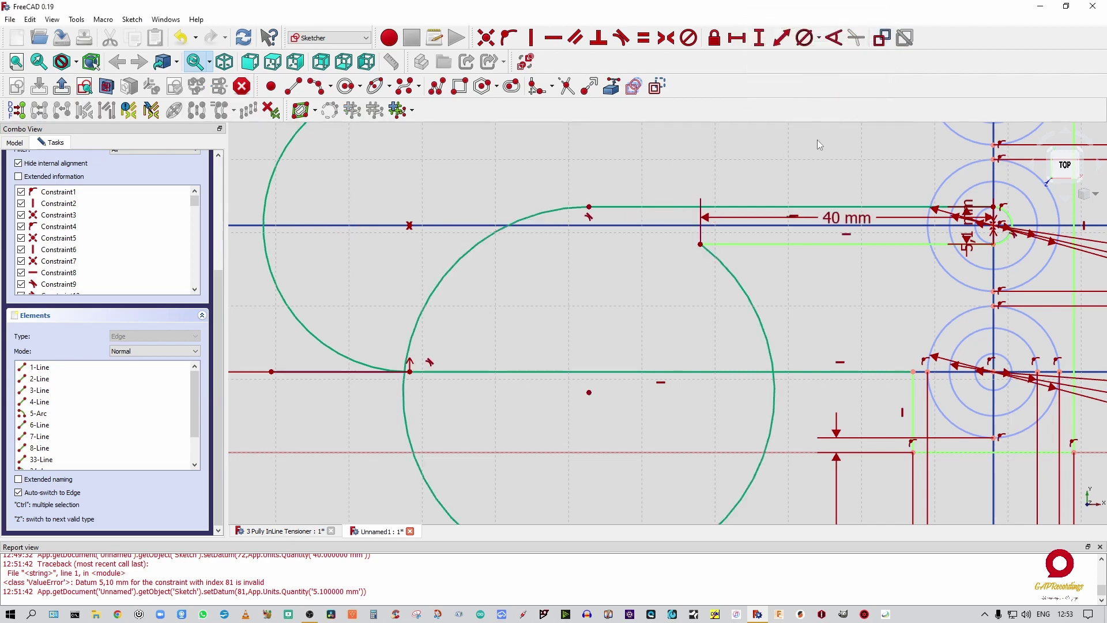
# Set a 40 mm horizontal distance between the end points of the slot's upper straight edge.
pyautogui.click(589, 207)
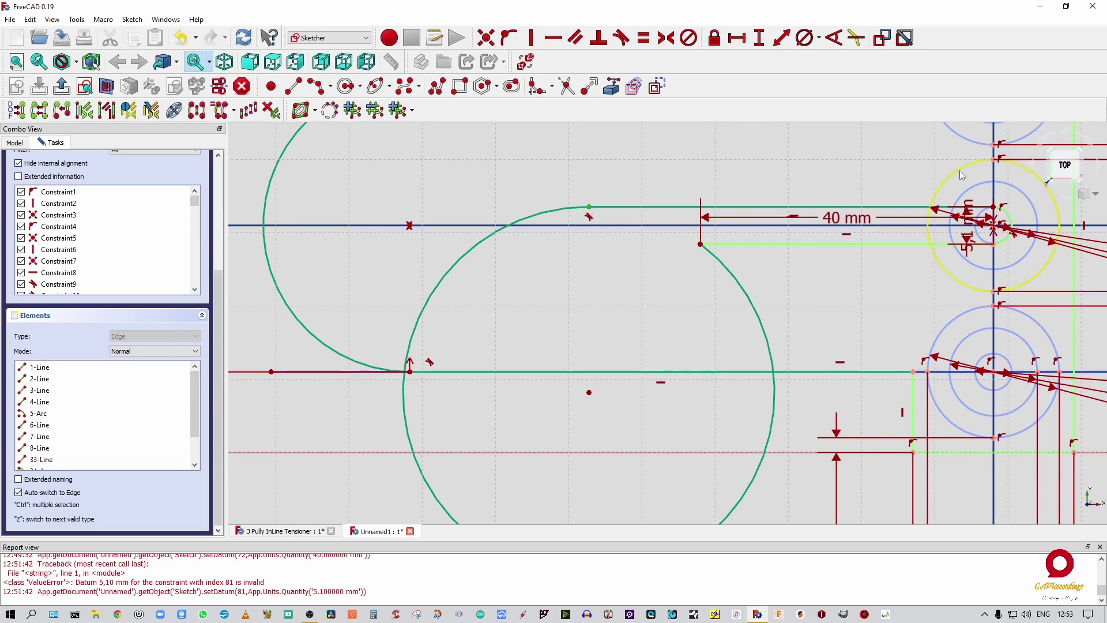
pyautogui.click(994, 212)
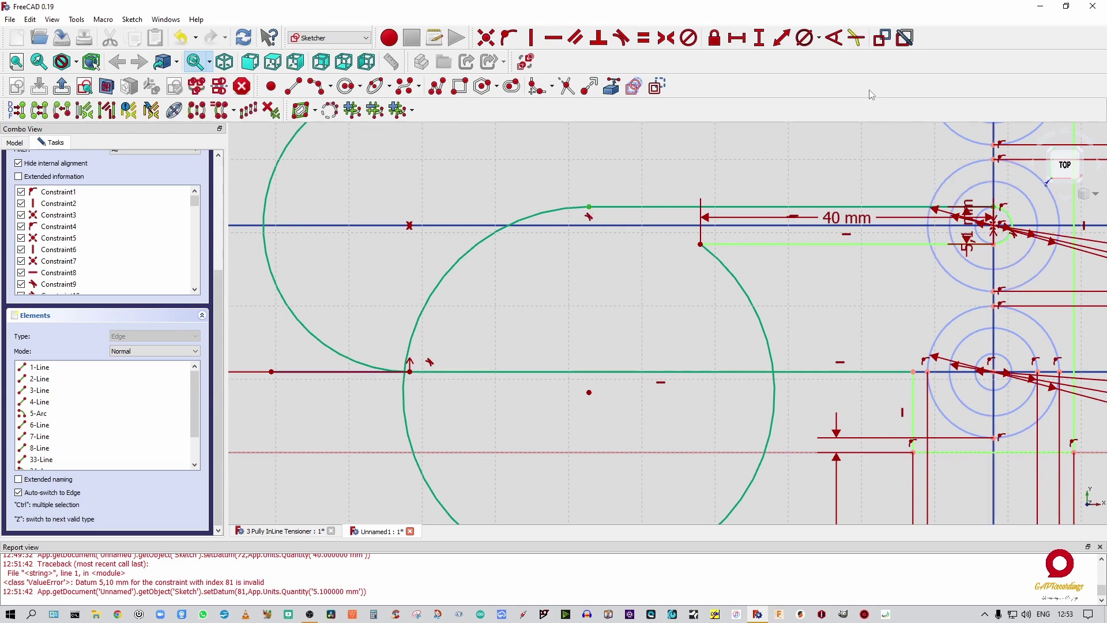
pyautogui.click(737, 37)
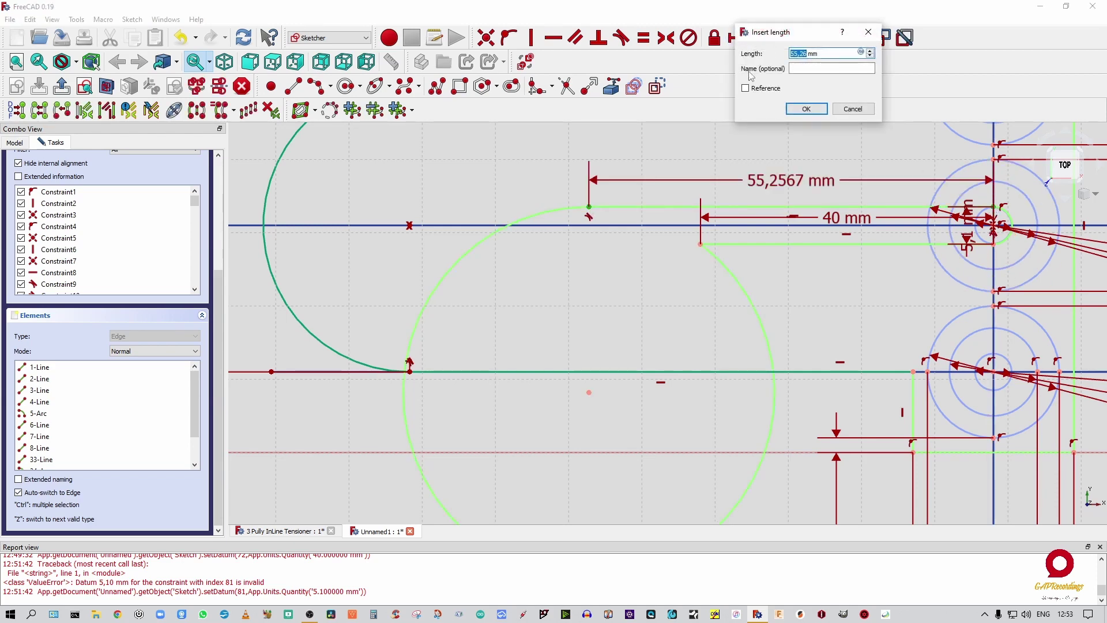
pyautogui.write('40')
pyautogui.press('Return')
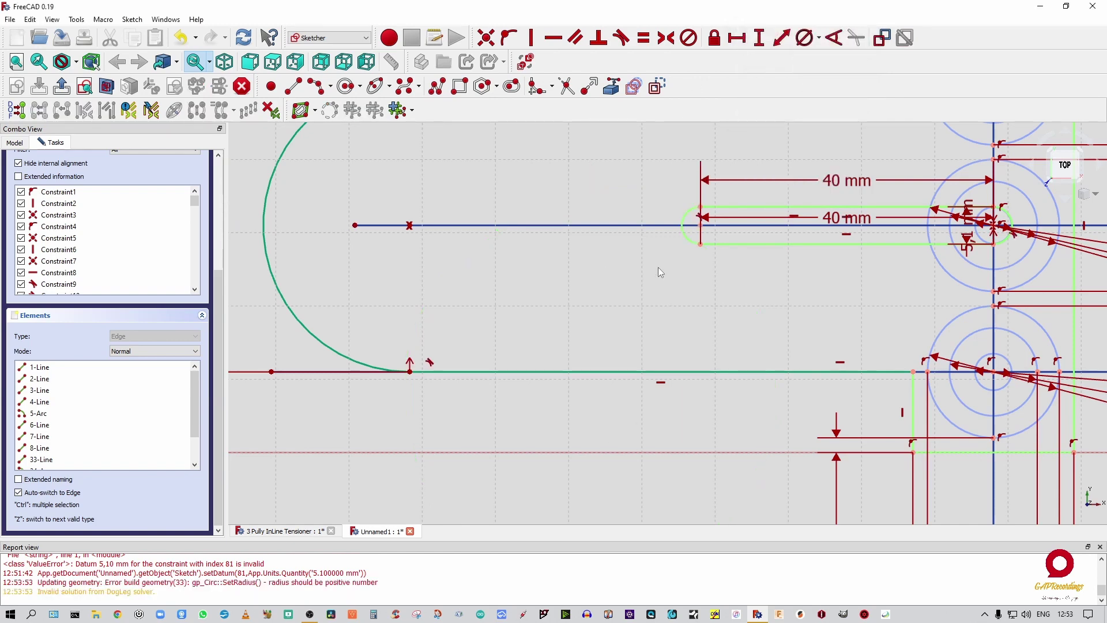
# Move the body's large arc along the middle horizontal line towards the circles, just outside the slot's rounded end.
pyautogui.scroll(-4, 658, 268)
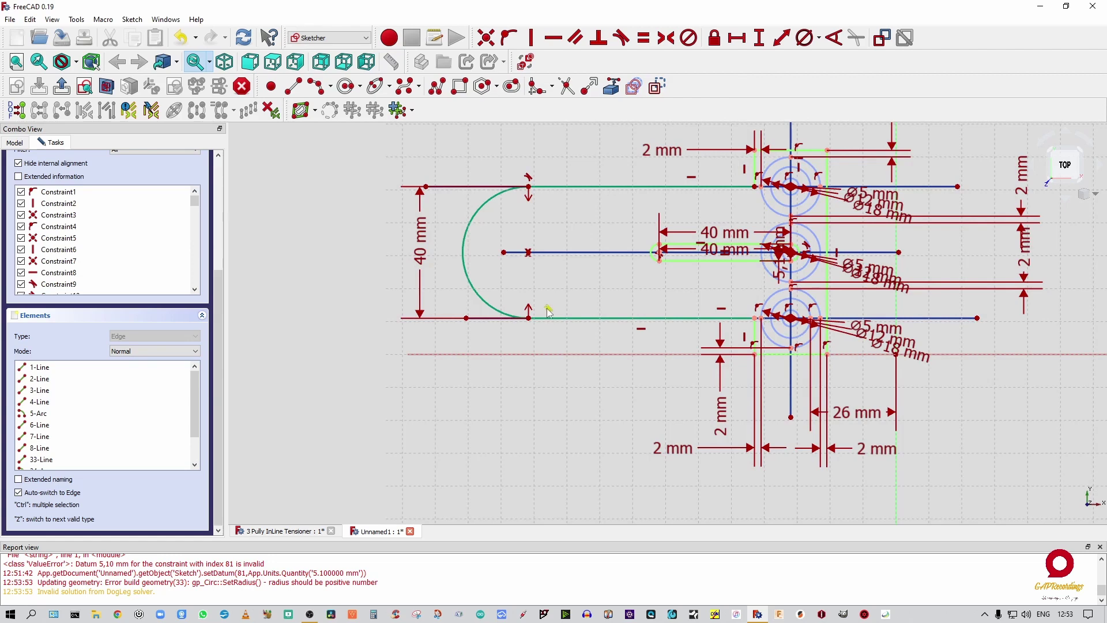
pyautogui.moveTo(529, 253); pyautogui.dragTo(698, 252)
pyautogui.scroll(4, 718, 238)
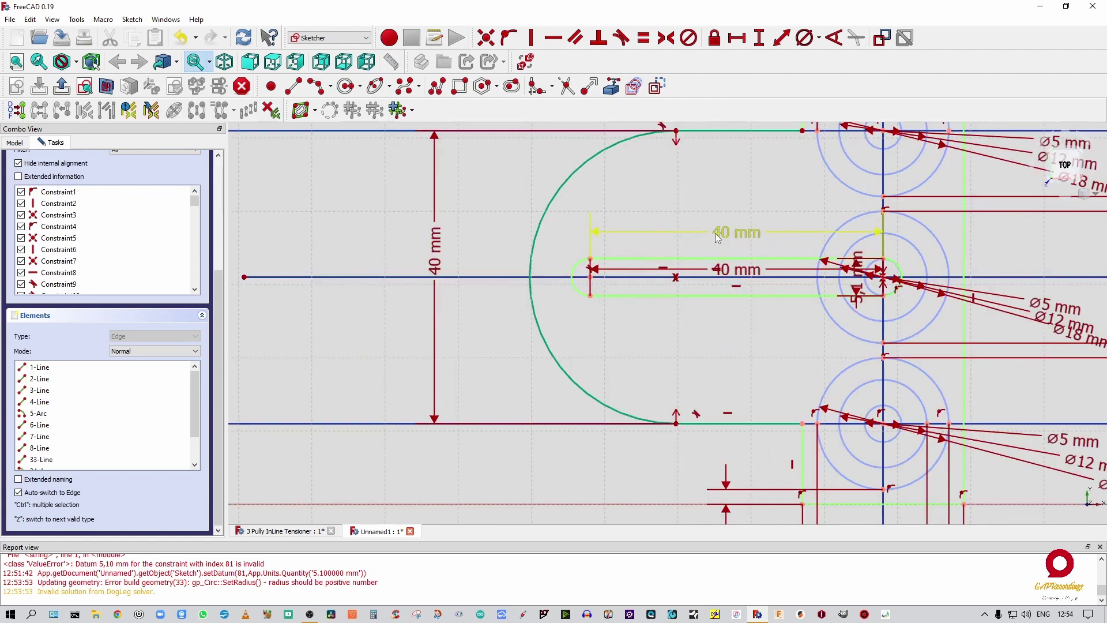
pyautogui.scroll(3, 716, 236)
pyautogui.scroll(-3, 709, 236)
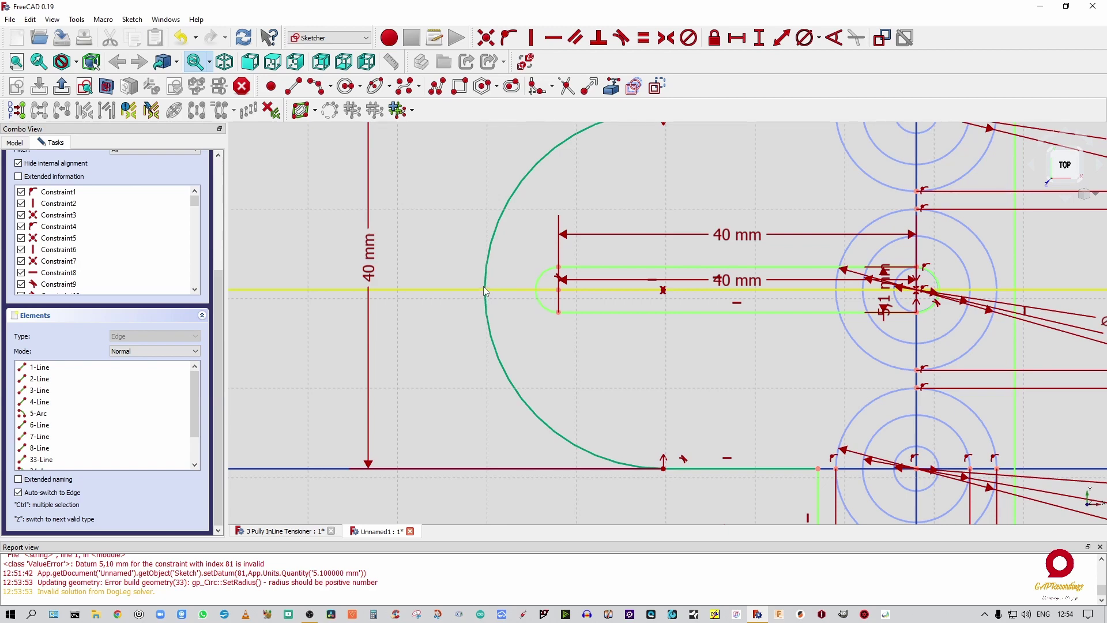
# Place one point on the large arc and another on the slot's outer end arc, both near the middle horizontal line.
pyautogui.click(486, 288)
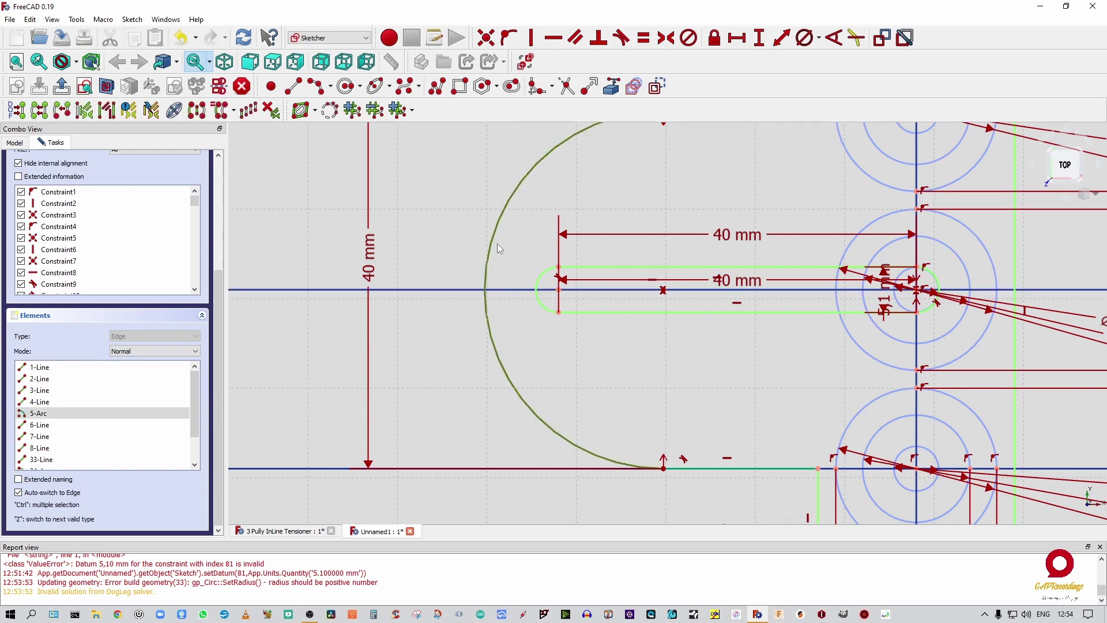
pyautogui.click(272, 88)
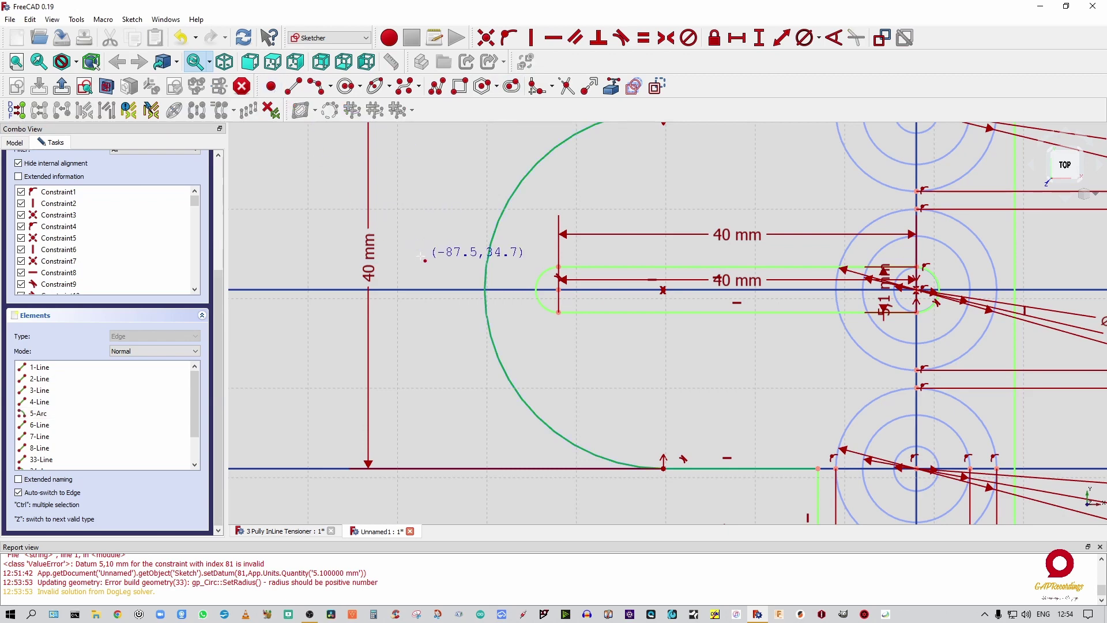
pyautogui.click(484, 286)
pyautogui.rightClick(511, 270)
pyautogui.click(271, 87)
pyautogui.click(539, 284)
pyautogui.rightClick(531, 260)
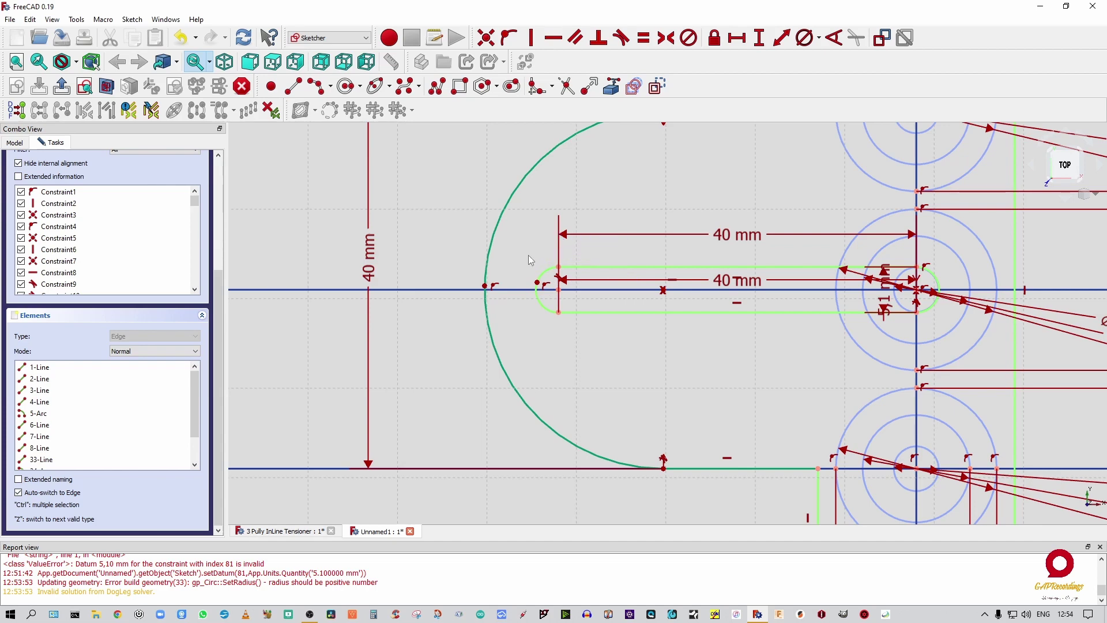
# Constrain both new points, on the slot's end arc and on the large arc, to lie on the middle horizontal line.
pyautogui.click(539, 284)
pyautogui.keyDown('ctrl'); pyautogui.click(528, 291); pyautogui.keyUp('ctrl')
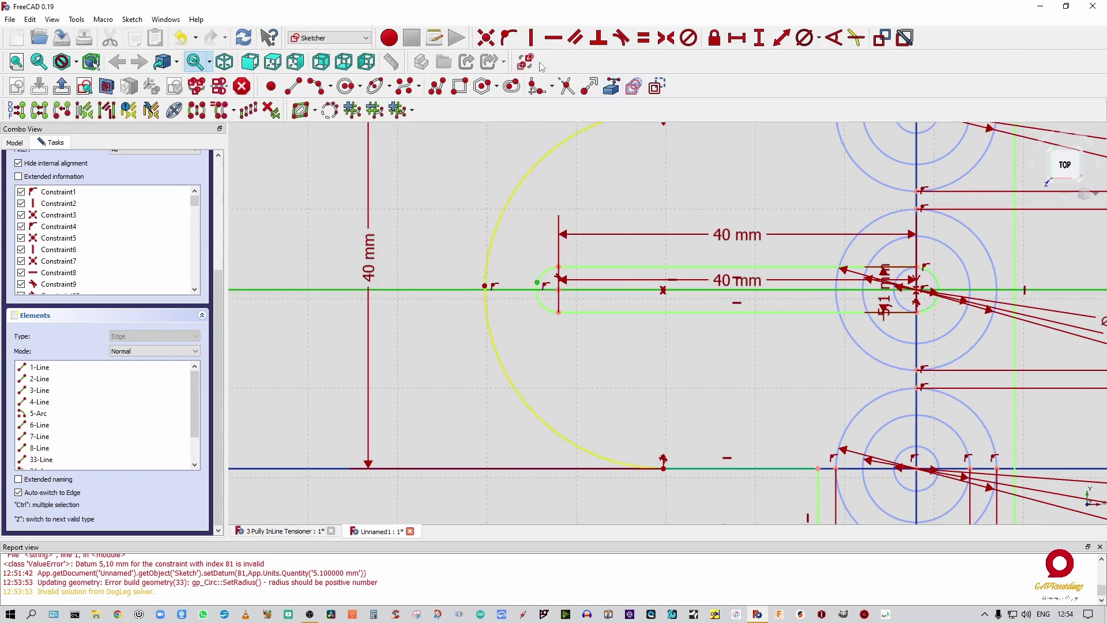
pyautogui.click(510, 39)
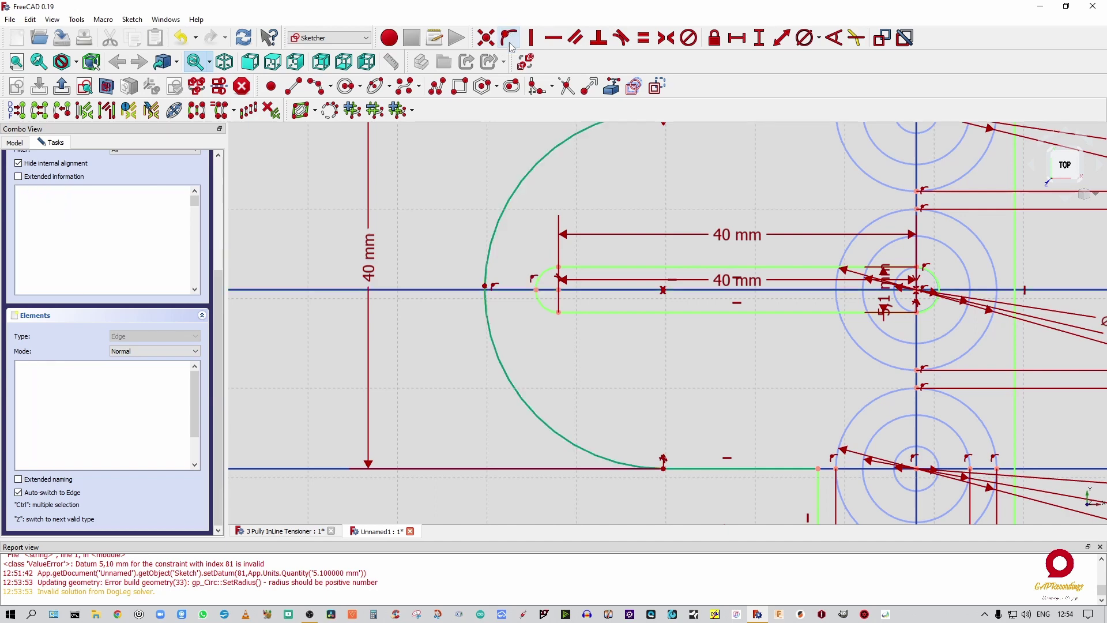
pyautogui.click(484, 288)
pyautogui.keyDown('ctrl'); pyautogui.click(478, 290); pyautogui.keyUp('ctrl')
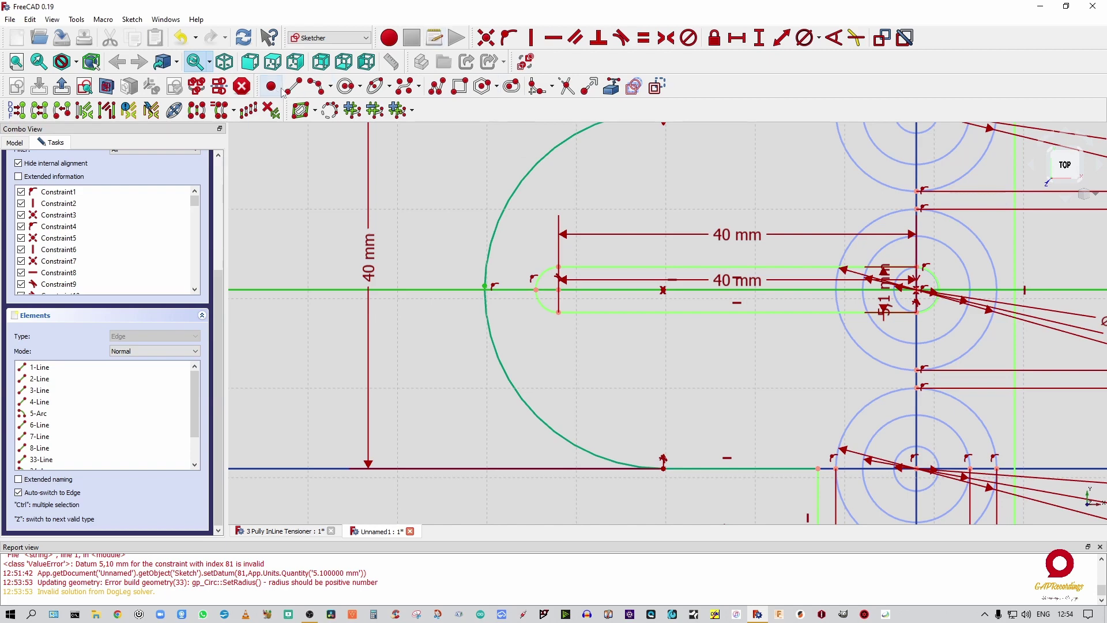
pyautogui.click(509, 37)
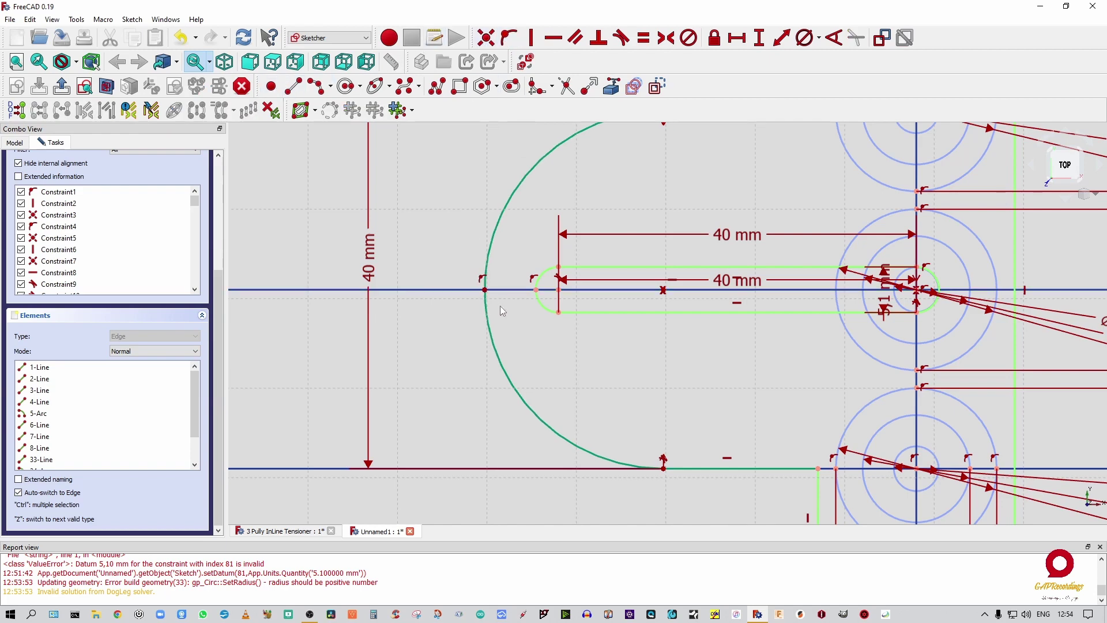
# Set a 20 mm horizontal distance between the point on the large arc and the point on the slot's end arc.
pyautogui.click(487, 291)
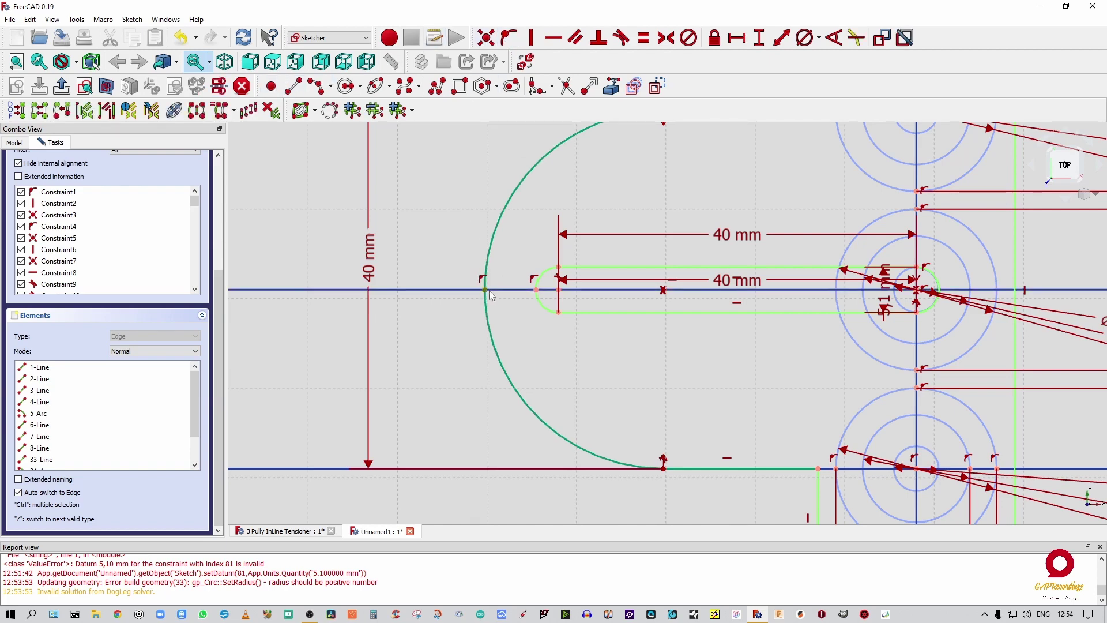
pyautogui.click(536, 290)
pyautogui.click(737, 37)
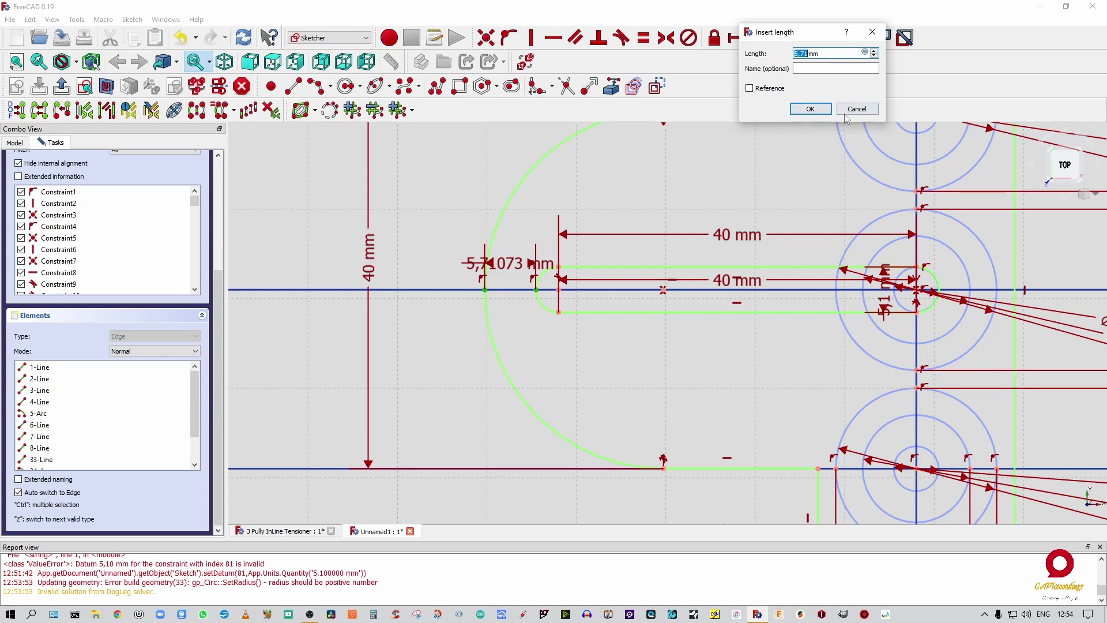
pyautogui.write('20mm')
pyautogui.press('Return')
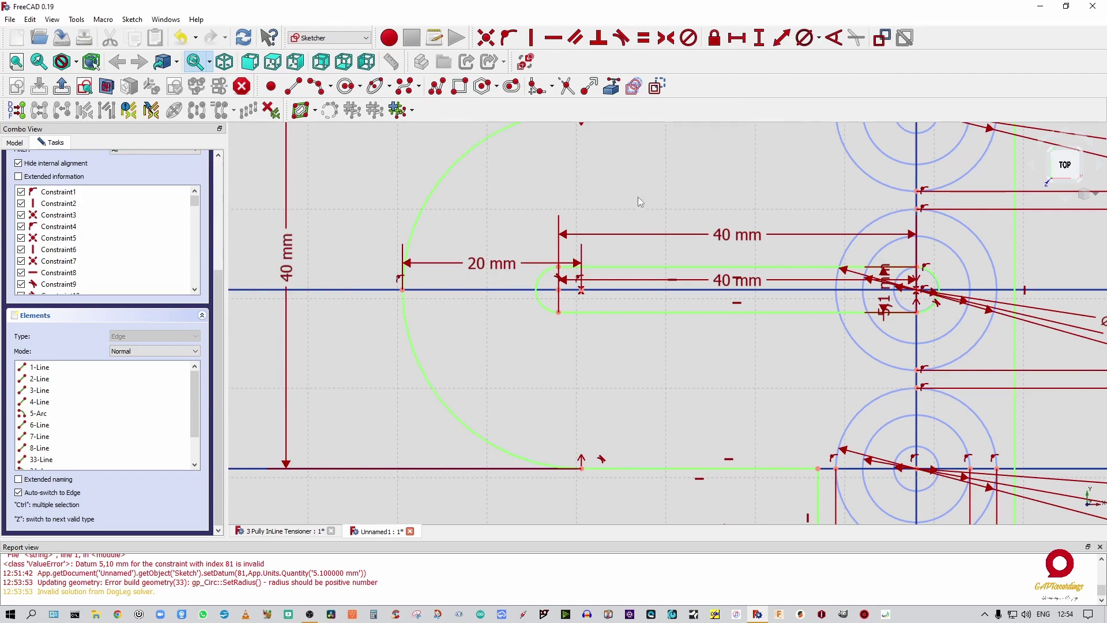
# Review the whole sketch and check the solver's report on its remaining degrees of freedom.
pyautogui.scroll(-4, 637, 196)
pyautogui.scroll(-3, 375, 138)
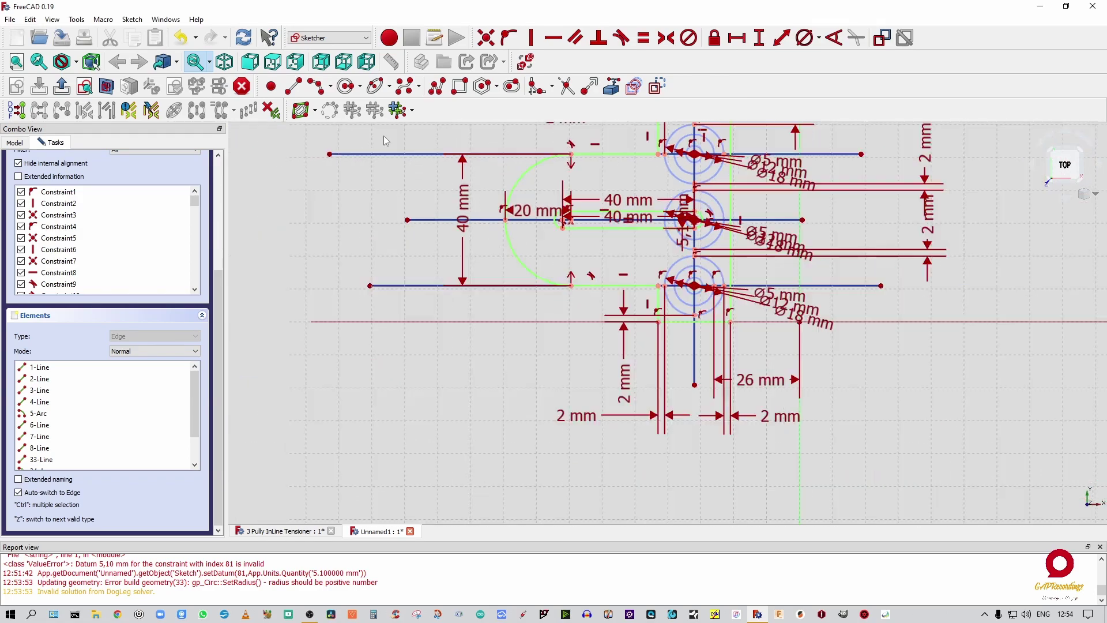
pyautogui.scroll(-2, 625, 462)
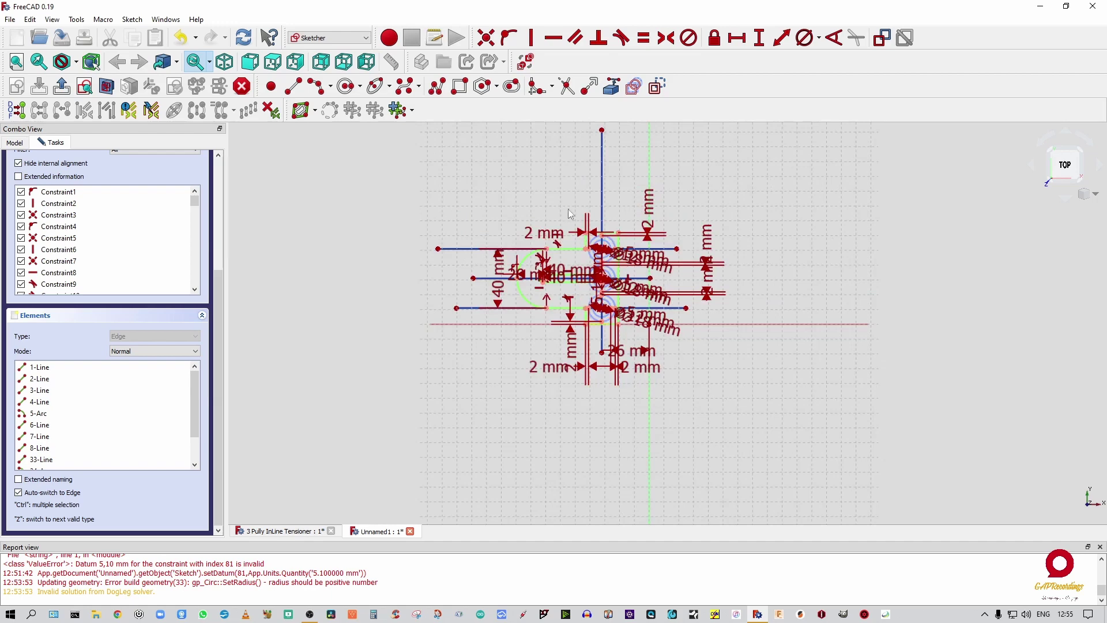
pyautogui.scroll(3, 558, 214)
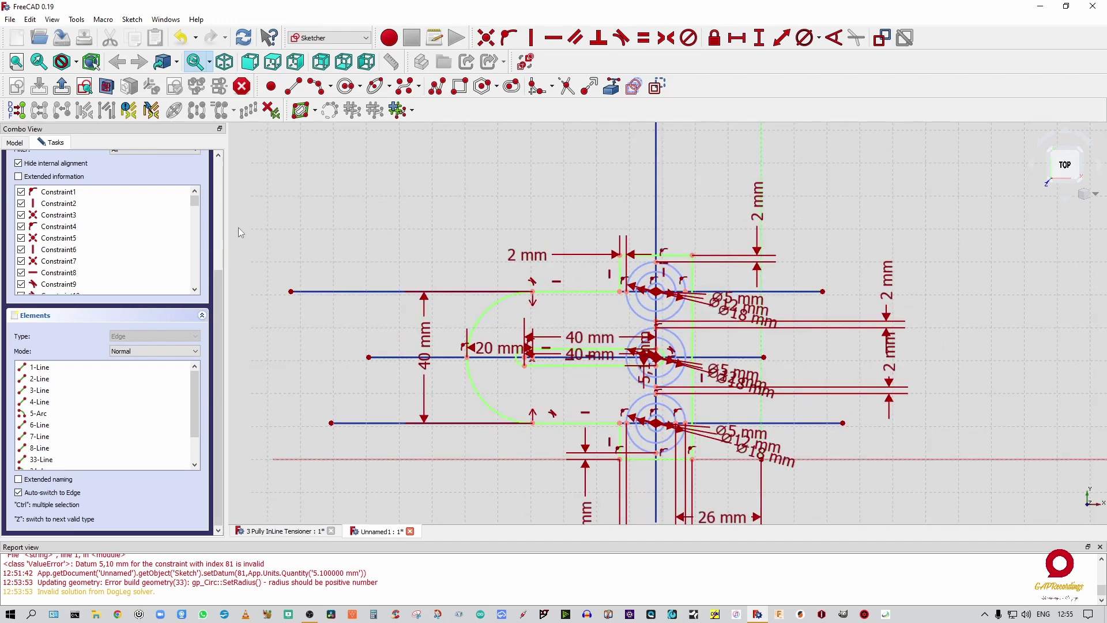
pyautogui.scroll(3, 218, 228)
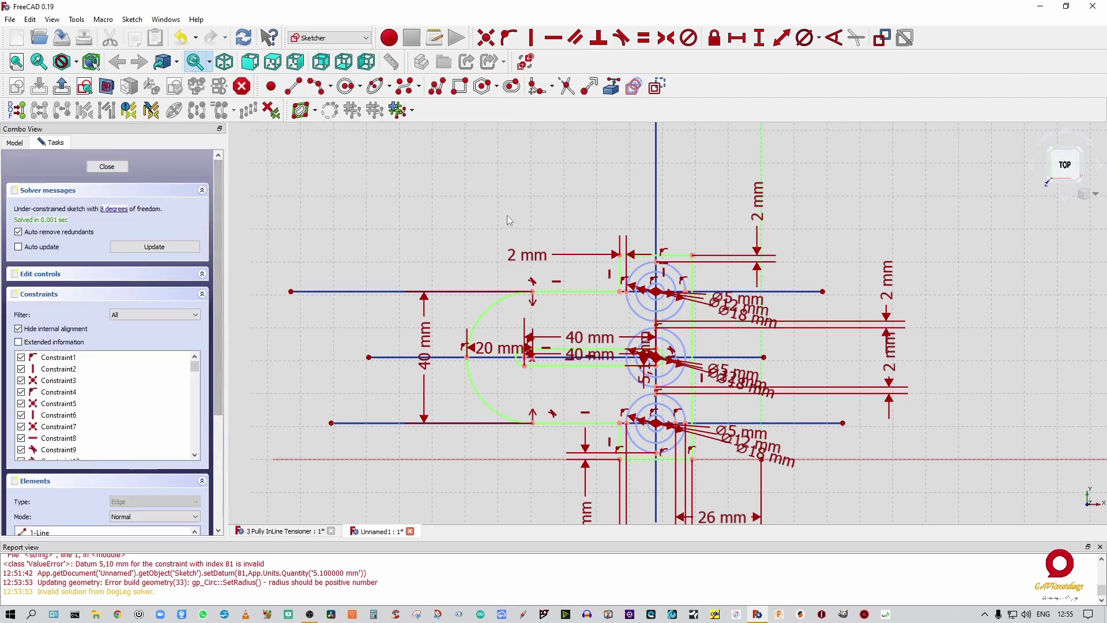
# Close the sketch to inspect the body outline and slot in the 3D view, and reopen it for editing.
pyautogui.scroll(3, 602, 340)
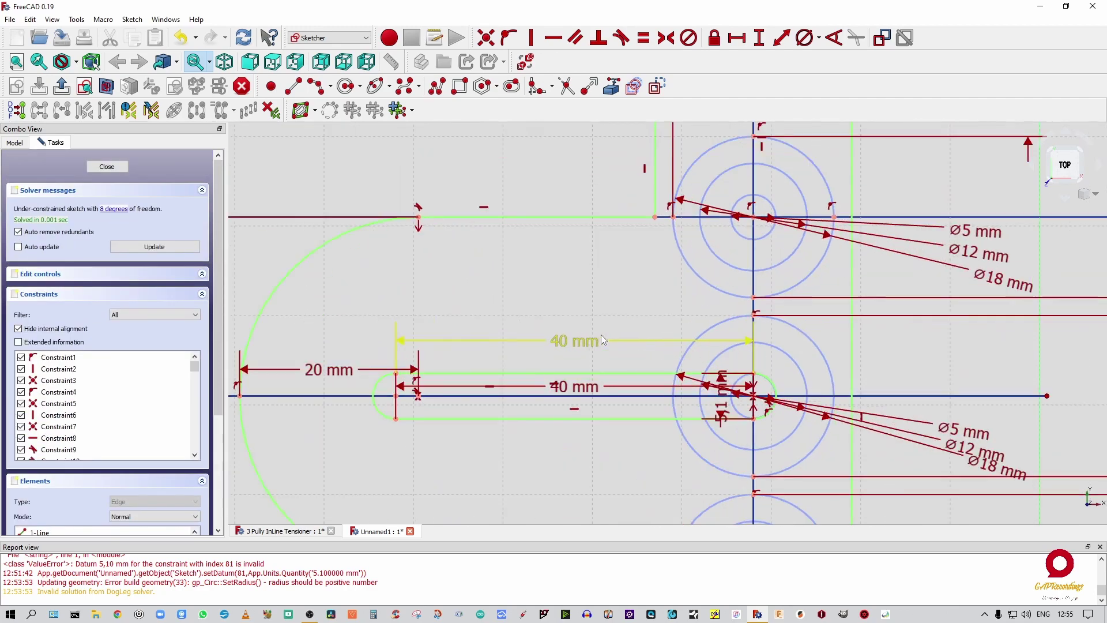
pyautogui.scroll(-2, 601, 335)
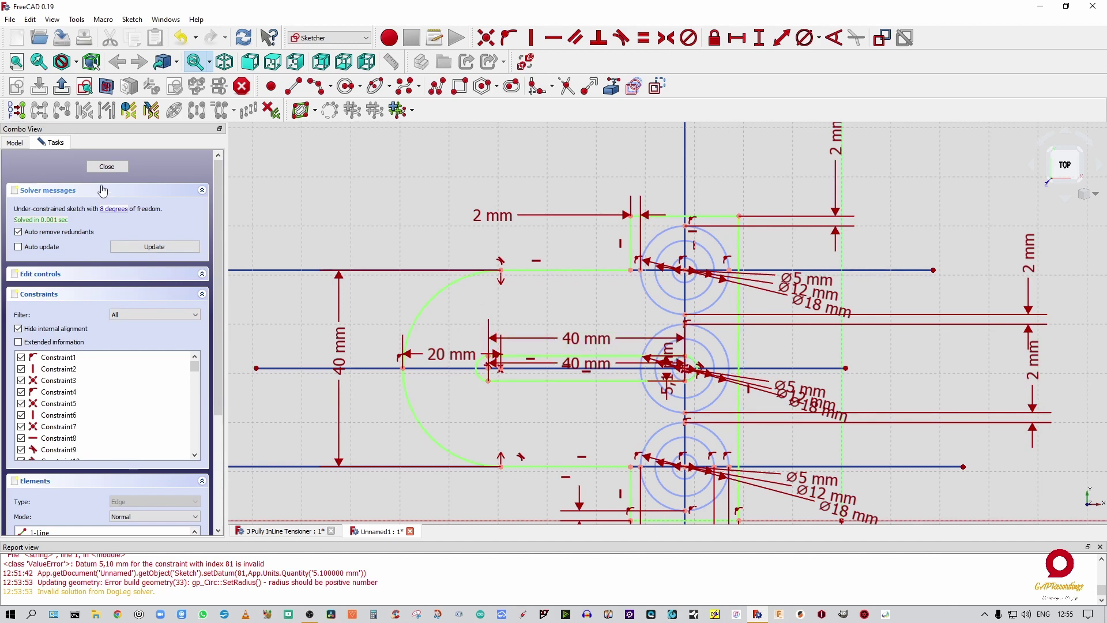
pyautogui.click(106, 167)
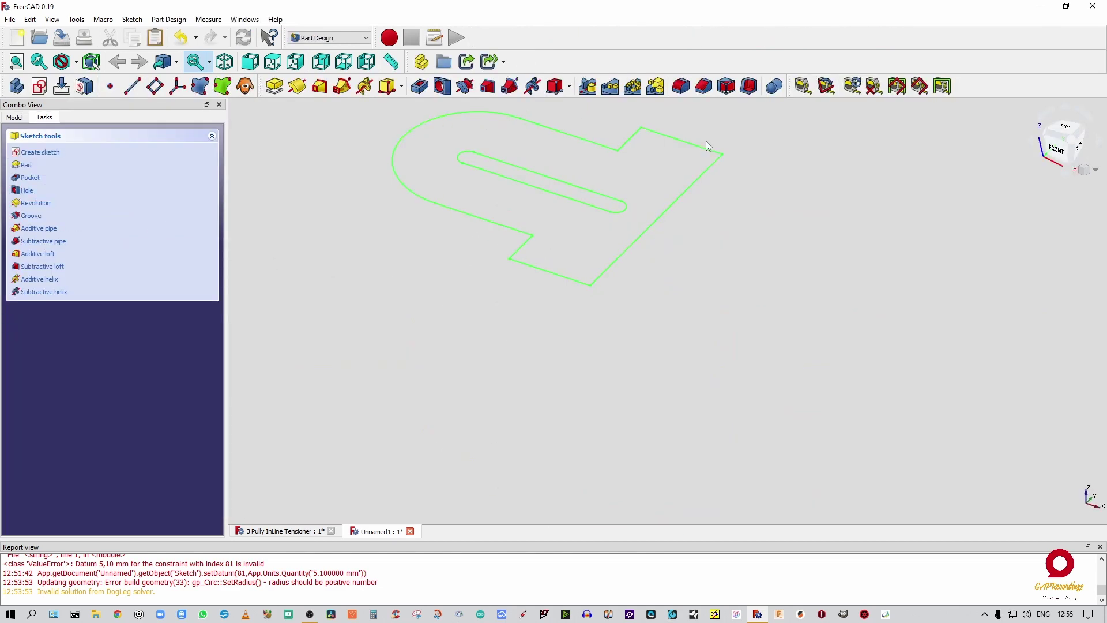
pyautogui.click(17, 118)
pyautogui.doubleClick(67, 200)
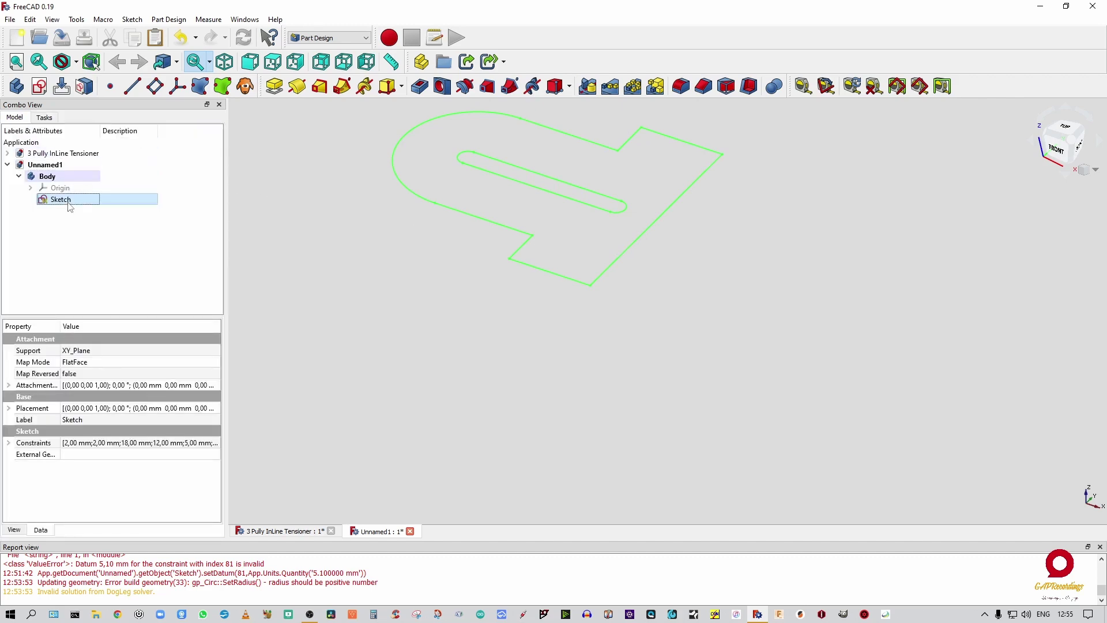
# Draw a circle about 6 mm in diameter centred on the lowest set of concentric pulley circles.
pyautogui.scroll(5, 483, 271)
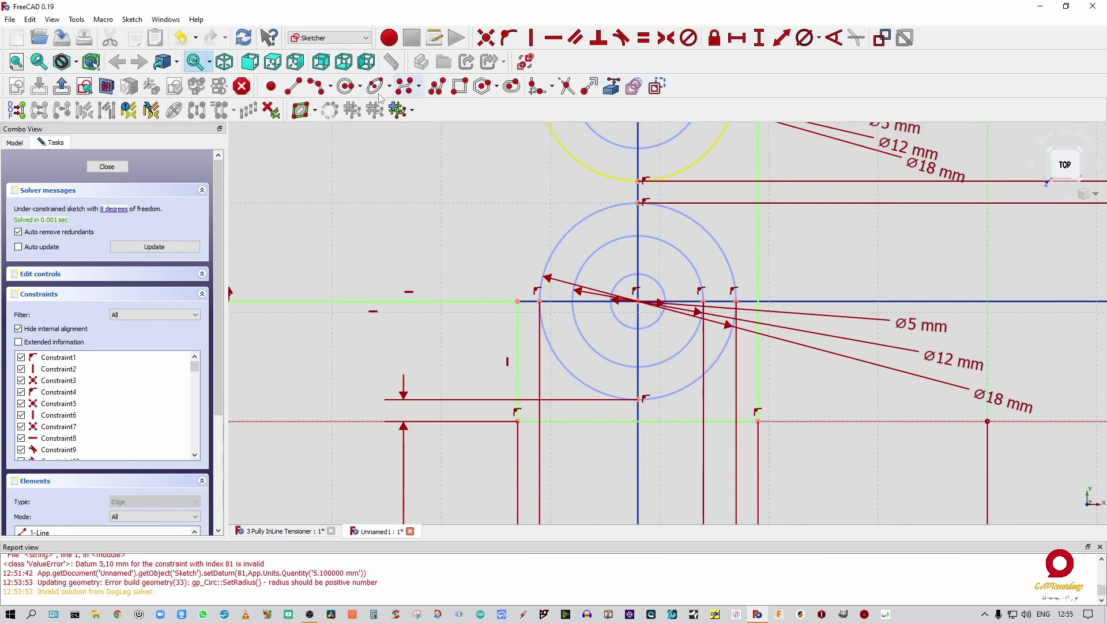
pyautogui.click(346, 86)
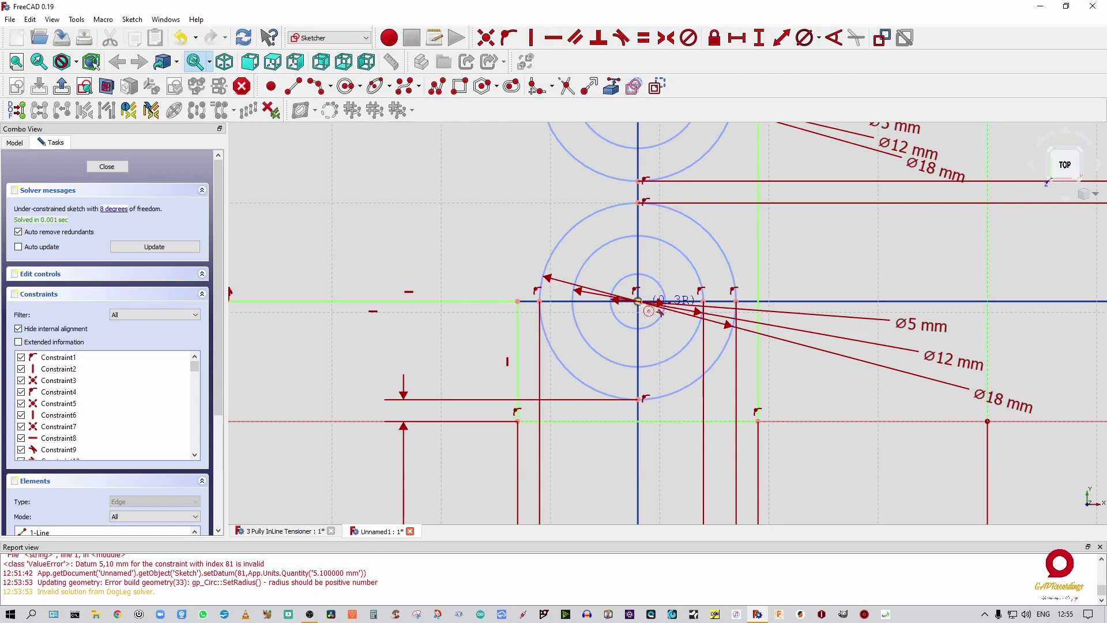
pyautogui.click(640, 303)
pyautogui.click(667, 327)
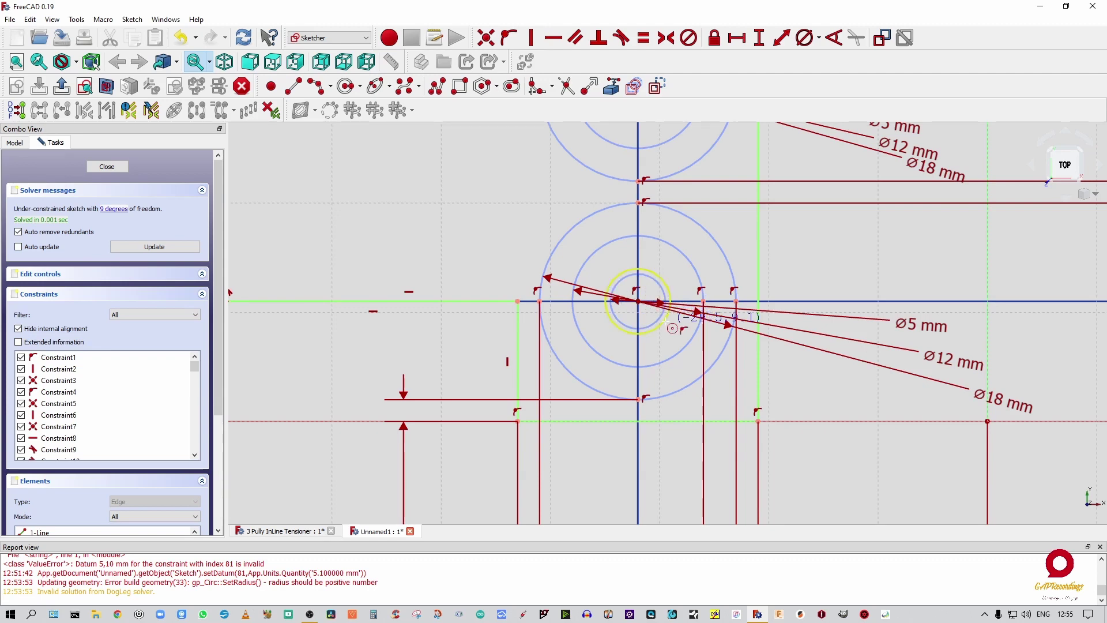
pyautogui.scroll(-2, 647, 356)
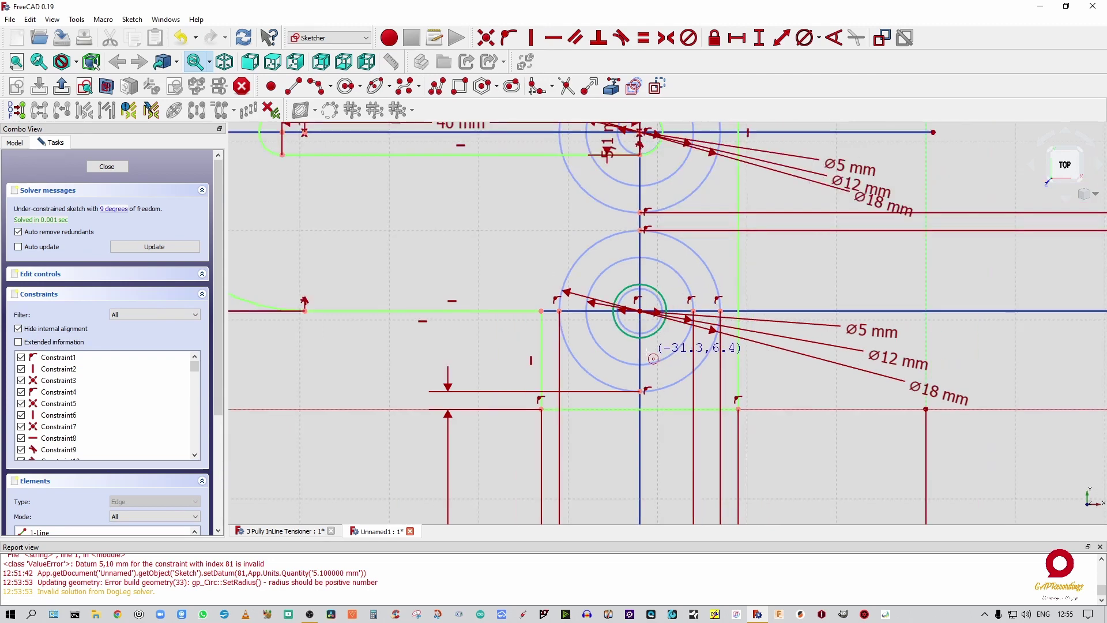
pyautogui.rightClick(659, 326)
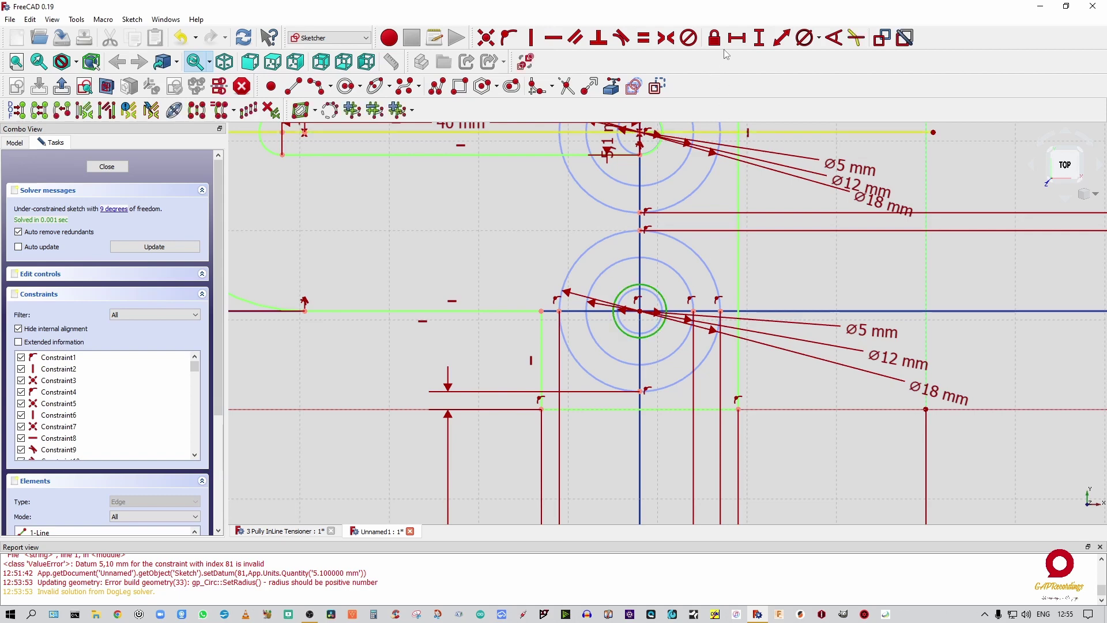
# Constrain the new circle at the lowest pulley centre to a diameter of 5.1 mm.
pyautogui.click(807, 38)
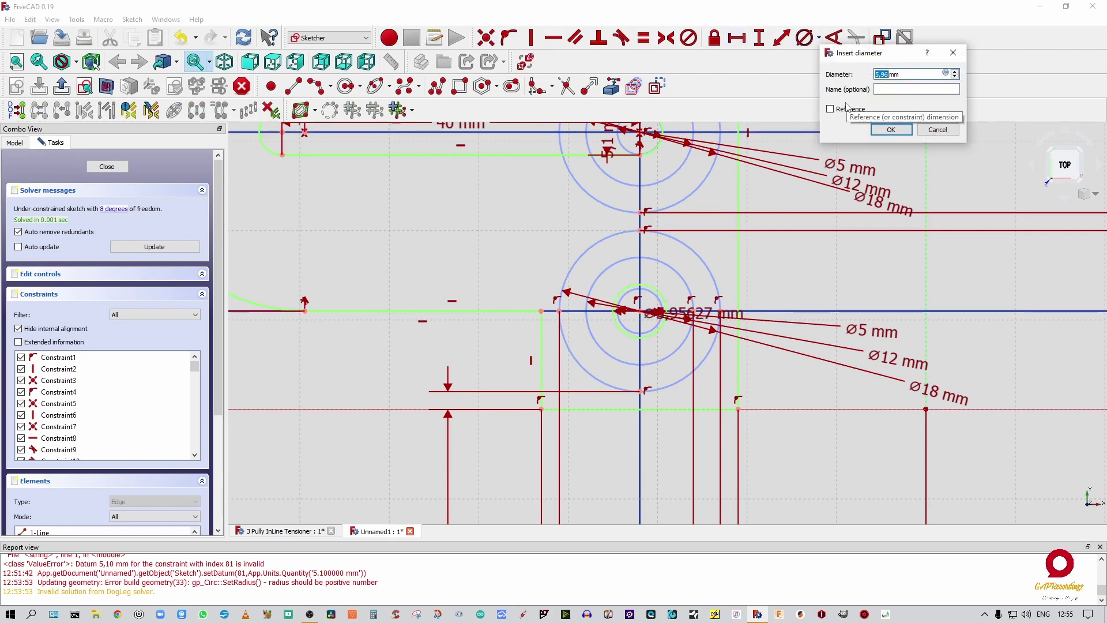
pyautogui.write('5.1')
pyautogui.press('Return')
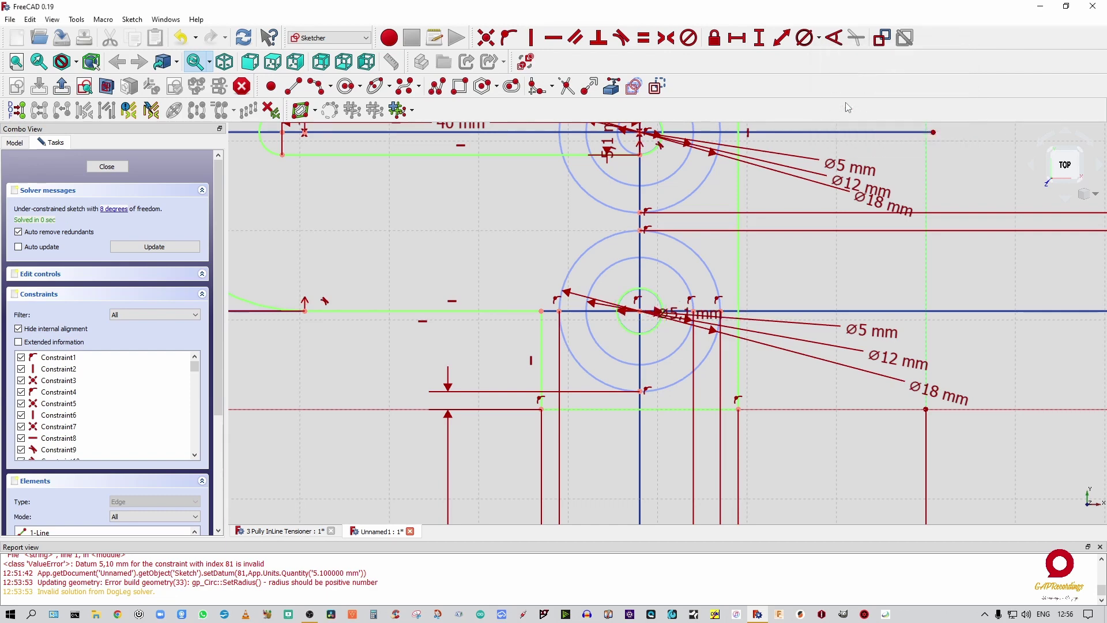
# Draw a circle about 5.6 mm in diameter centred on the uppermost set of concentric pulley circles.
pyautogui.scroll(-3, 635, 340)
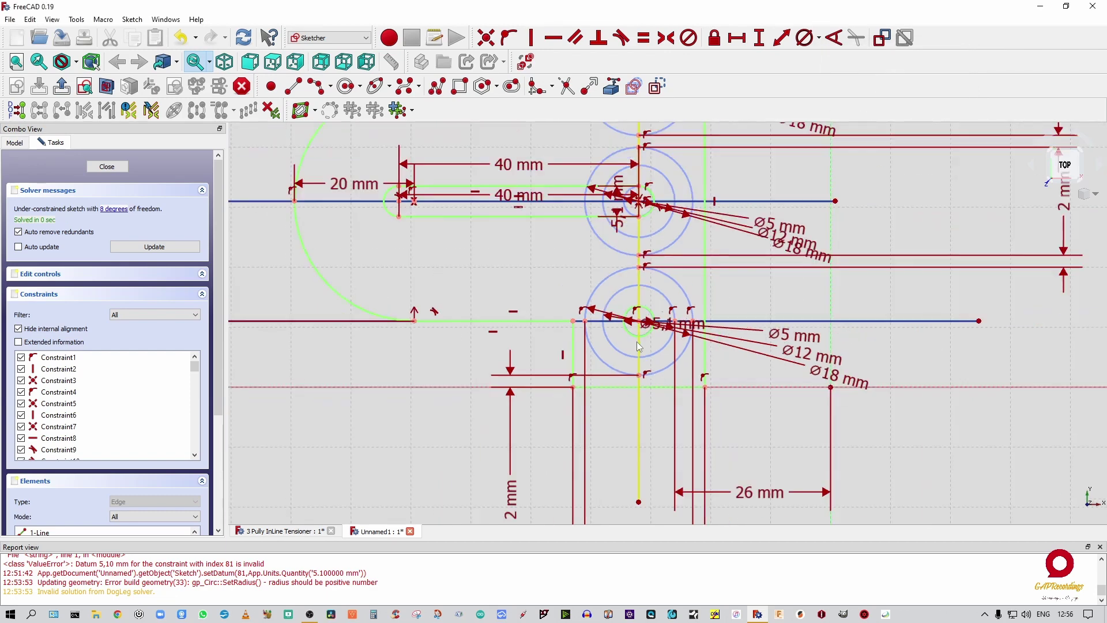
pyautogui.scroll(-1, 628, 400)
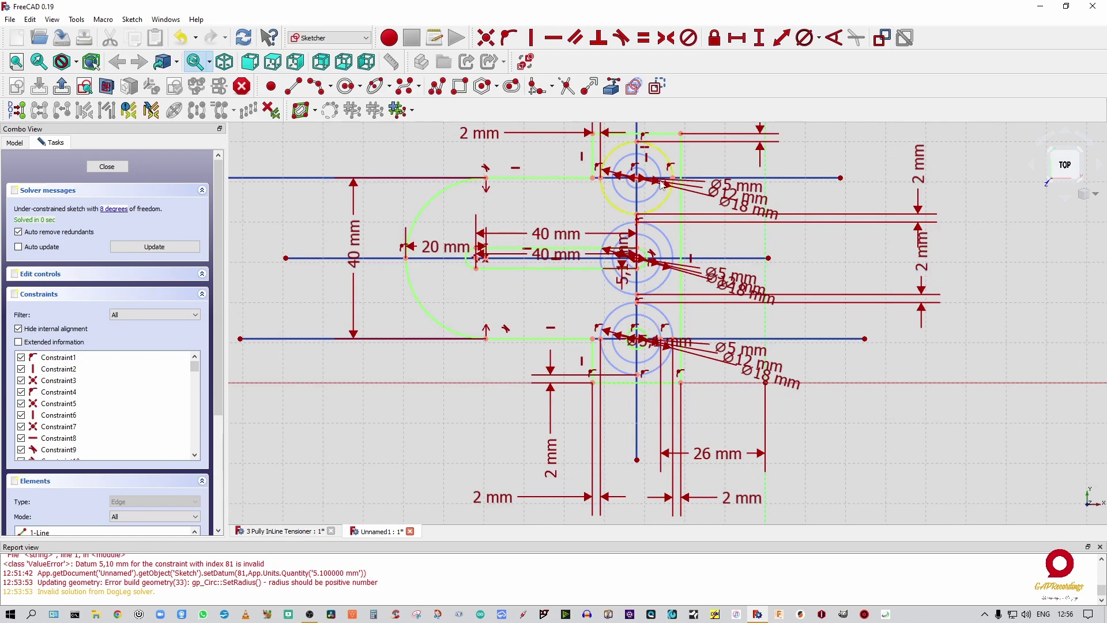
pyautogui.scroll(5, 644, 183)
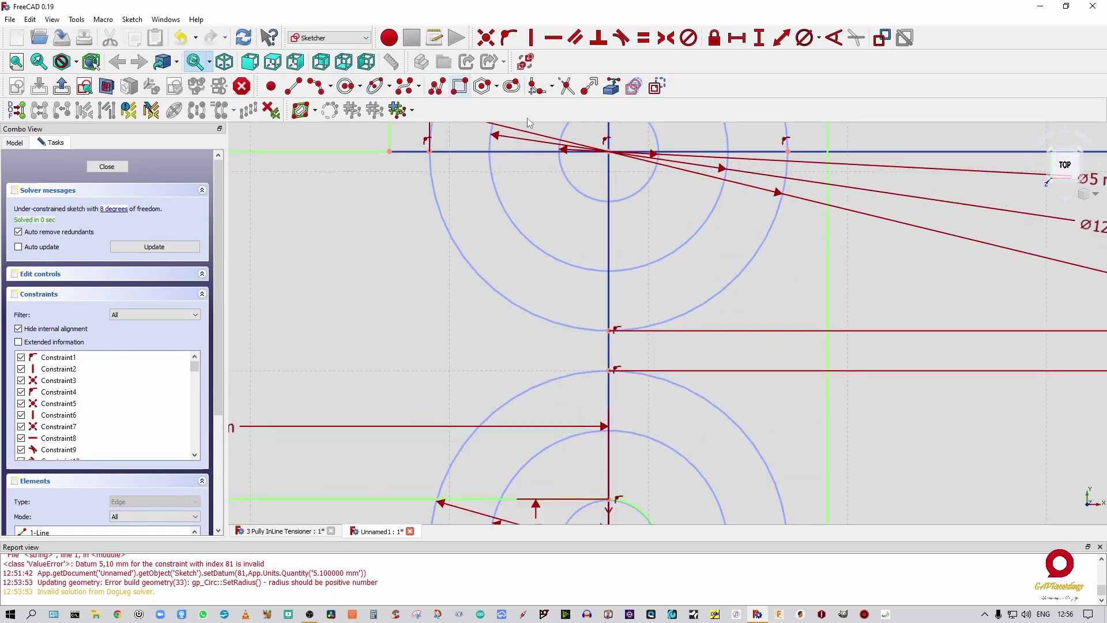
pyautogui.click(608, 151)
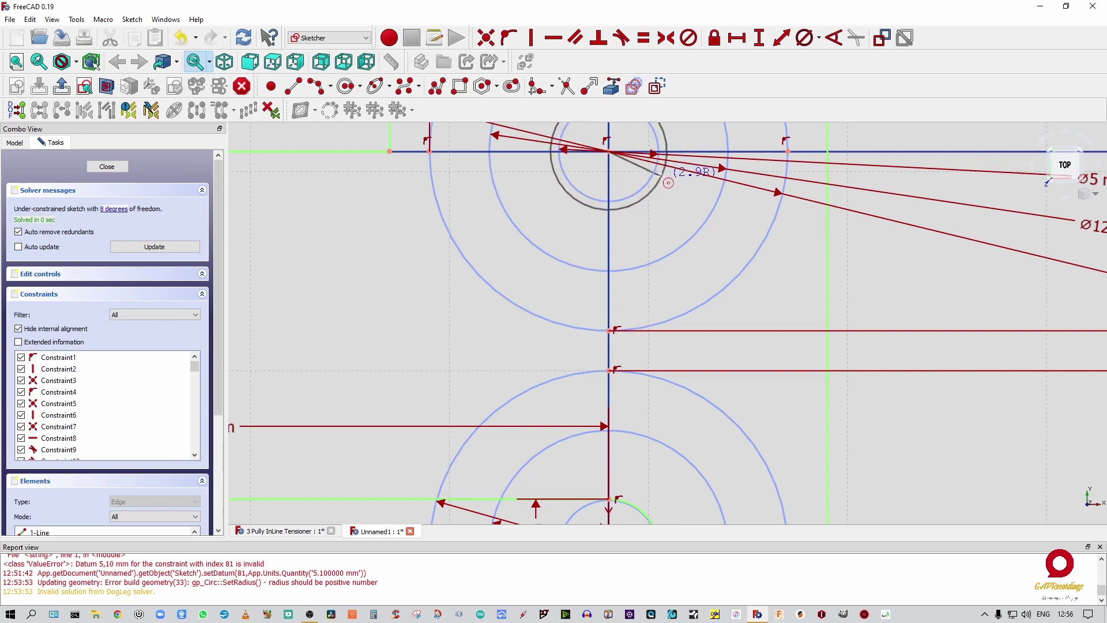
pyautogui.click(659, 175)
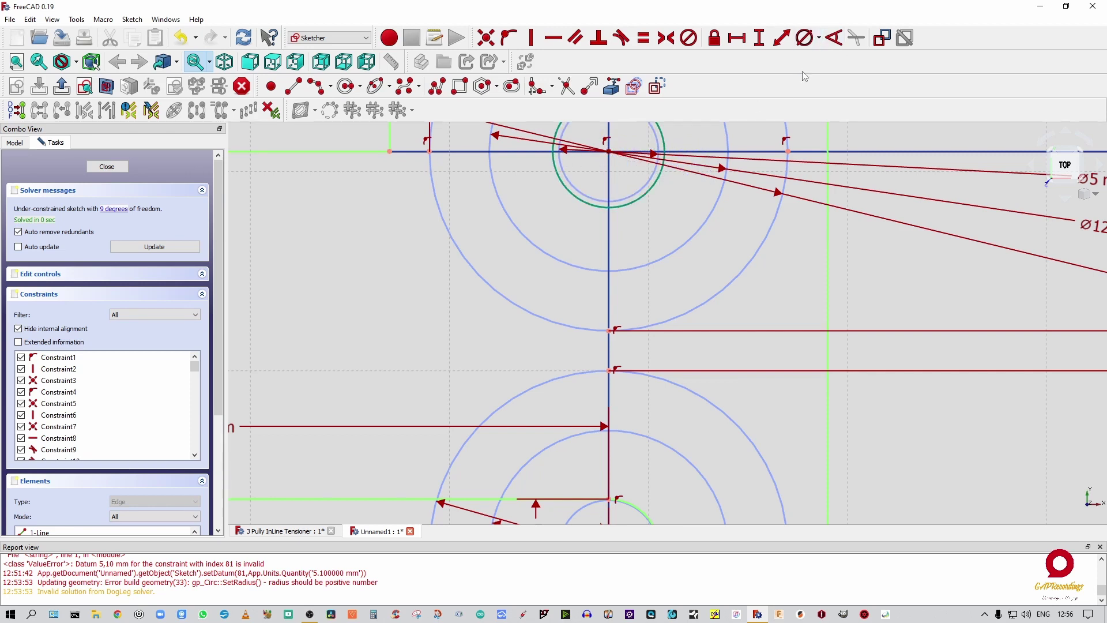
# Constrain the new circle at the uppermost pulley centre to a diameter of 5.1 mm.
pyautogui.click(804, 38)
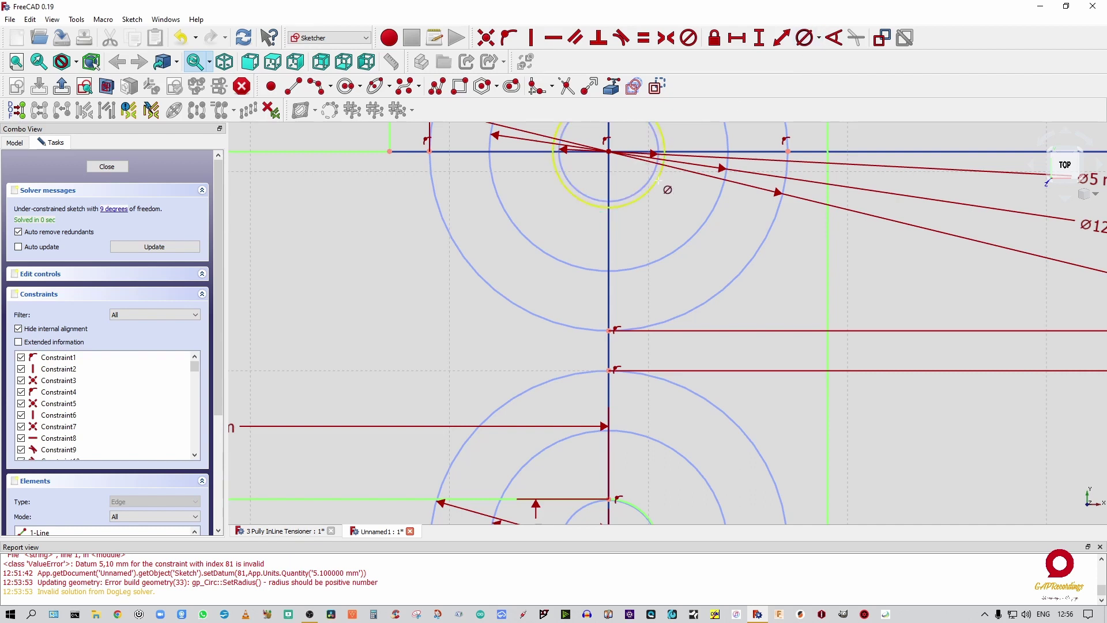
pyautogui.click(658, 179)
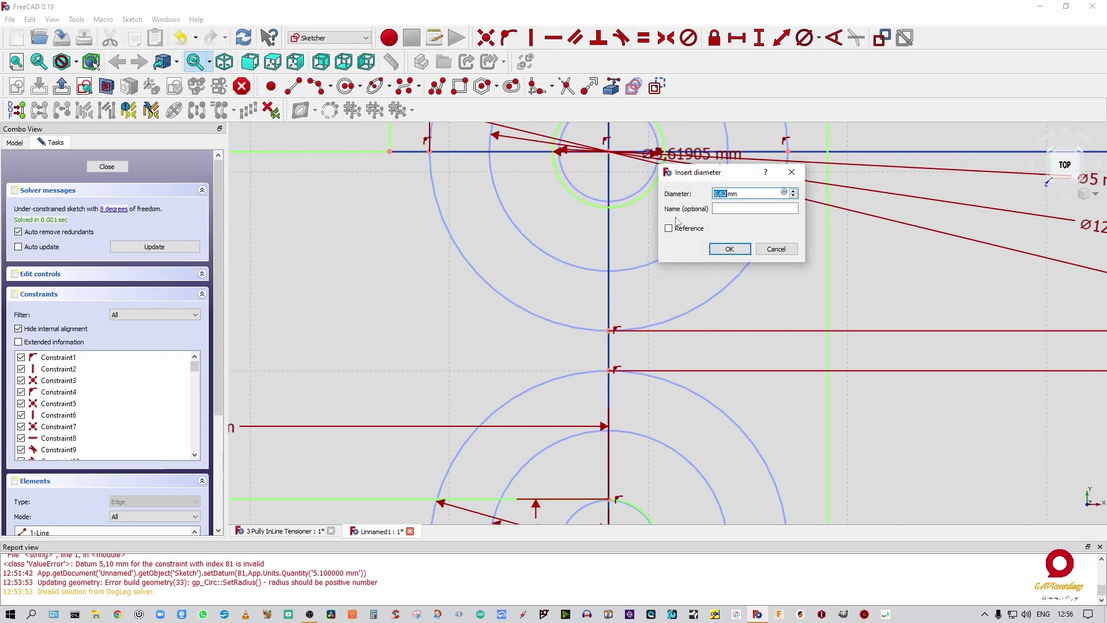
pyautogui.write('5.')
pyautogui.press('Return')
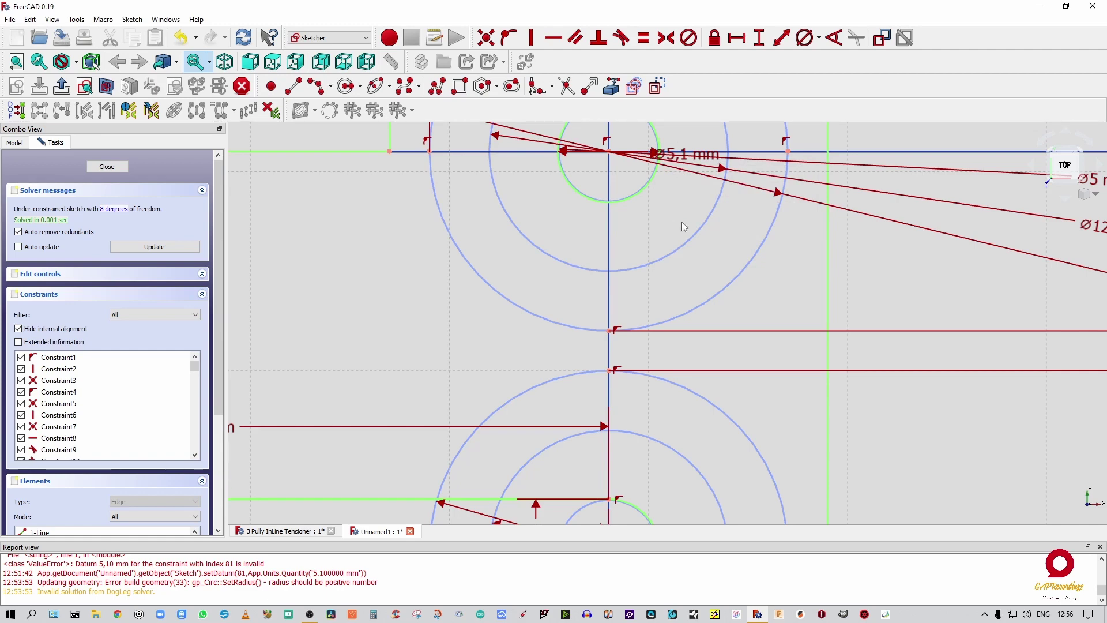
pyautogui.scroll(-3, 353, 318)
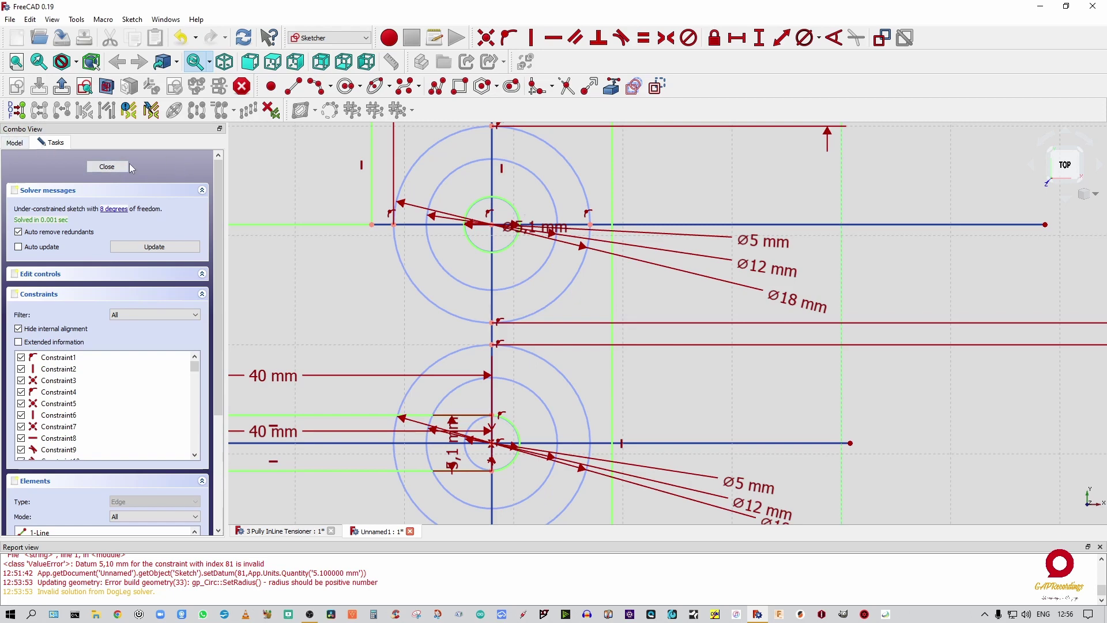
# Close the sketch to check the profile with its two round holes, and reopen it for editing.
pyautogui.click(107, 166)
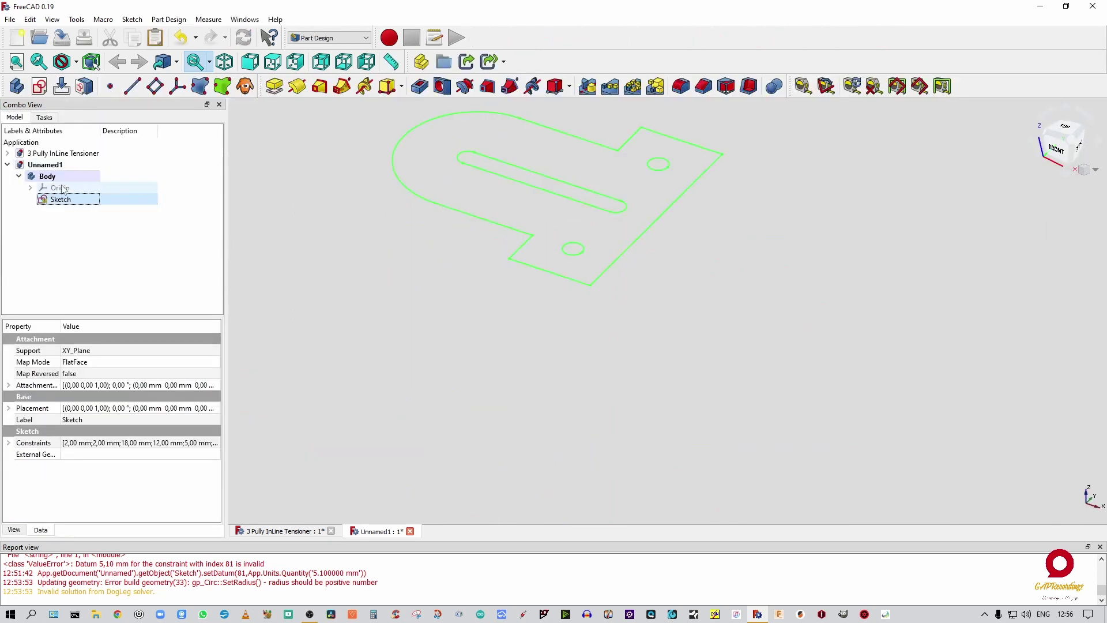
pyautogui.click(52, 118)
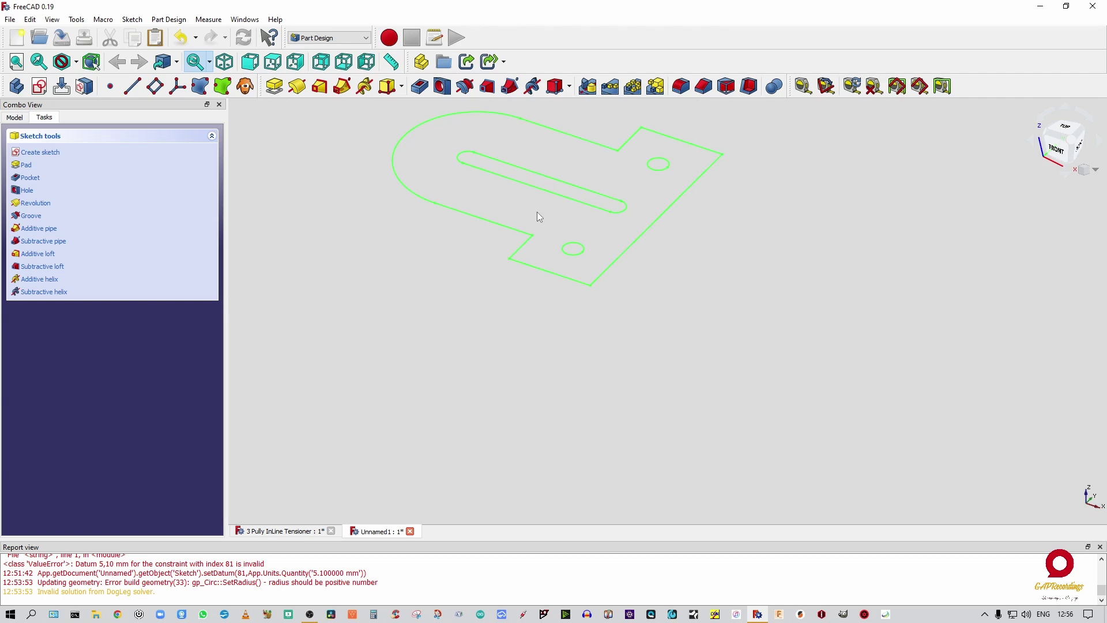
pyautogui.click(16, 117)
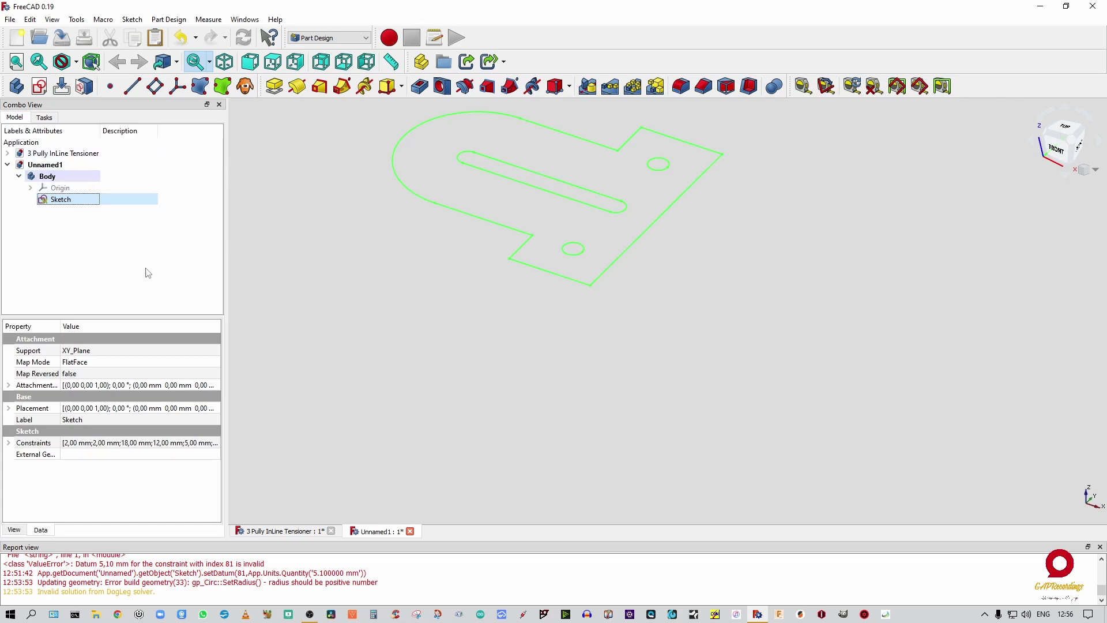
pyautogui.doubleClick(85, 202)
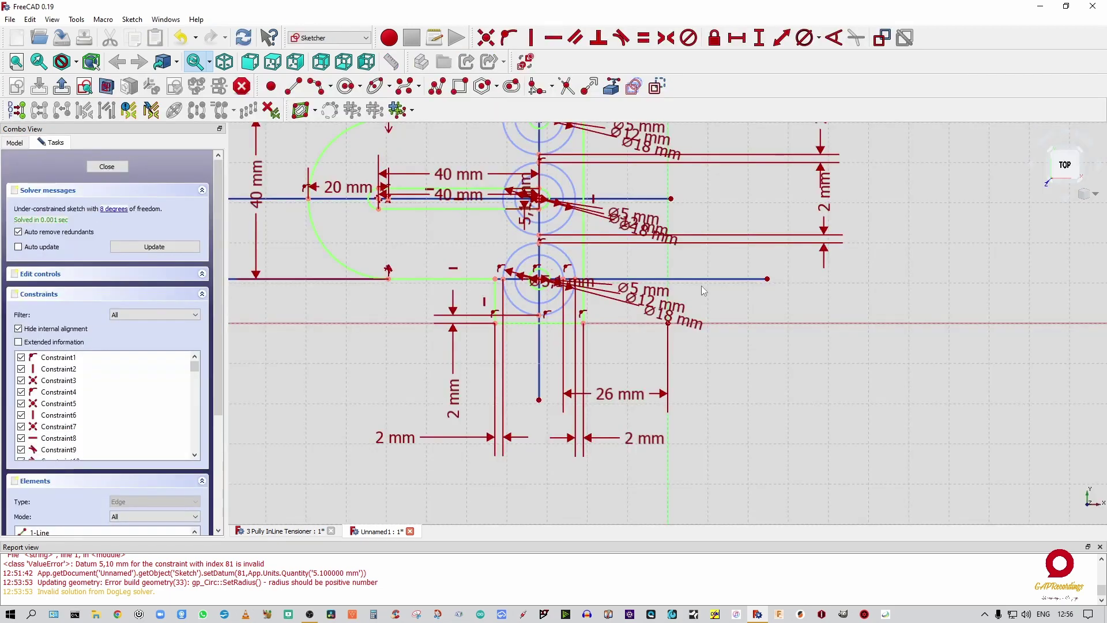
pyautogui.scroll(-3, 660, 391)
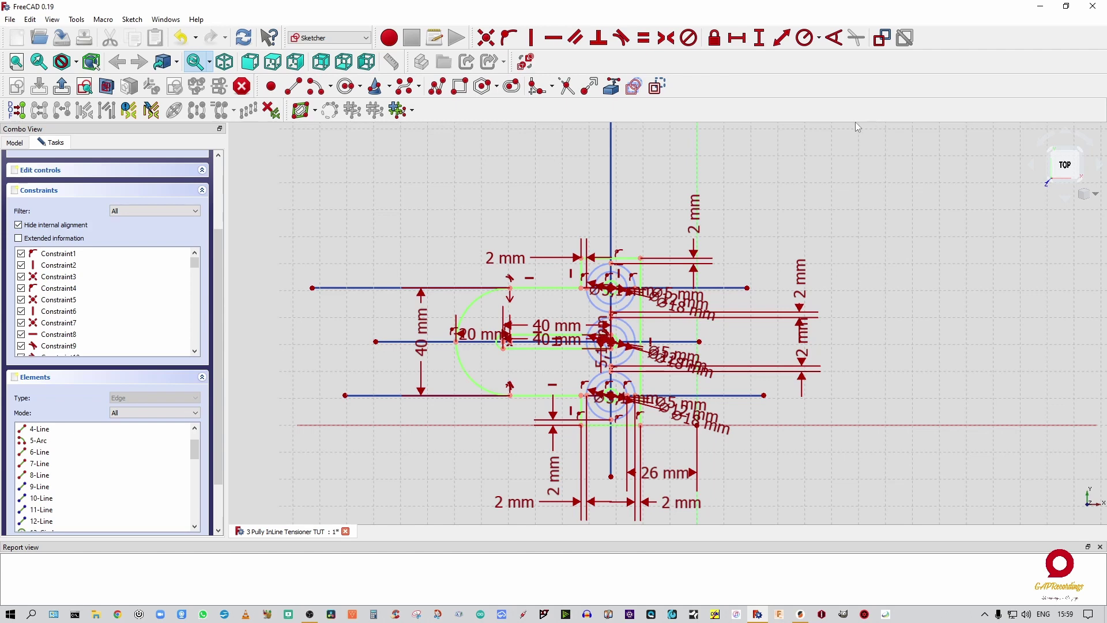
pyautogui.click(642, 259)
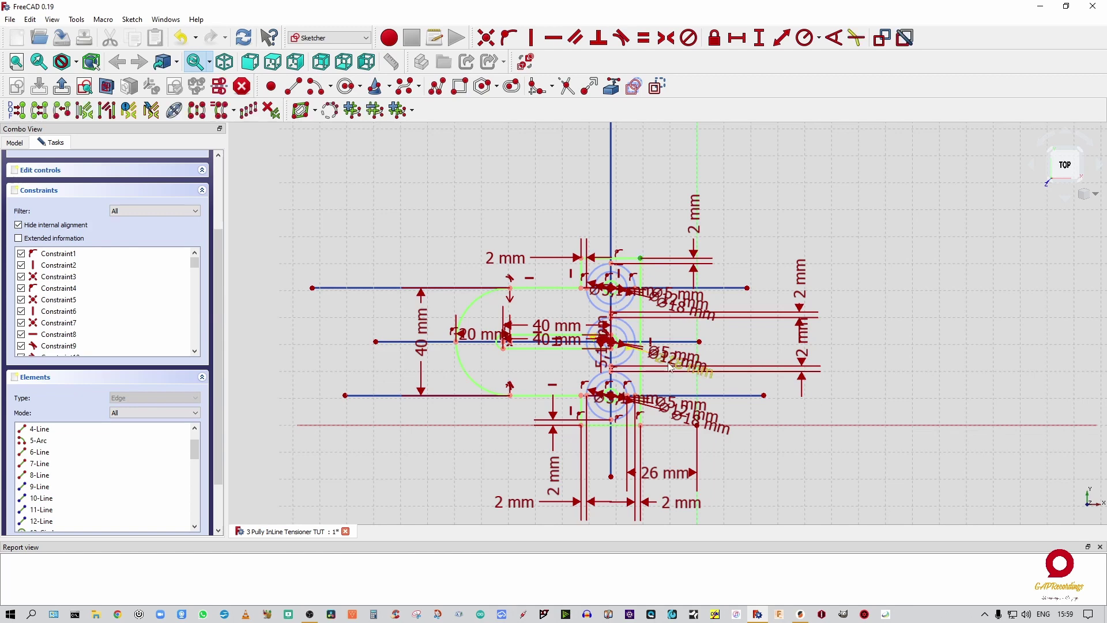
pyautogui.click(642, 426)
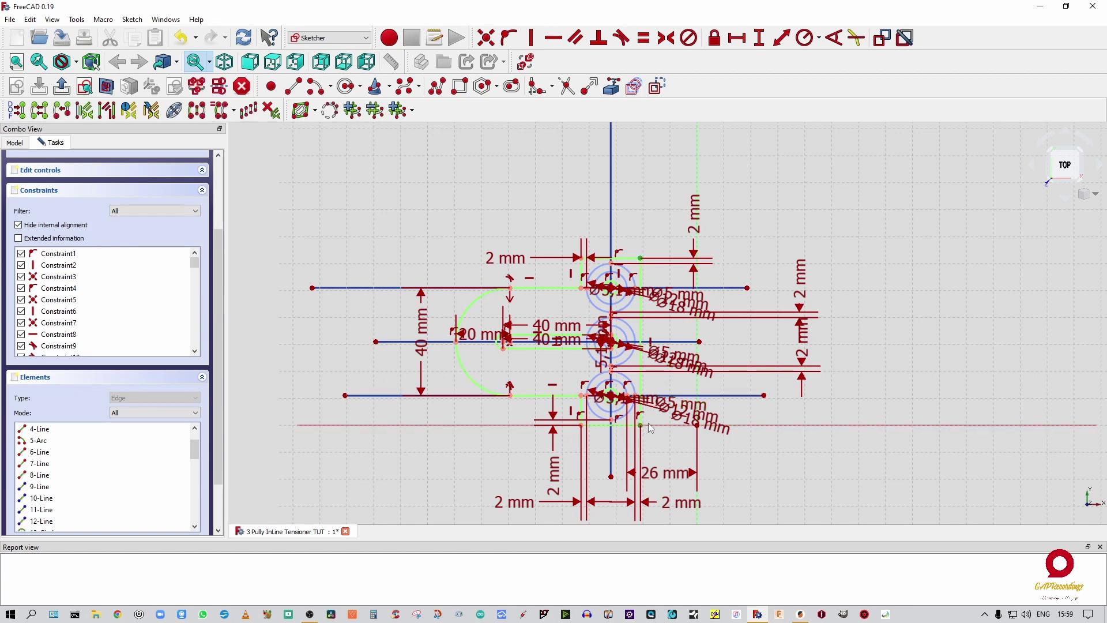
pyautogui.click(760, 40)
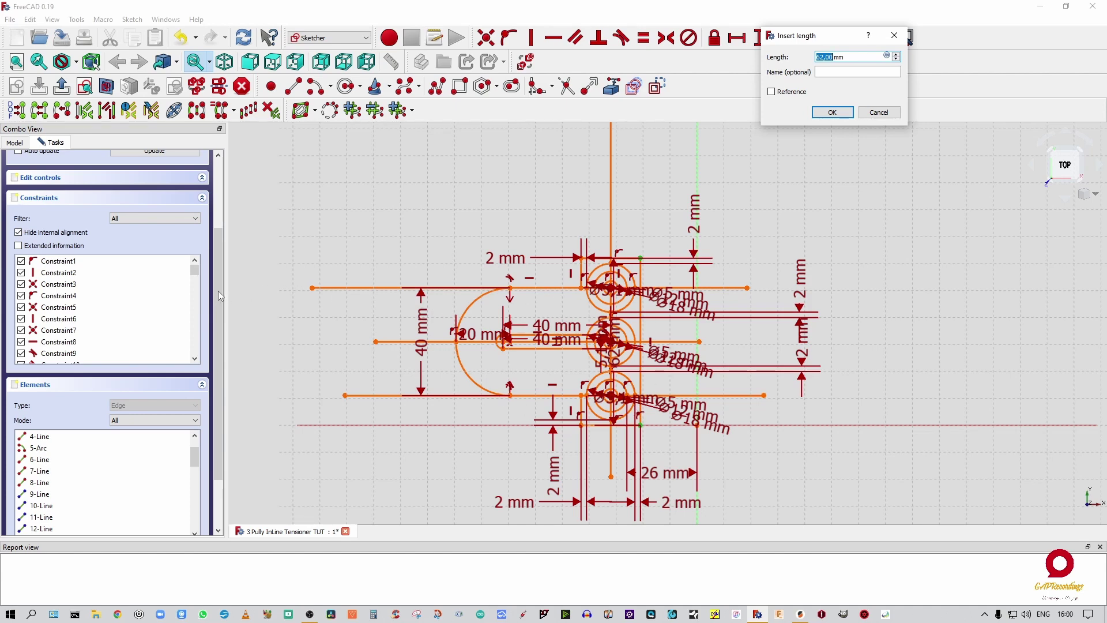
pyautogui.click(879, 112)
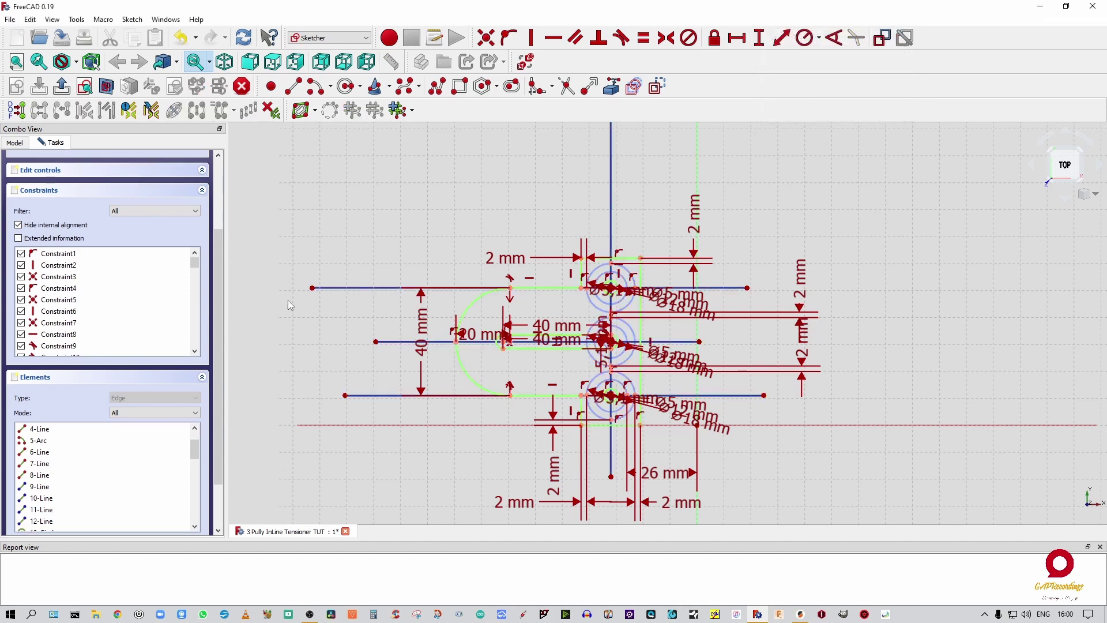
# Add a vertical reference dimension named PPW between the upper and lower corners of the outline's right edge.
pyautogui.scroll(3, 222, 298)
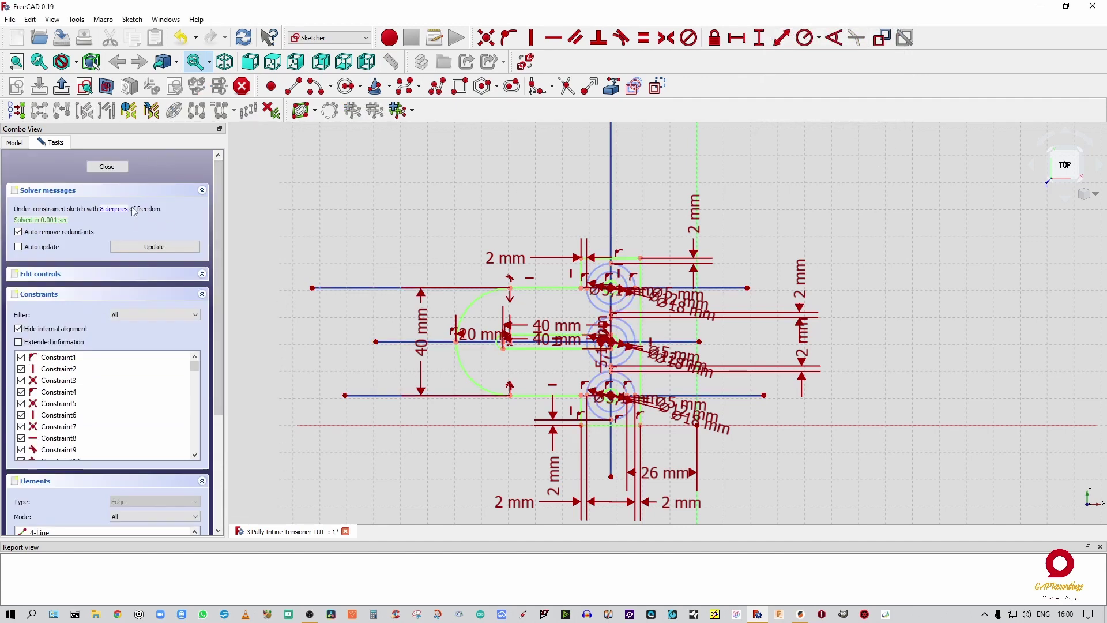
pyautogui.click(641, 258)
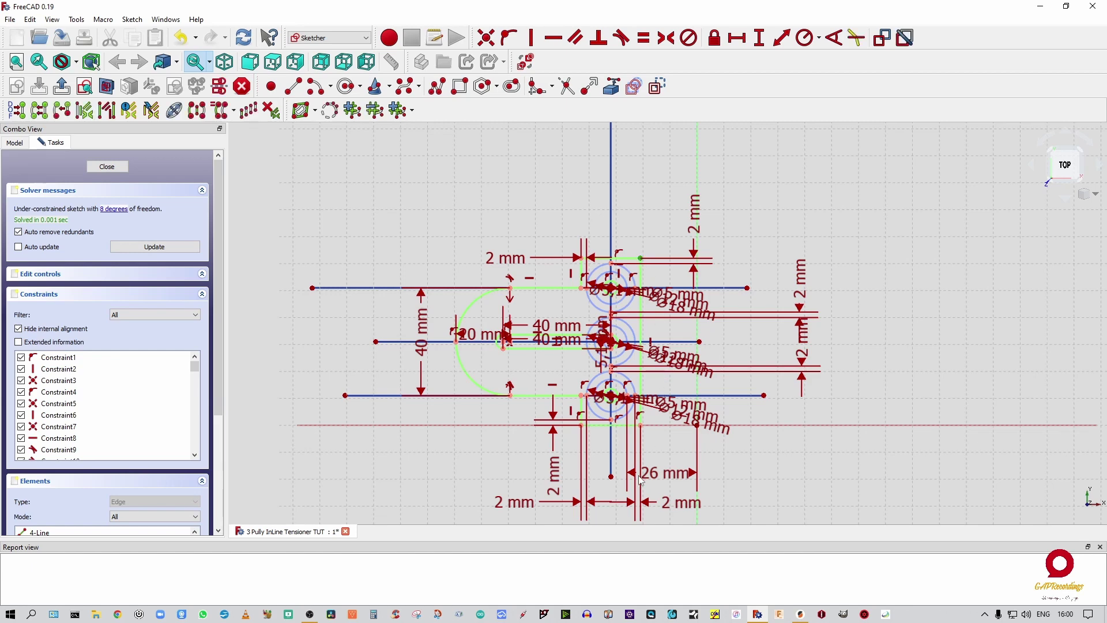
pyautogui.click(642, 425)
pyautogui.click(759, 39)
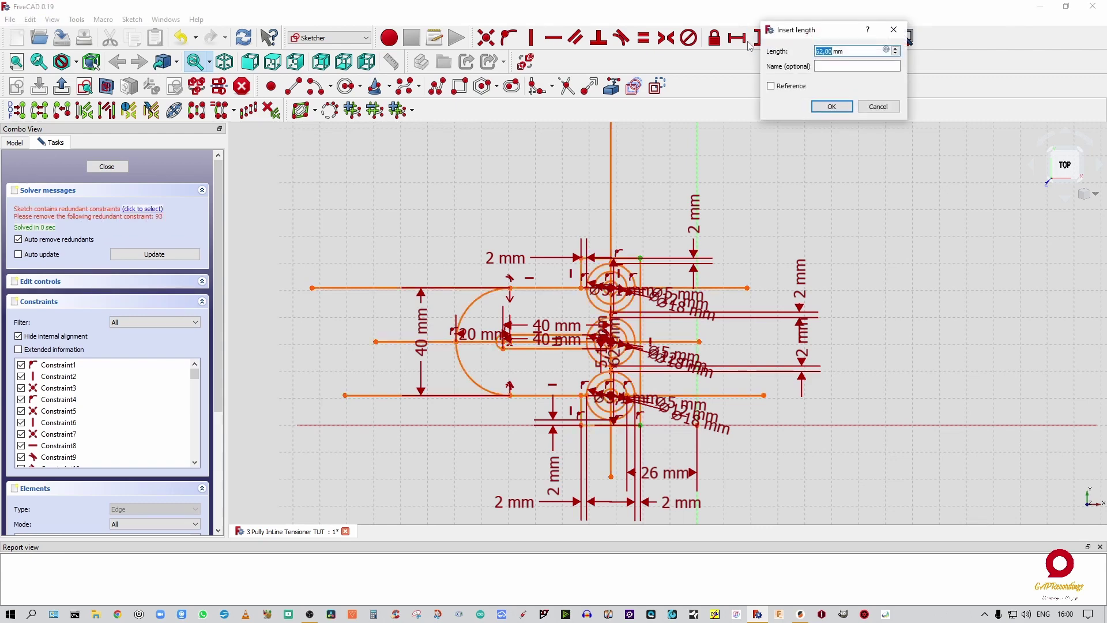
pyautogui.click(771, 86)
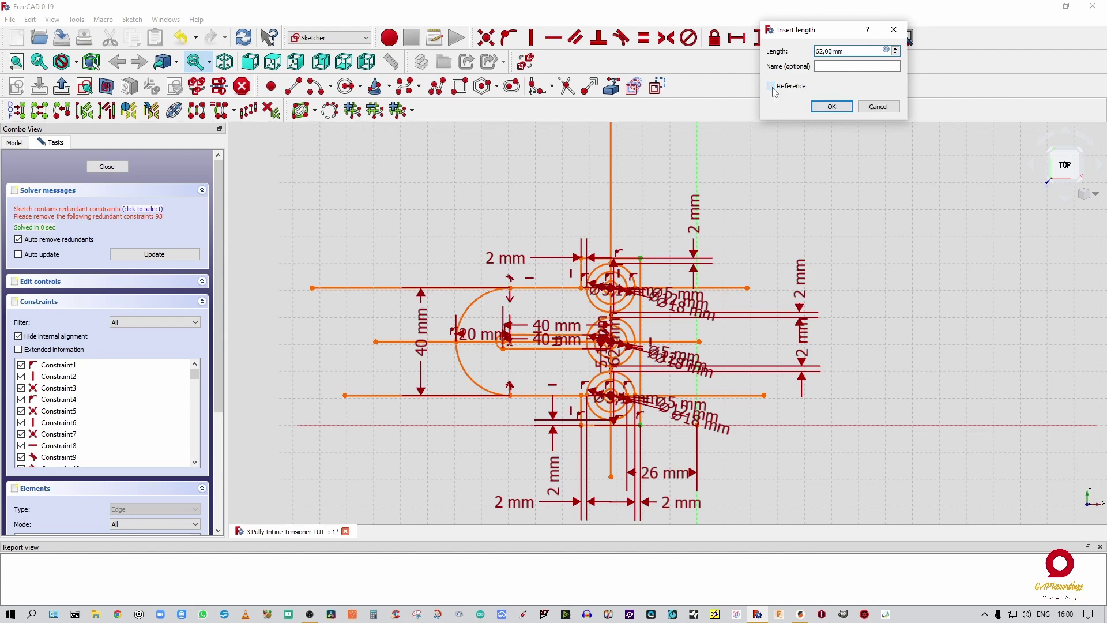
pyautogui.click(826, 68)
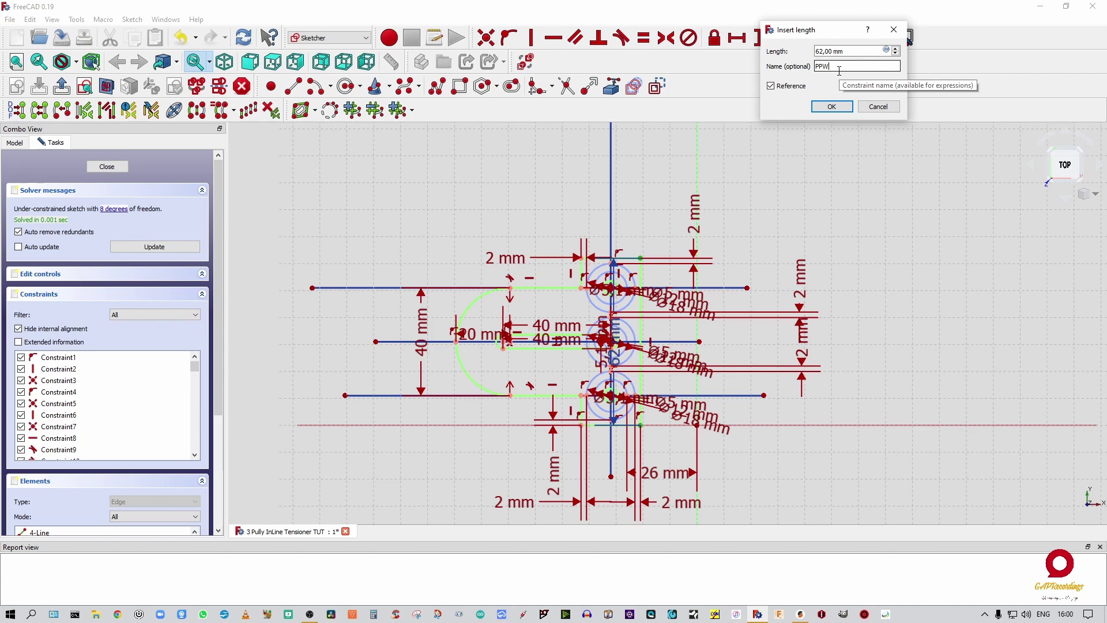
pyautogui.press('Return')
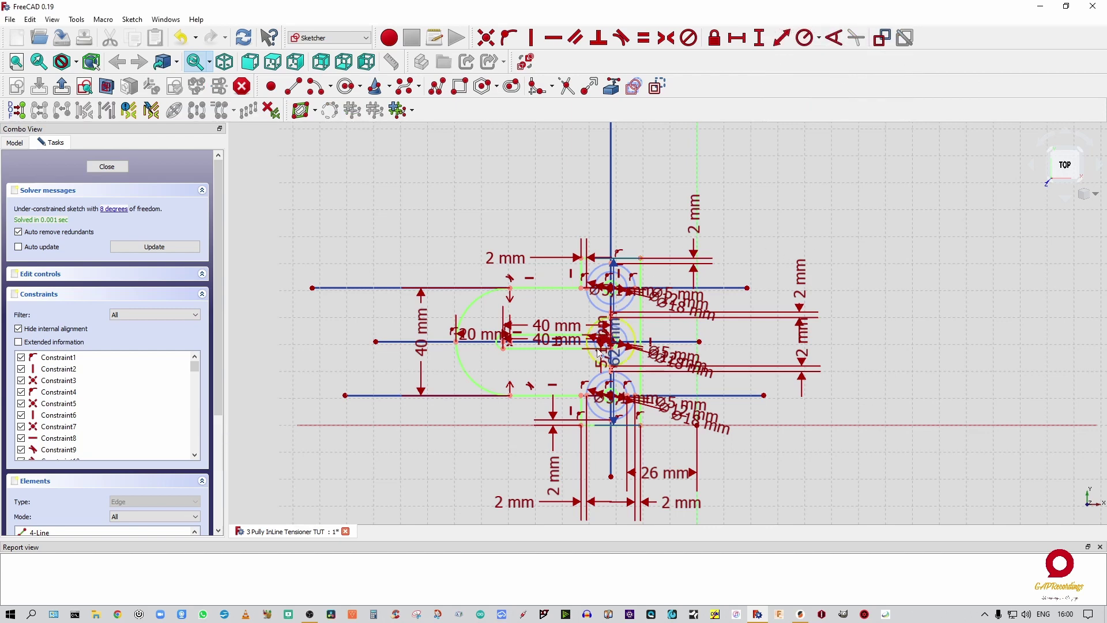
# Move the PPW dimension clear of the outline and add a horizontal reference dimension named KPW from the outline's lower-right corner to the origin.
pyautogui.moveTo(621, 370); pyautogui.dragTo(909, 404)
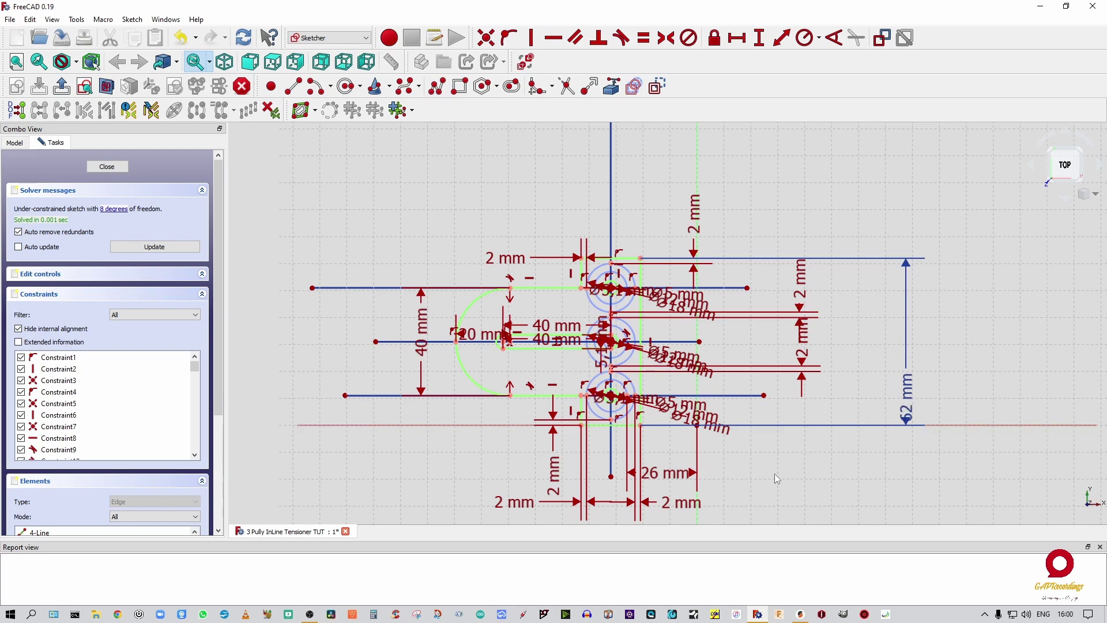
pyautogui.scroll(5, 680, 512)
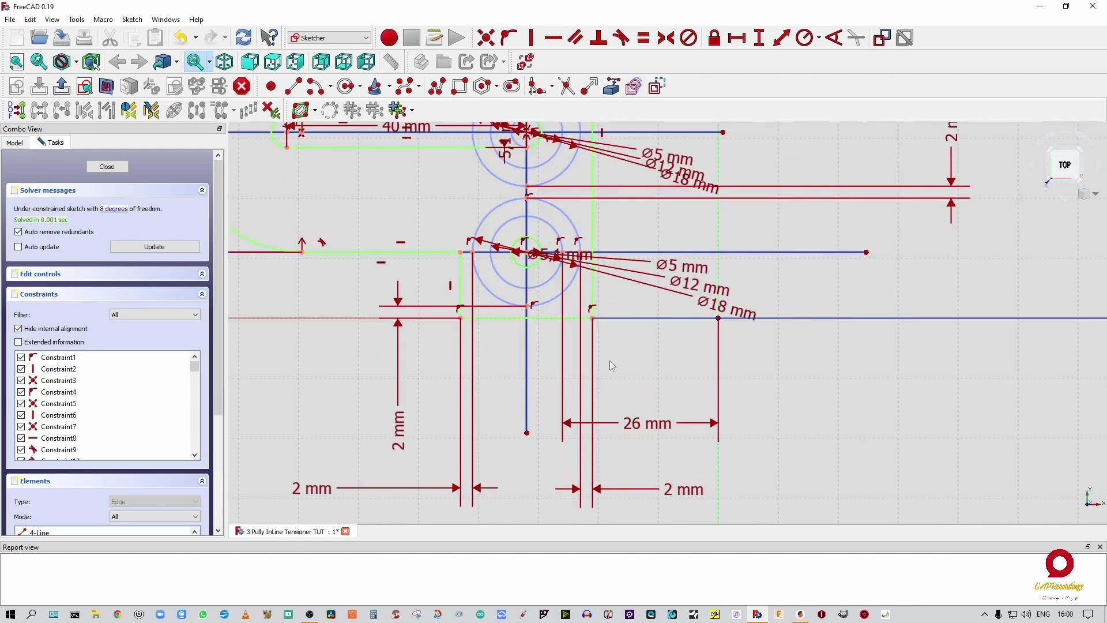
pyautogui.click(594, 320)
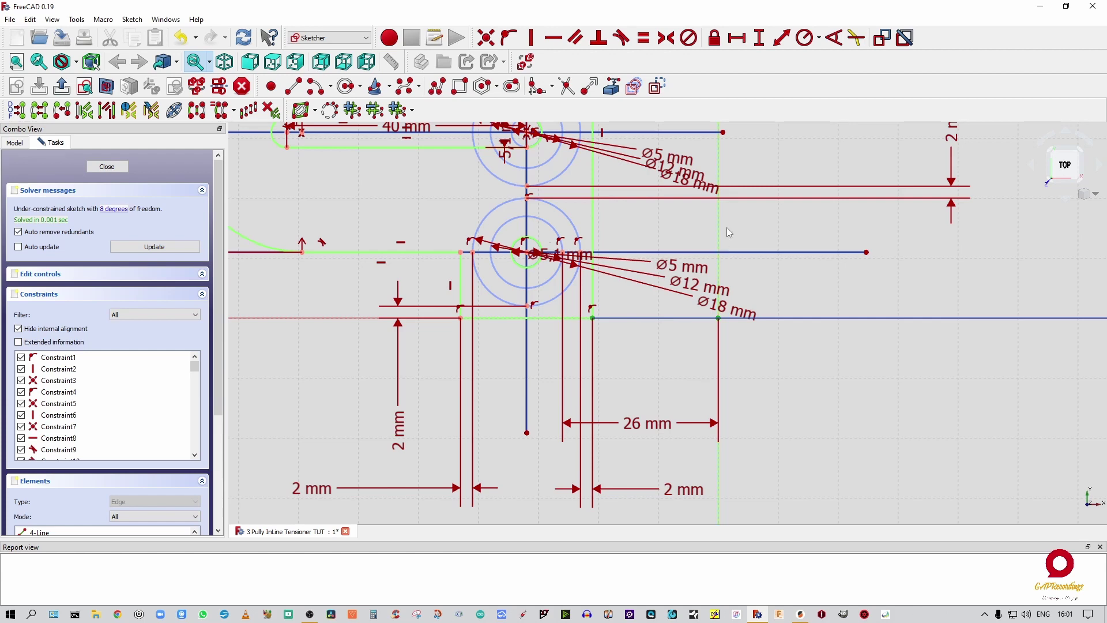
pyautogui.click(737, 37)
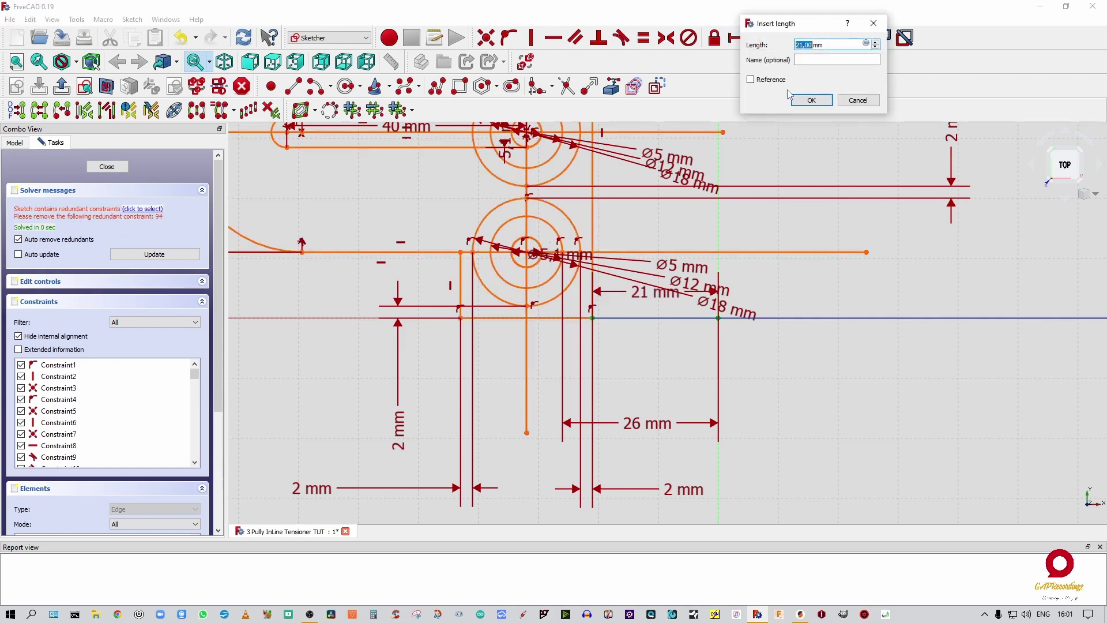
pyautogui.click(761, 81)
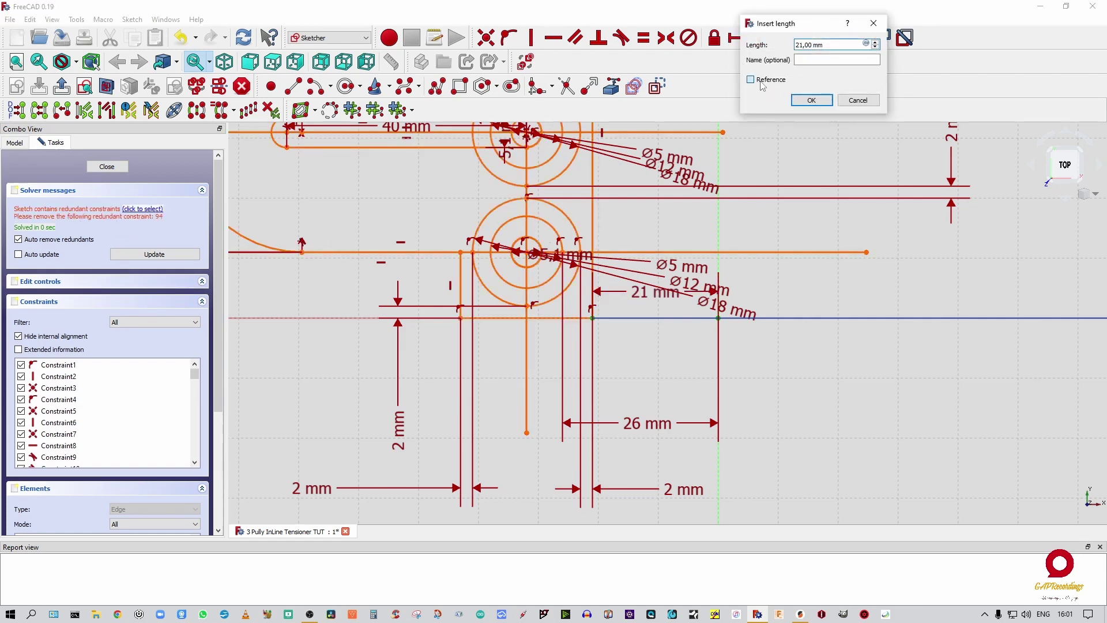
pyautogui.click(800, 60)
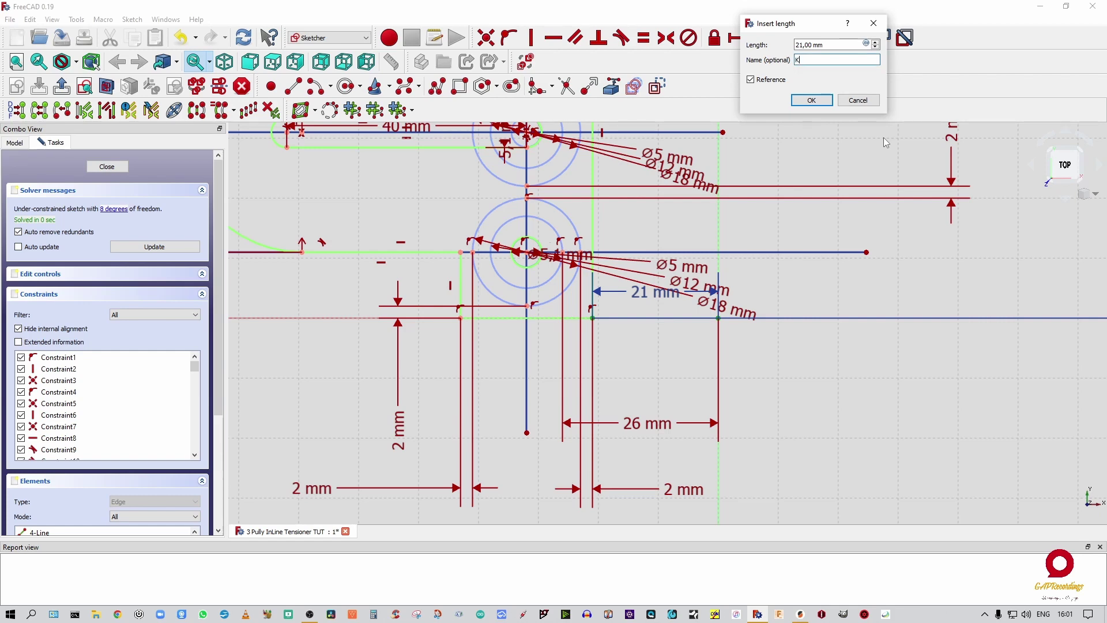
pyautogui.write('KPW')
pyautogui.click(820, 99)
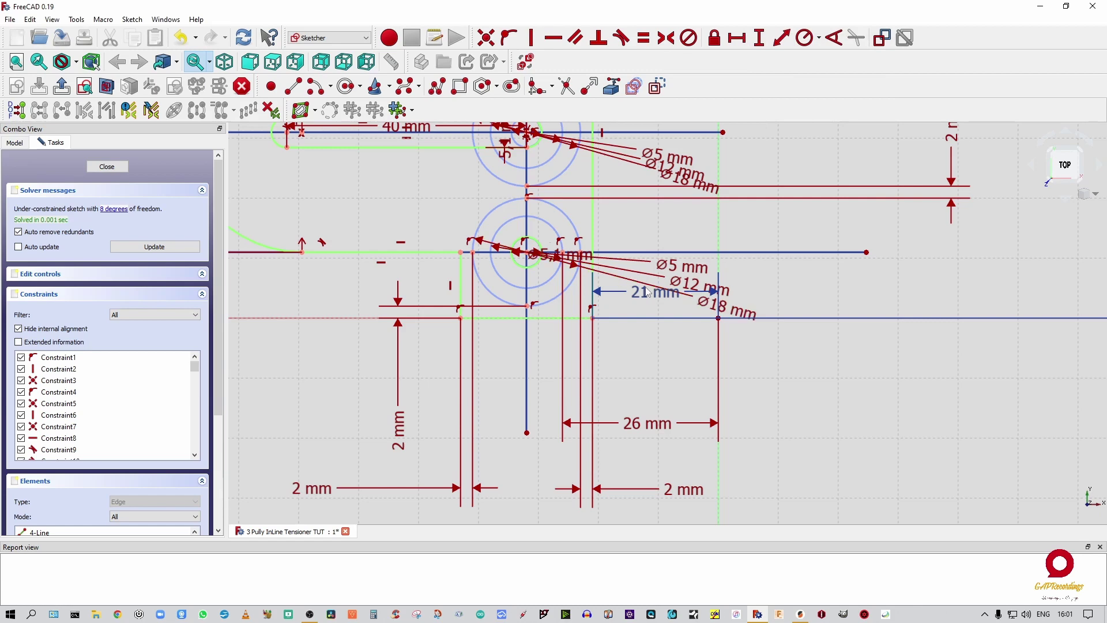
pyautogui.moveTo(648, 292); pyautogui.dragTo(654, 392)
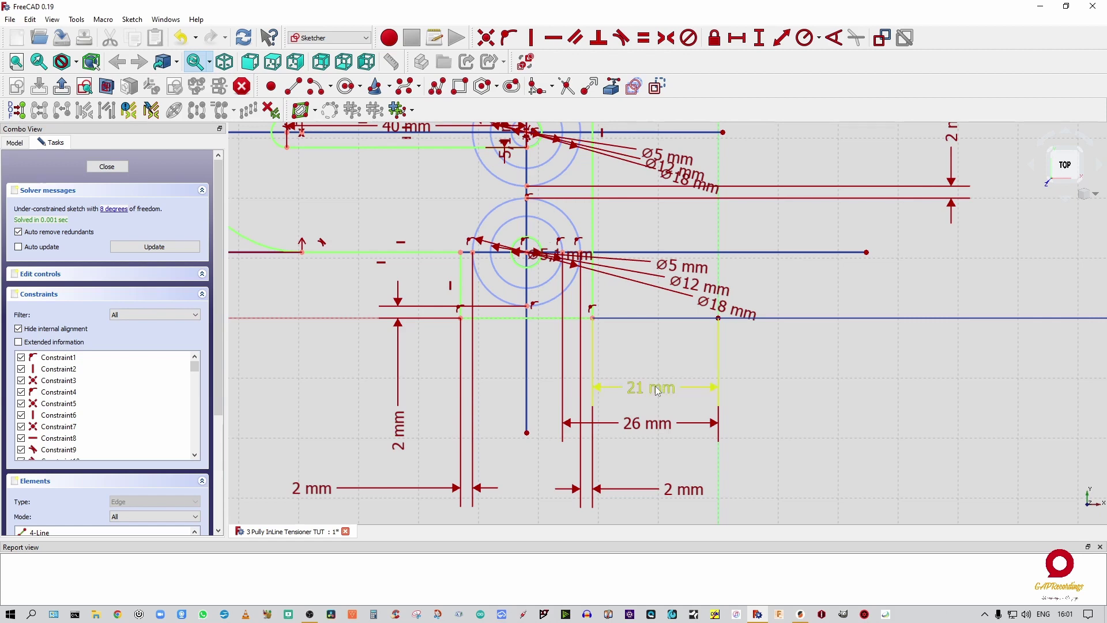
# Close the finished sketch and pad its profile 10 mm.
pyautogui.click(121, 169)
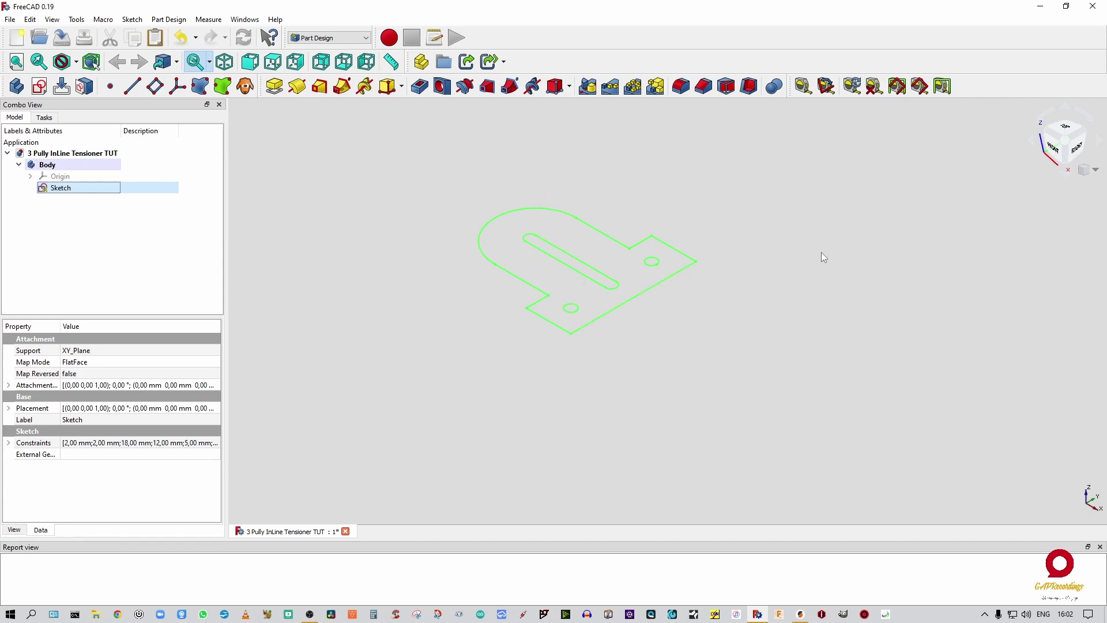
pyautogui.click(1057, 151)
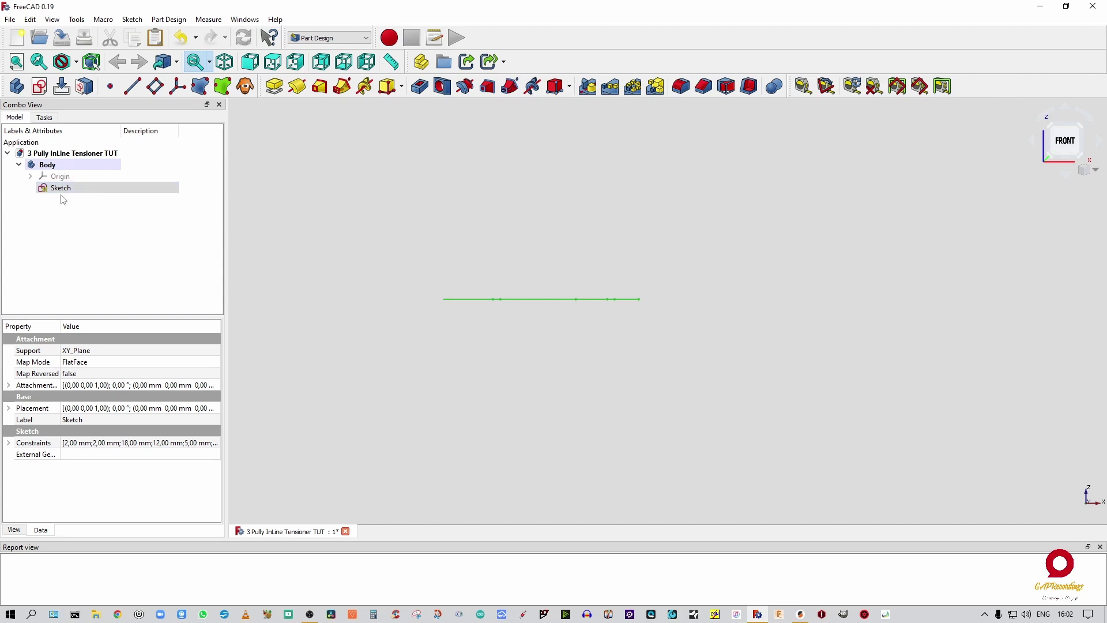
pyautogui.click(46, 118)
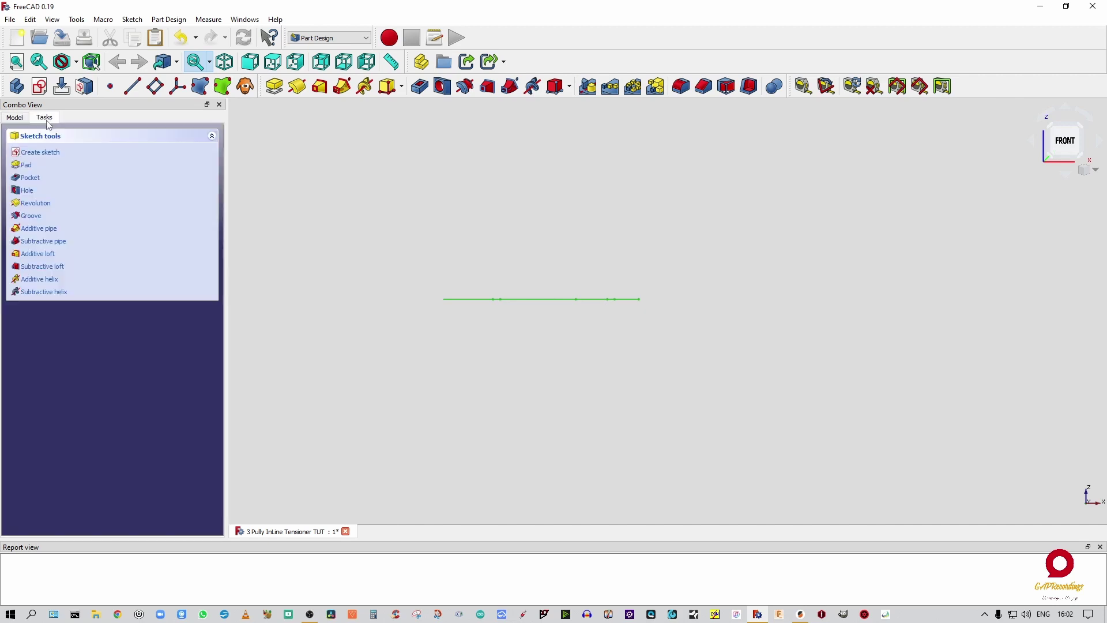
pyautogui.click(26, 166)
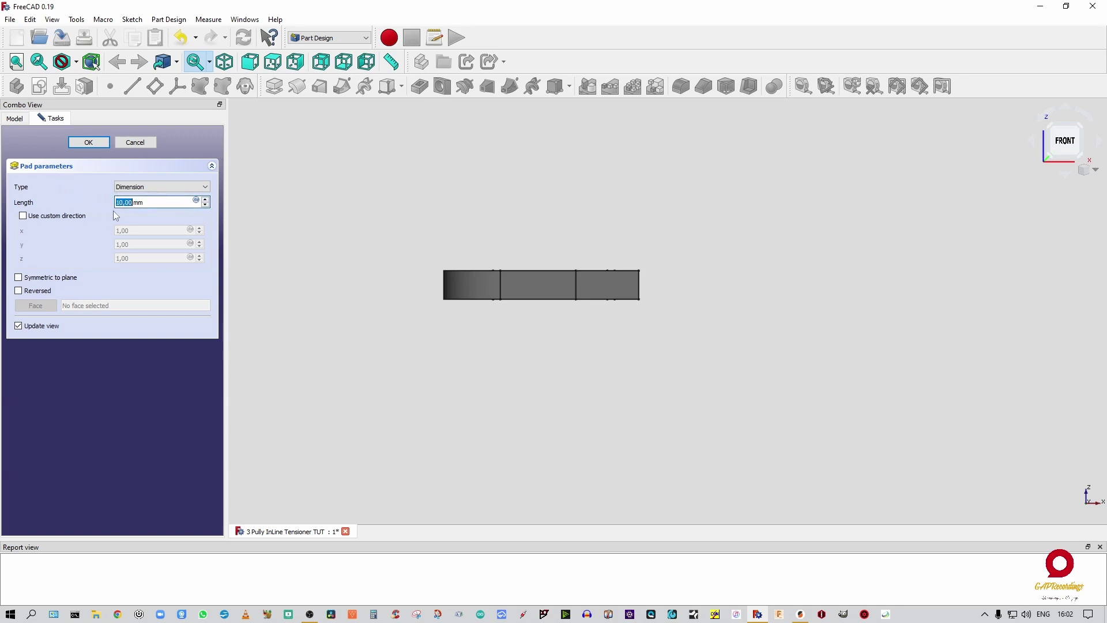
pyautogui.click(91, 141)
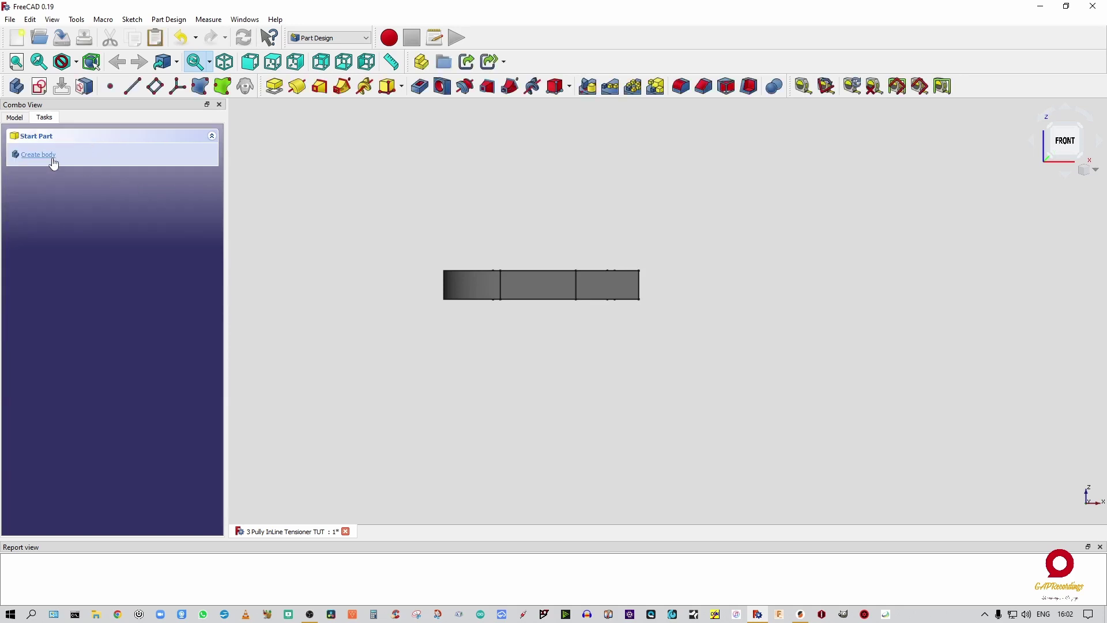
# Rename the pad in the model tree as Pully Plate Pad.
pyautogui.click(23, 118)
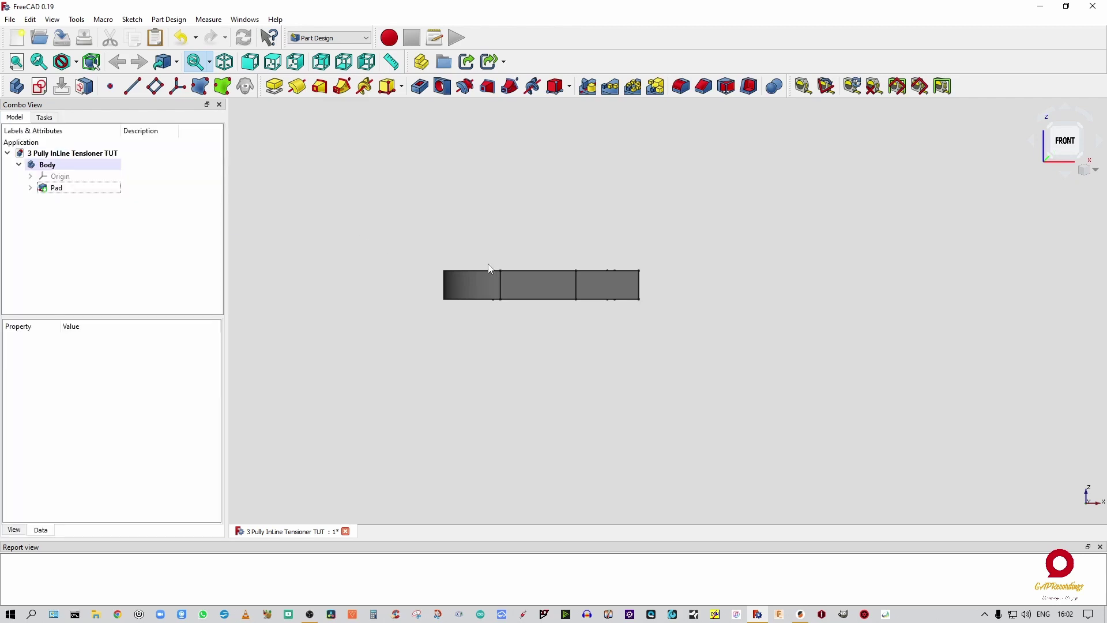
pyautogui.moveTo(533, 293); pyautogui.dragTo(549, 396, button='middle')
pyautogui.click(1064, 131)
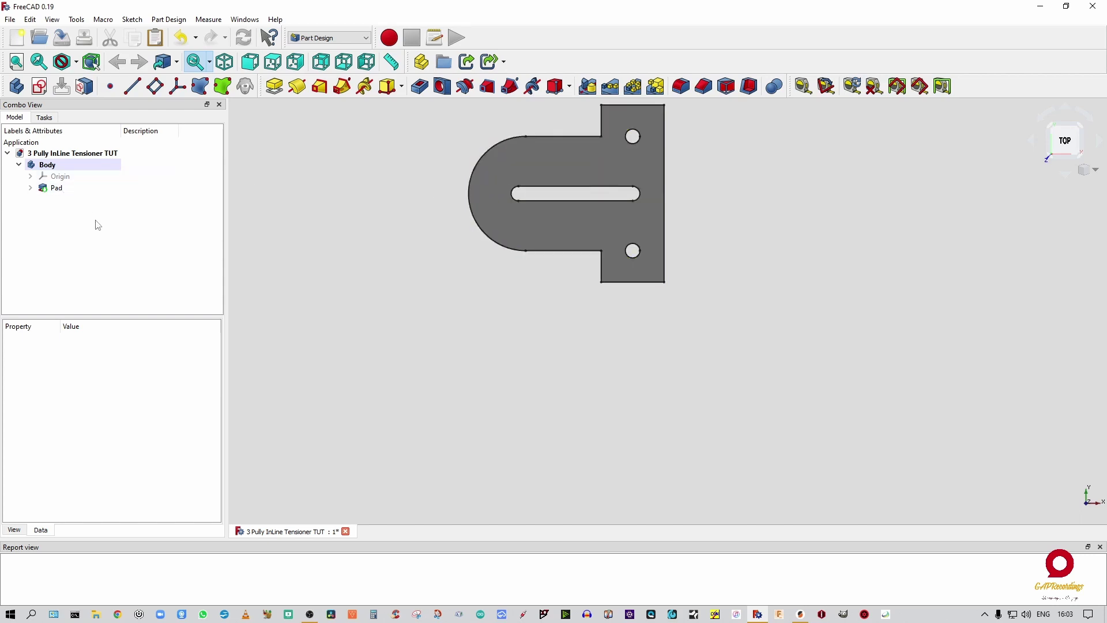
pyautogui.click(56, 189)
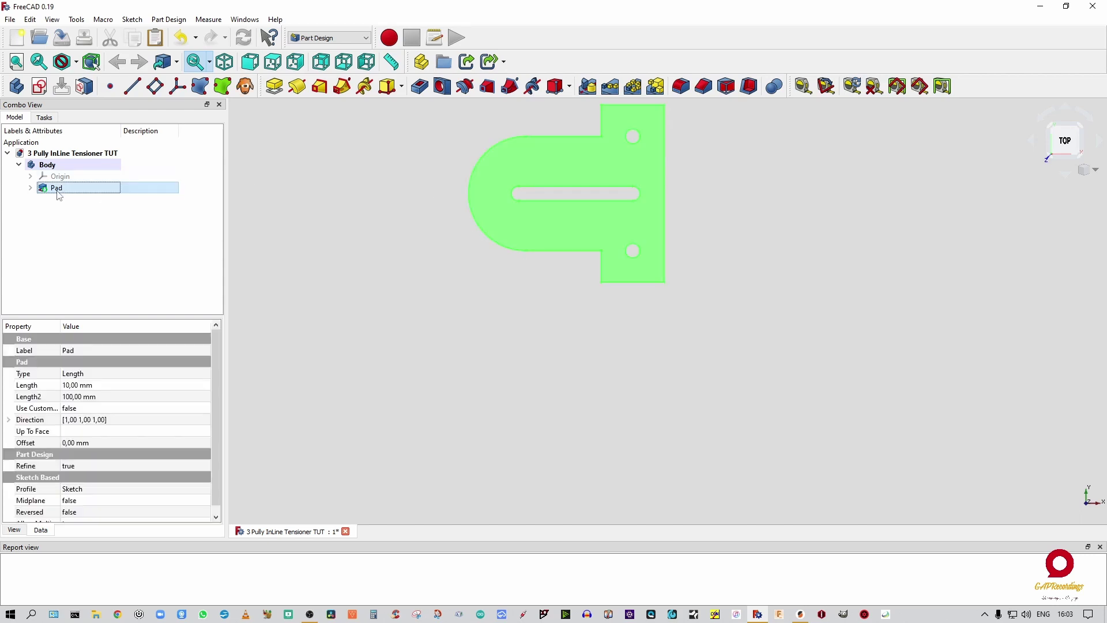
pyautogui.click(59, 192)
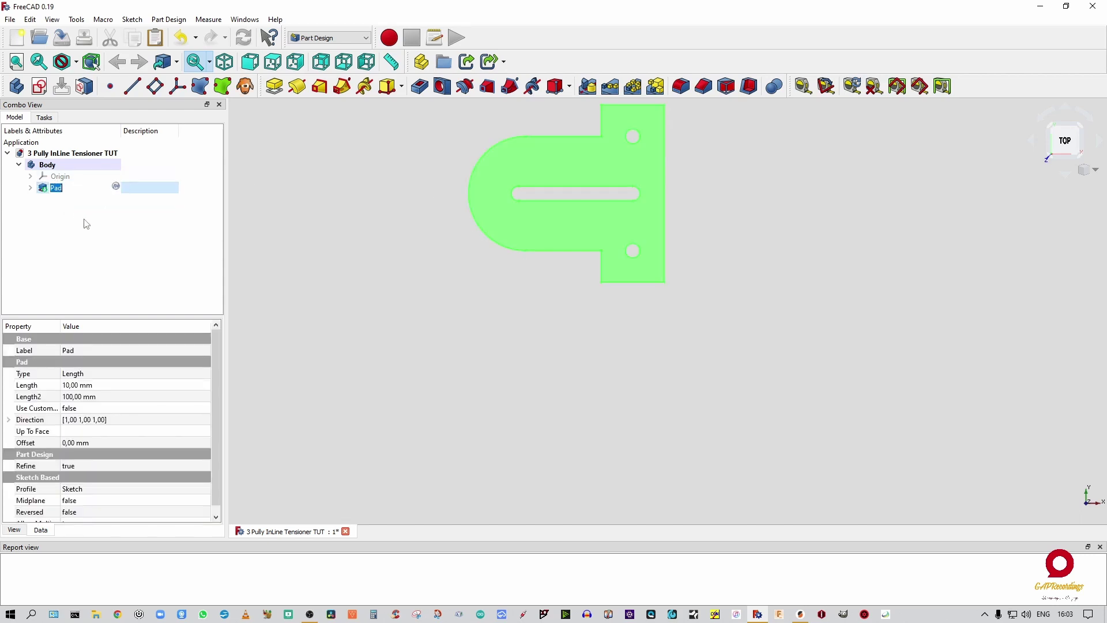
pyautogui.press('End')
pyautogui.write('Pully')
pyautogui.press('Return')
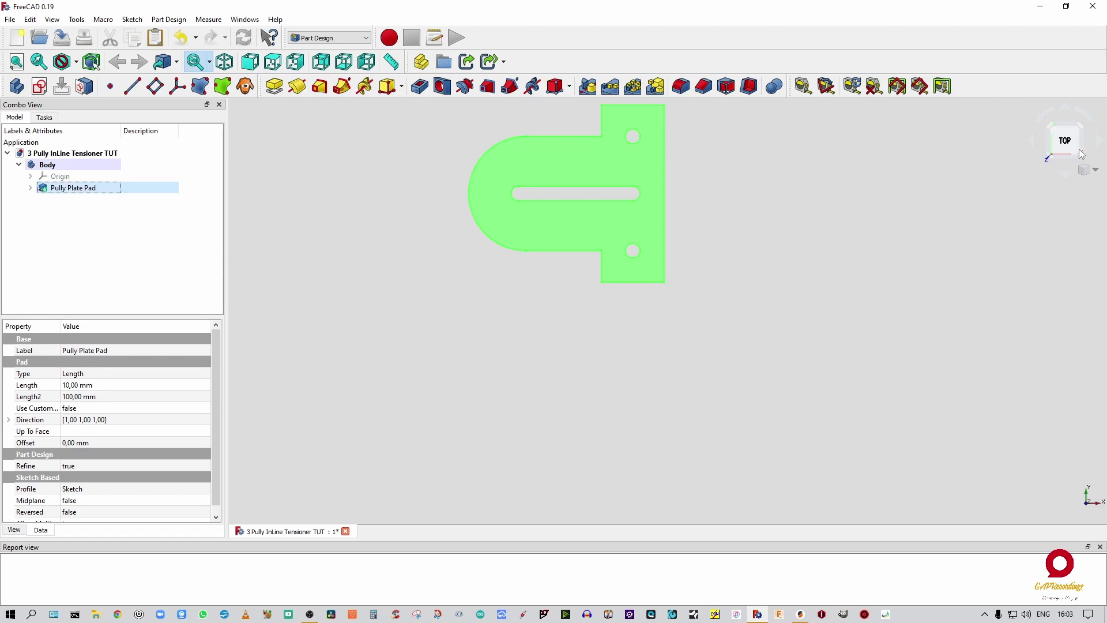
# Create a datum plane attached in Plane face mode to the plate's long, straight end face beside the two round holes.
pyautogui.press('0')
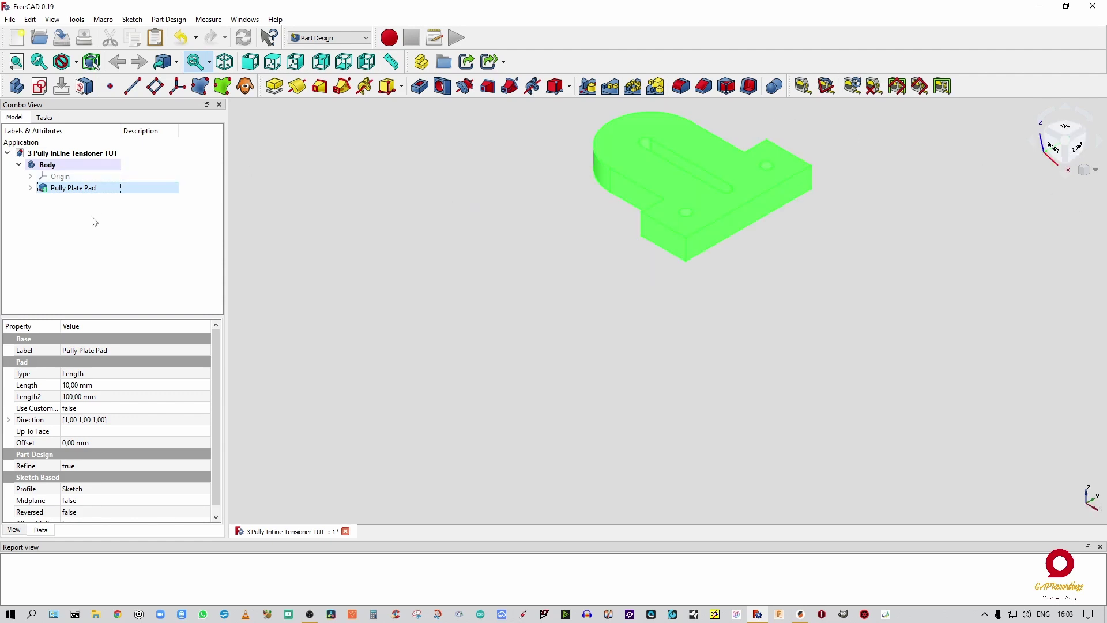
pyautogui.click(82, 247)
pyautogui.click(90, 190)
pyautogui.click(153, 88)
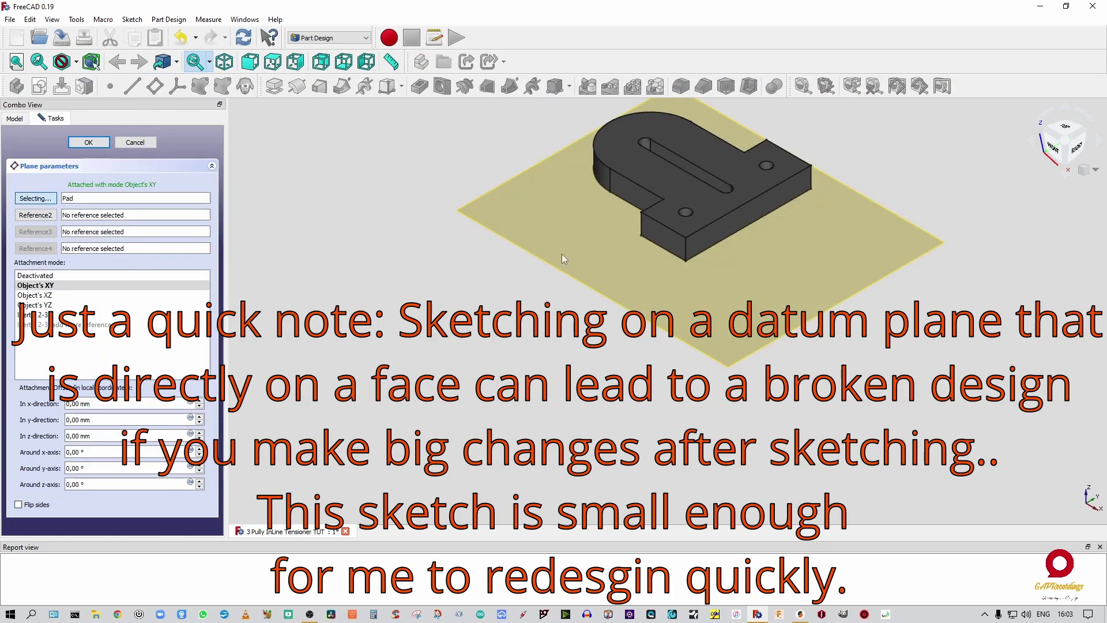
pyautogui.click(721, 234)
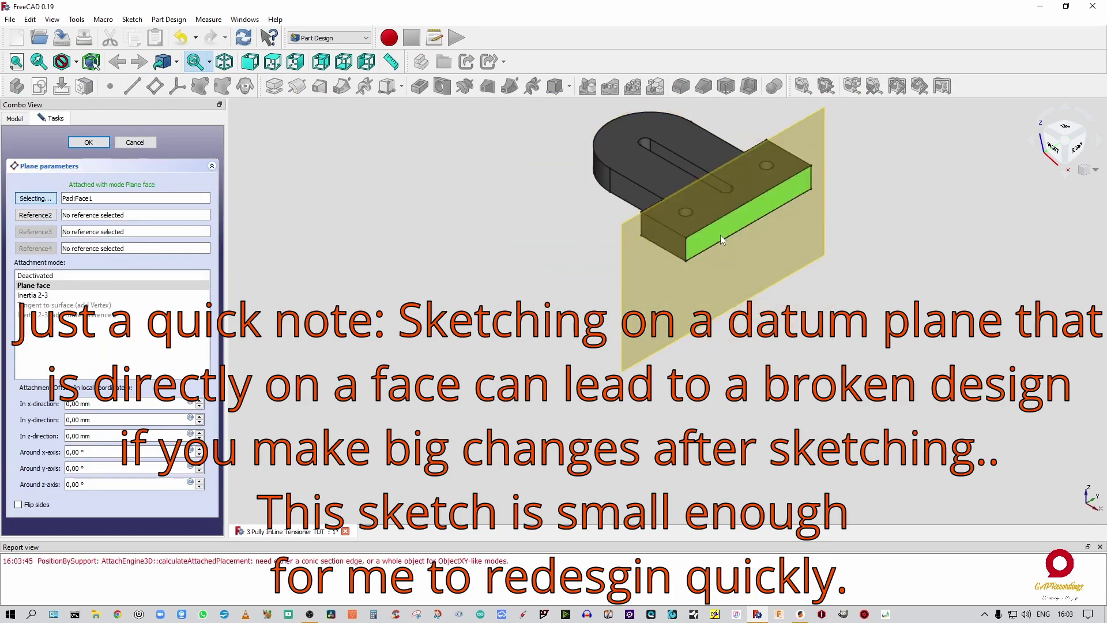
pyautogui.click(89, 143)
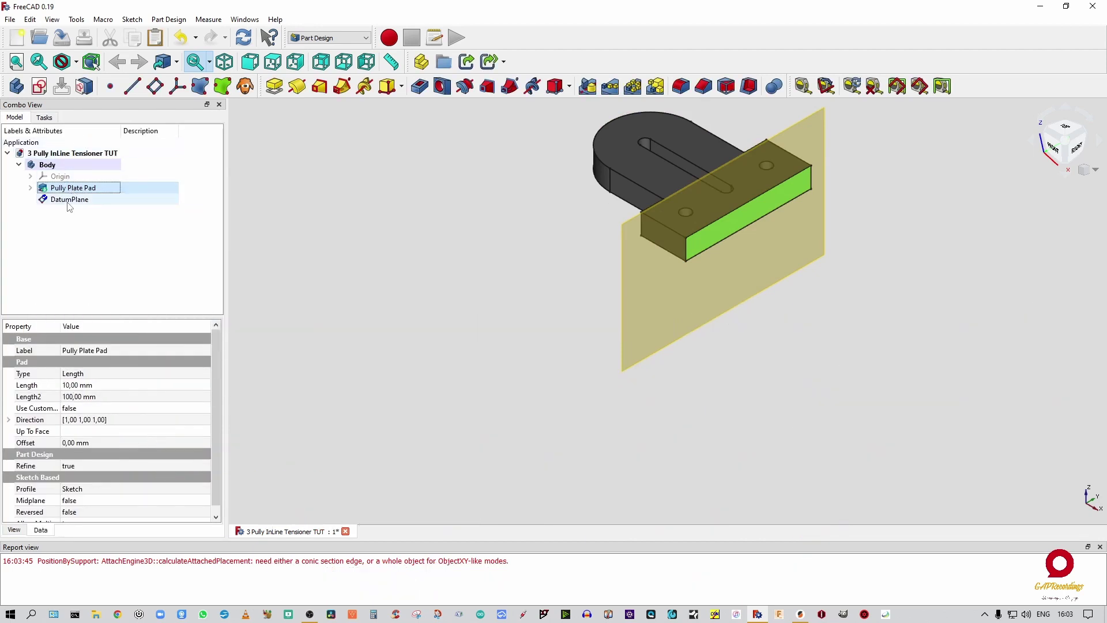
# Start a sketch on the datum plane and draw a rectangle about 64 by 29 mm around the plate's end face, starting on the vertical axis.
pyautogui.click(68, 201)
pyautogui.click(39, 86)
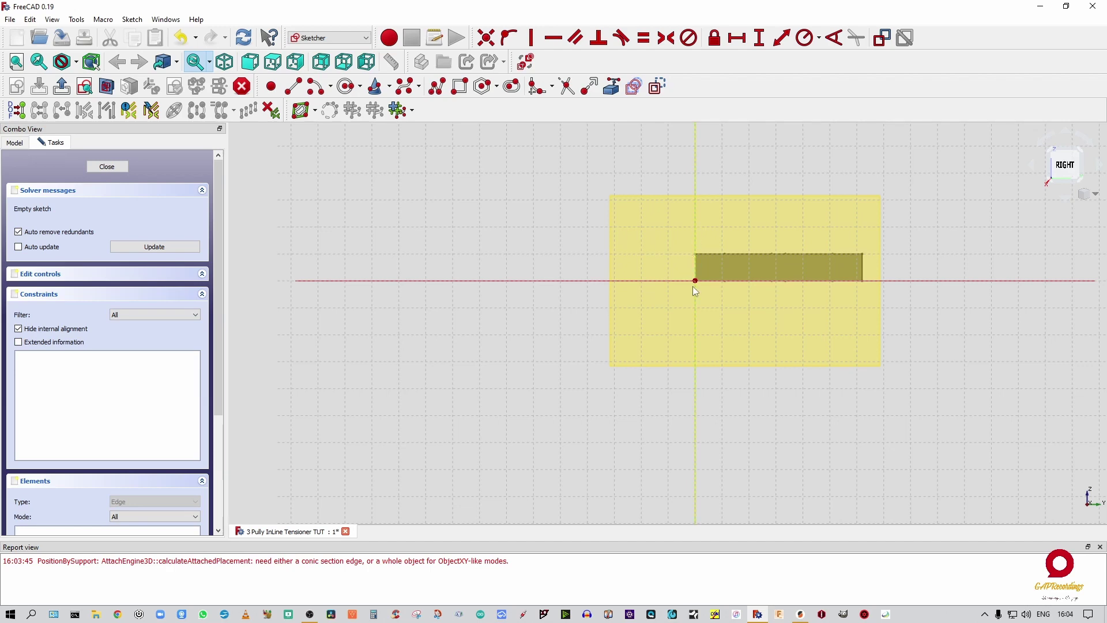
pyautogui.click(466, 82)
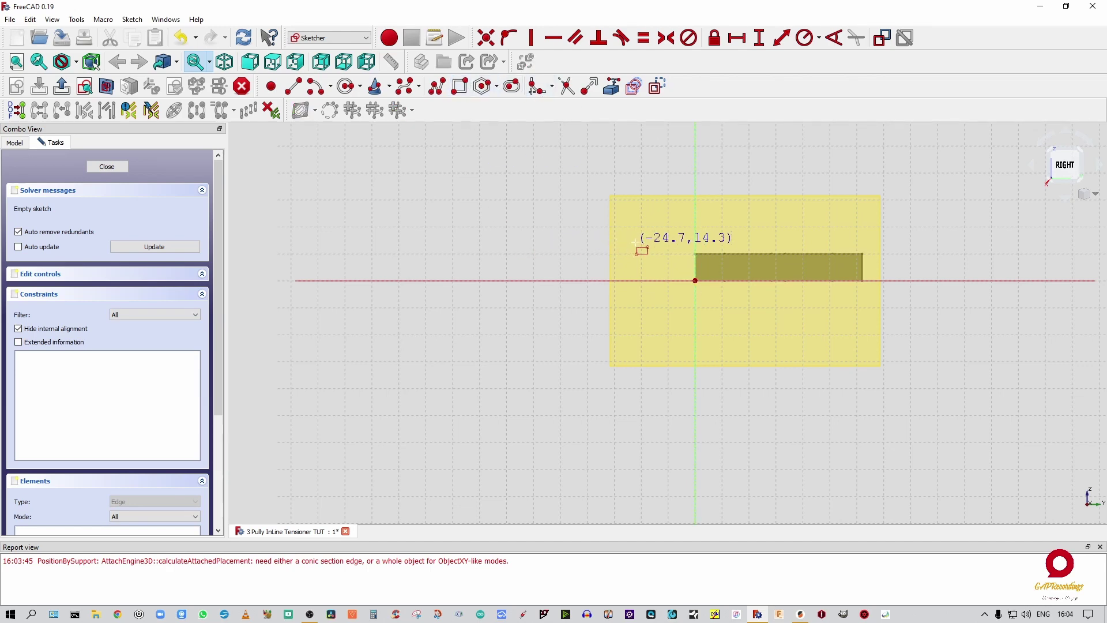
pyautogui.click(695, 228)
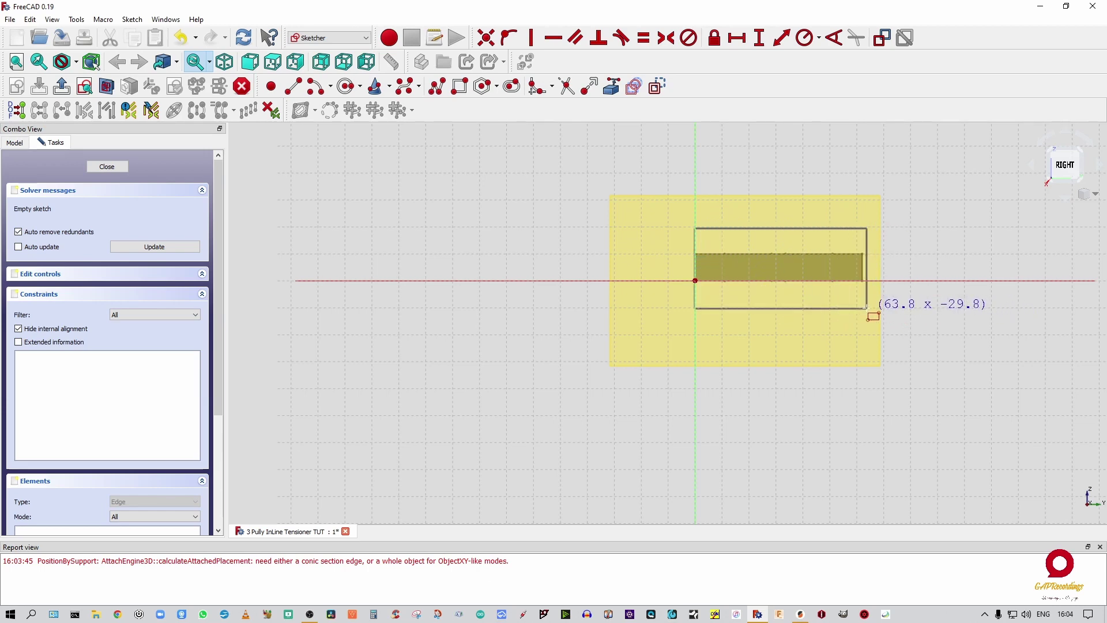
pyautogui.click(867, 306)
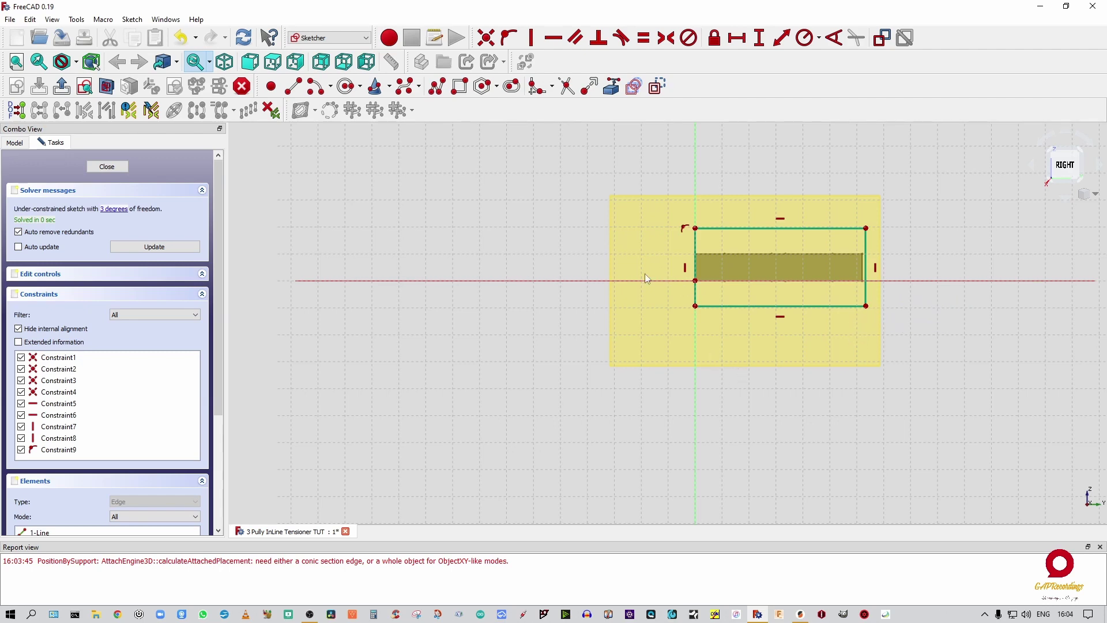
# Constrain the rectangle's lower-left corner 5 mm vertically below the origin and place the dimension clear of the geometry.
pyautogui.click(695, 281)
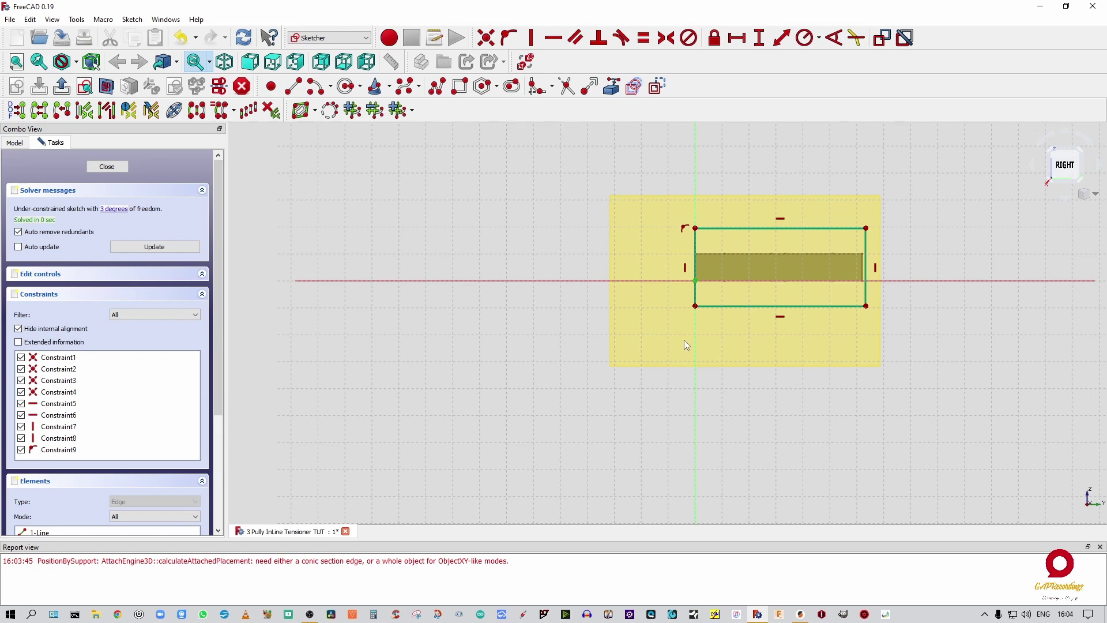
pyautogui.click(697, 309)
pyautogui.click(759, 37)
pyautogui.write('5')
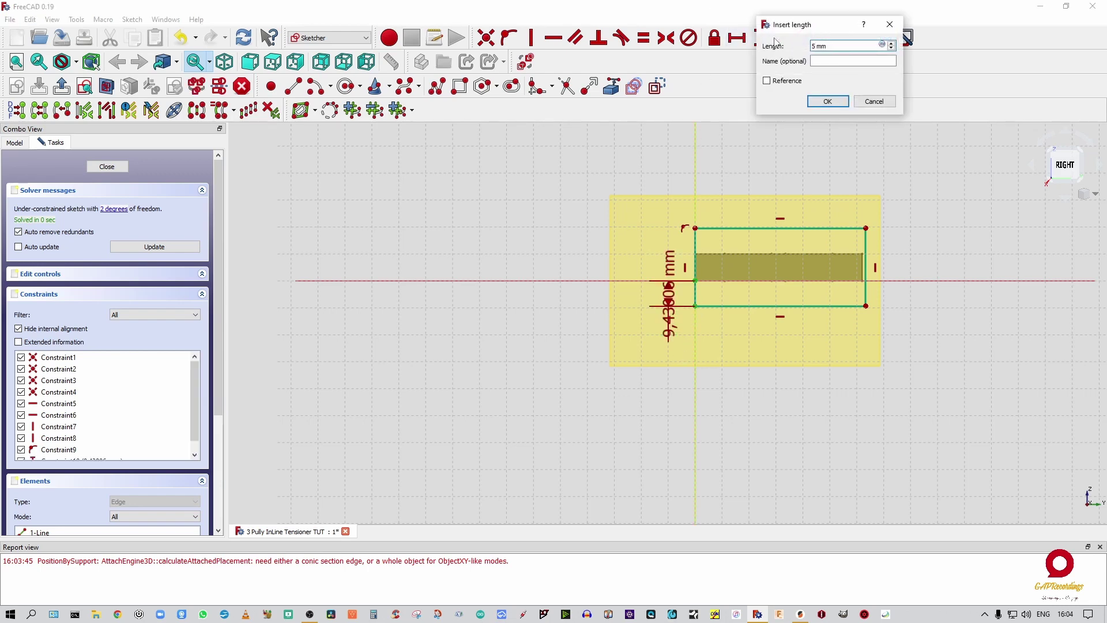
pyautogui.press('Return')
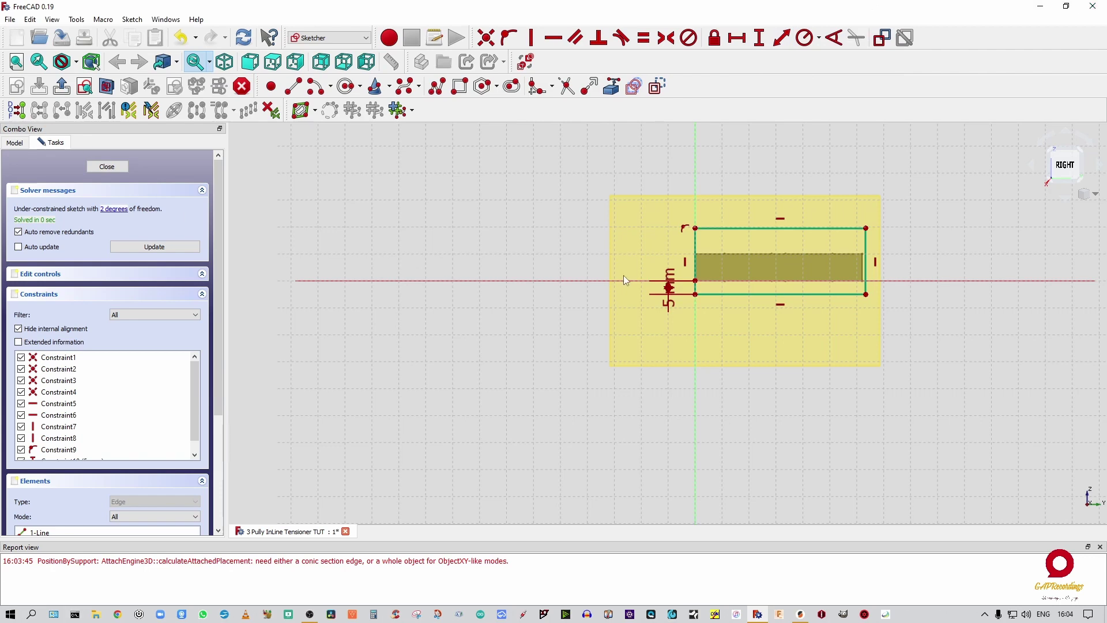
pyautogui.moveTo(673, 280); pyautogui.dragTo(521, 229)
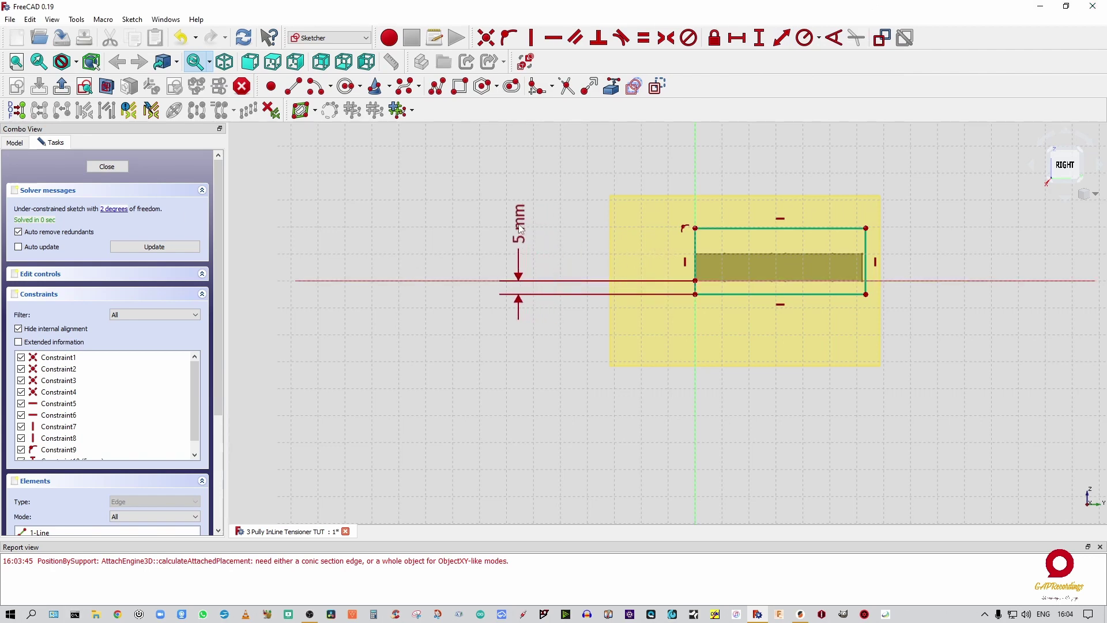
# Constrain the rectangle's upper-left corner 25 mm vertically above the origin and place the dimension clear of the geometry.
pyautogui.click(694, 231)
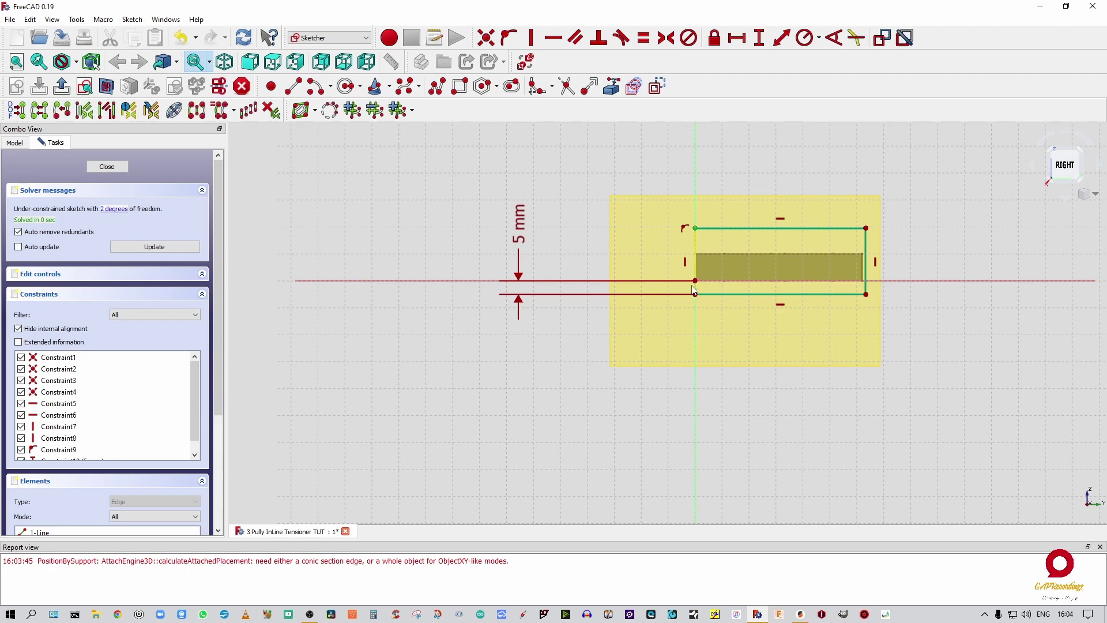
pyautogui.click(695, 281)
pyautogui.click(759, 38)
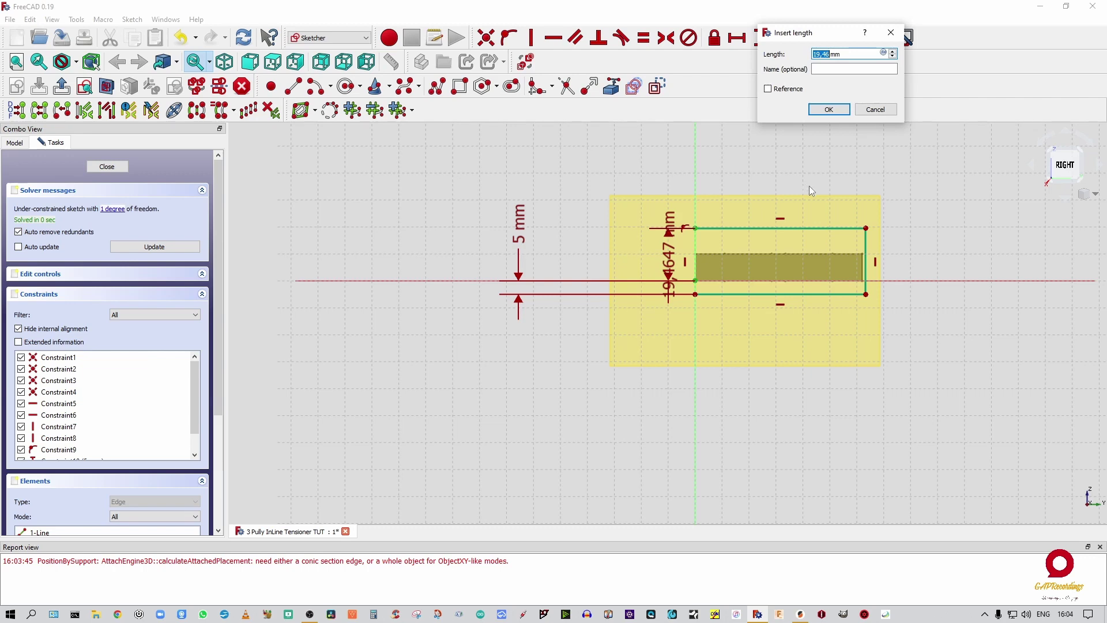
pyautogui.write('25')
pyautogui.press('Return')
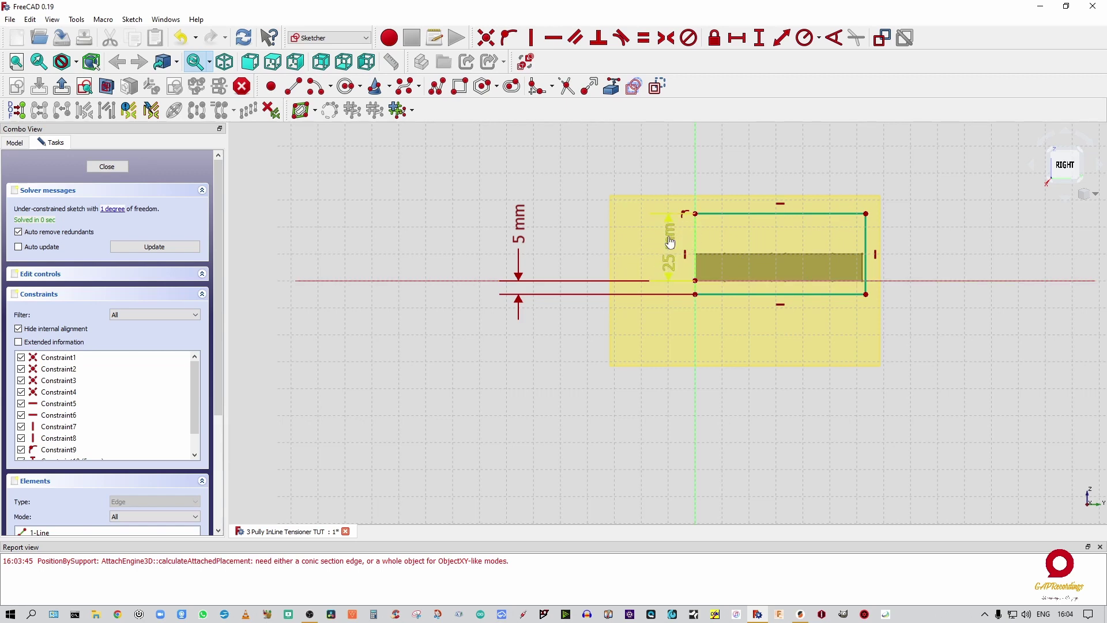
pyautogui.moveTo(671, 243); pyautogui.dragTo(552, 172)
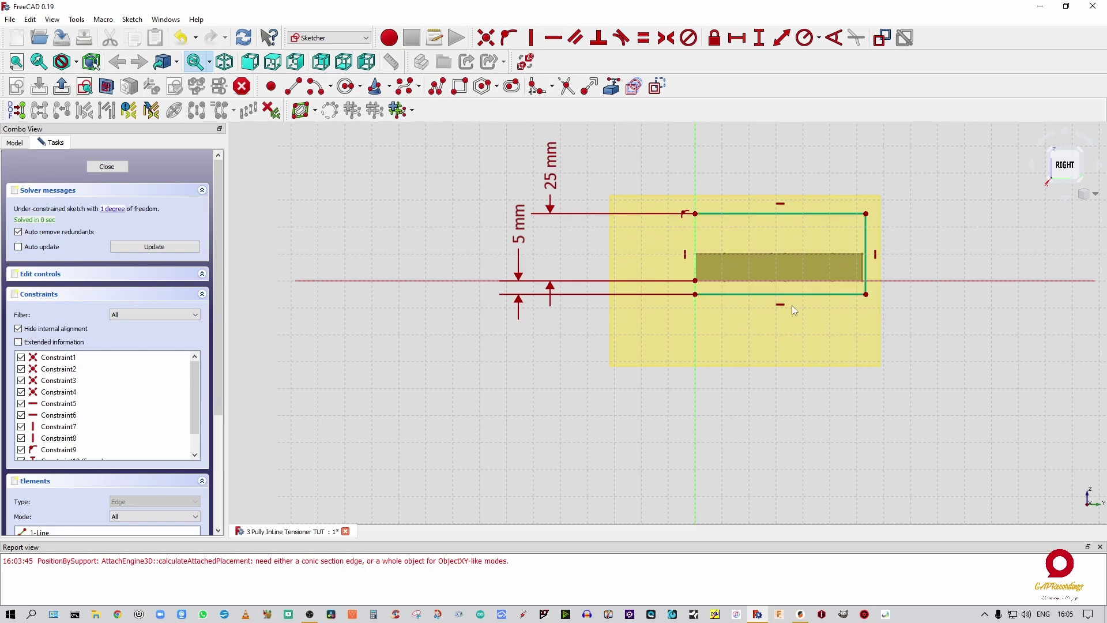
pyautogui.click(696, 296)
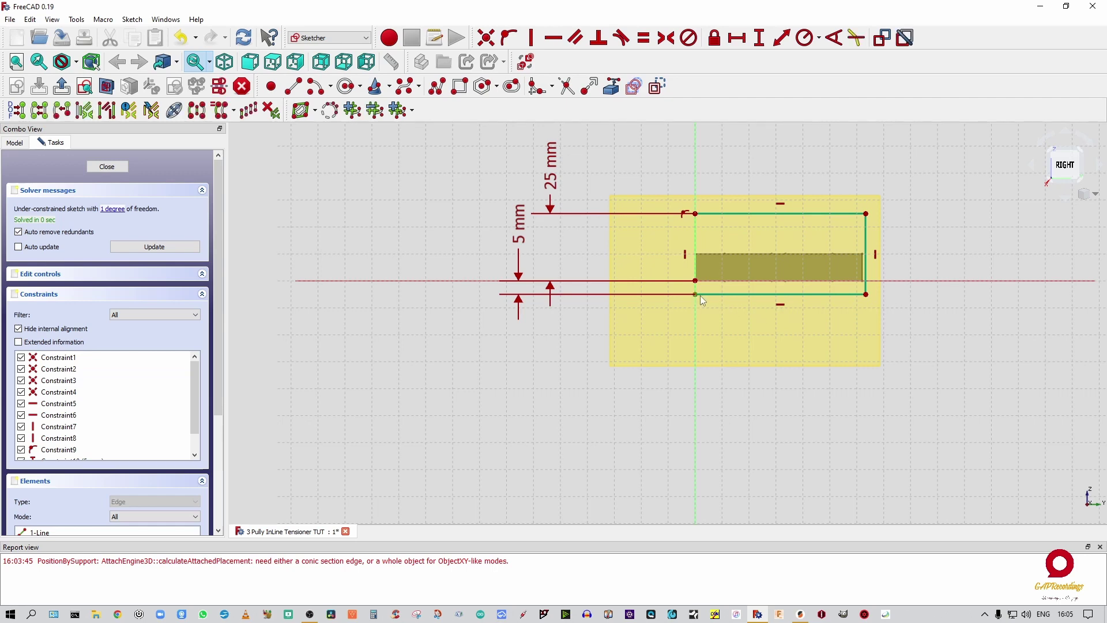
pyautogui.click(868, 296)
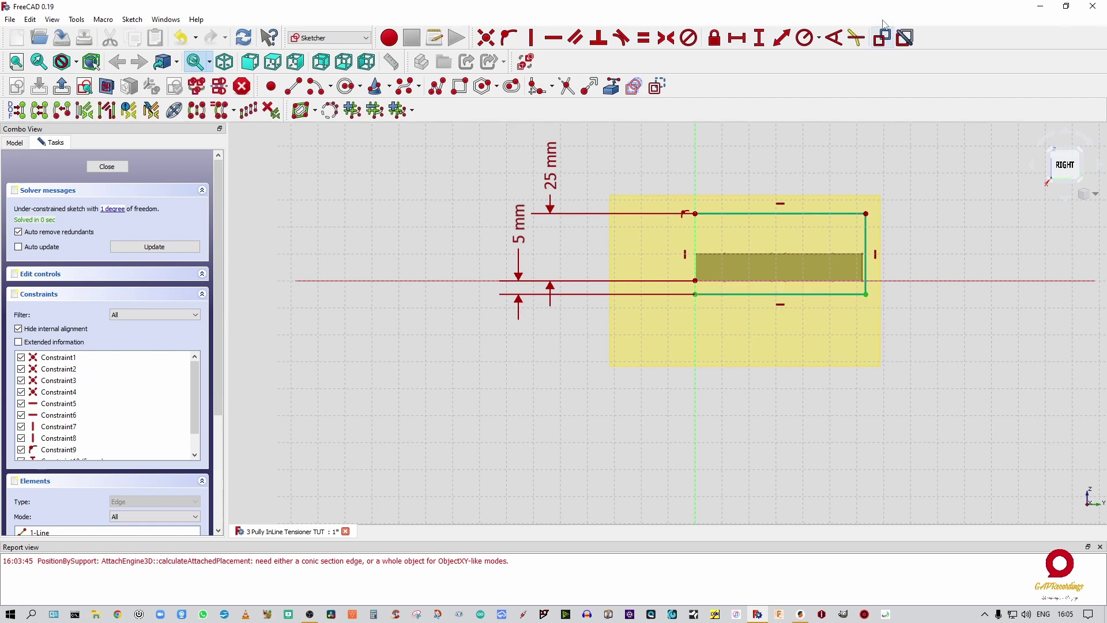
pyautogui.click(737, 38)
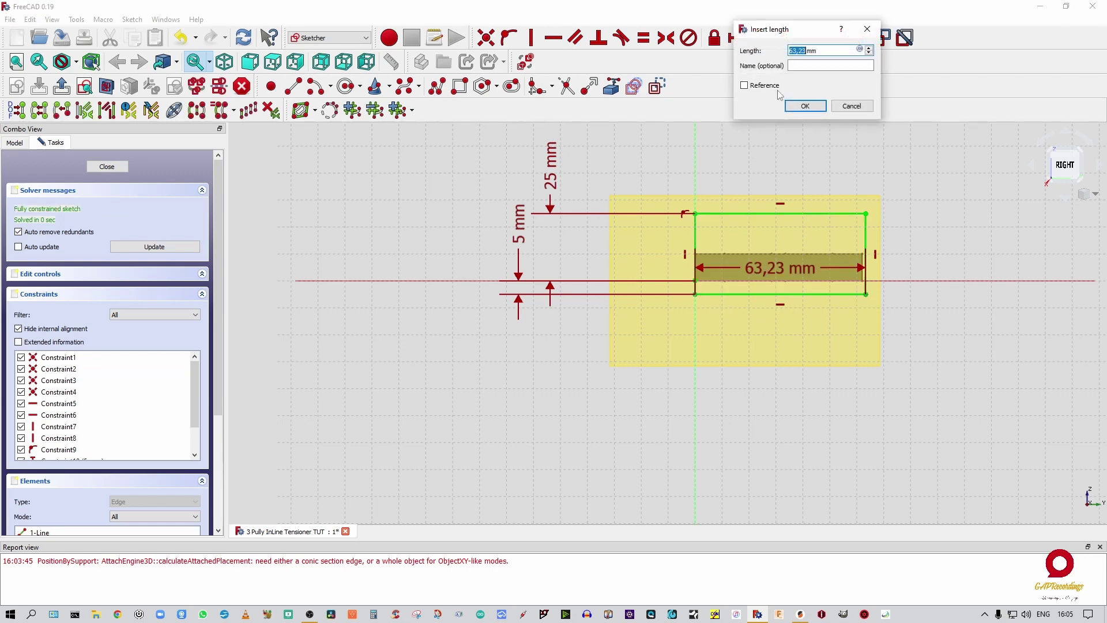
pyautogui.click(860, 49)
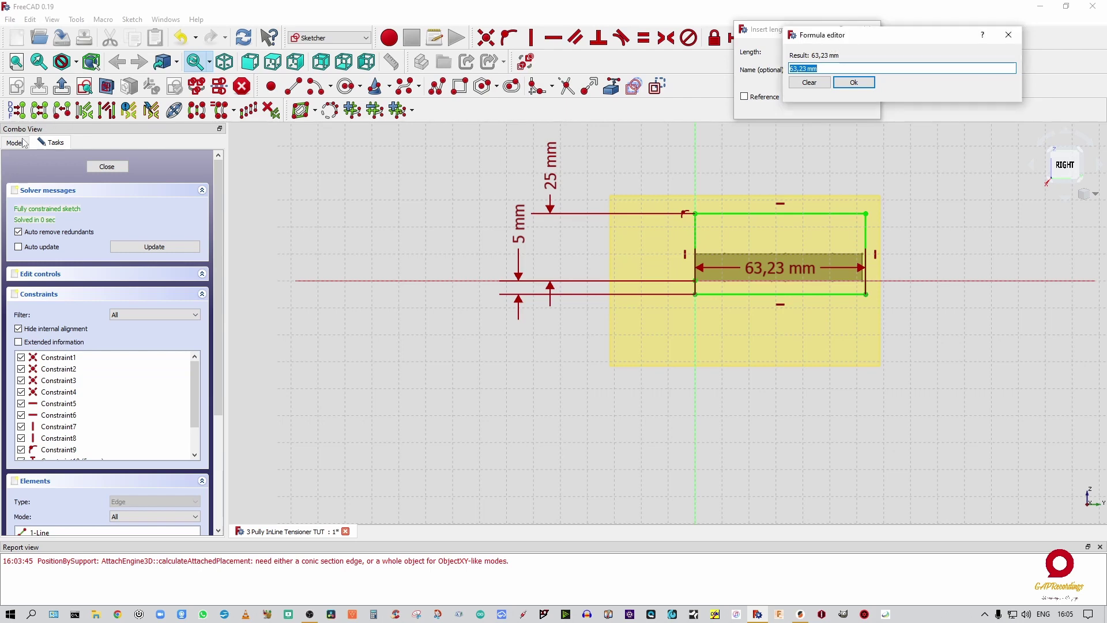
pyautogui.click(911, 151)
pyautogui.click(1008, 34)
pyautogui.click(852, 106)
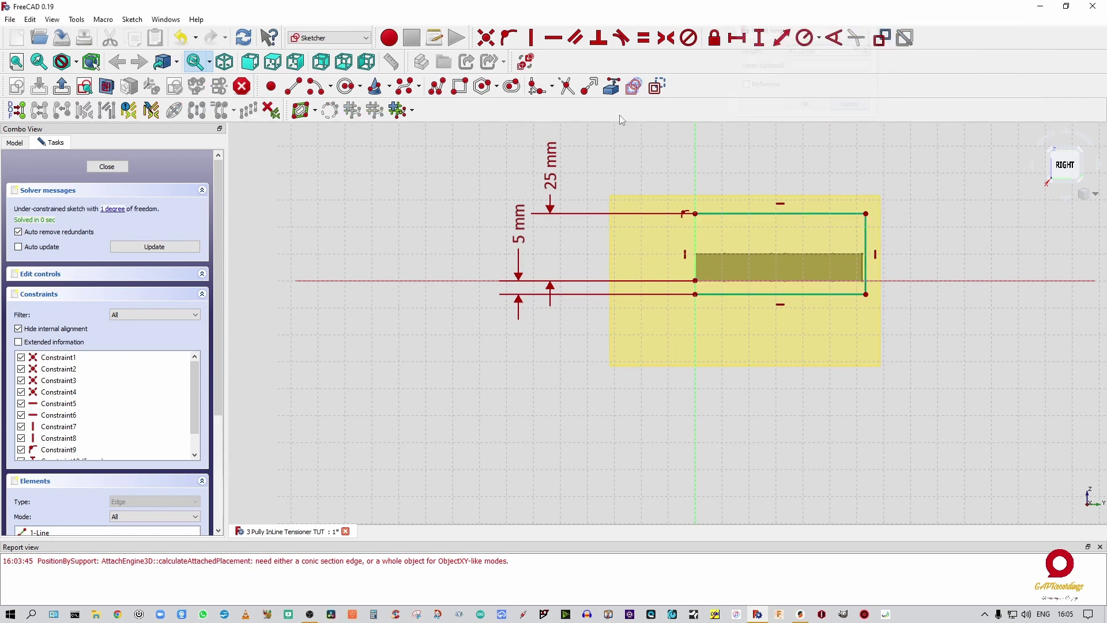
# Rename the plate's base sketch under Pully Plate Pad as PPSketch.
pyautogui.click(15, 143)
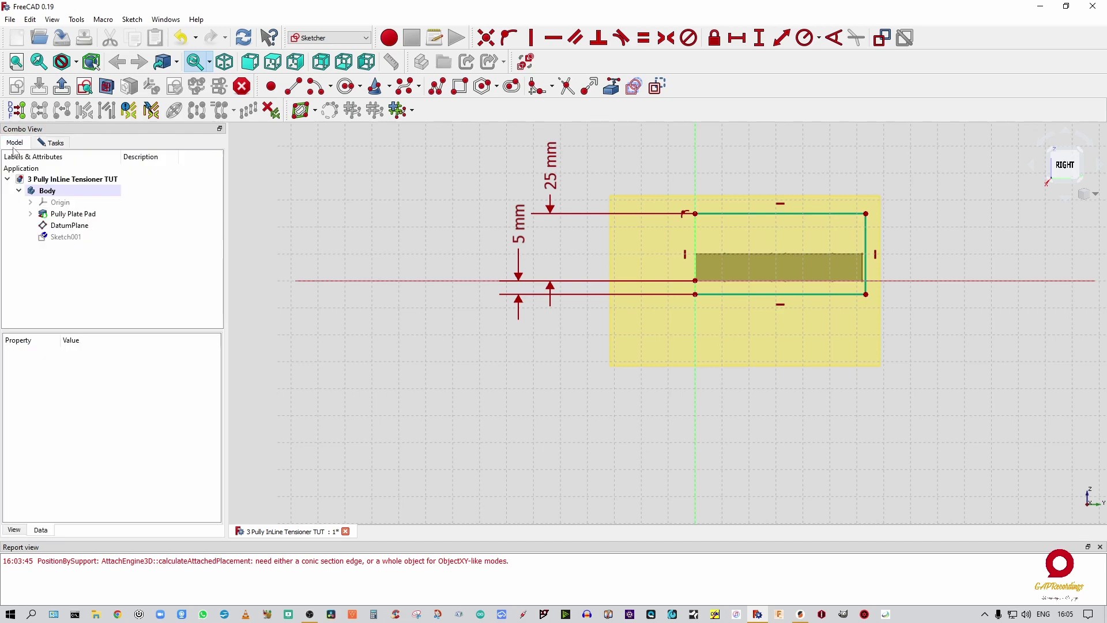
pyautogui.click(30, 215)
pyautogui.doubleClick(72, 226)
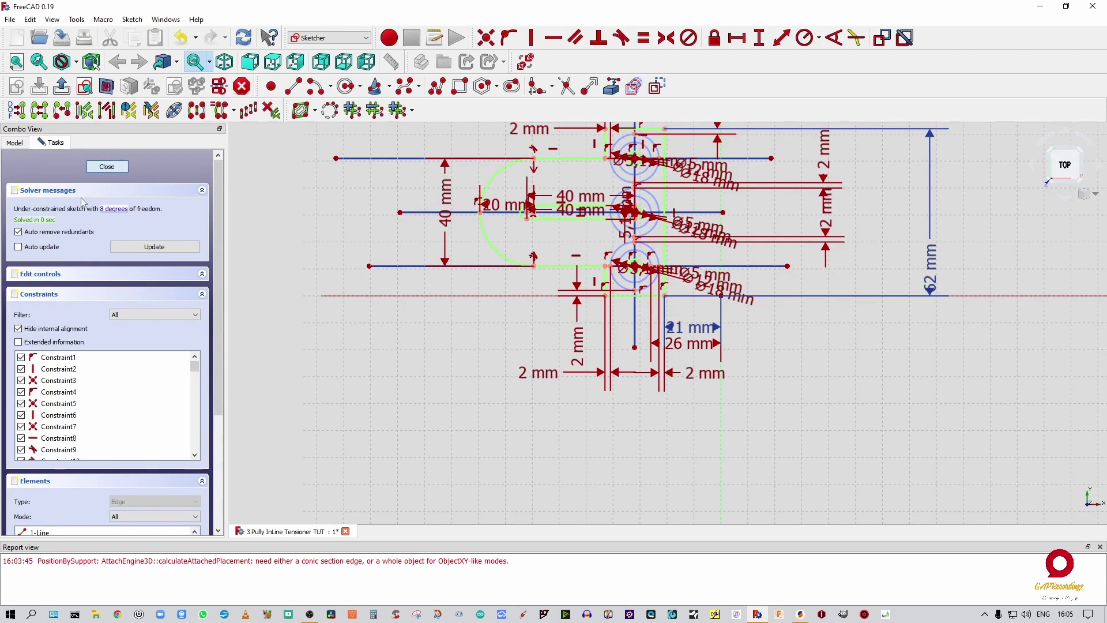
pyautogui.click(108, 167)
pyautogui.click(24, 119)
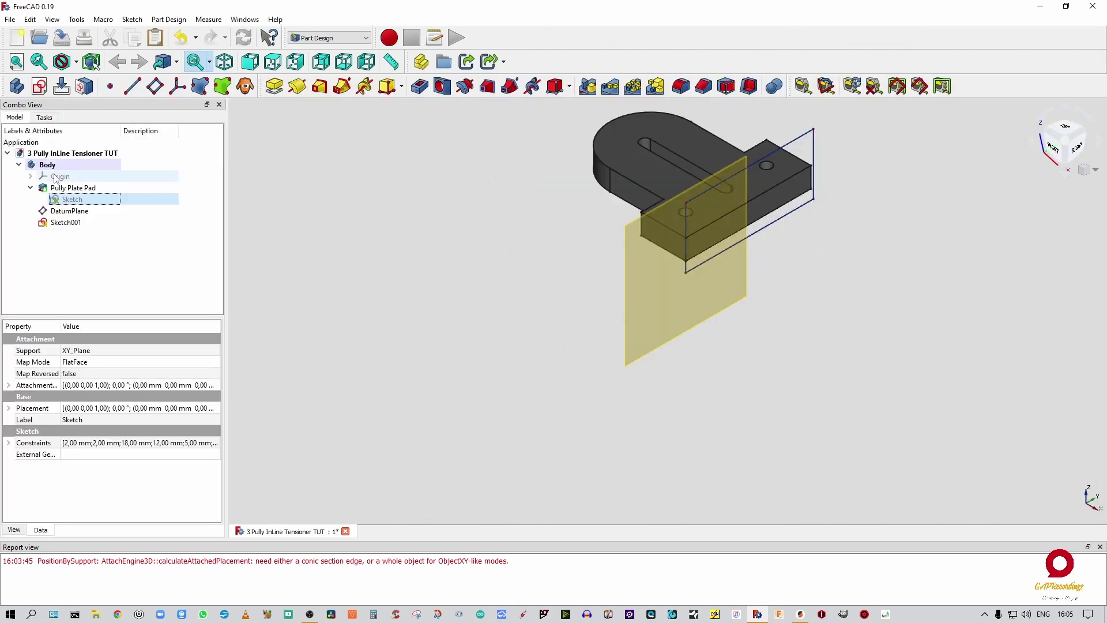
pyautogui.click(66, 200)
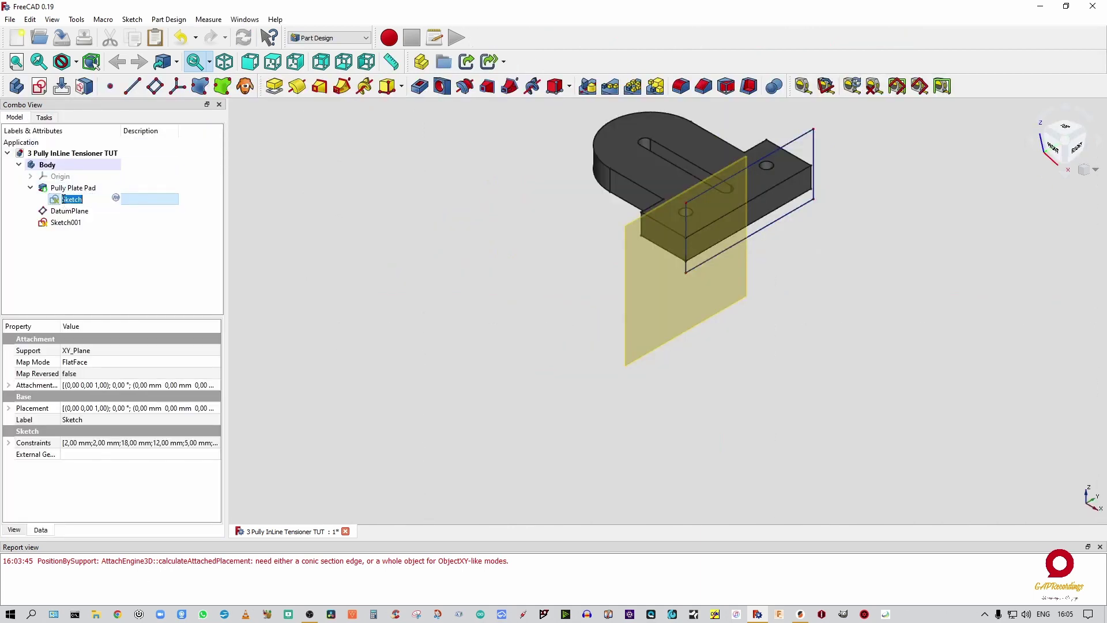
pyautogui.press('End')
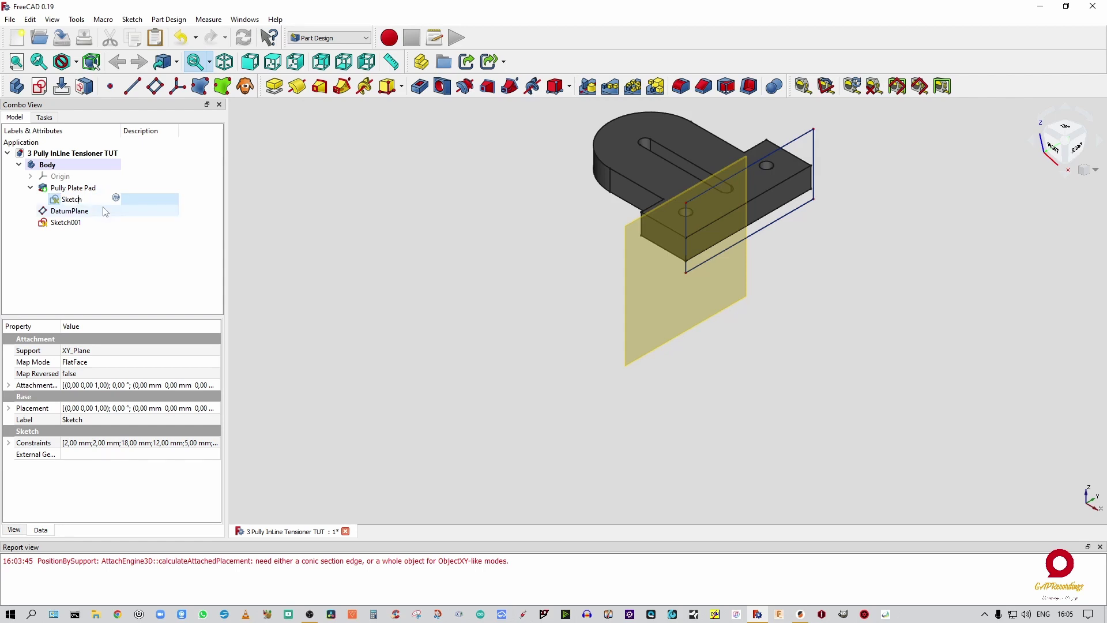
pyautogui.write('PP')
pyautogui.press('Return')
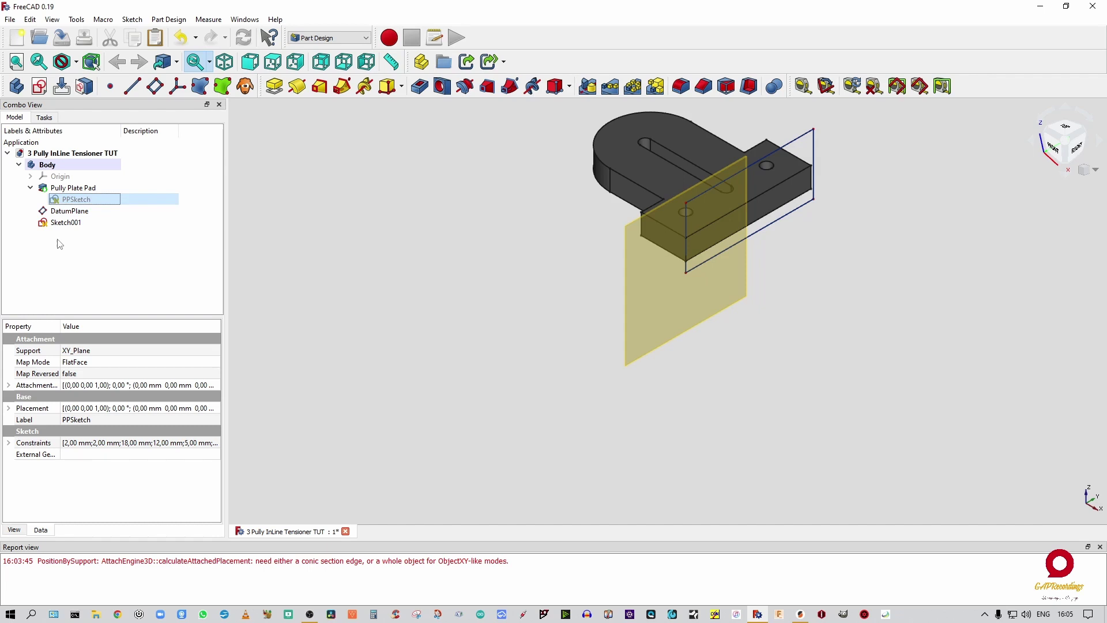
# Rename the end wall's rectangle sketch on the datum plane as KPSketch.
pyautogui.click(66, 223)
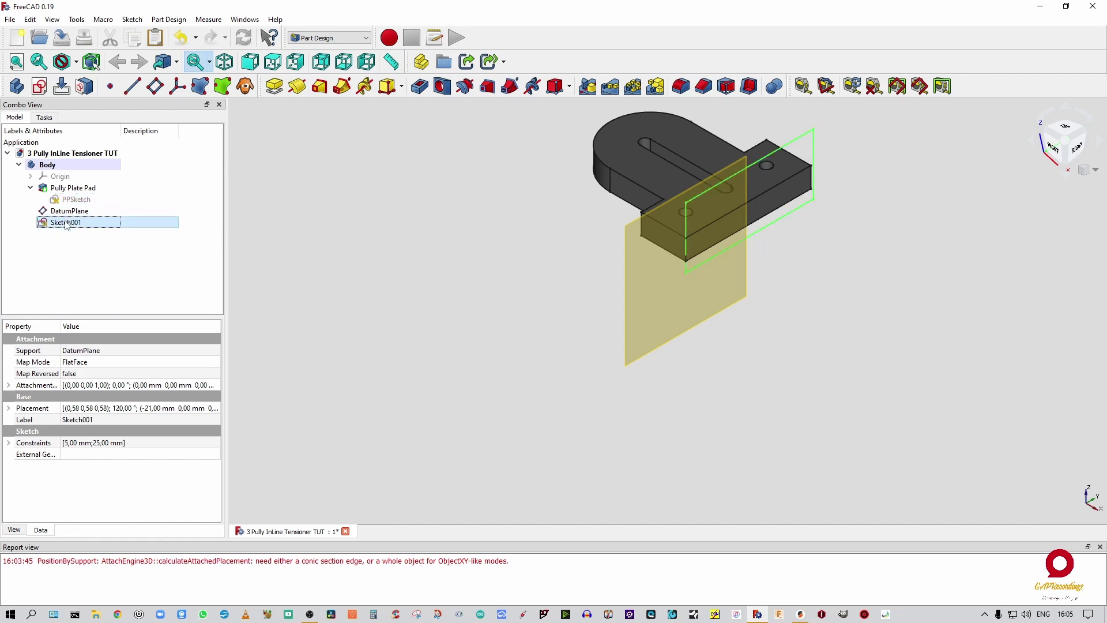
pyautogui.click(69, 224)
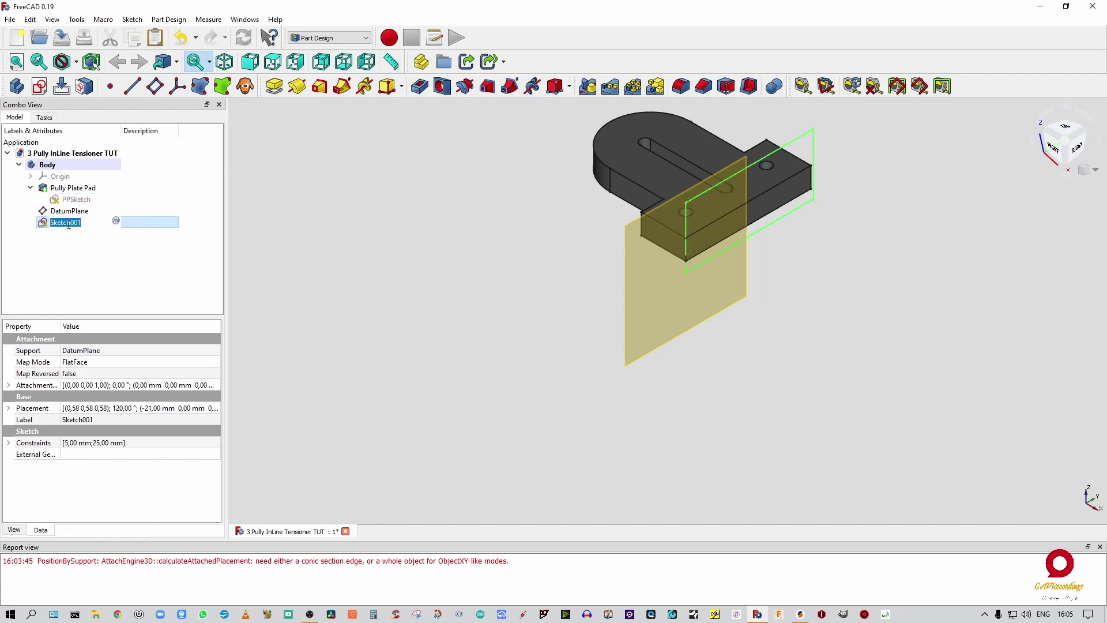
pyautogui.write('F')
pyautogui.press('BackSpace')
pyautogui.press('BackSpace')
pyautogui.write('KPS')
pyautogui.press('Return')
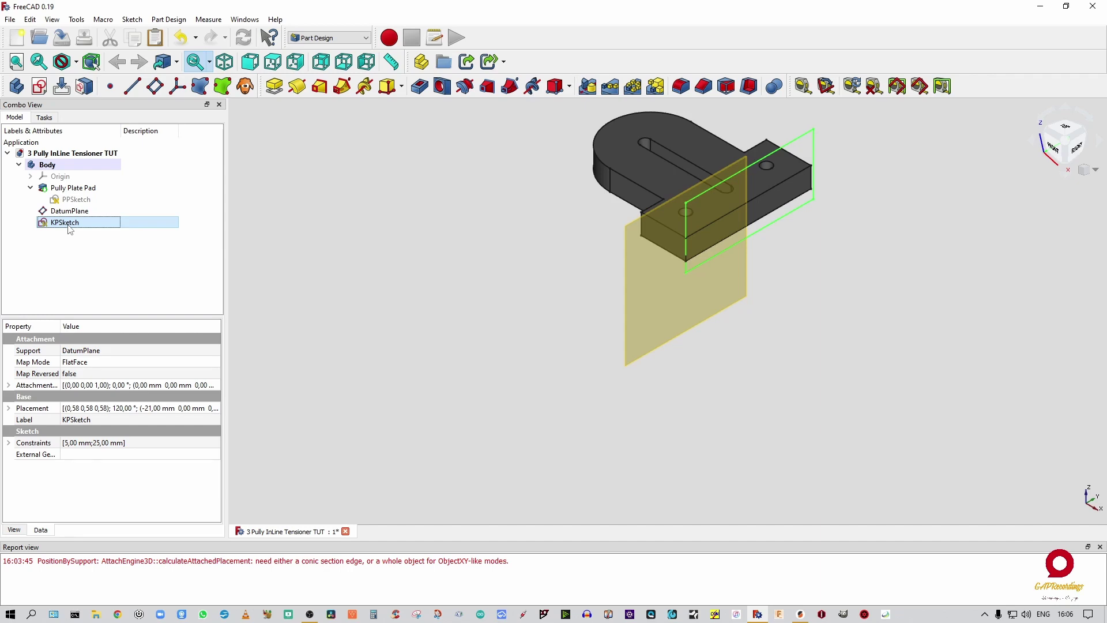
pyautogui.click(77, 271)
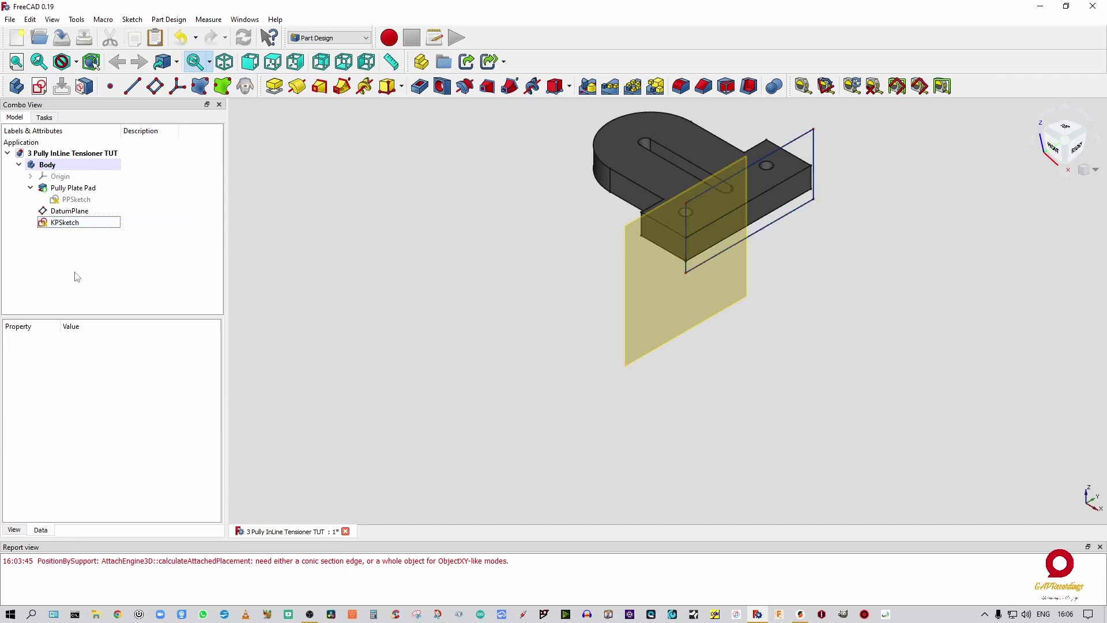
# In KPSketch, constrain the rectangle's lower edge horizontally with the formula <<PPSketch>>.Constraints.PPW, place the dimension below the rectangle and close the sketch.
pyautogui.doubleClick(79, 224)
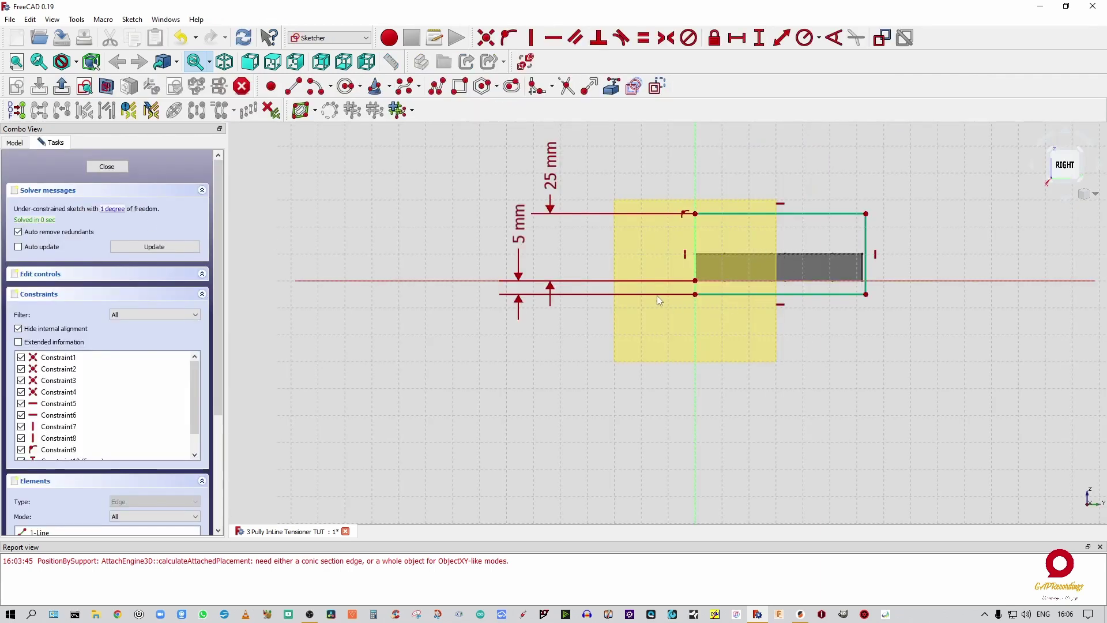
pyautogui.click(695, 294)
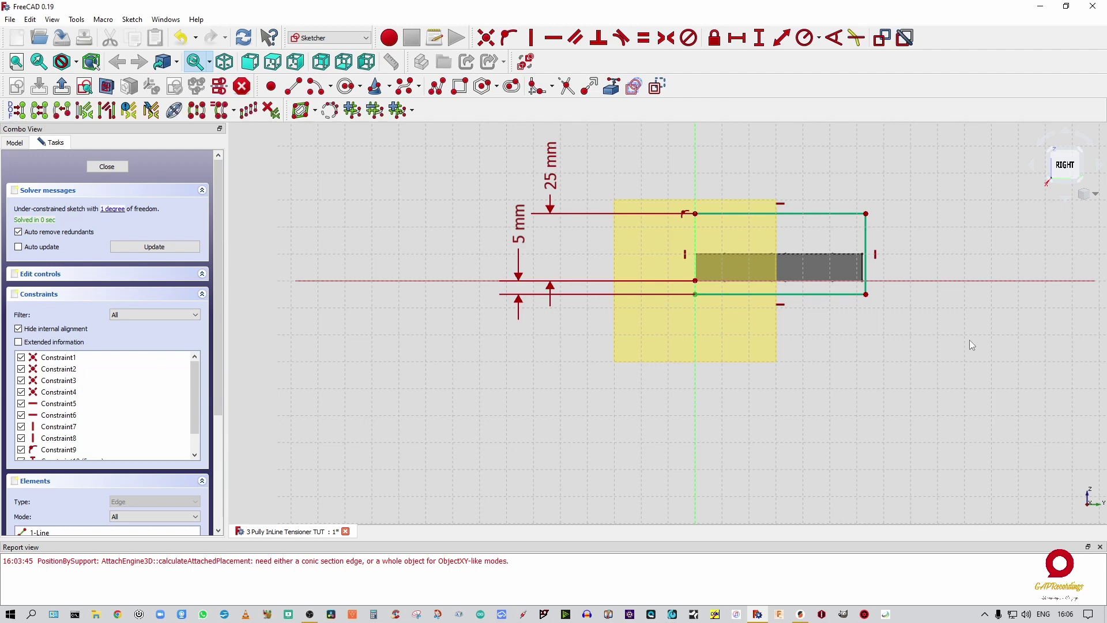
pyautogui.click(866, 295)
pyautogui.click(738, 38)
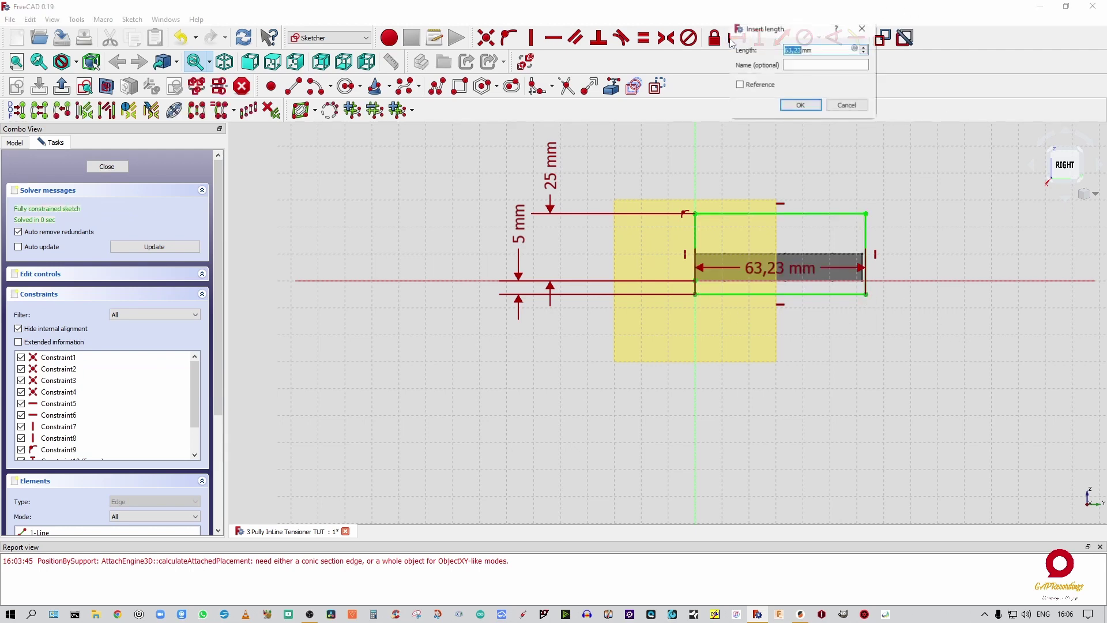
pyautogui.click(856, 49)
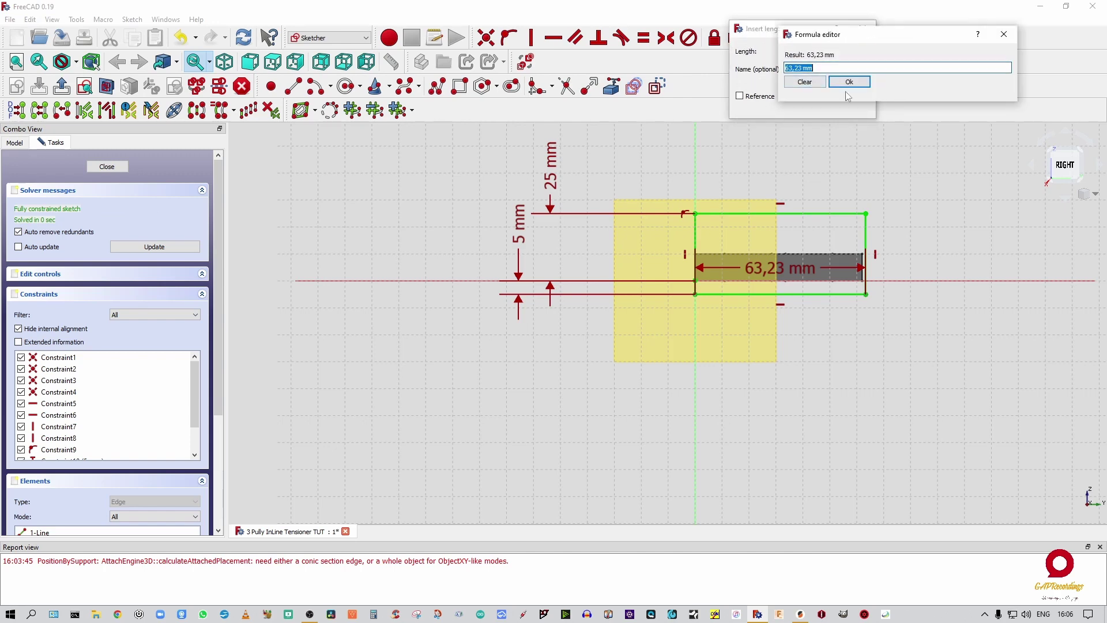
pyautogui.write('PP')
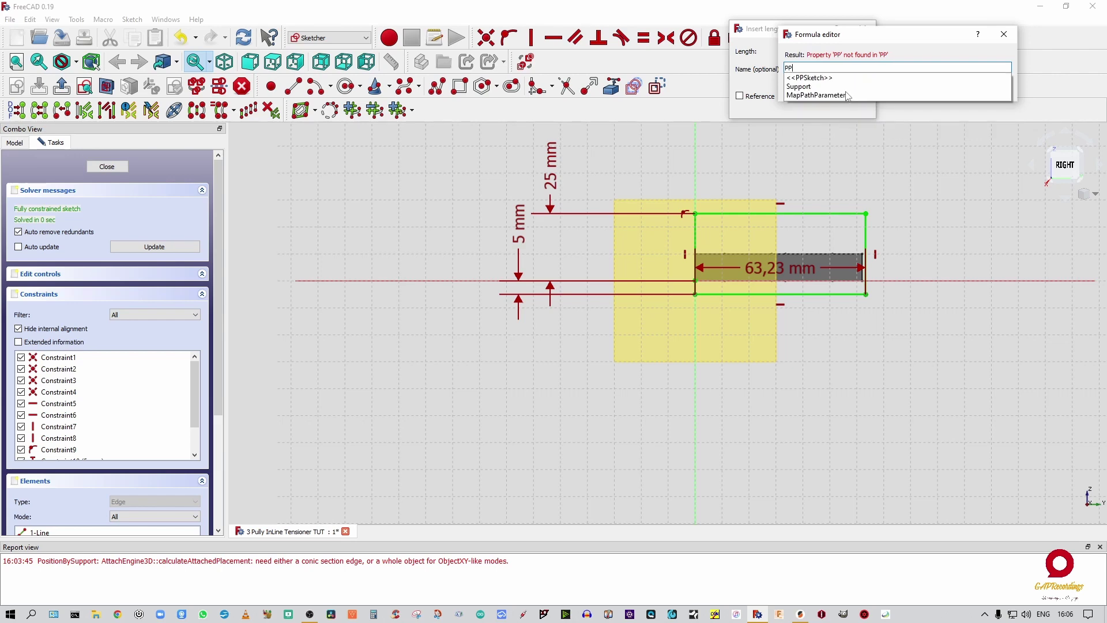
pyautogui.press('Down')
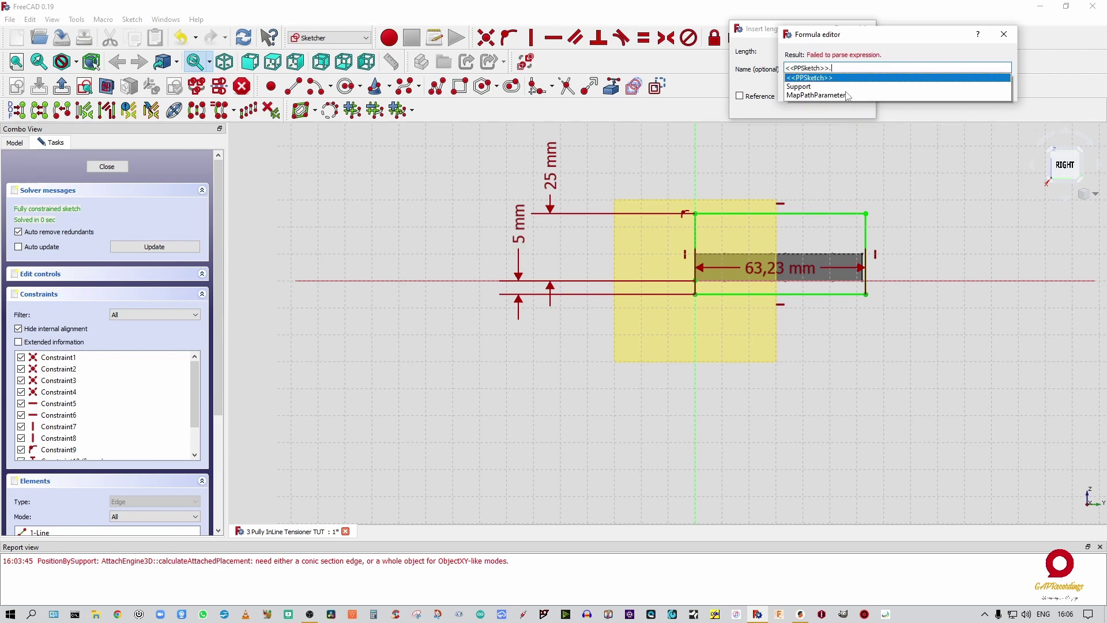
pyautogui.write('Co')
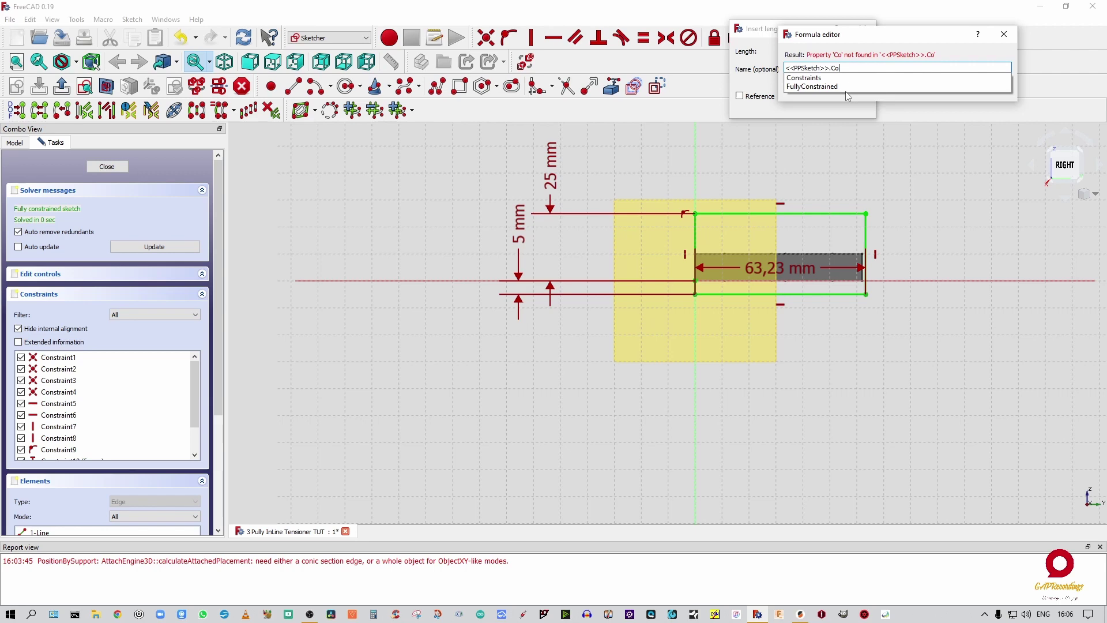
pyautogui.press('Down')
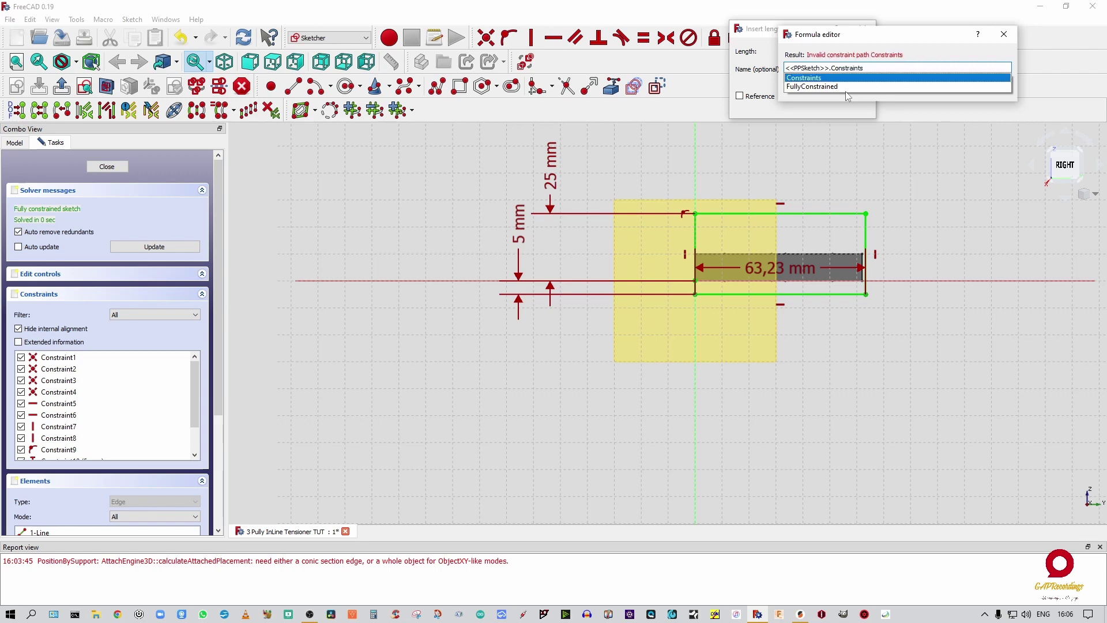
pyautogui.write('.')
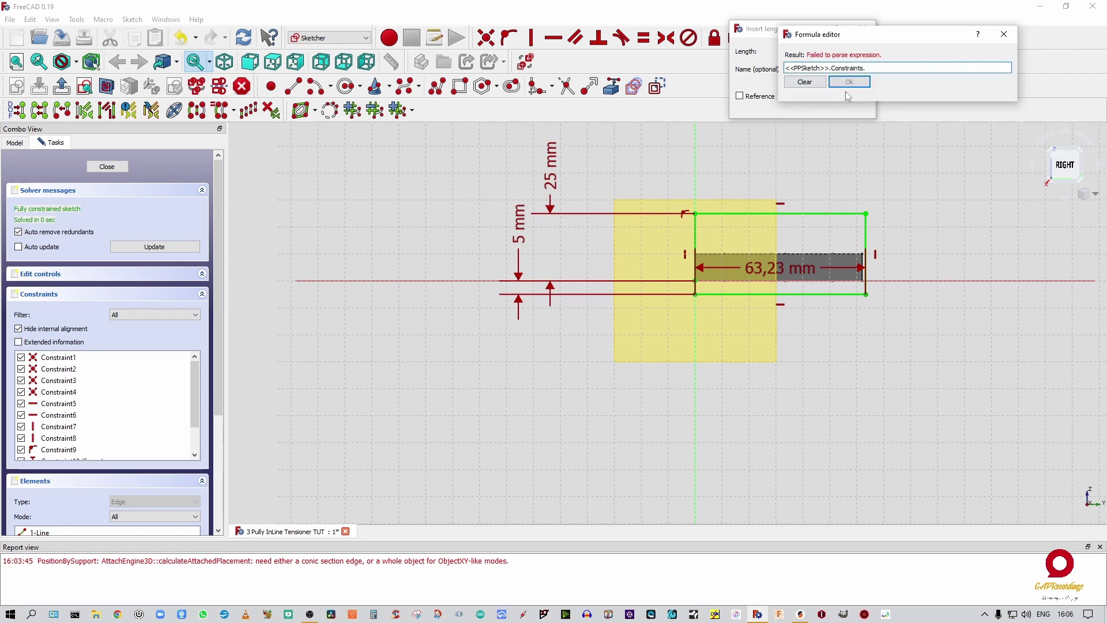
pyautogui.write('PPW')
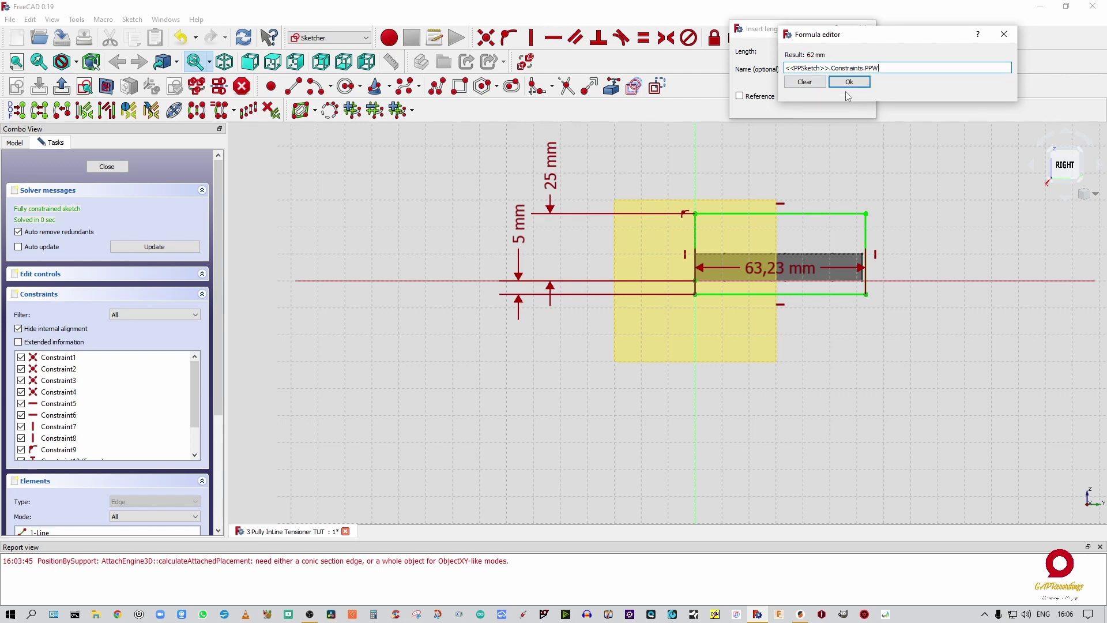
pyautogui.press('Return')
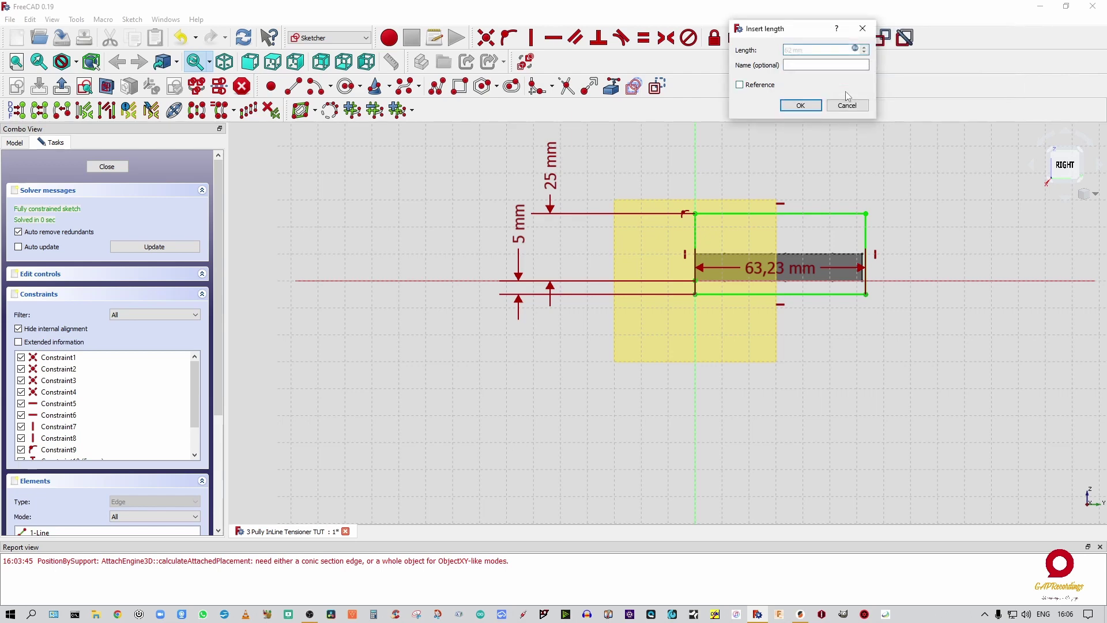
pyautogui.press('Return')
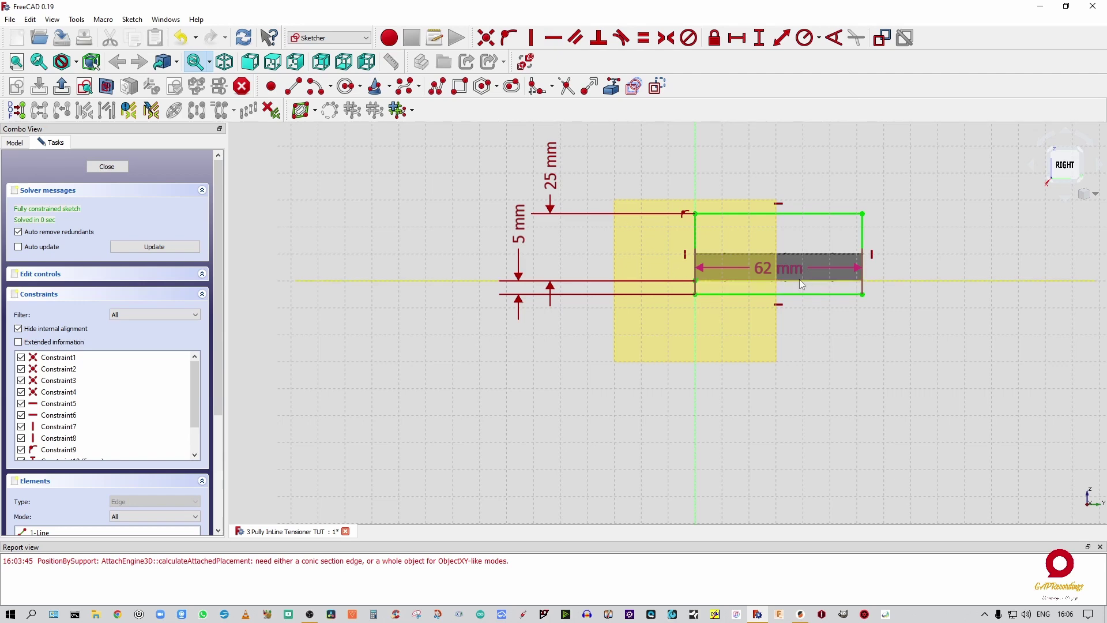
pyautogui.moveTo(777, 269); pyautogui.dragTo(755, 378)
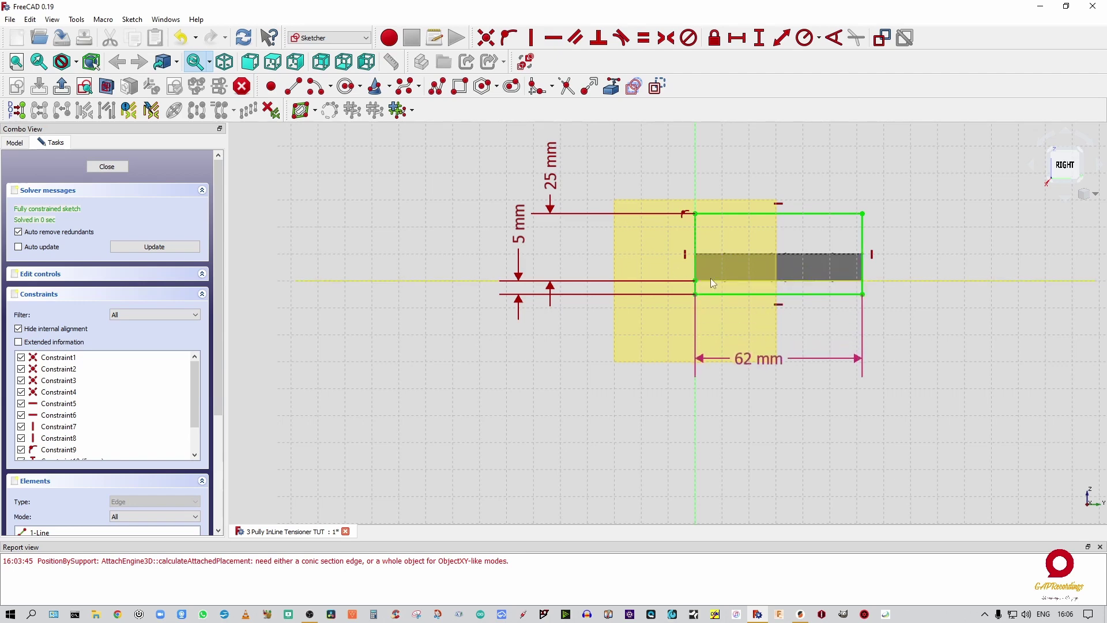
pyautogui.click(116, 167)
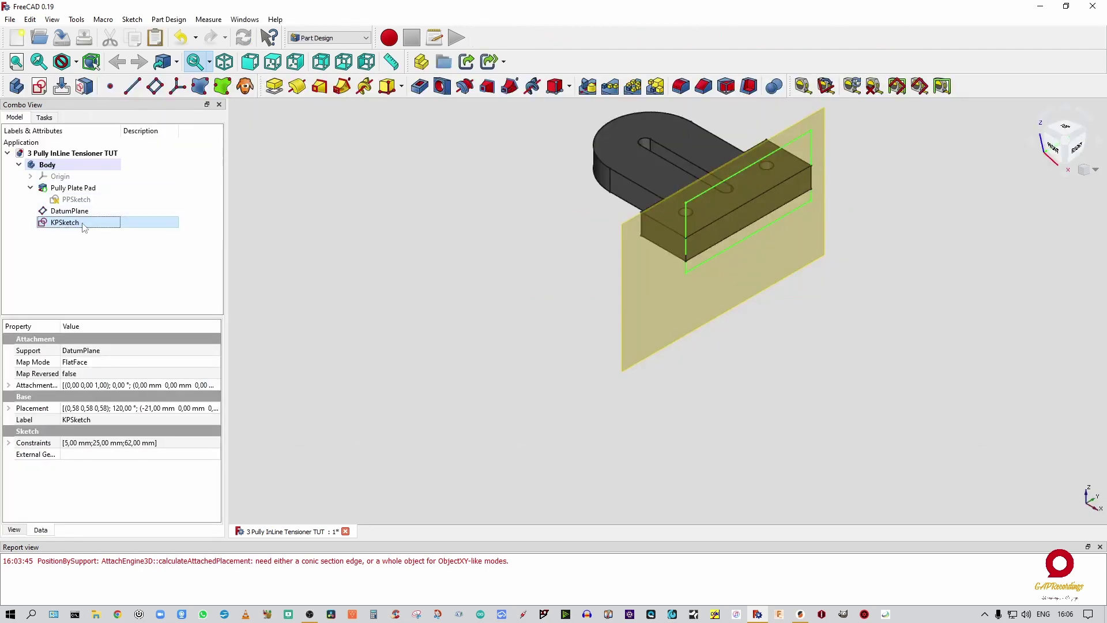
# Pad KPSketch with its length set by the formula <<PPSketch>>.Constraints.KPW.
pyautogui.click(52, 117)
pyautogui.click(34, 165)
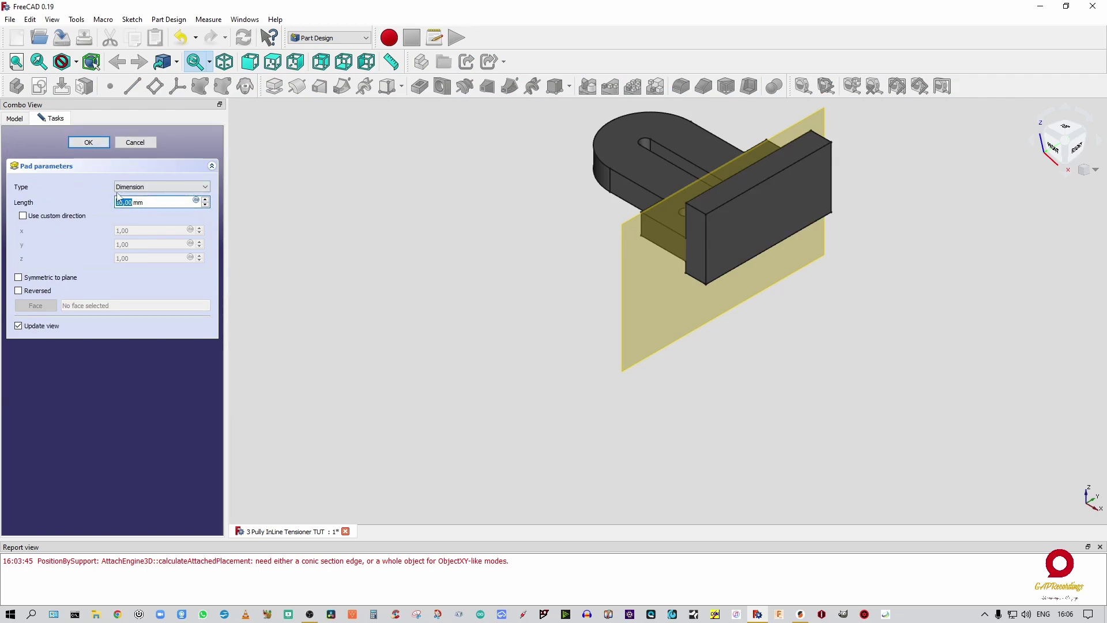
pyautogui.click(196, 202)
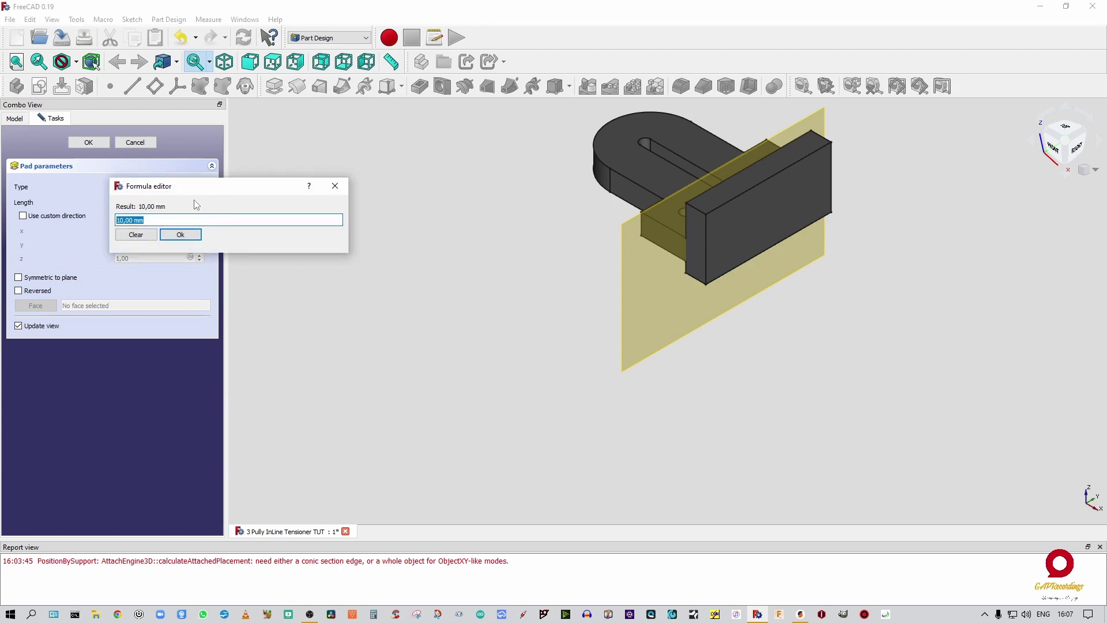
pyautogui.write('PP')
pyautogui.press('Down')
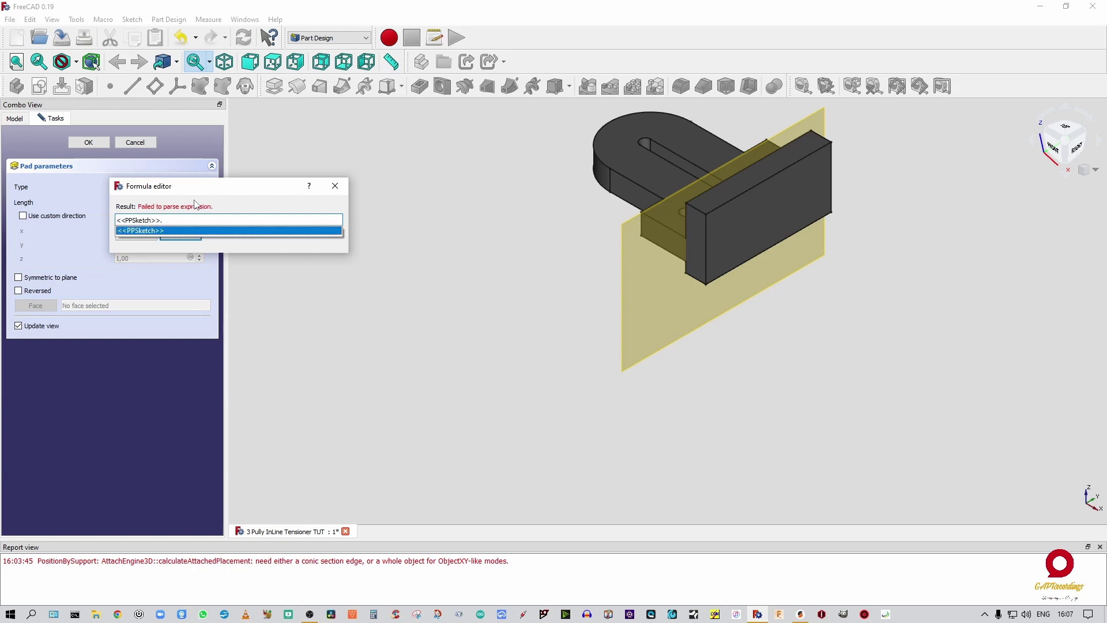
pyautogui.write('Con')
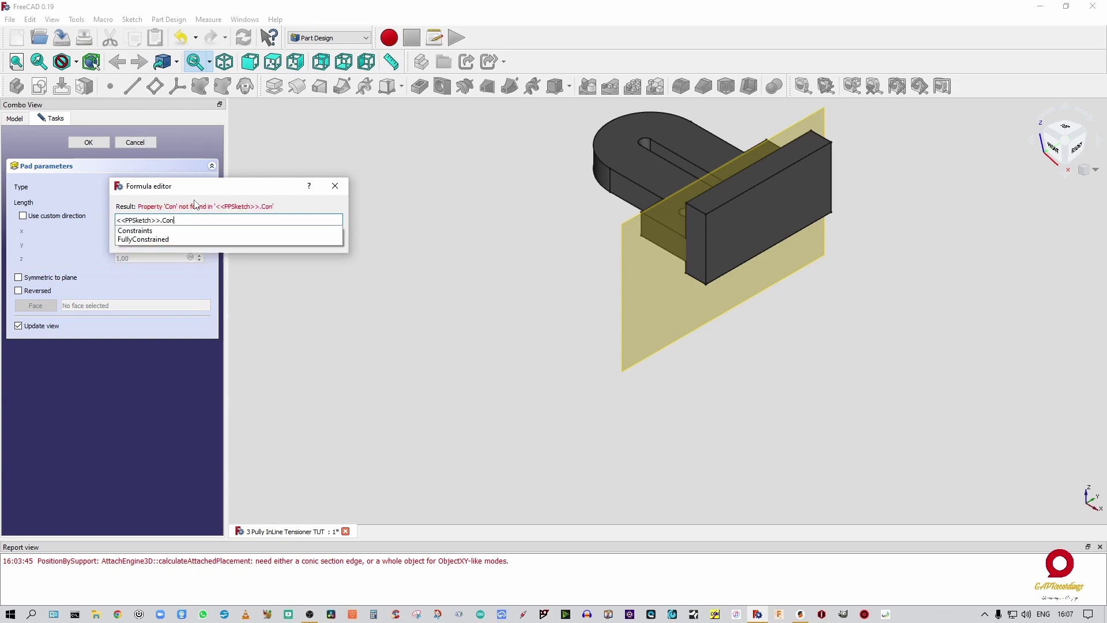
pyautogui.press('Down')
pyautogui.write('.')
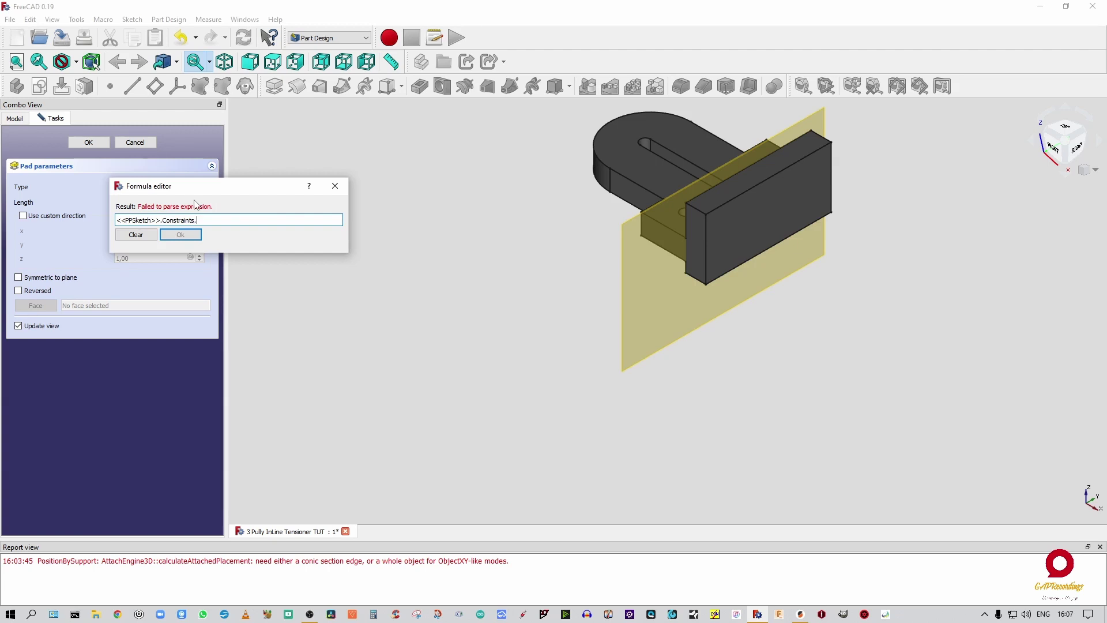
pyautogui.write('KPW')
pyautogui.press('Return')
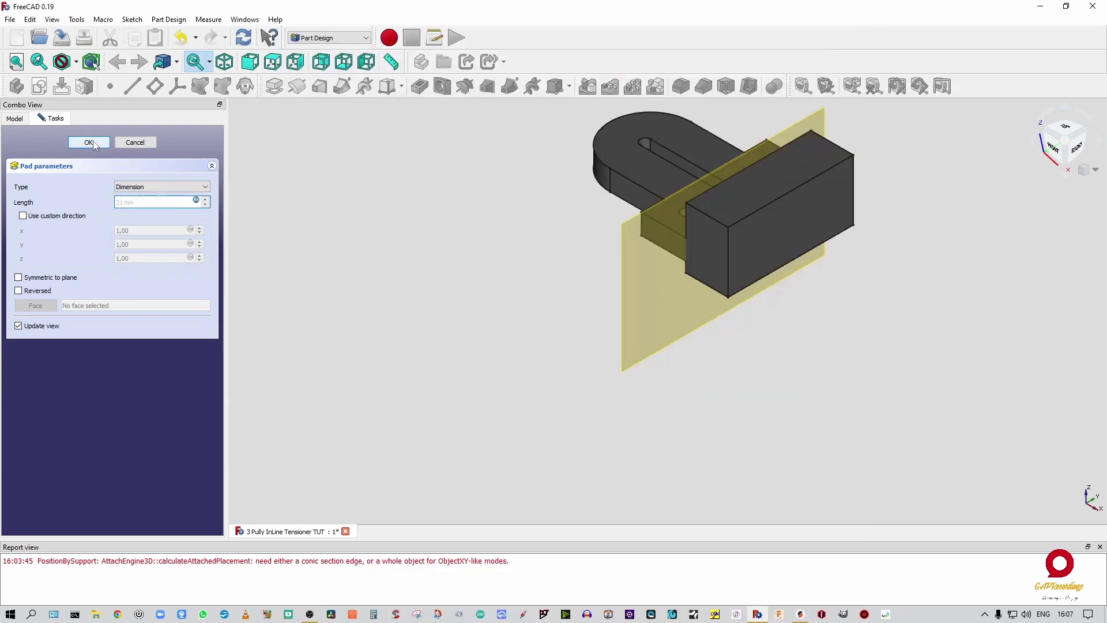
pyautogui.click(89, 142)
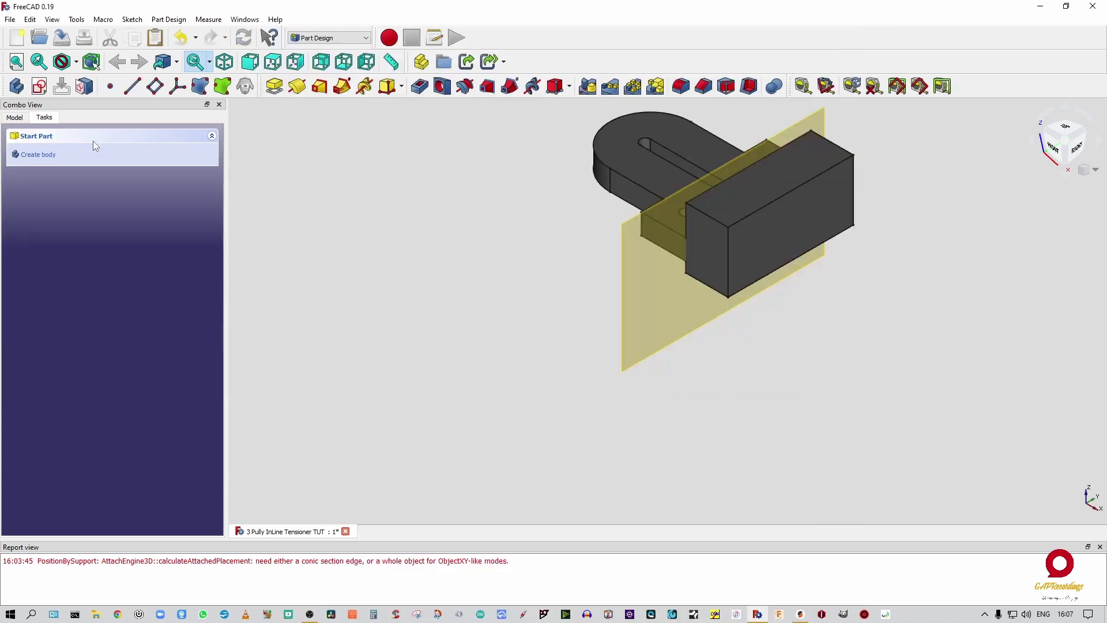
# Rename the new end block pad as Kick Plate Pad.
pyautogui.click(21, 118)
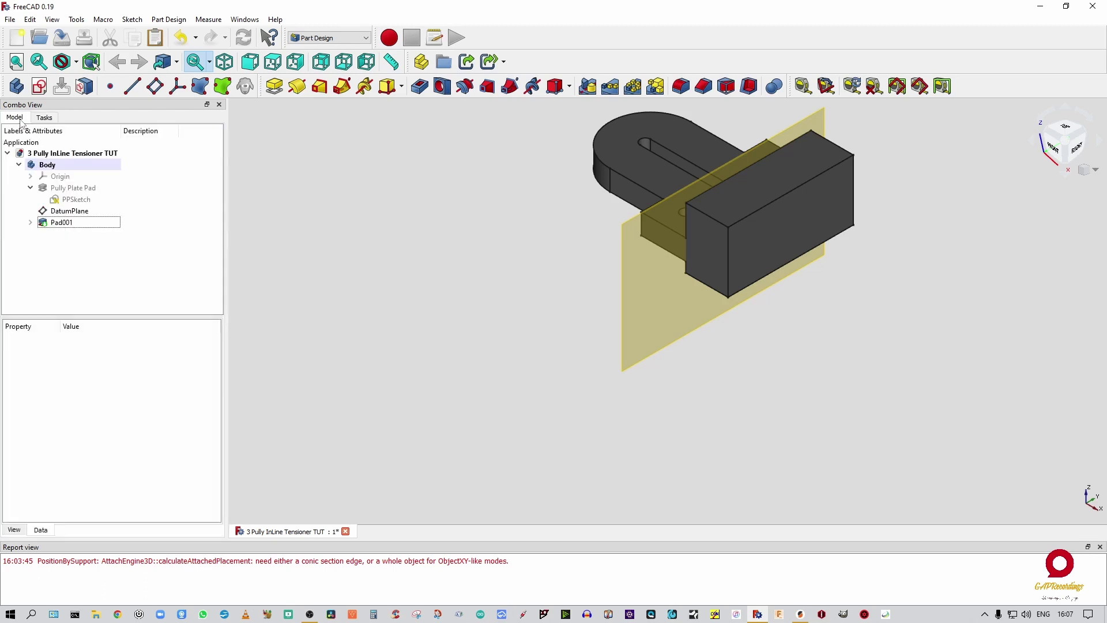
pyautogui.click(67, 224)
pyautogui.click(65, 223)
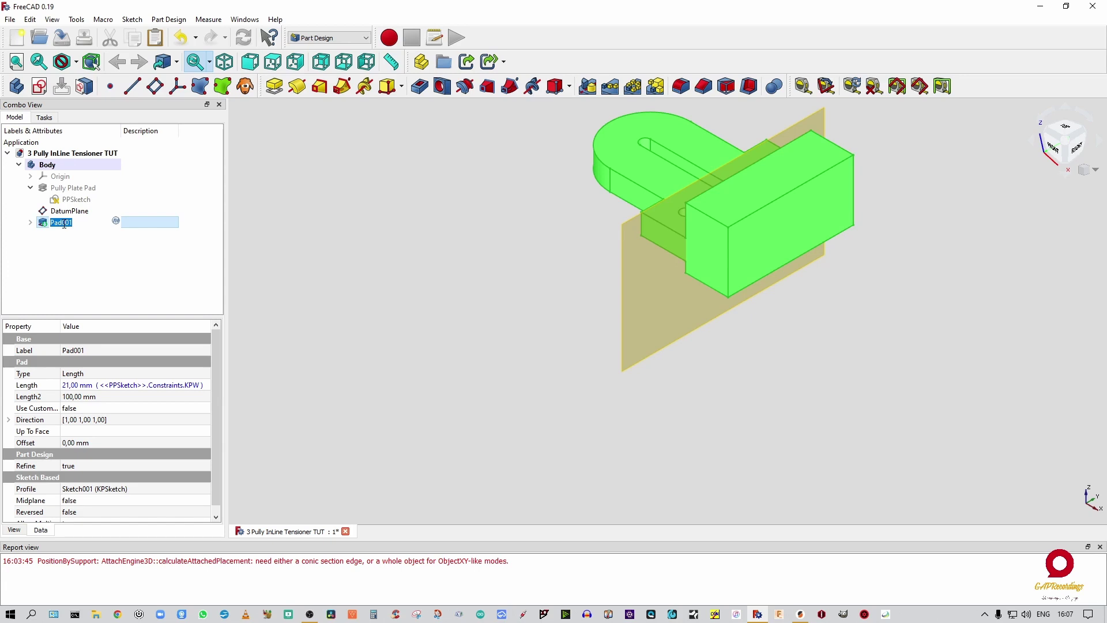
pyautogui.press('End')
pyautogui.press('BackSpace')
pyautogui.press('BackSpace')
pyautogui.press('BackSpace')
pyautogui.press('Home')
pyautogui.write('Kick PlaTe')
pyautogui.press('BackSpace')
pyautogui.write('t')
pyautogui.press('Return')
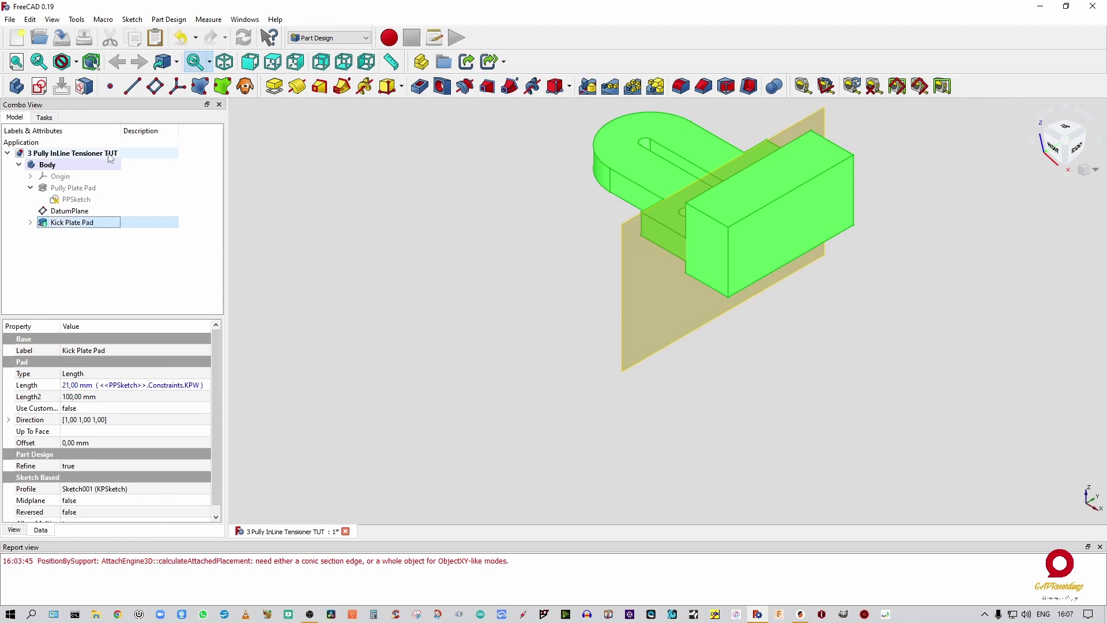
# Hide the existing datum plane and collapse Pully Plate Pad in the model tree.
pyautogui.click(64, 210)
pyautogui.press('space')
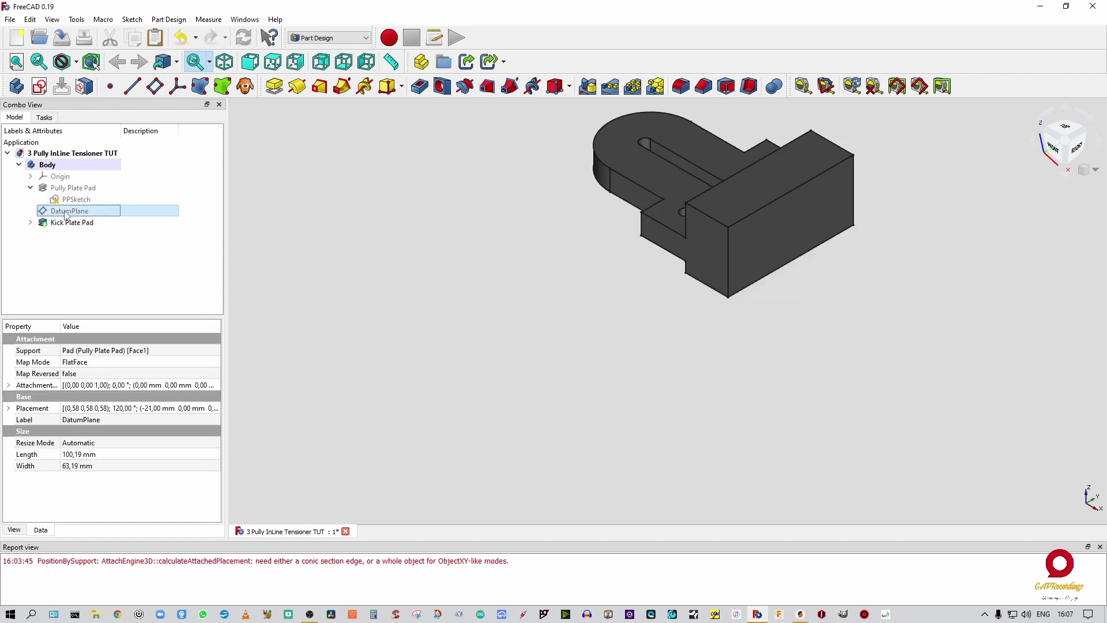
pyautogui.click(31, 188)
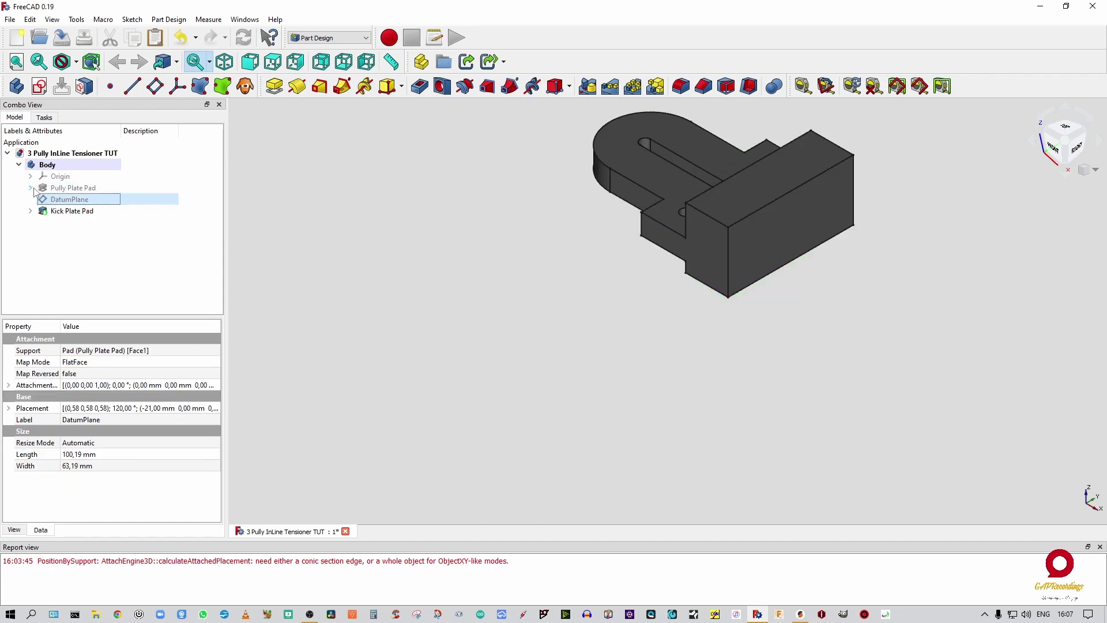
# Create a datum plane attached to the large outer face of Kick Plate Pad.
pyautogui.click(68, 212)
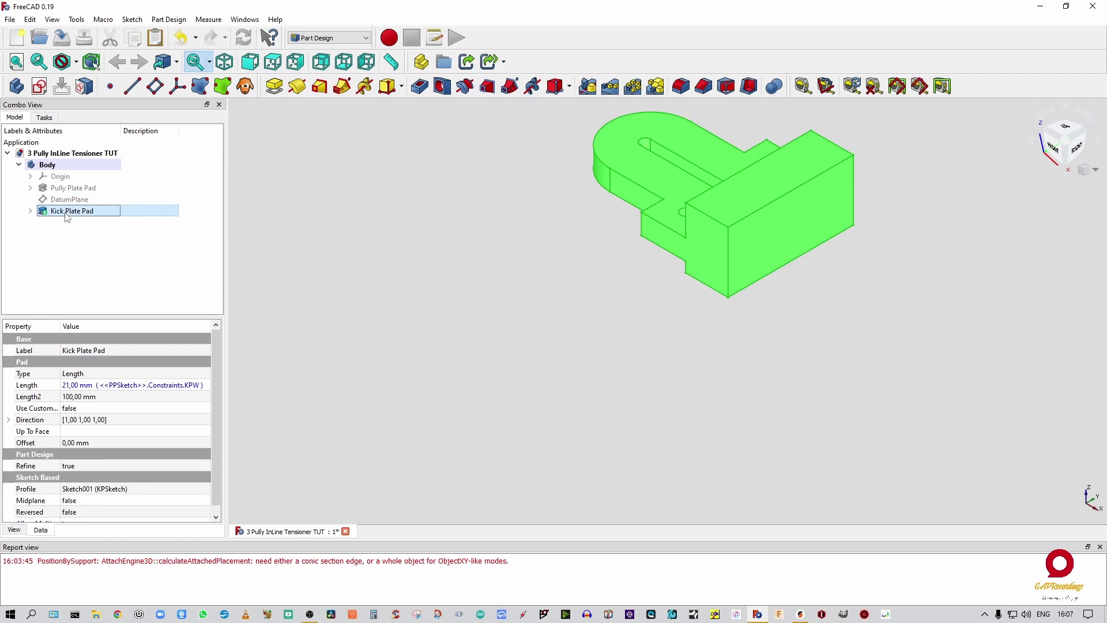
pyautogui.click(155, 87)
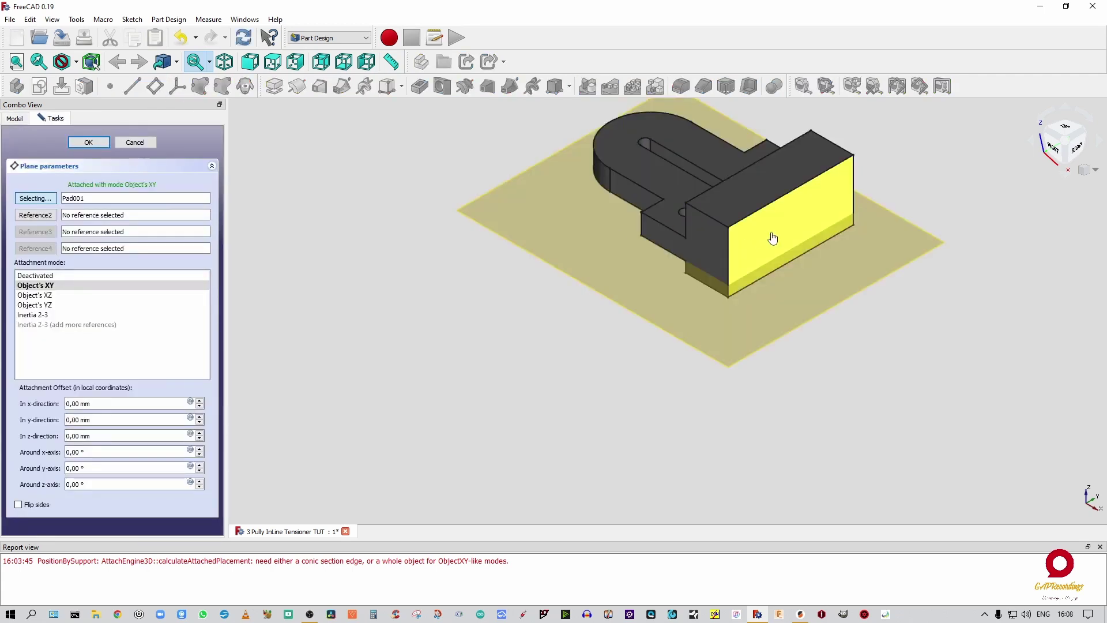
pyautogui.click(773, 238)
pyautogui.click(89, 142)
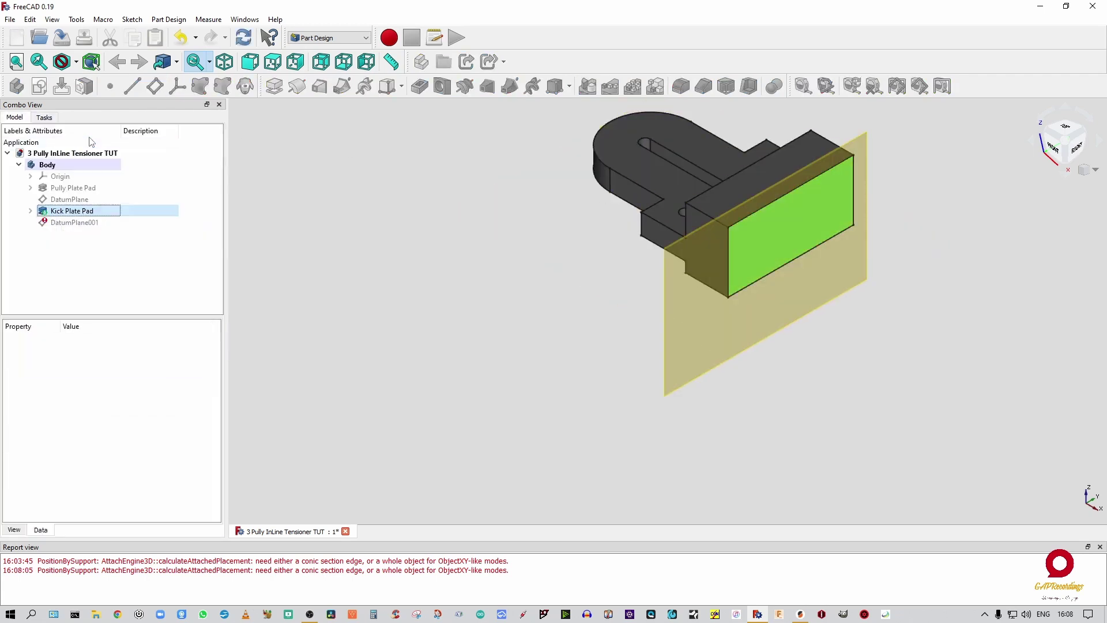
# Start a sketch on the new datum plane and draw a rectangle about 62 × 16 mm from the block's upper-left corner on the vertical axis.
pyautogui.click(74, 224)
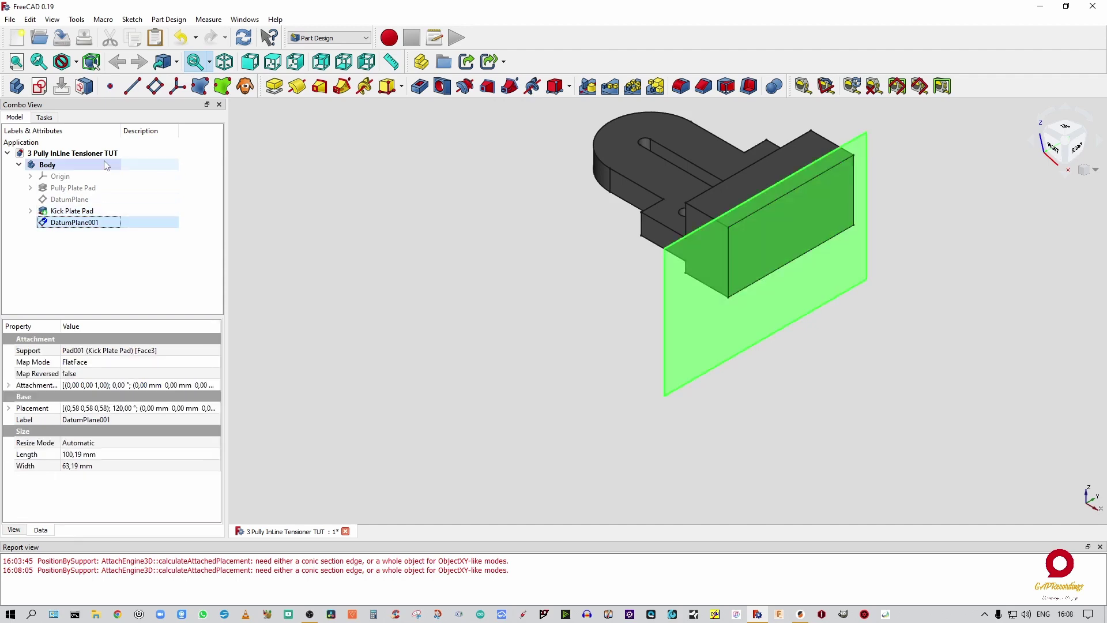
pyautogui.click(39, 87)
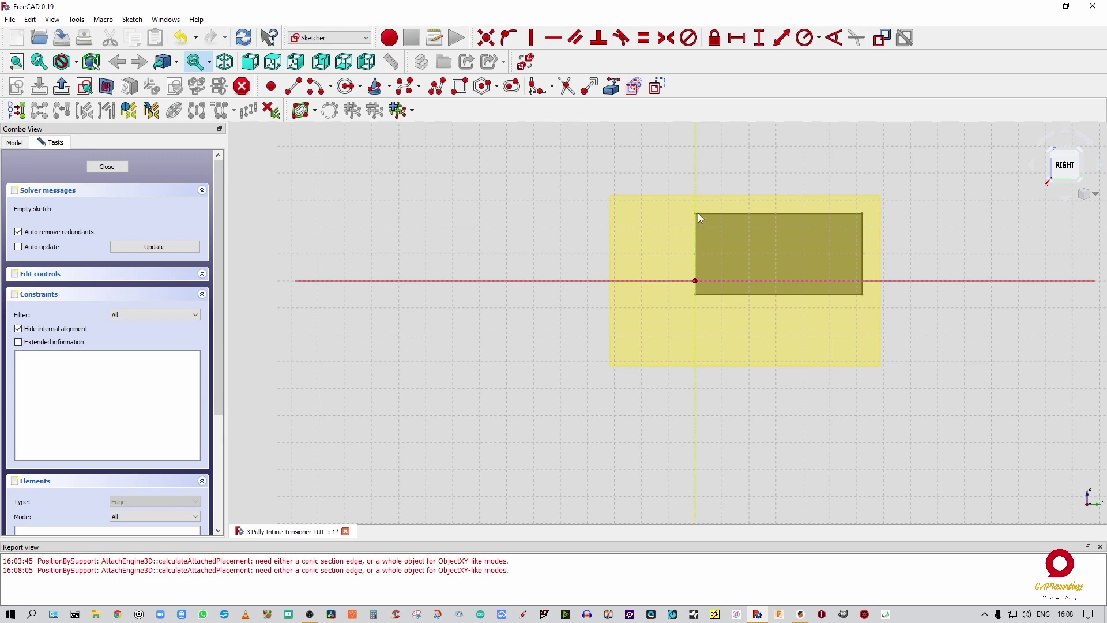
pyautogui.click(295, 89)
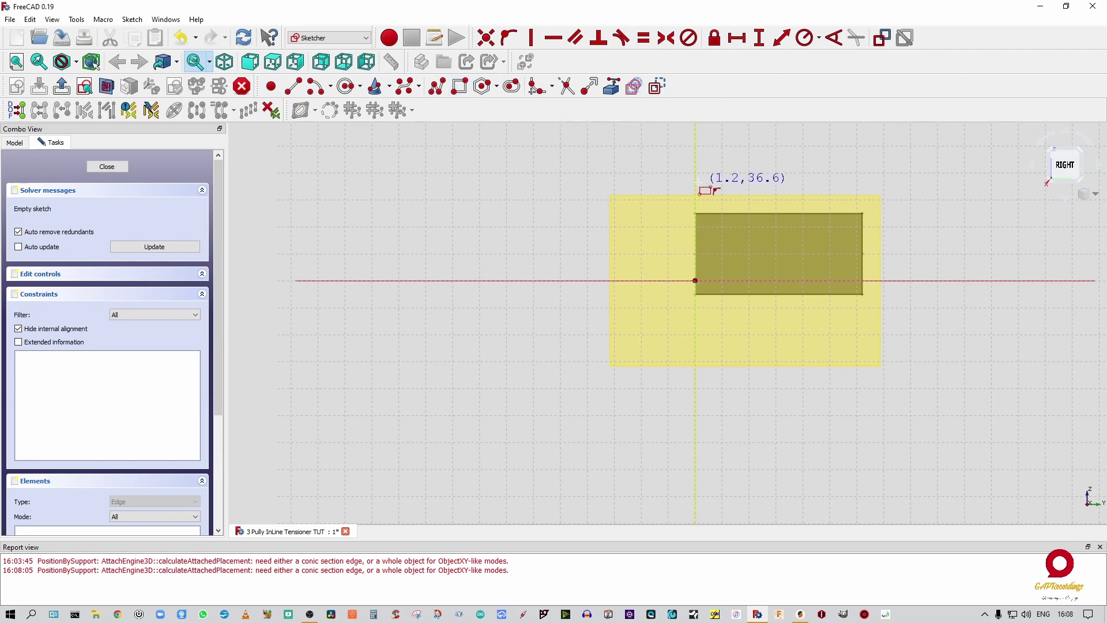
pyautogui.click(696, 214)
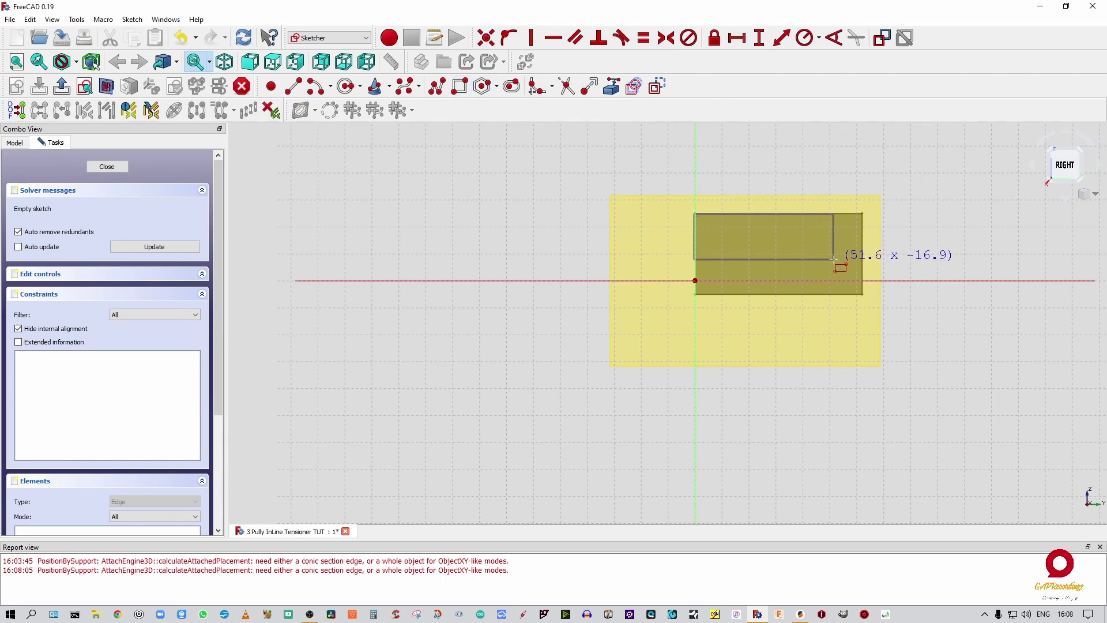
pyautogui.click(863, 256)
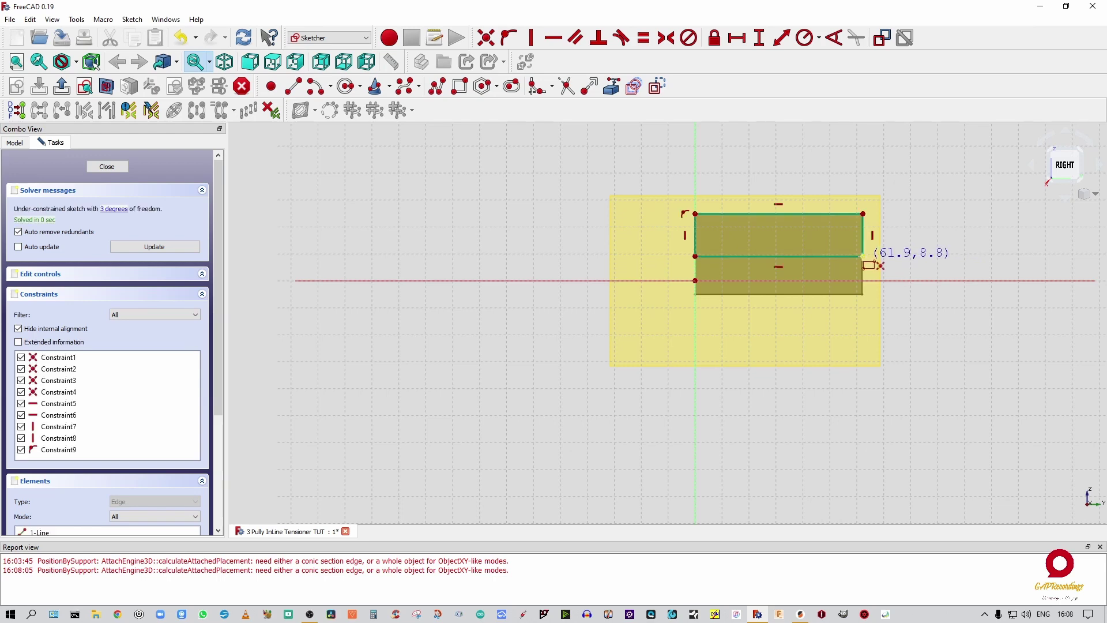
pyautogui.press('Escape')
# Constrain the vertical distance between the rectangle's two left corners to 10 mm.
pyautogui.click(695, 256)
pyautogui.click(696, 215)
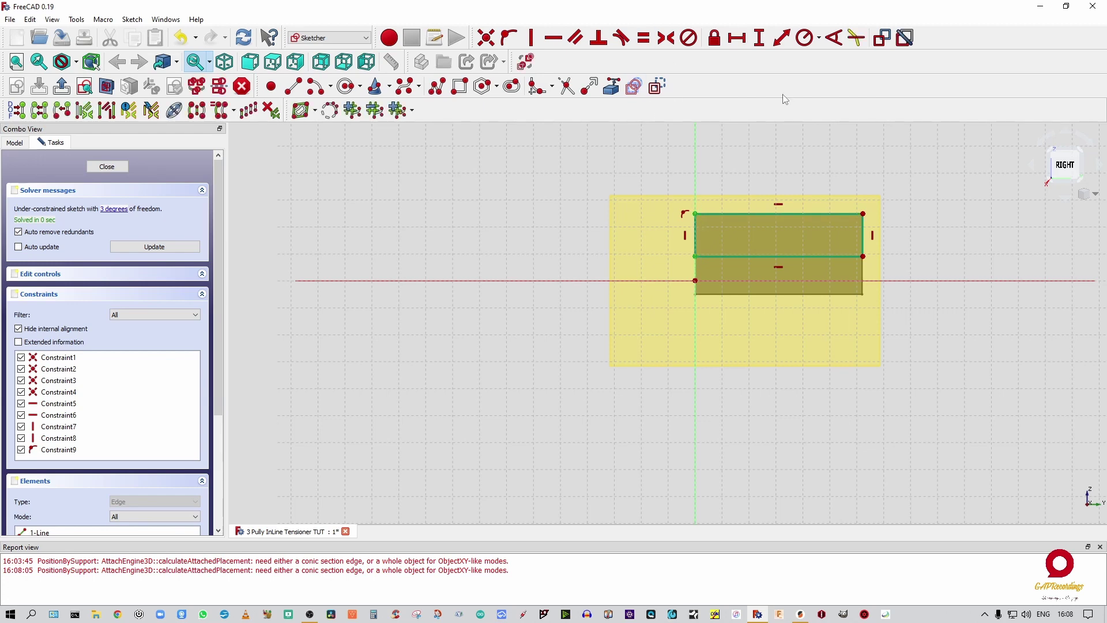
pyautogui.click(761, 39)
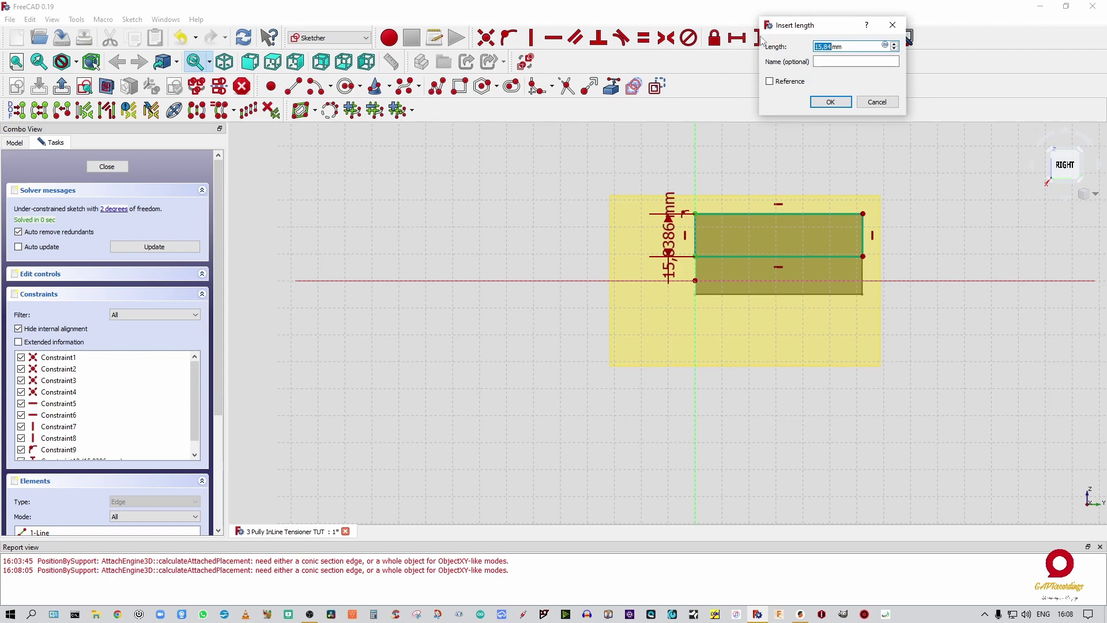
pyautogui.write('10')
pyautogui.press('Return')
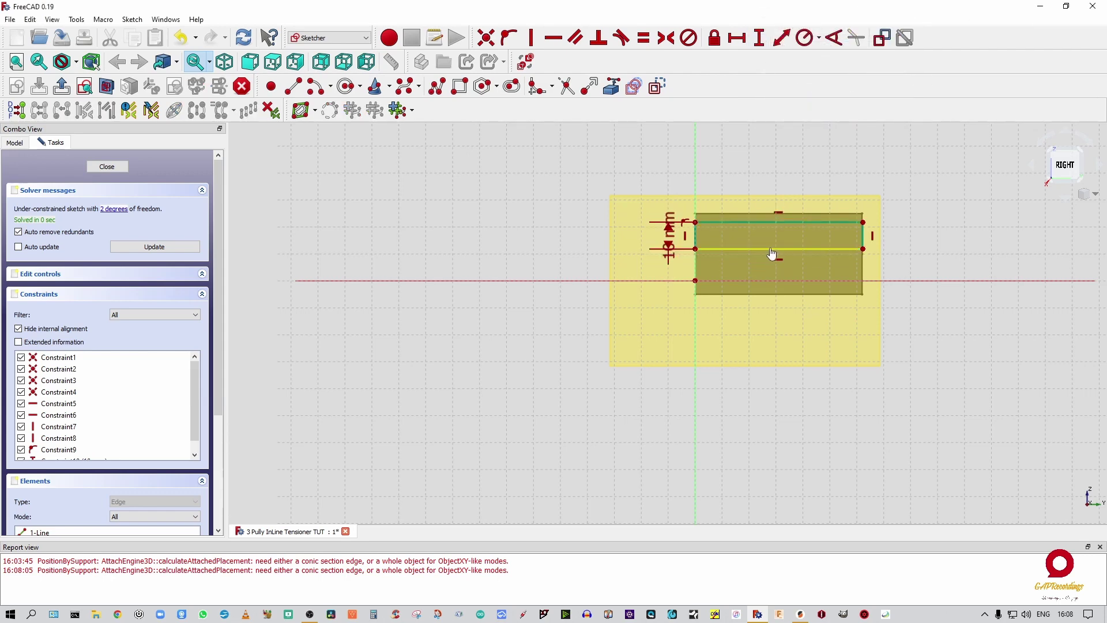
# Constrain the rectangle's width with the formula <<PPSketch>>.Constraints.PPW, then place the width dimension below the block and the height dimension clear of the geometry.
pyautogui.click(739, 39)
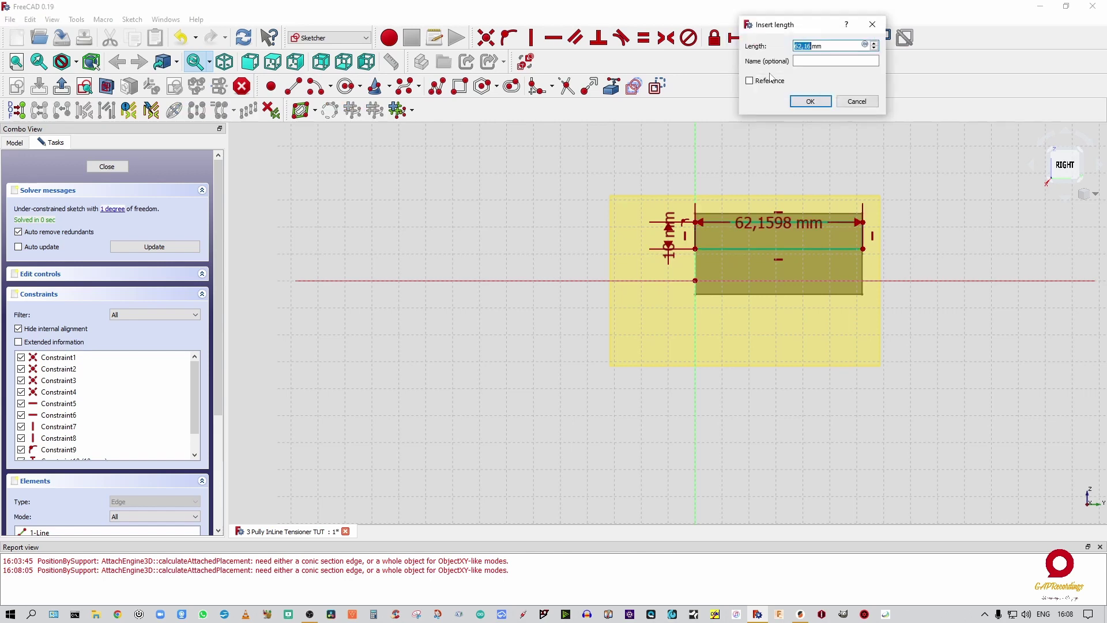
pyautogui.click(865, 44)
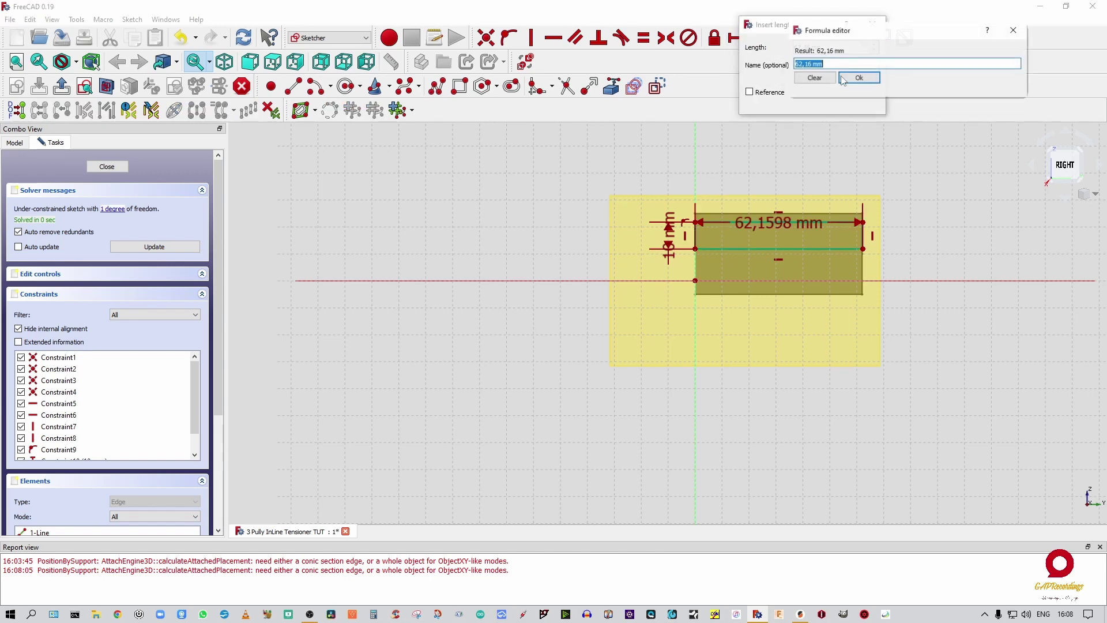
pyautogui.write('PP')
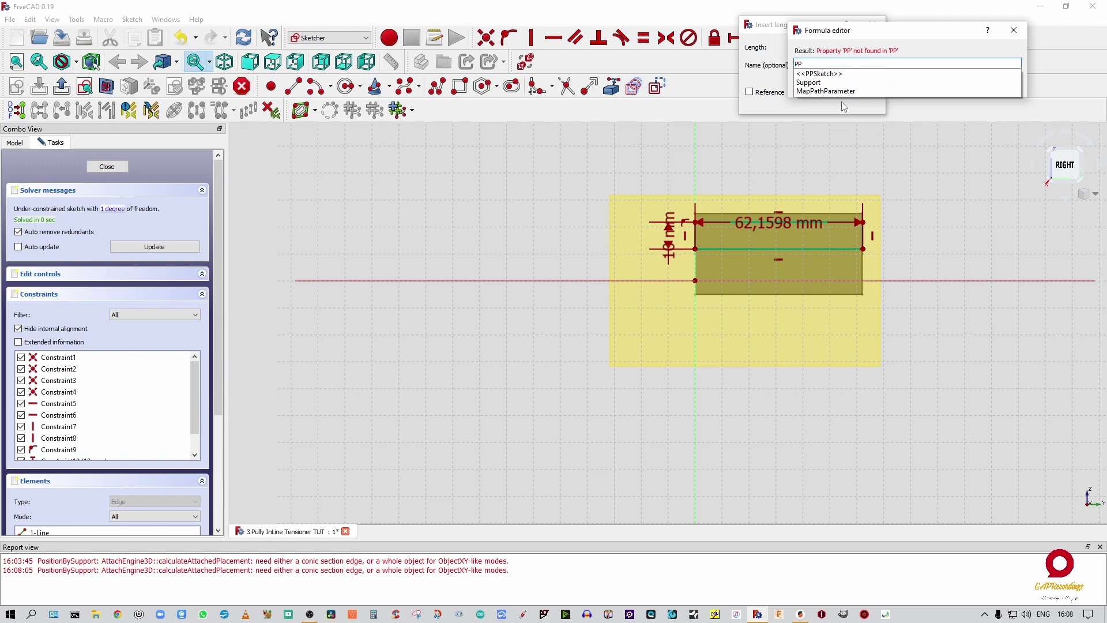
pyautogui.press('Down')
pyautogui.write('Co')
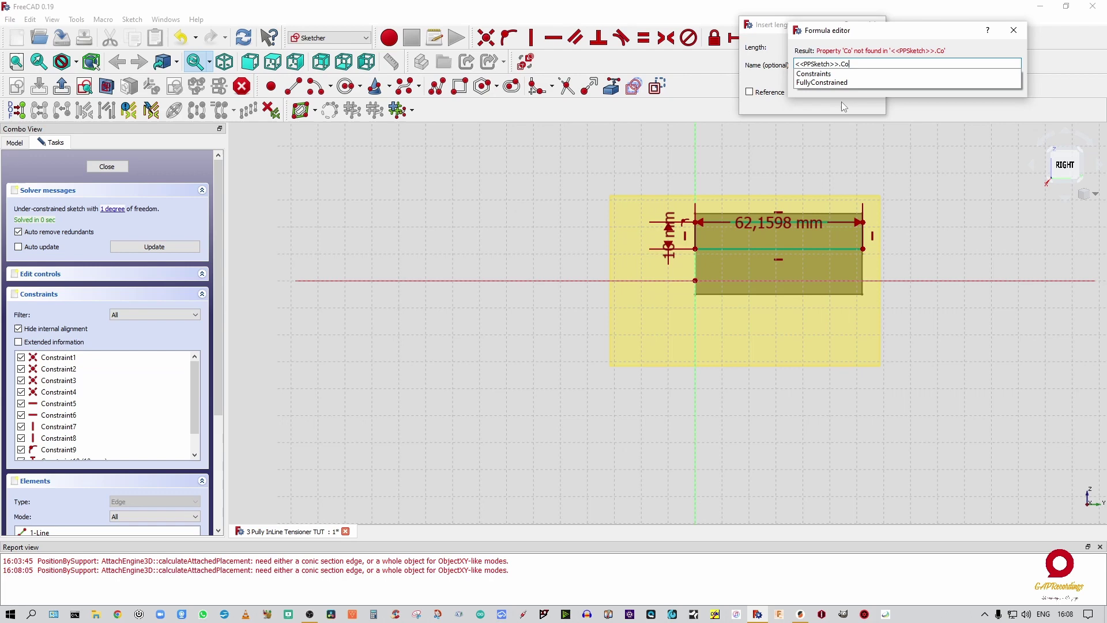
pyautogui.press('Down')
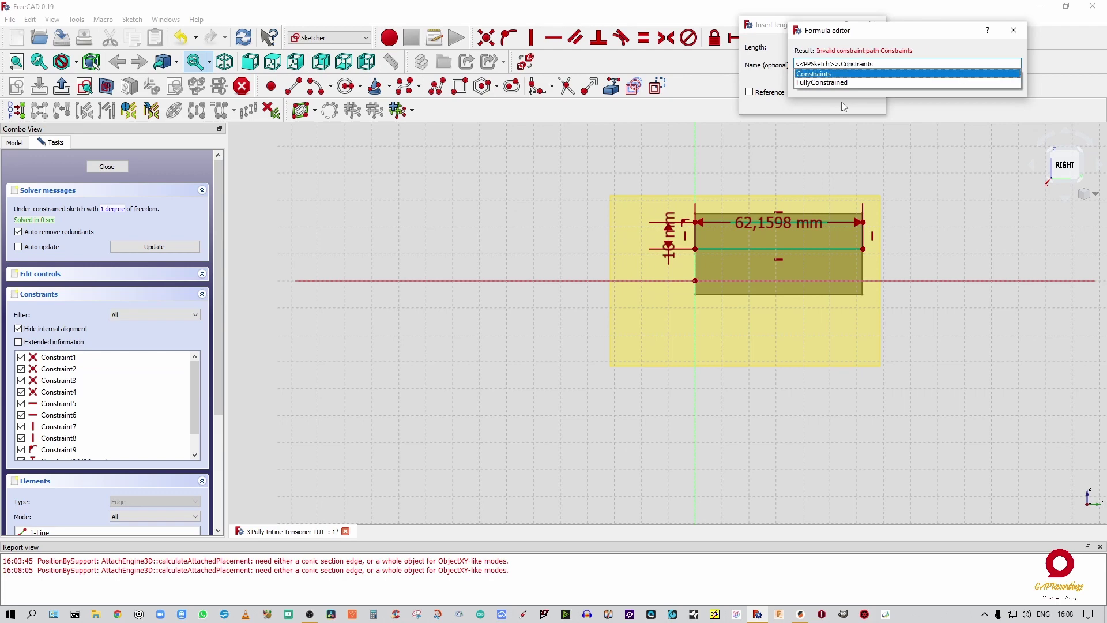
pyautogui.write('.PPW')
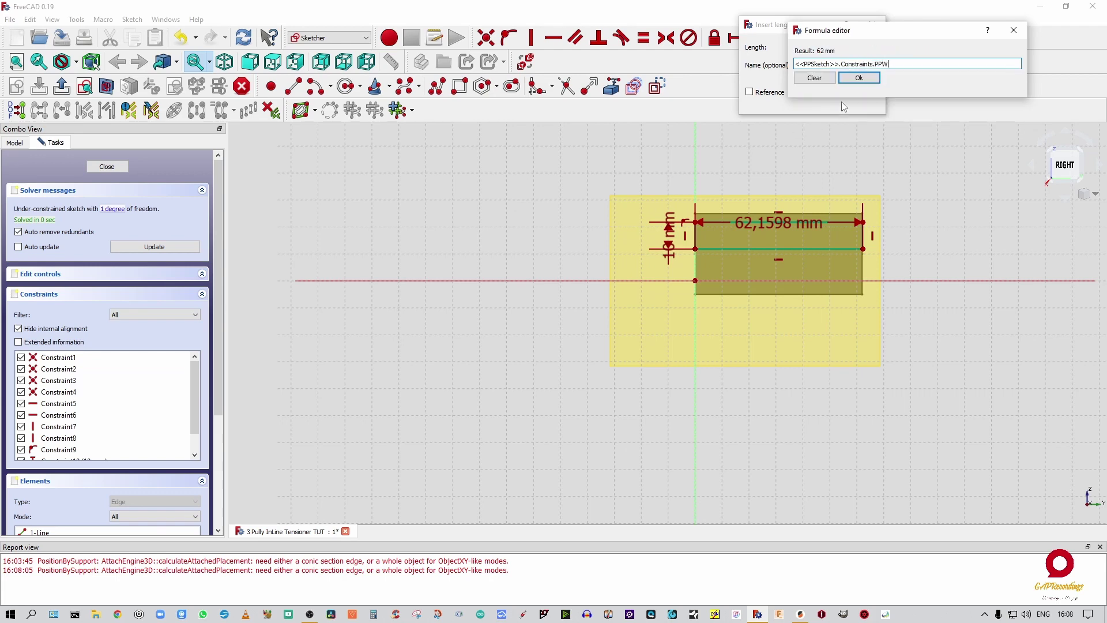
pyautogui.press('Return')
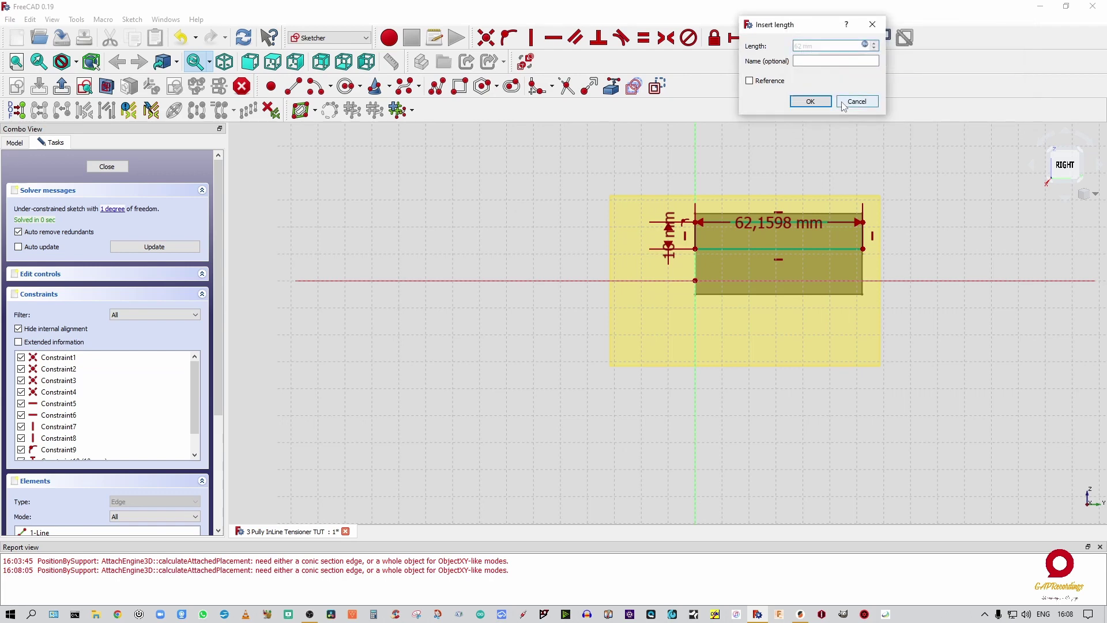
pyautogui.press('Return')
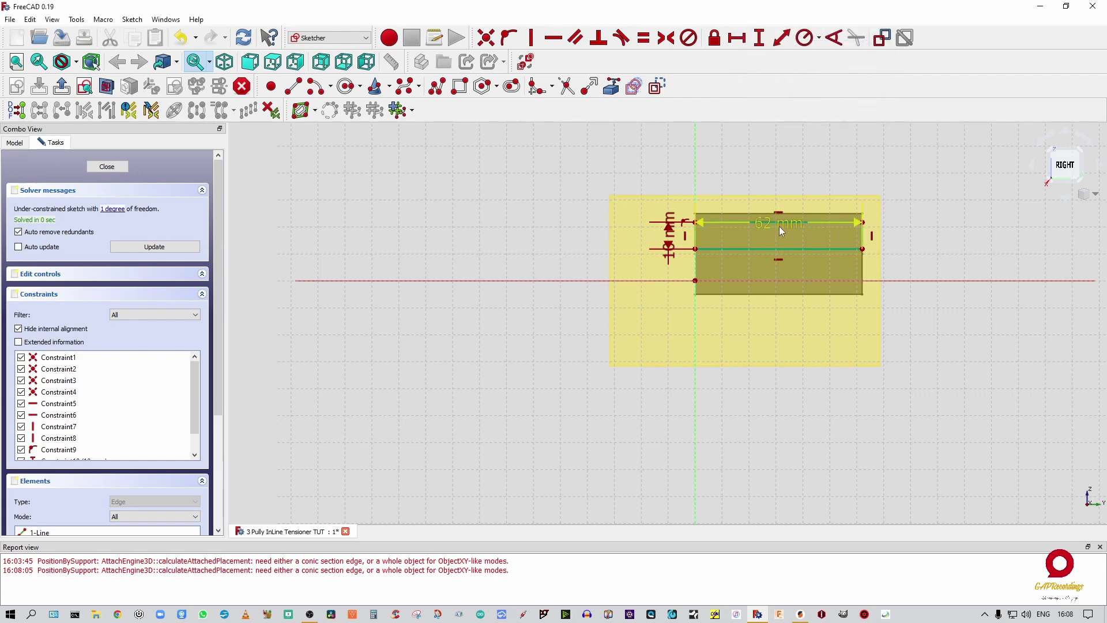
pyautogui.moveTo(779, 226); pyautogui.dragTo(754, 355)
pyautogui.moveTo(676, 236); pyautogui.dragTo(615, 169)
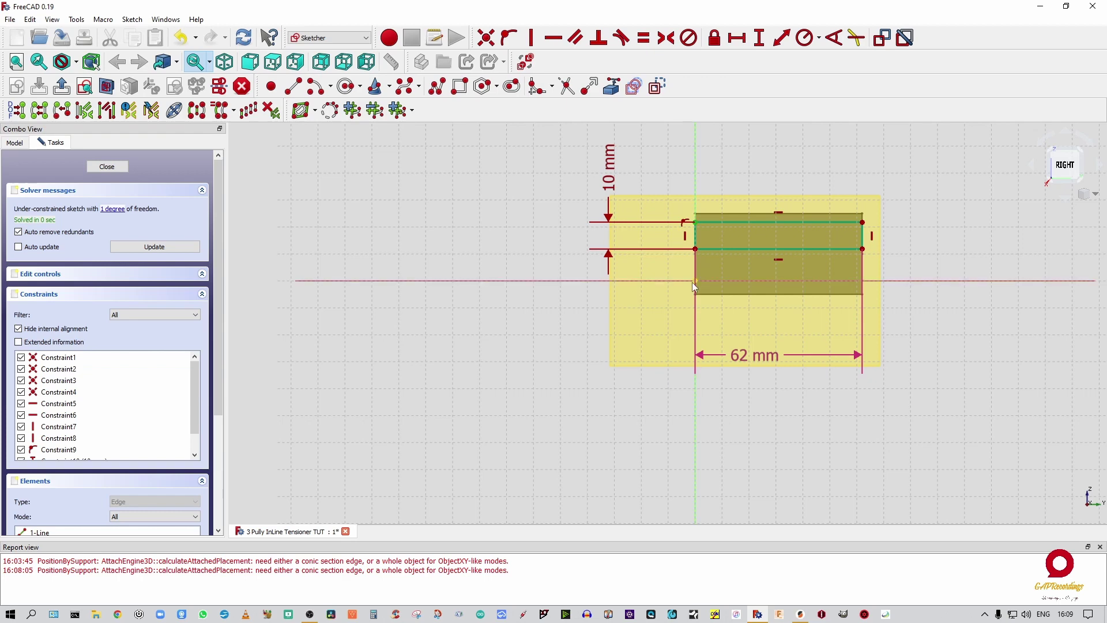
# Constrain the rectangle's upper-left corner 25 mm vertically above the origin and place that dimension beyond the datum plane's left edge.
pyautogui.click(760, 38)
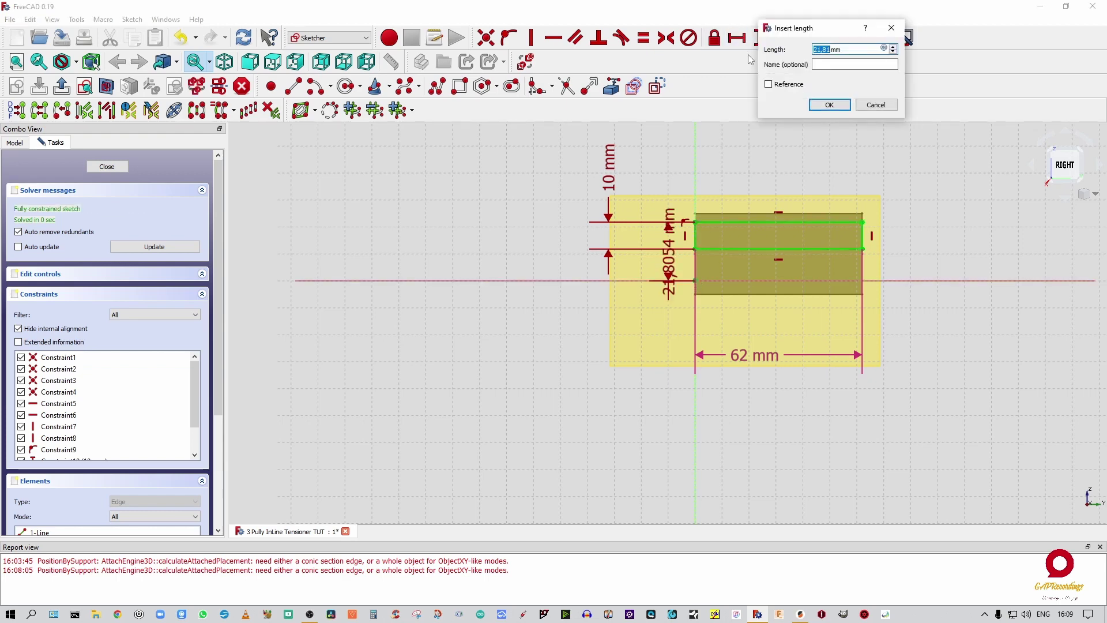
pyautogui.write('25')
pyautogui.press('Return')
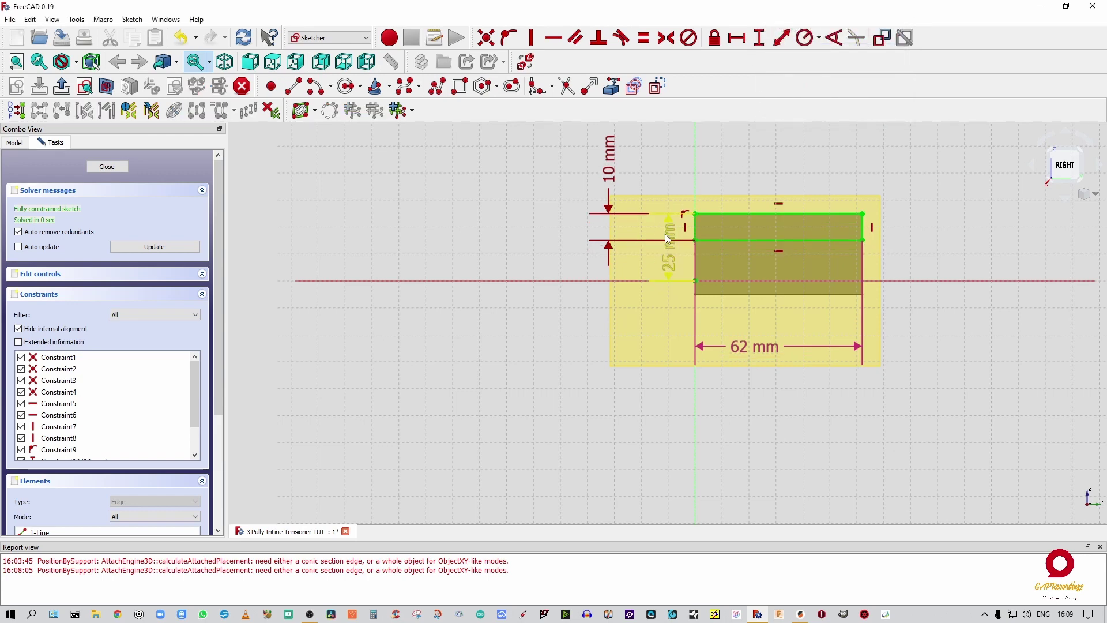
pyautogui.moveTo(666, 239); pyautogui.dragTo(594, 379)
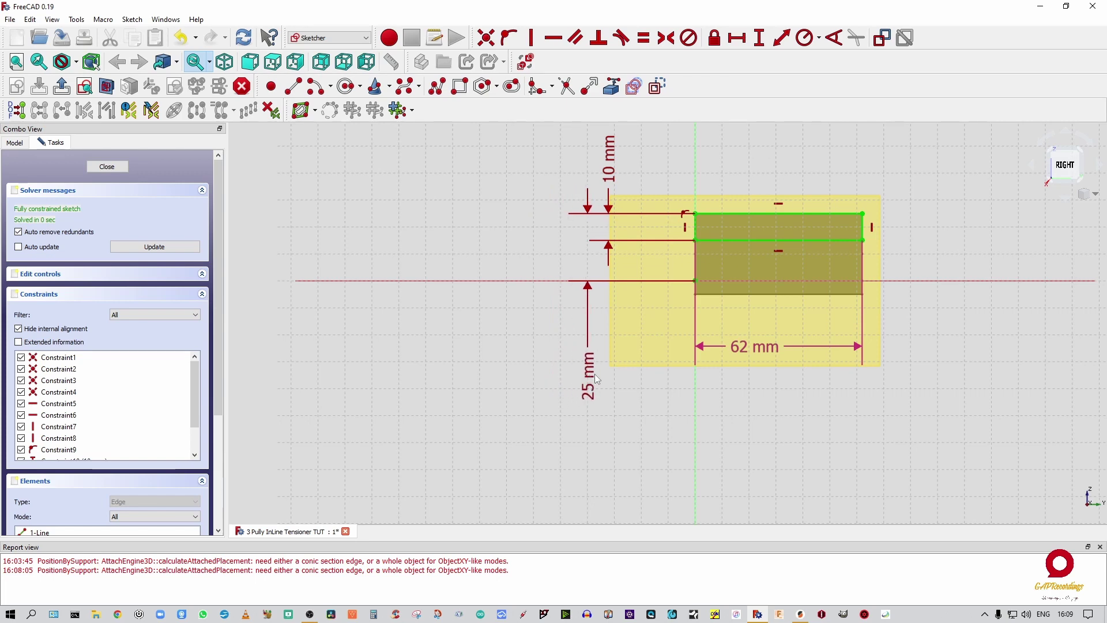
# Finish the fully constrained rectangle sketch and pad it 20 mm.
pyautogui.click(106, 166)
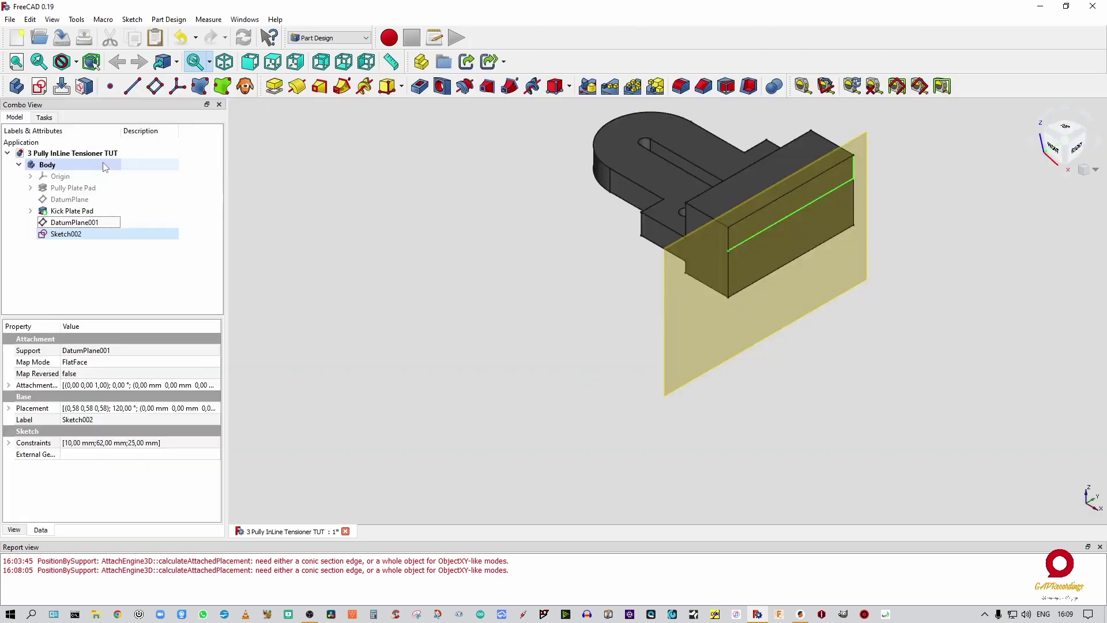
pyautogui.click(51, 119)
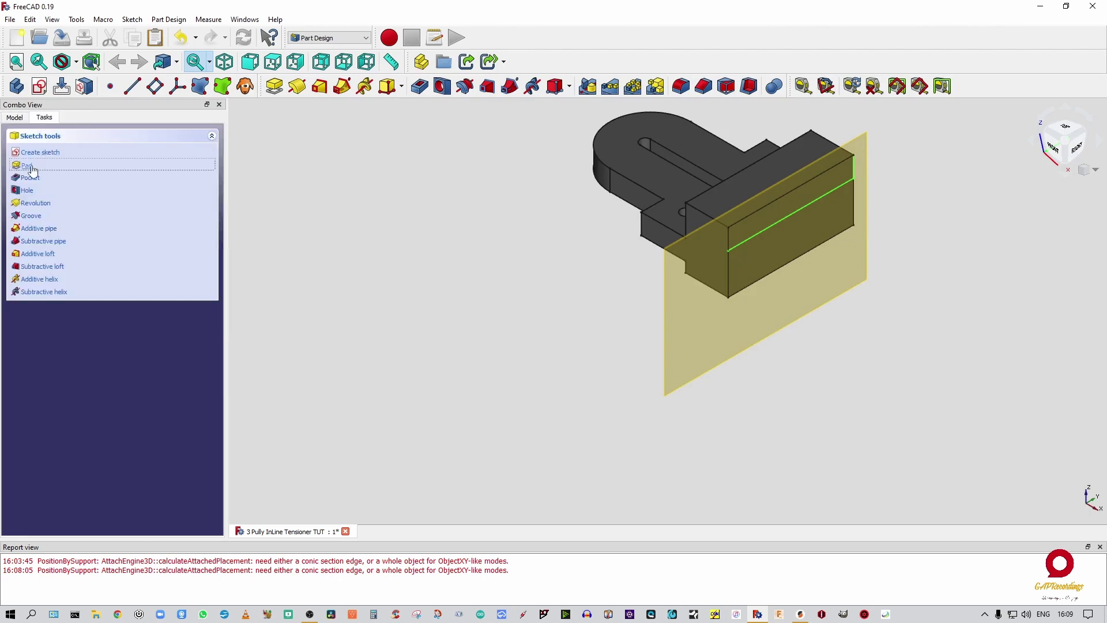
pyautogui.click(67, 170)
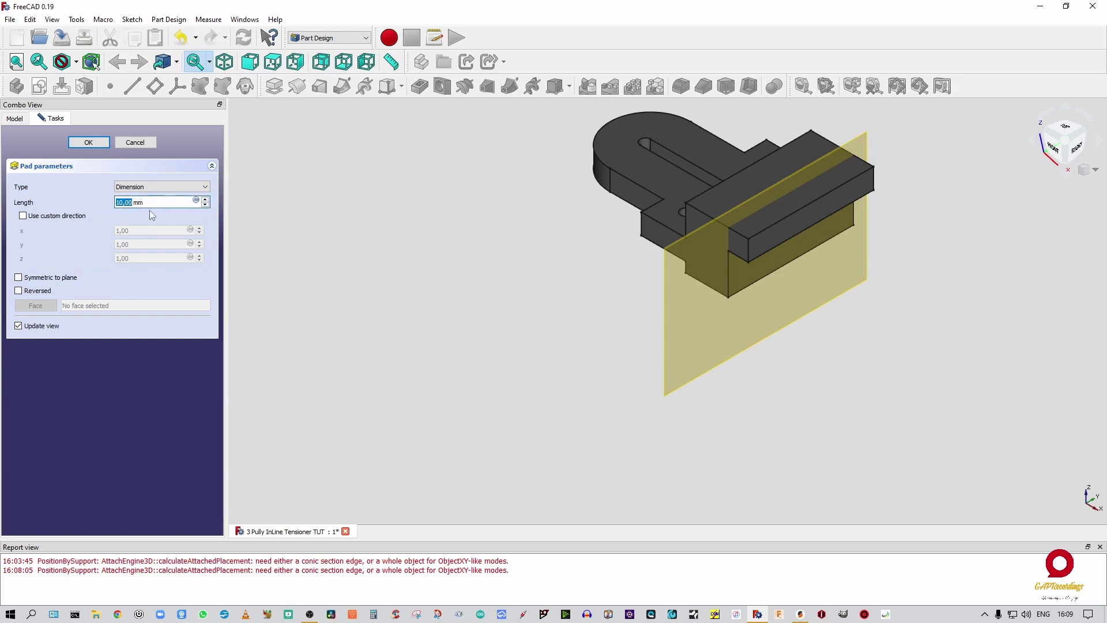
pyautogui.write('20')
pyautogui.press('Return')
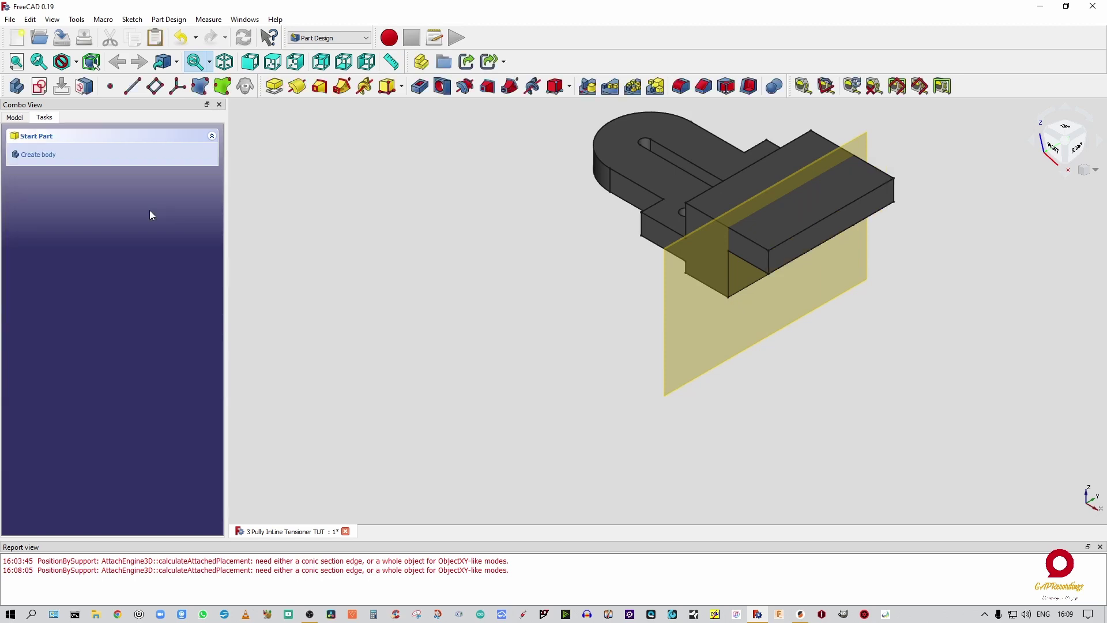
# Hide the datum plane DatumPlane001 that carries the new pad's sketch.
pyautogui.click(13, 118)
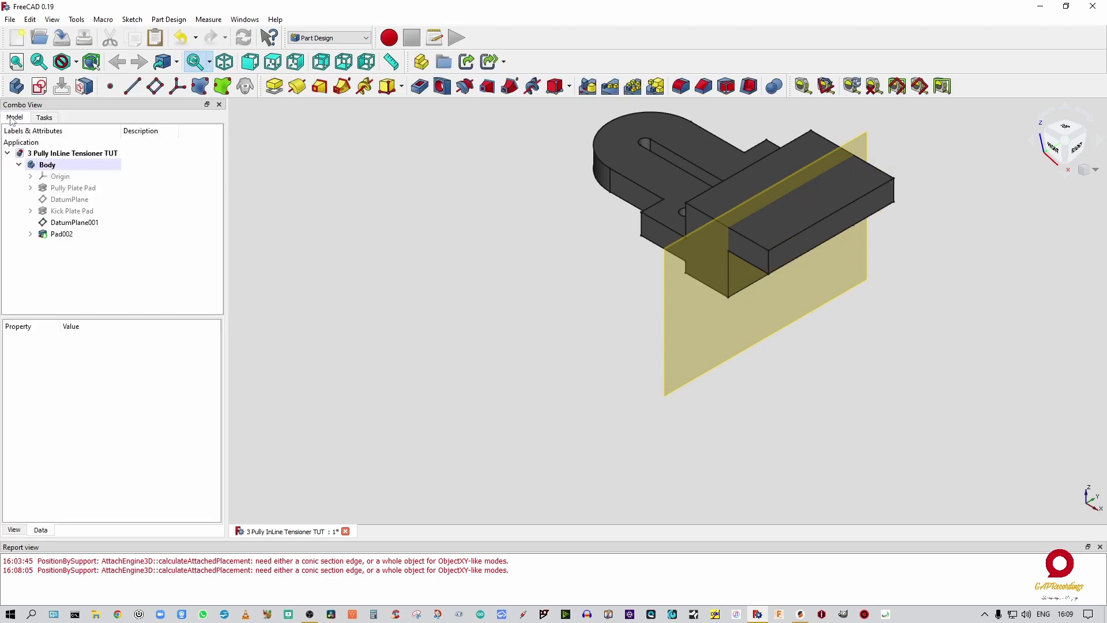
pyautogui.click(67, 223)
pyautogui.press('space')
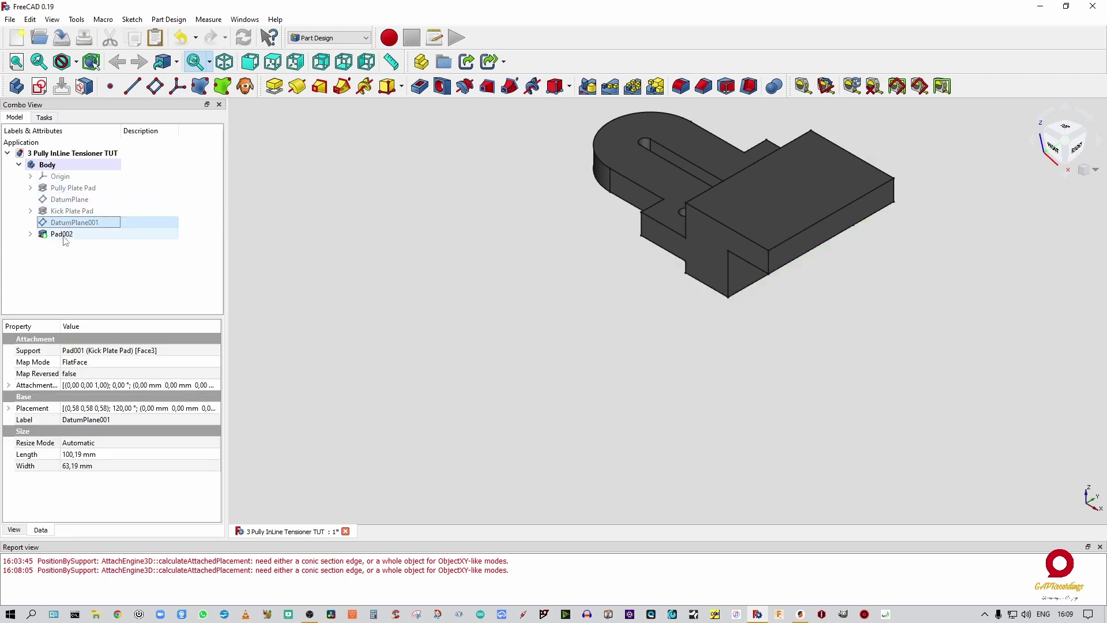
# Rename the newest pad to "Pully Plate Blank Pad".
pyautogui.click(64, 235)
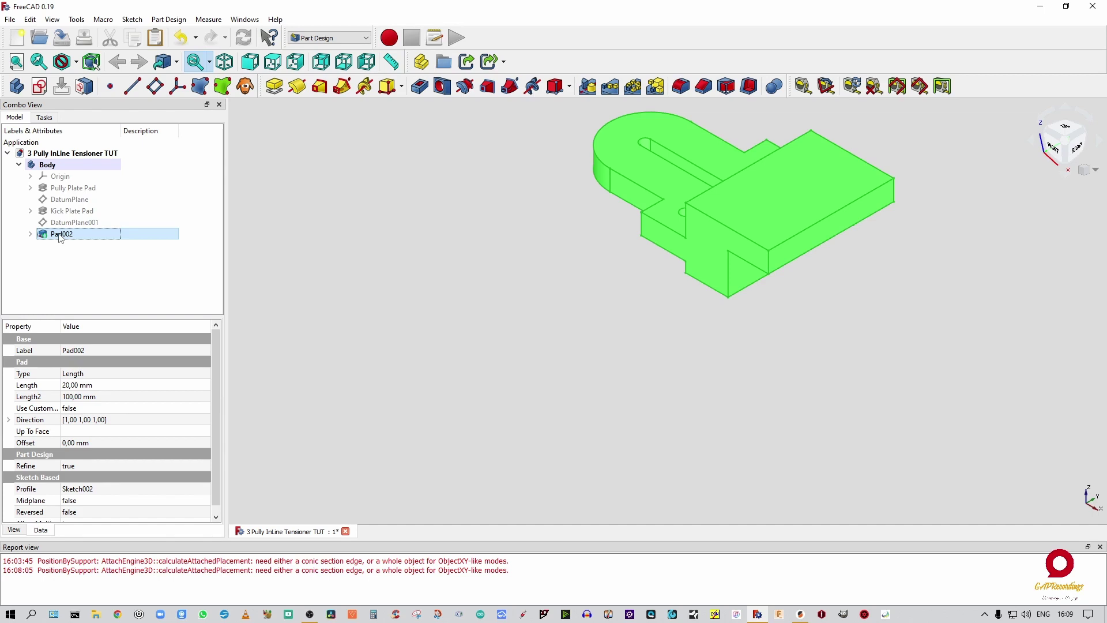
pyautogui.click(61, 236)
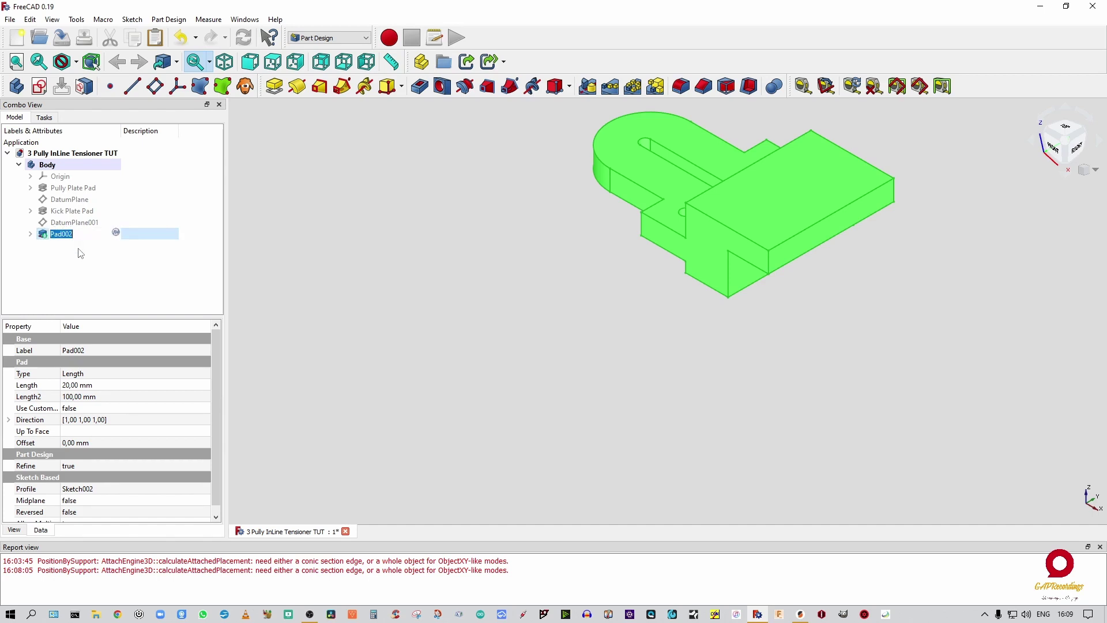
pyautogui.press('End')
pyautogui.write('Pully Plate Blank')
pyautogui.press('Return')
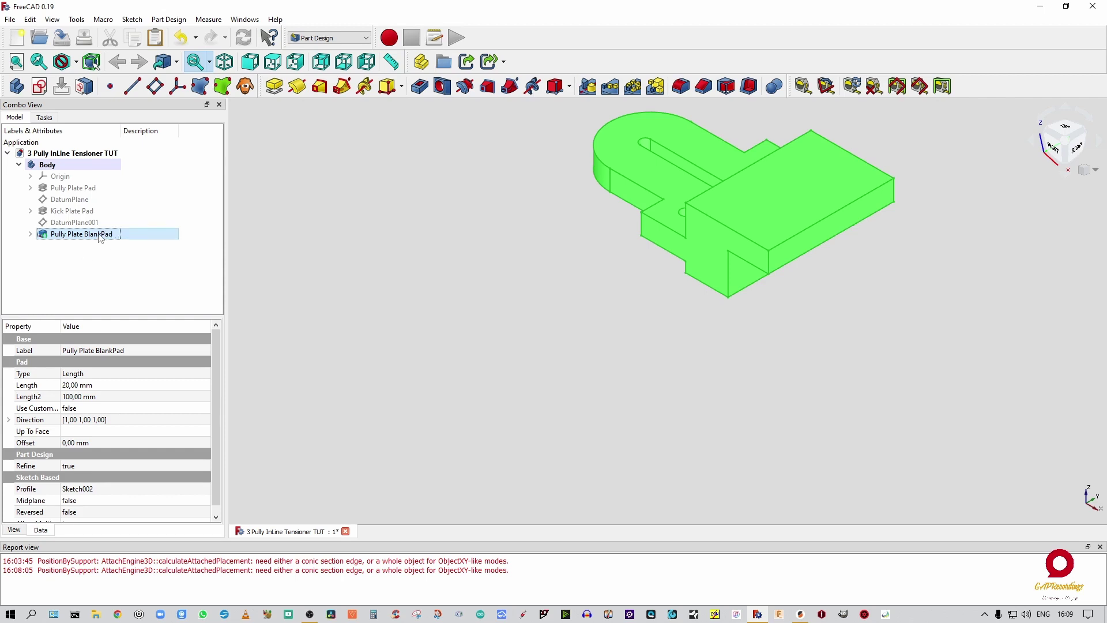
pyautogui.click(102, 235)
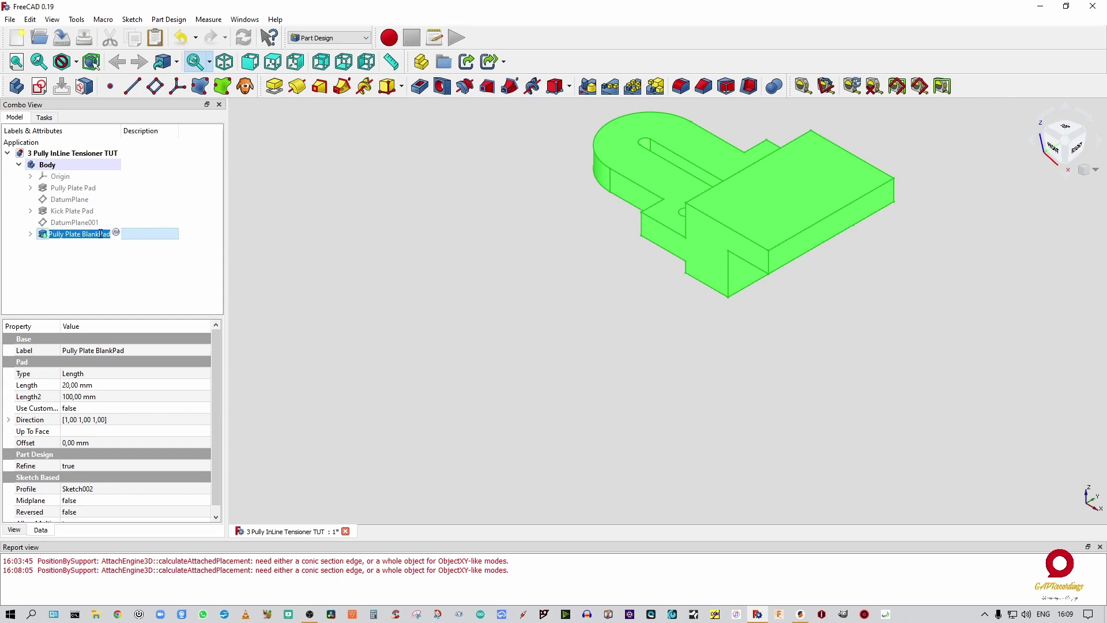
pyautogui.click(100, 234)
pyautogui.press('Return')
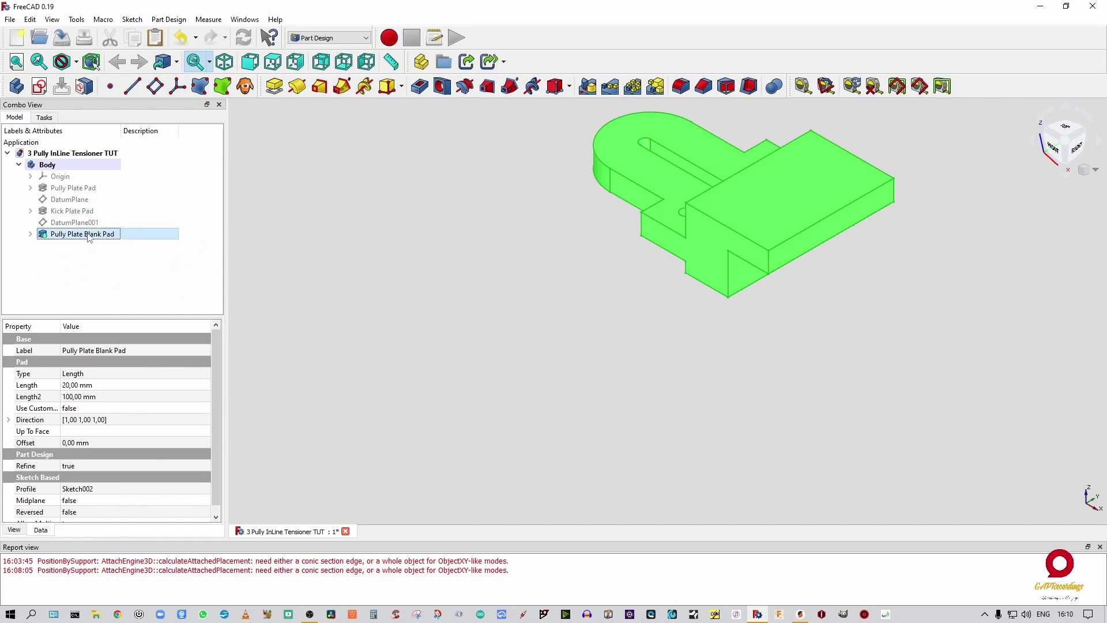
# Create a datum plane attached in Plane face mode to the top face of the Pully Plate Blank Pad.
pyautogui.click(154, 87)
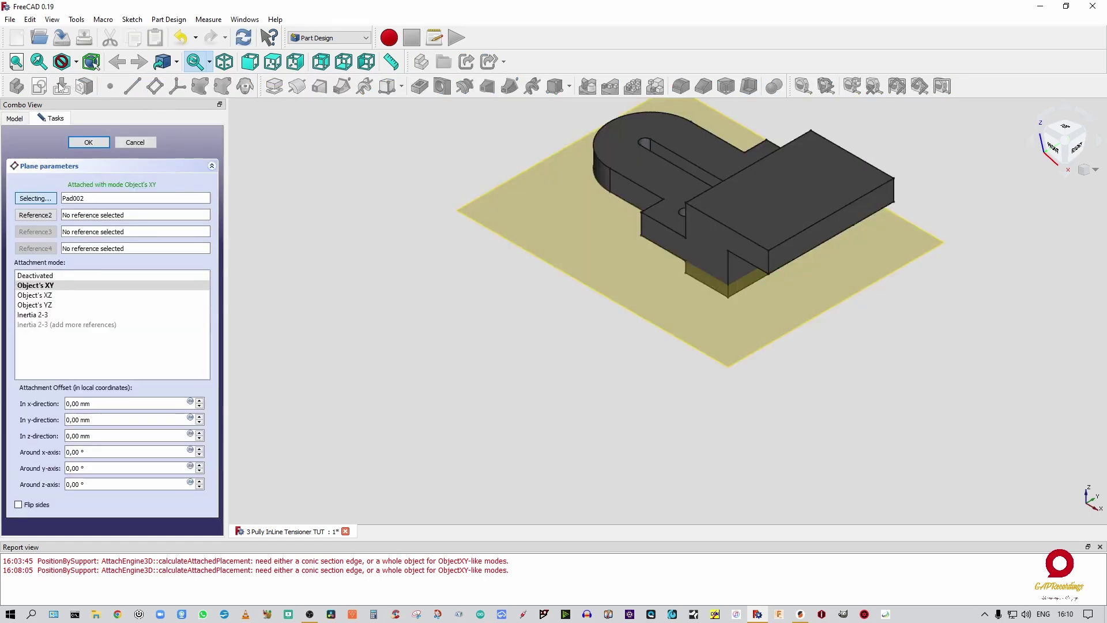
pyautogui.click(782, 180)
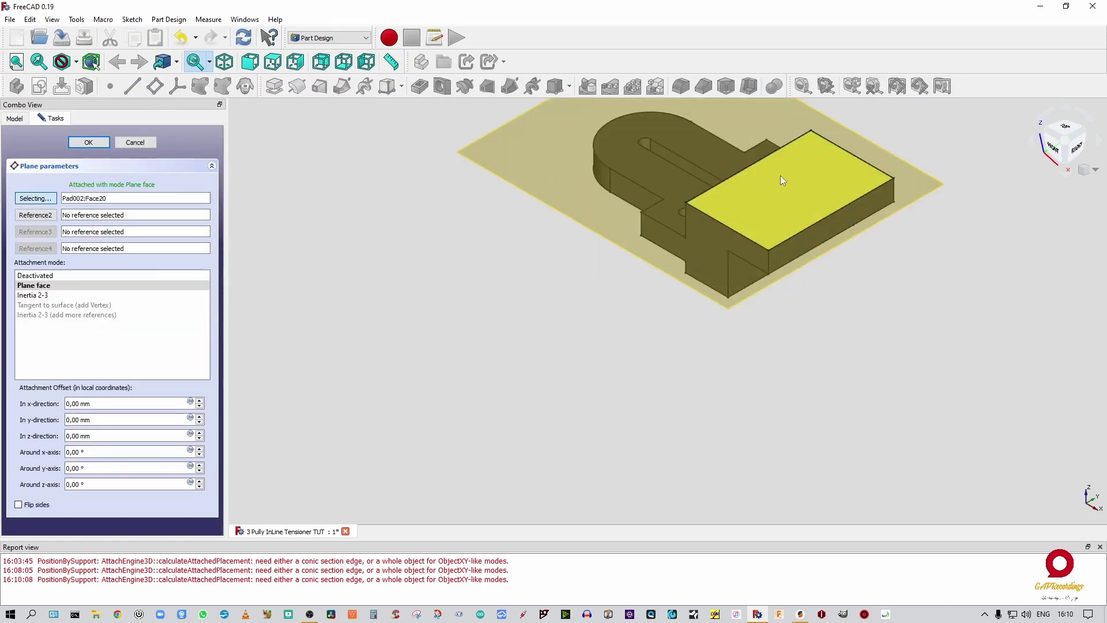
pyautogui.click(89, 142)
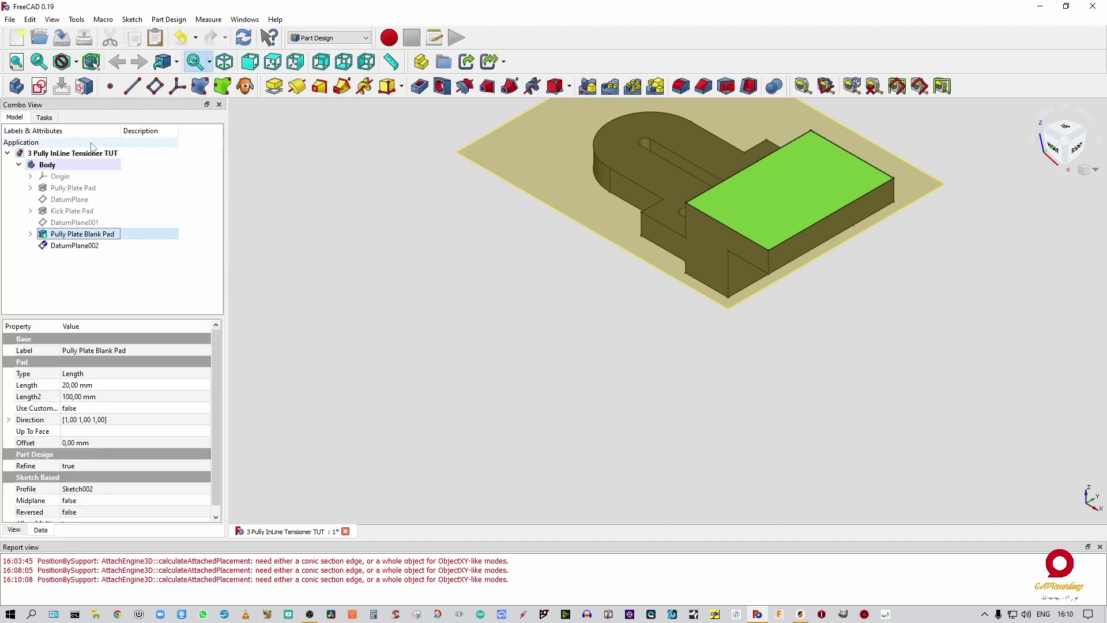
# Start a sketch on the new datum plane and draw a rectangle from the block's upper edge on the vertical axis to its lower-right corner on the horizontal axis.
pyautogui.click(77, 245)
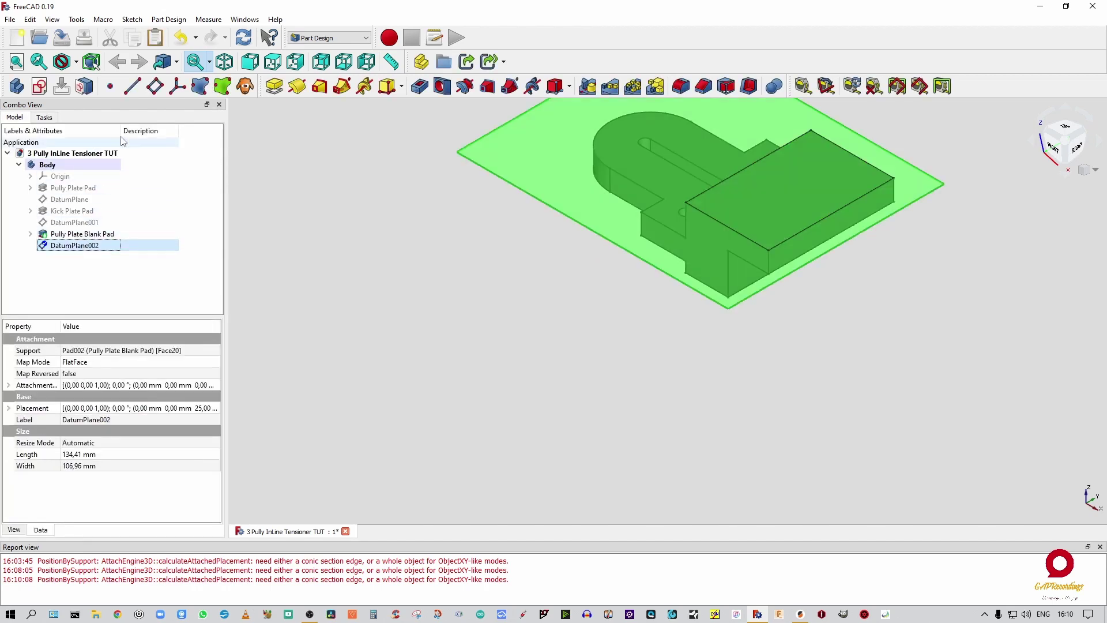
pyautogui.click(39, 86)
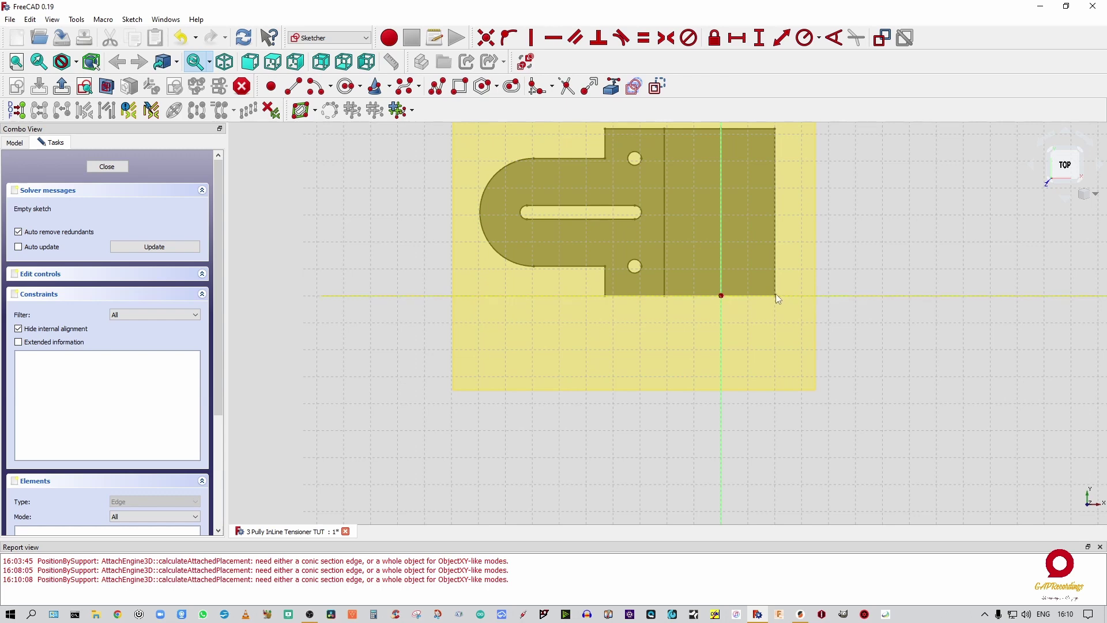
pyautogui.click(460, 86)
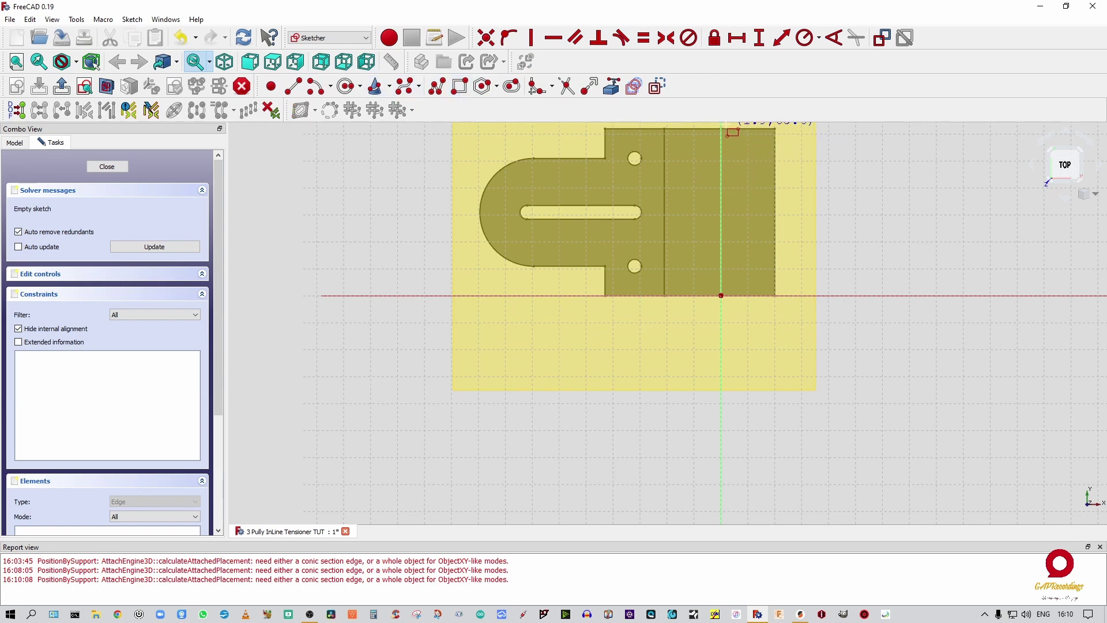
pyautogui.click(721, 128)
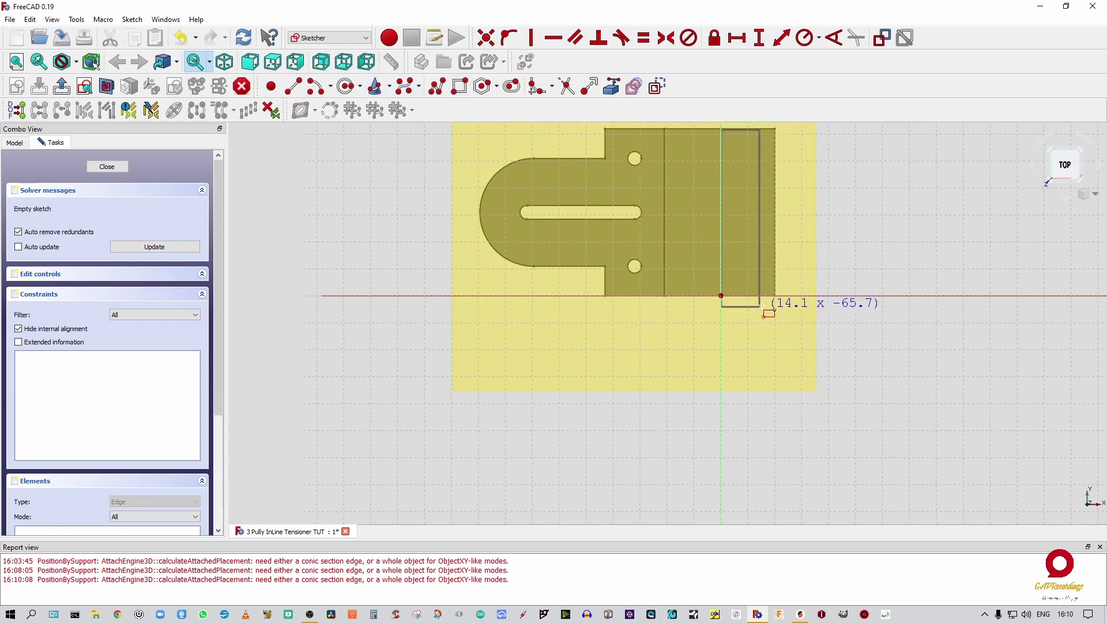
pyautogui.click(776, 296)
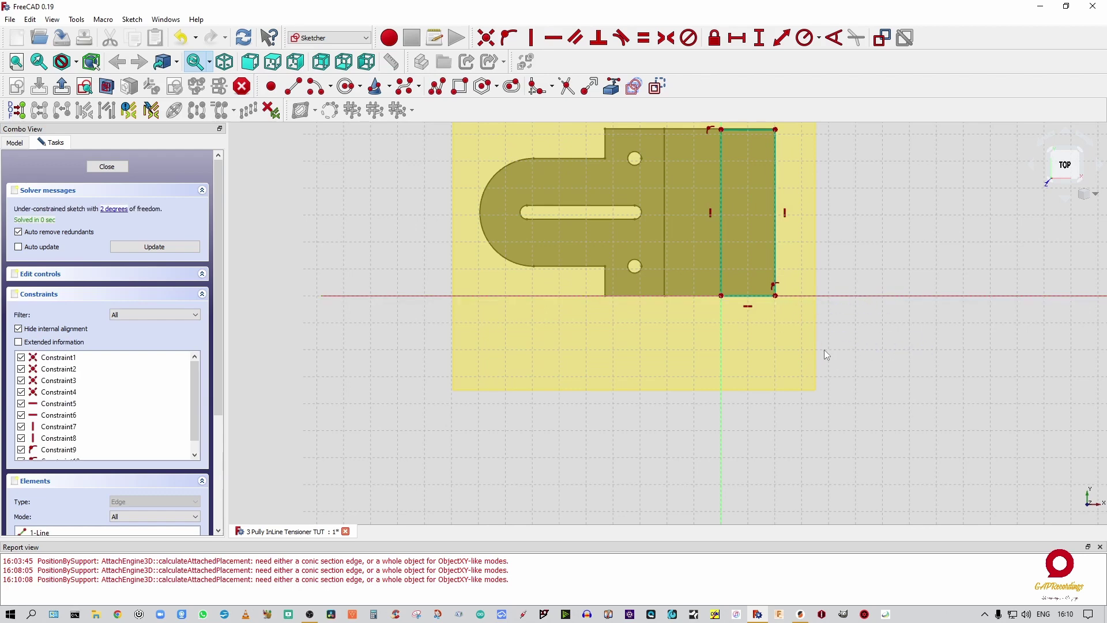
# Constrain the horizontal length of the rectangle's lower edge.
pyautogui.click(751, 296)
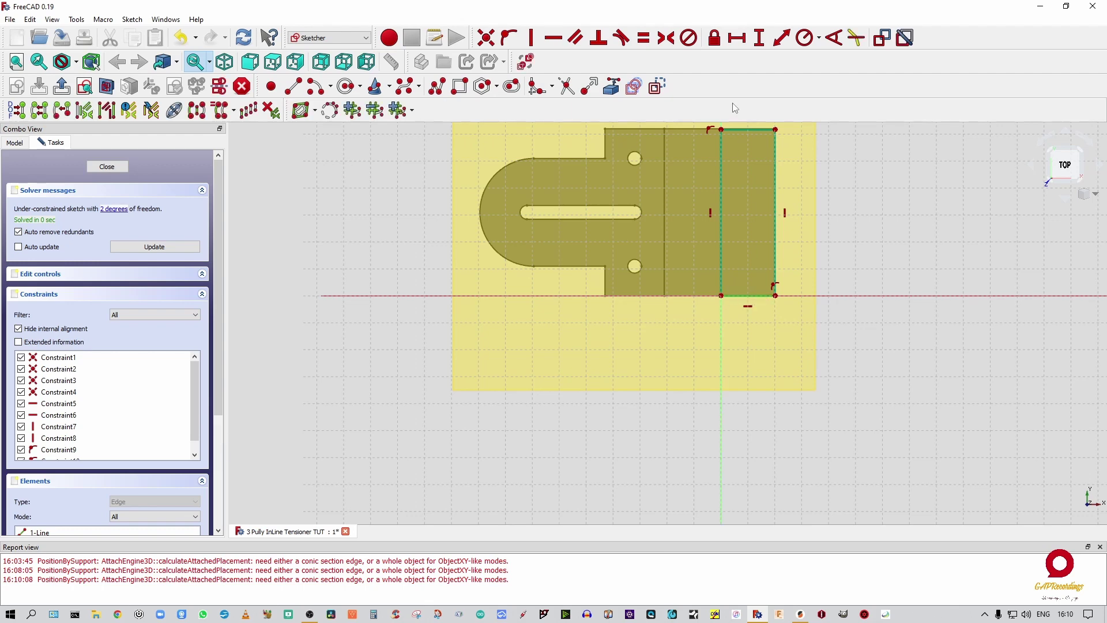